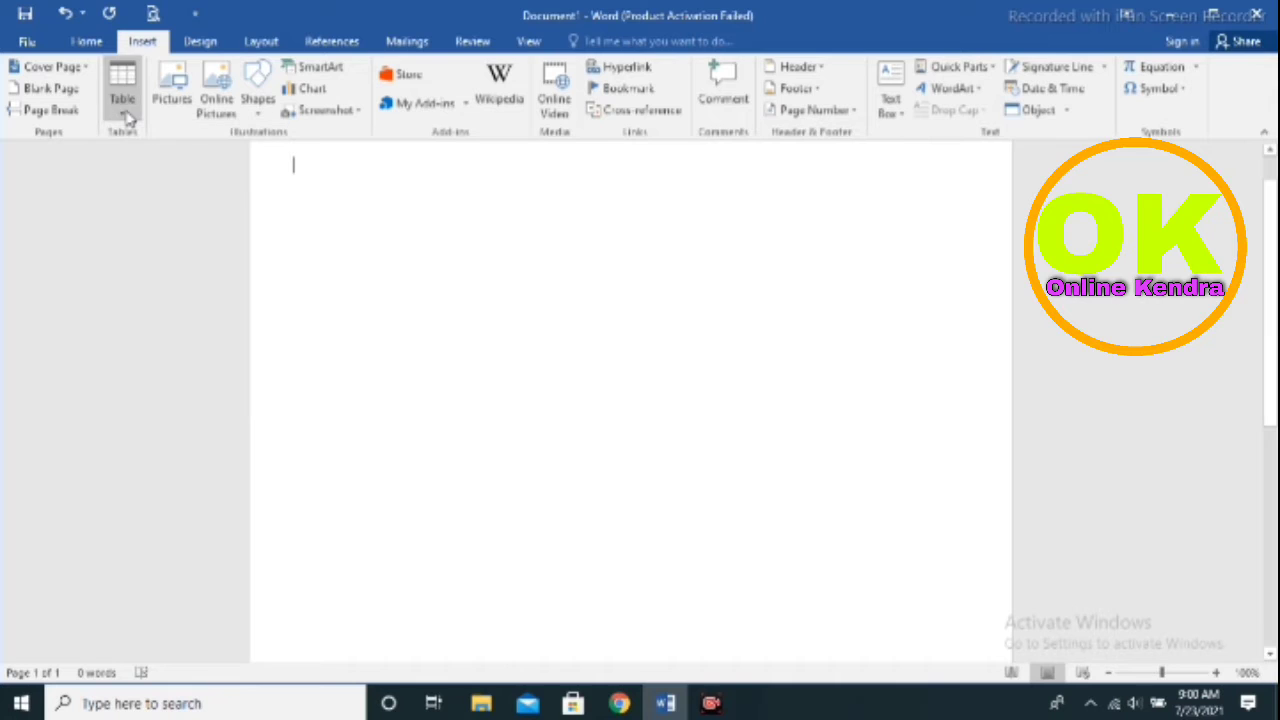
Insert a table with 4 columns and 6 rows at the top of the page
click(122, 110)
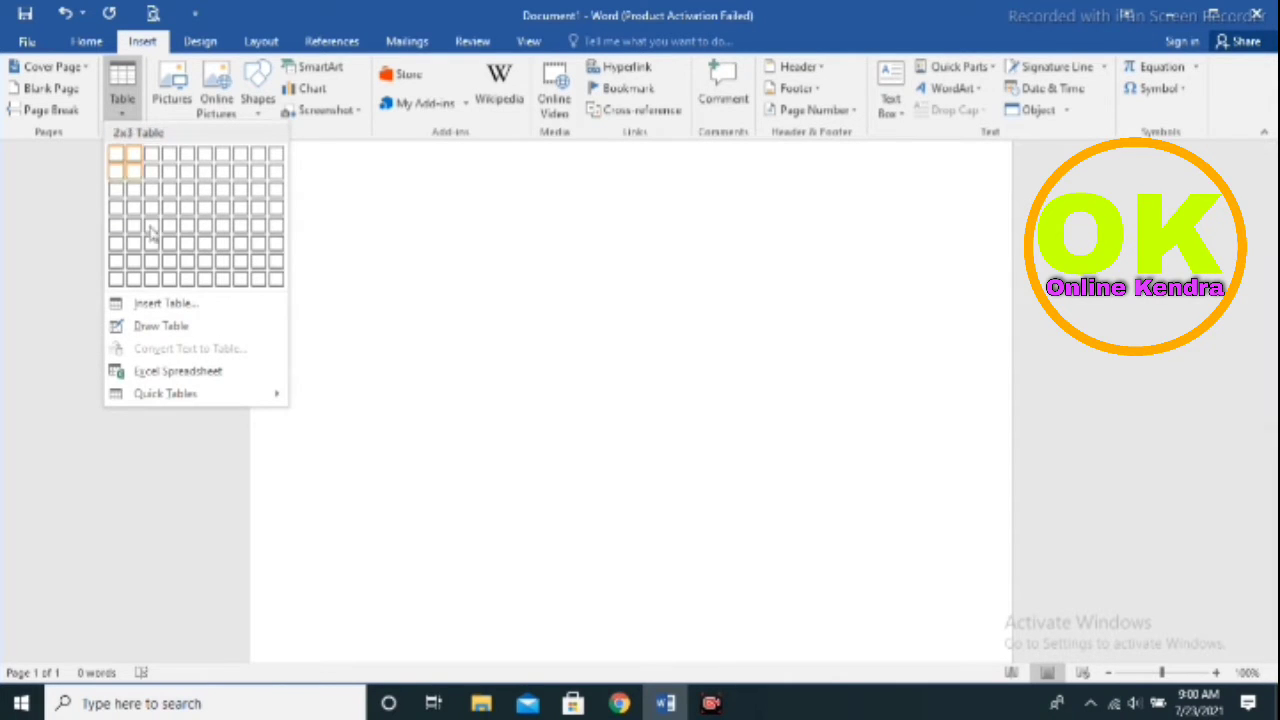
click(168, 303)
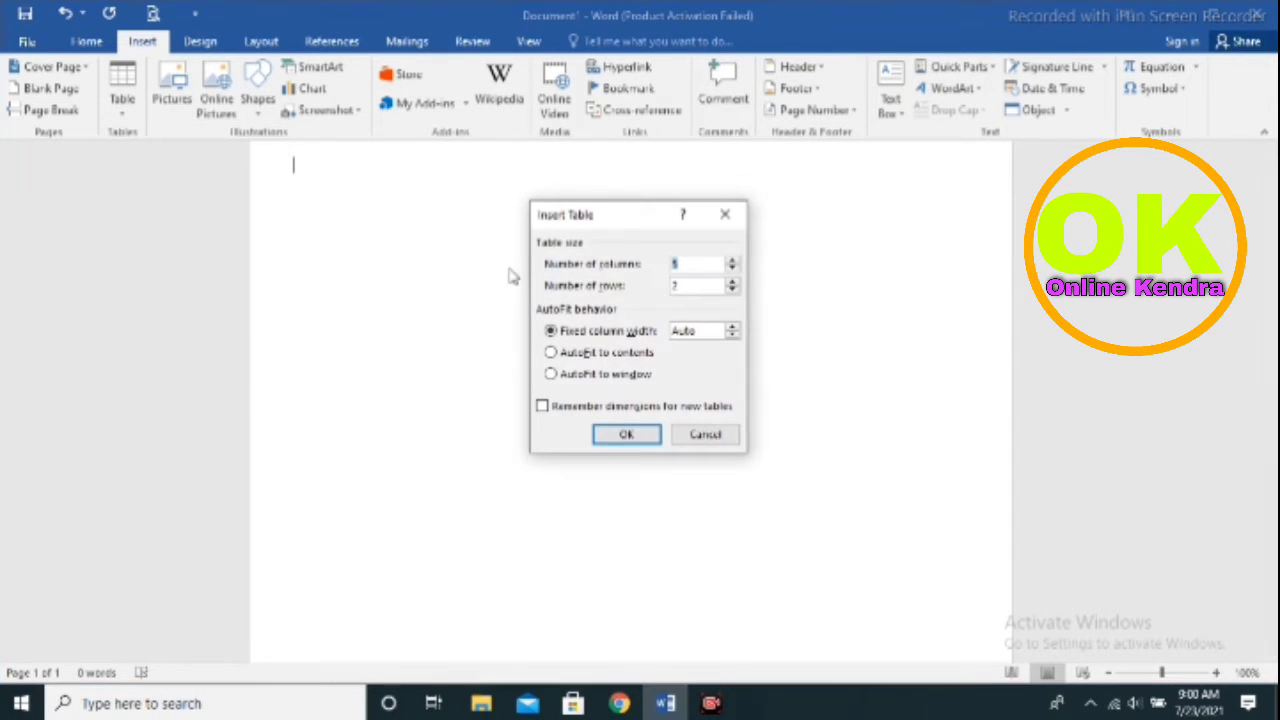
key(BackSpace)
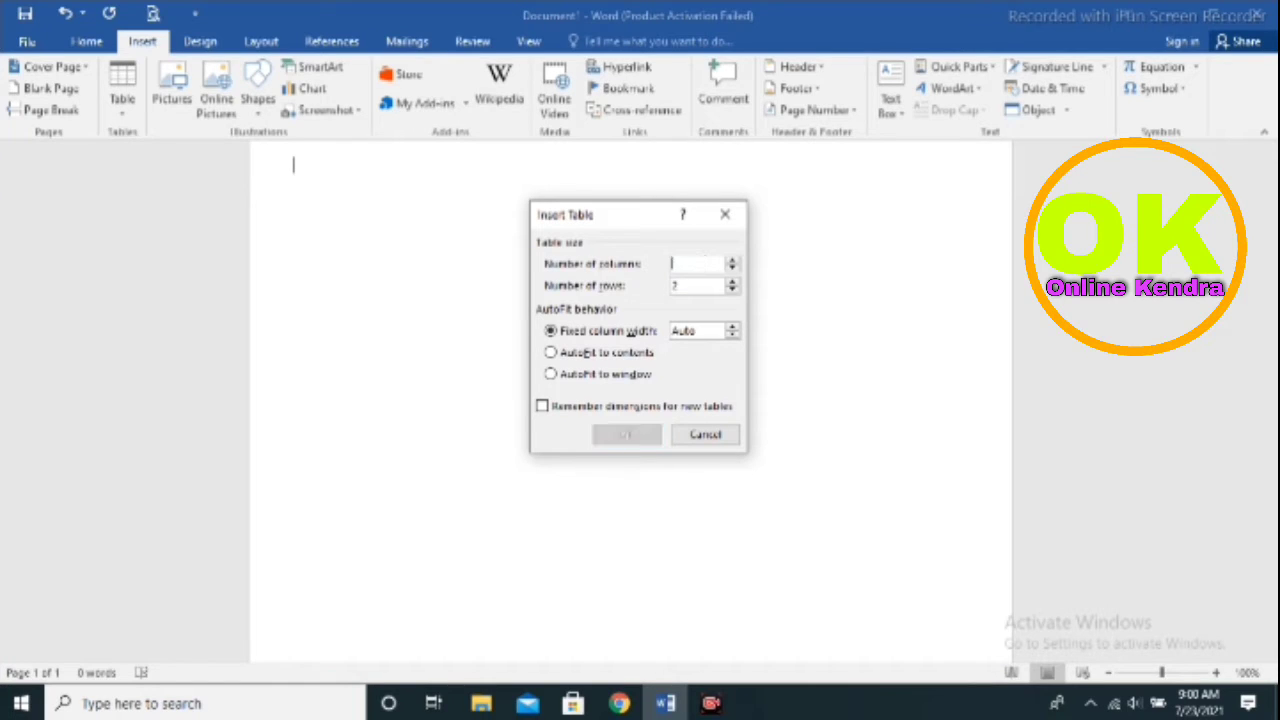
text(4)
click(716, 290)
key(BackSpace)
text(6)
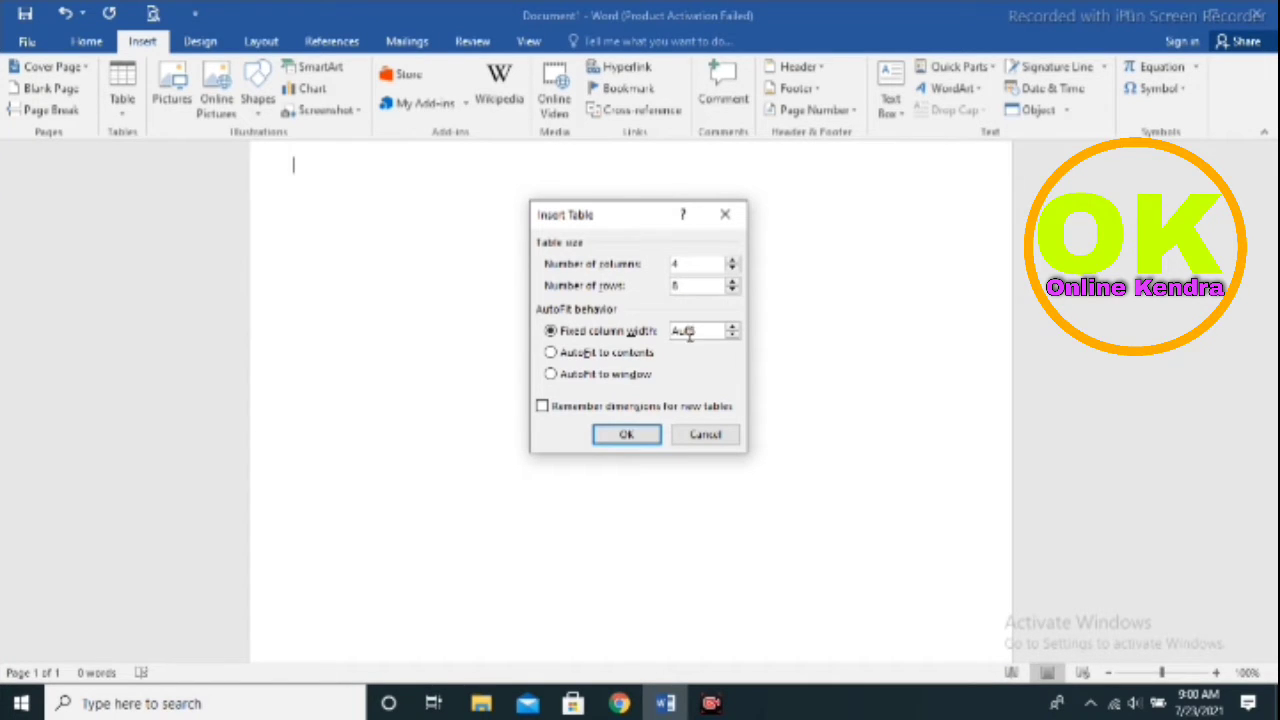
click(638, 438)
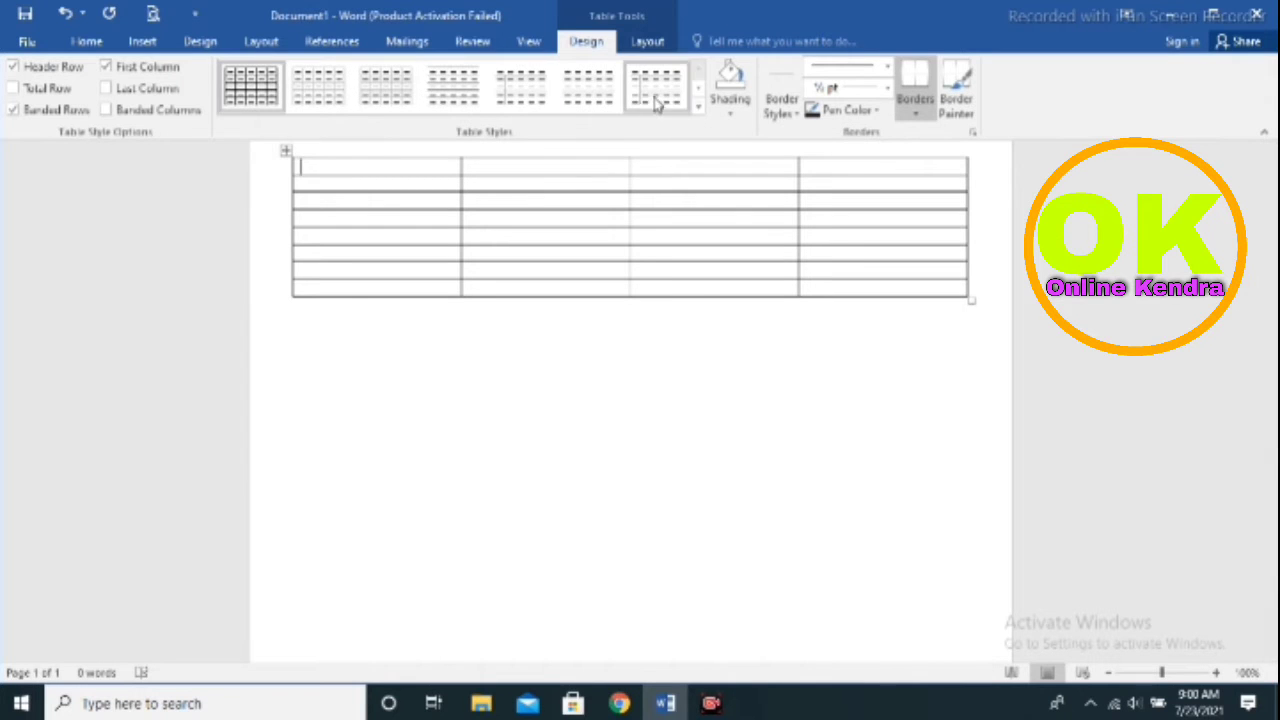
Apply the Table Grid style so the table has plain black borders
click(588, 86)
click(697, 106)
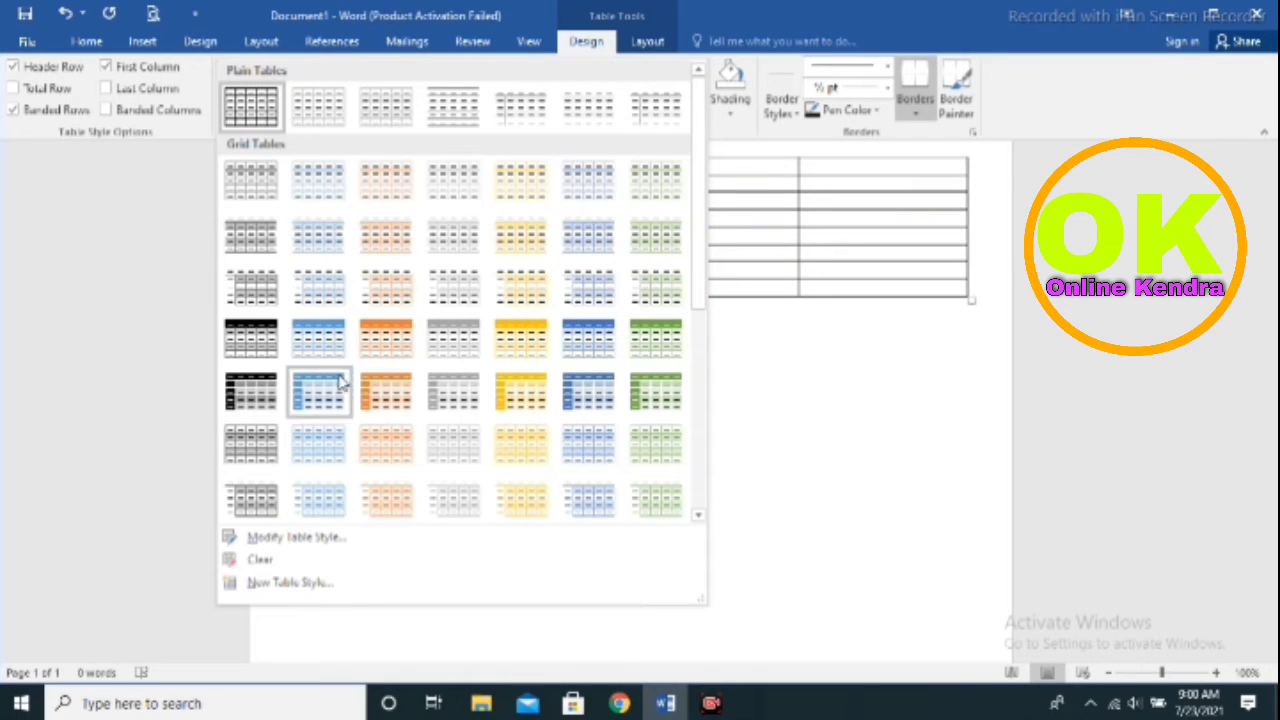
click(266, 116)
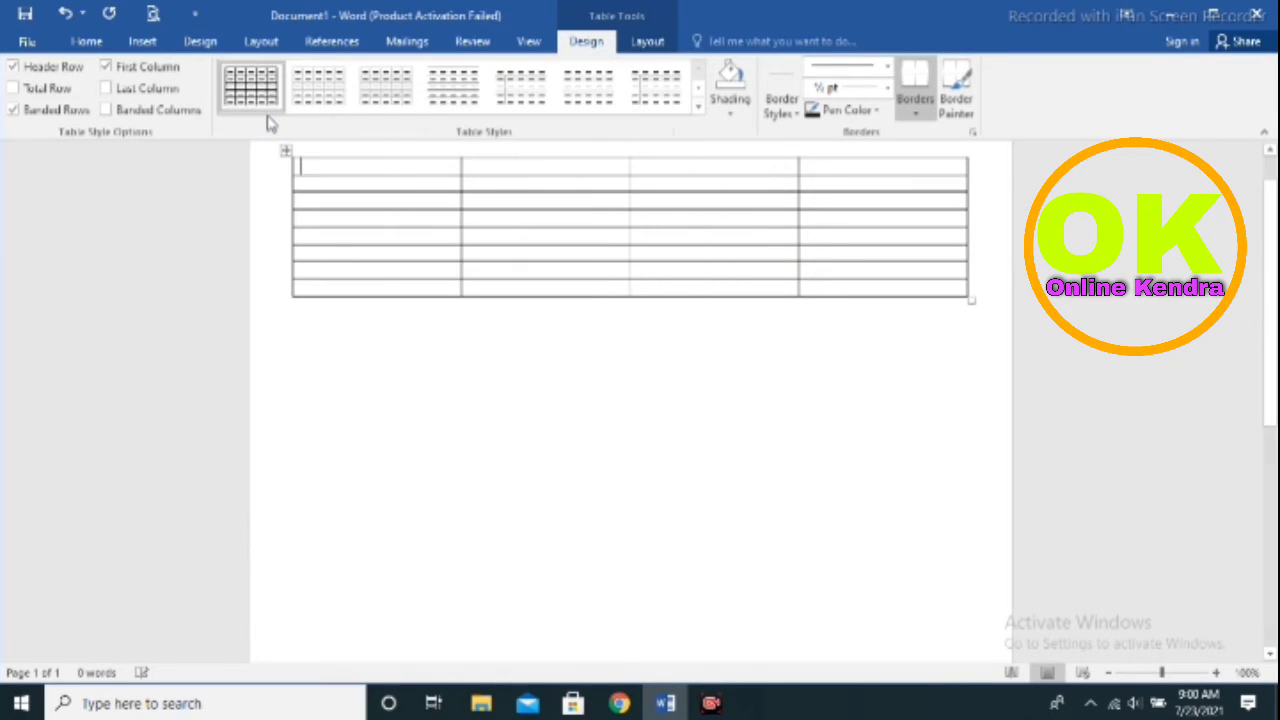
click(143, 41)
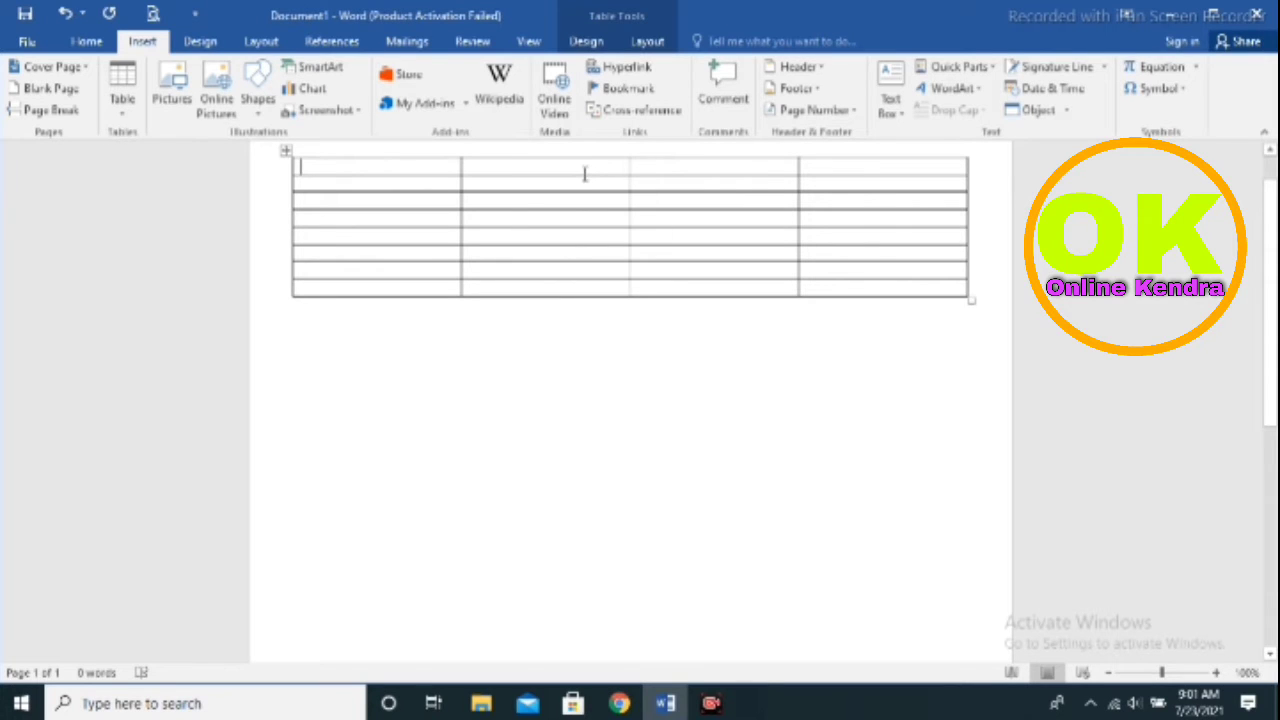
Drag the first row much taller and erase its column dividers into one wide cell
drag(585, 176, 614, 311)
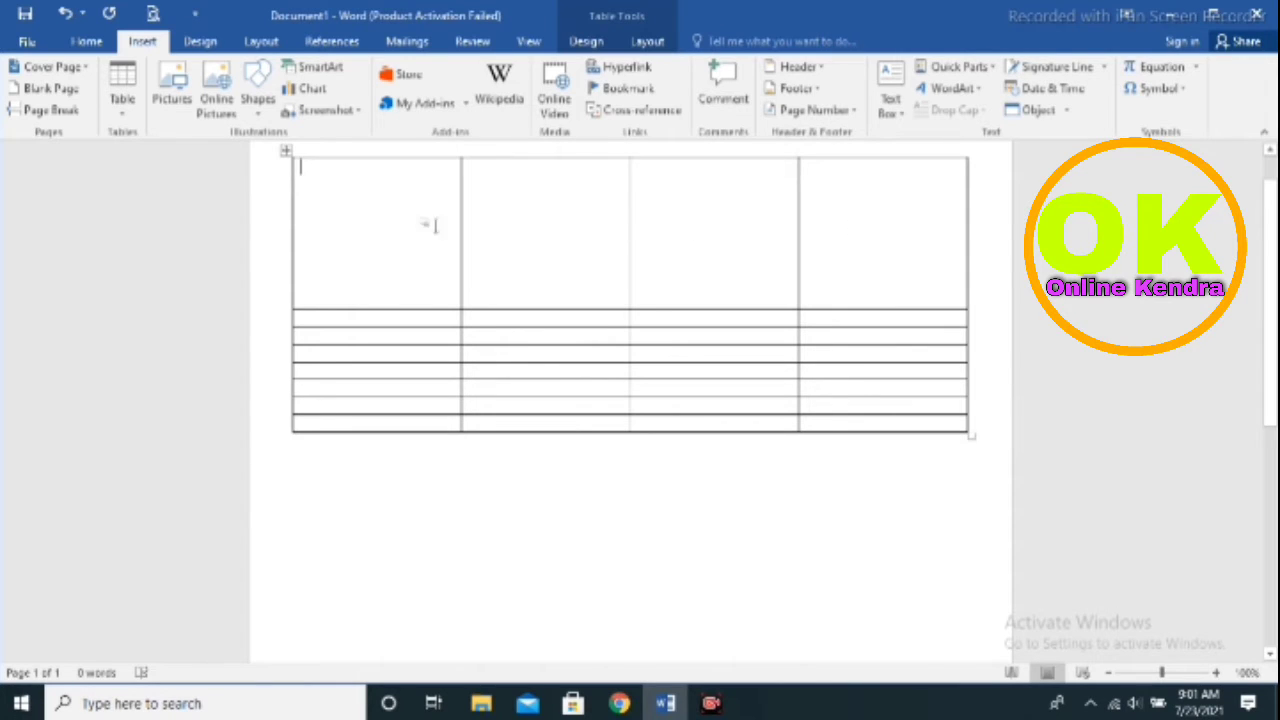
click(647, 41)
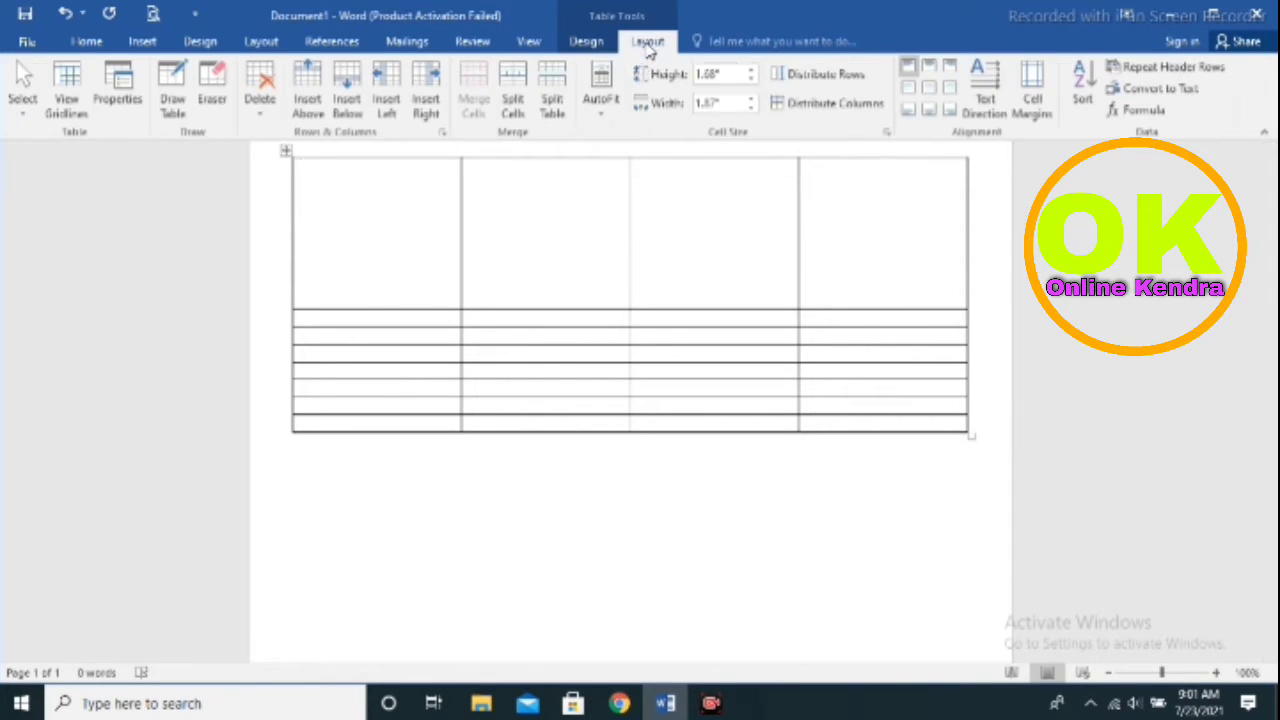
click(212, 108)
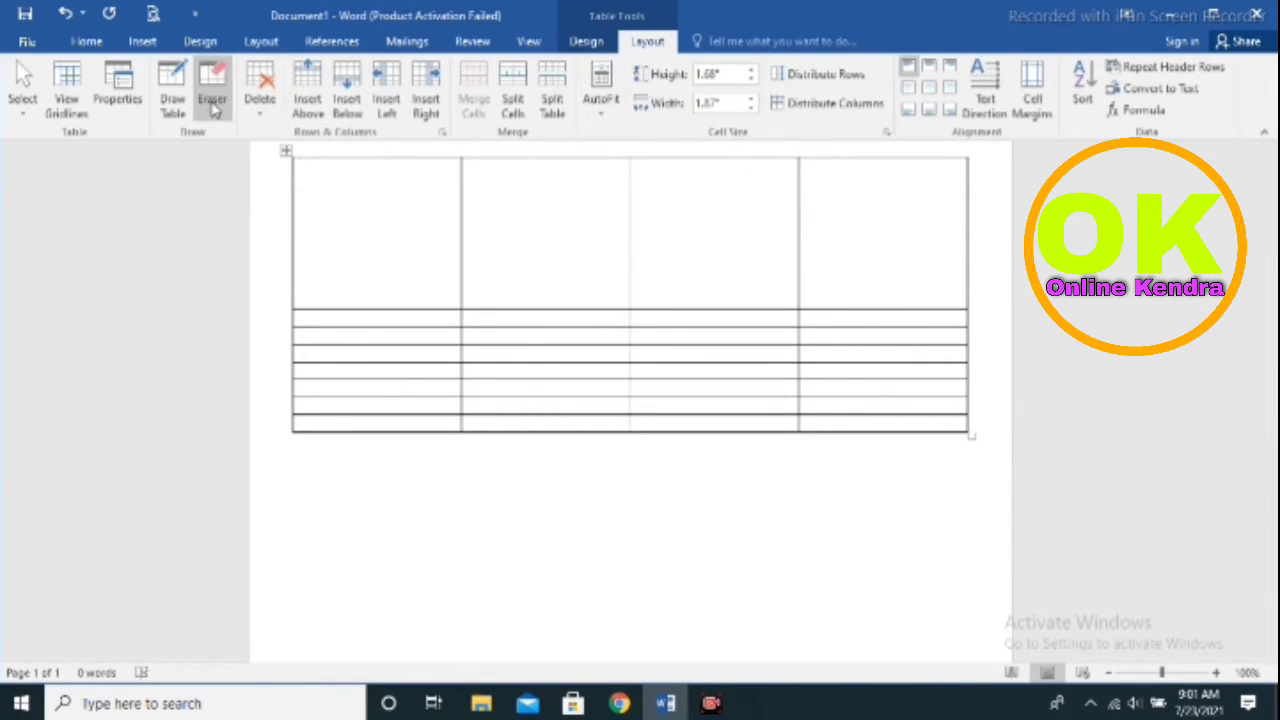
click(212, 108)
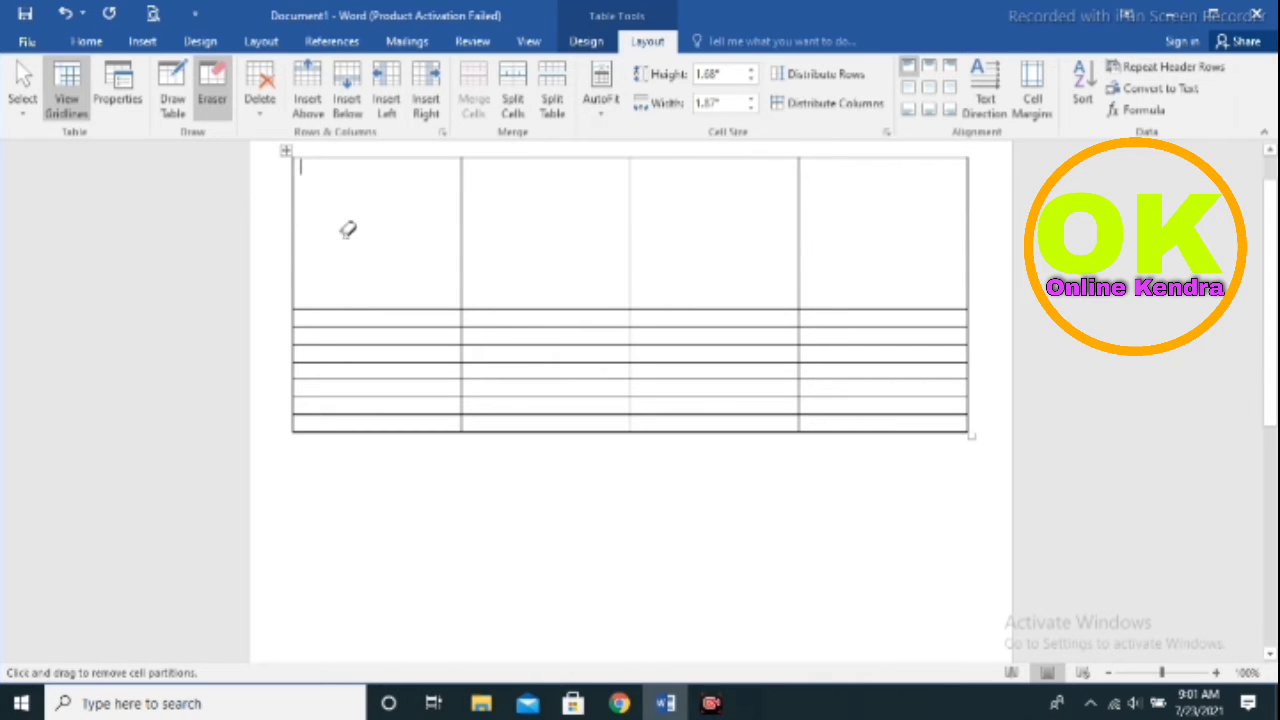
drag(457, 222, 849, 236)
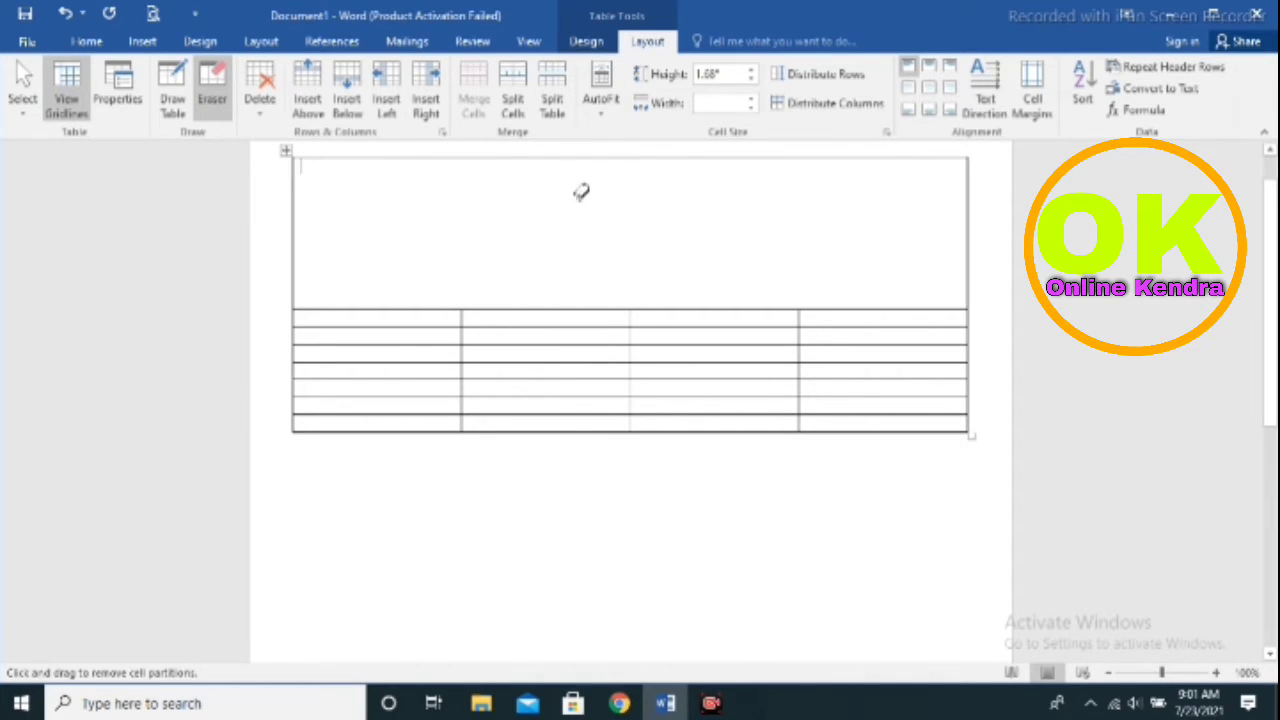
click(86, 41)
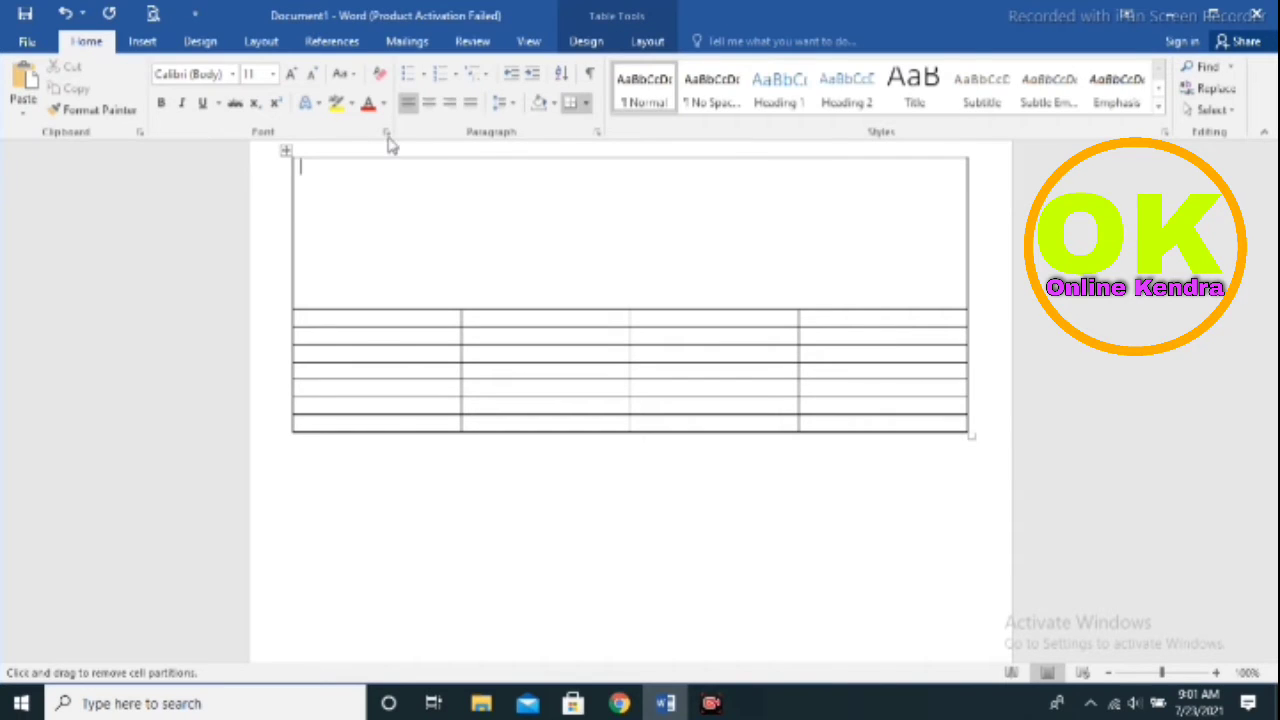
Type a centred 'TAX INVOICE' title in the top cell and start a new line
click(434, 108)
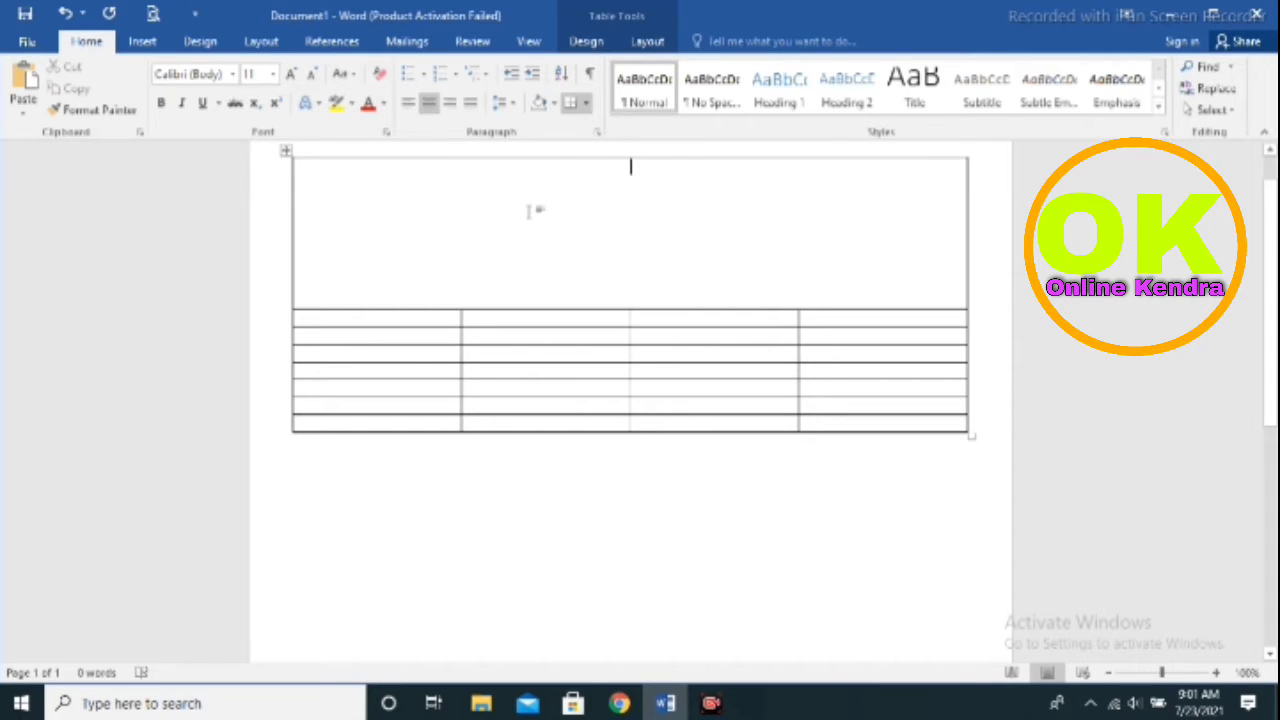
text(TA)
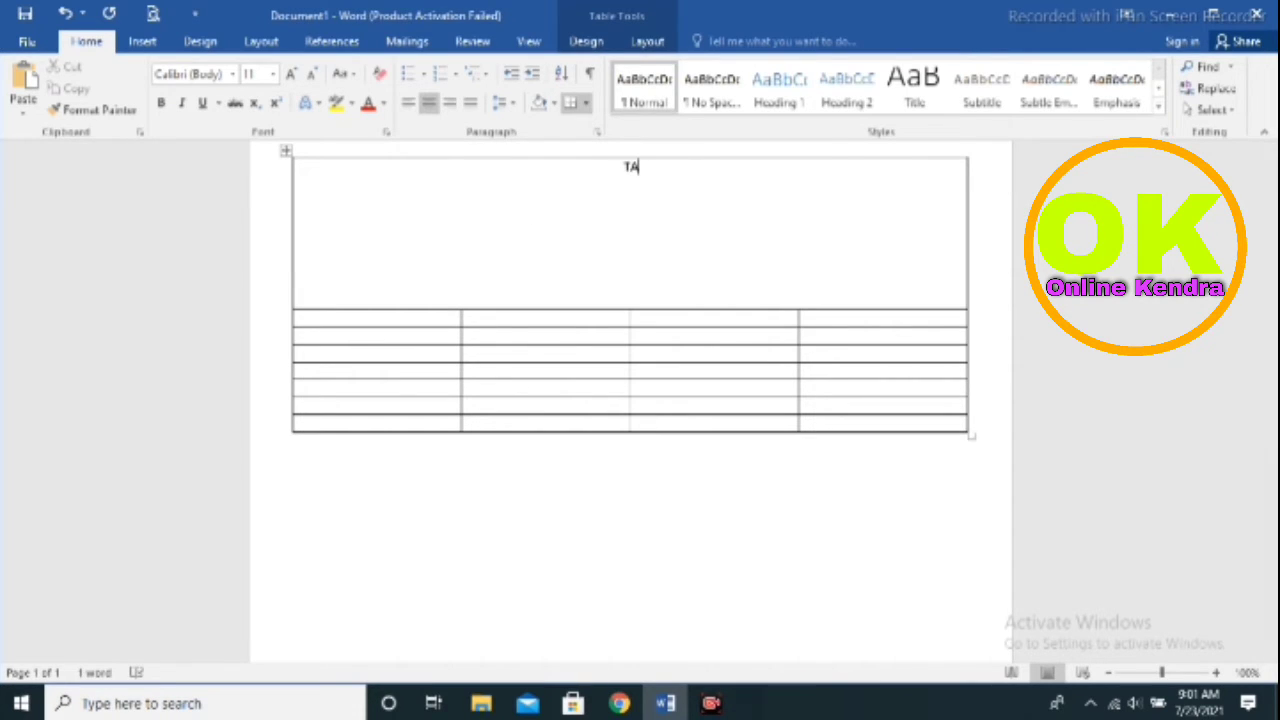
text(X)
text(INVOICE)
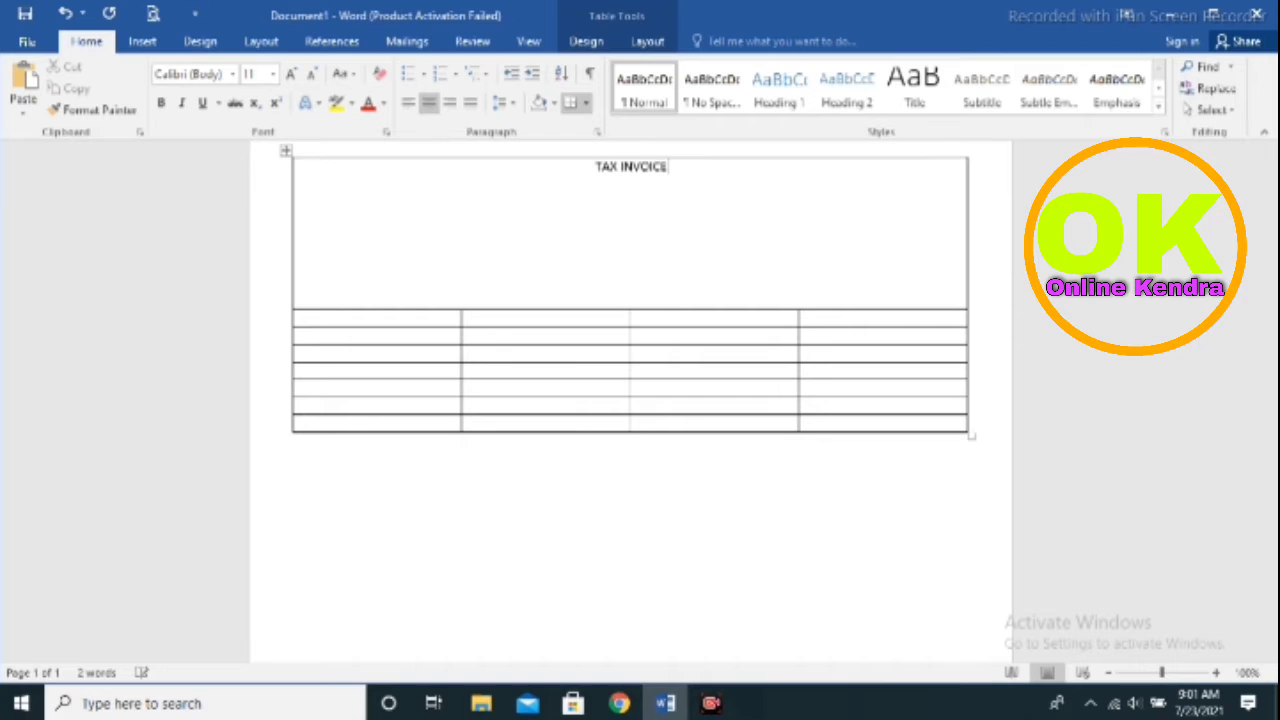
key(Return)
Type the shop name and address 'AT BELA,SINGHIYA,SAMASTIPUR,BIHAR' below the title
text(RISHI)
text( M)
text(O)
text(RI)
text(LE)
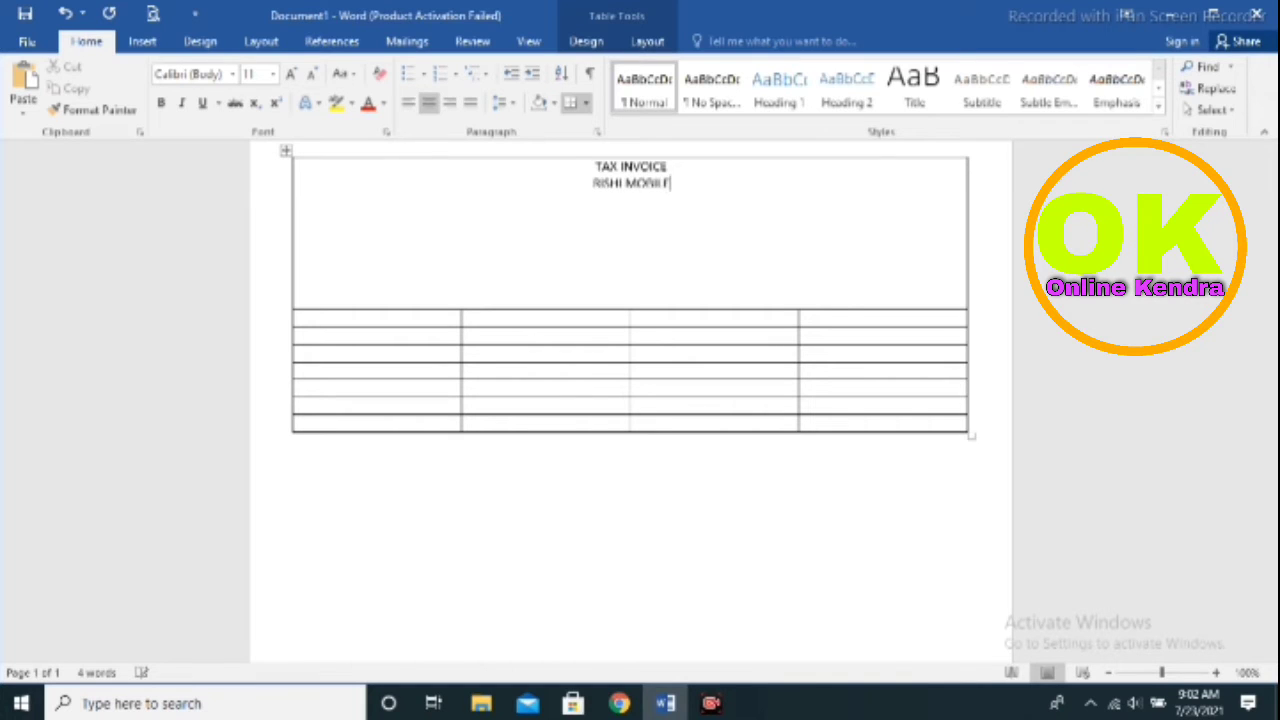
text( SE)
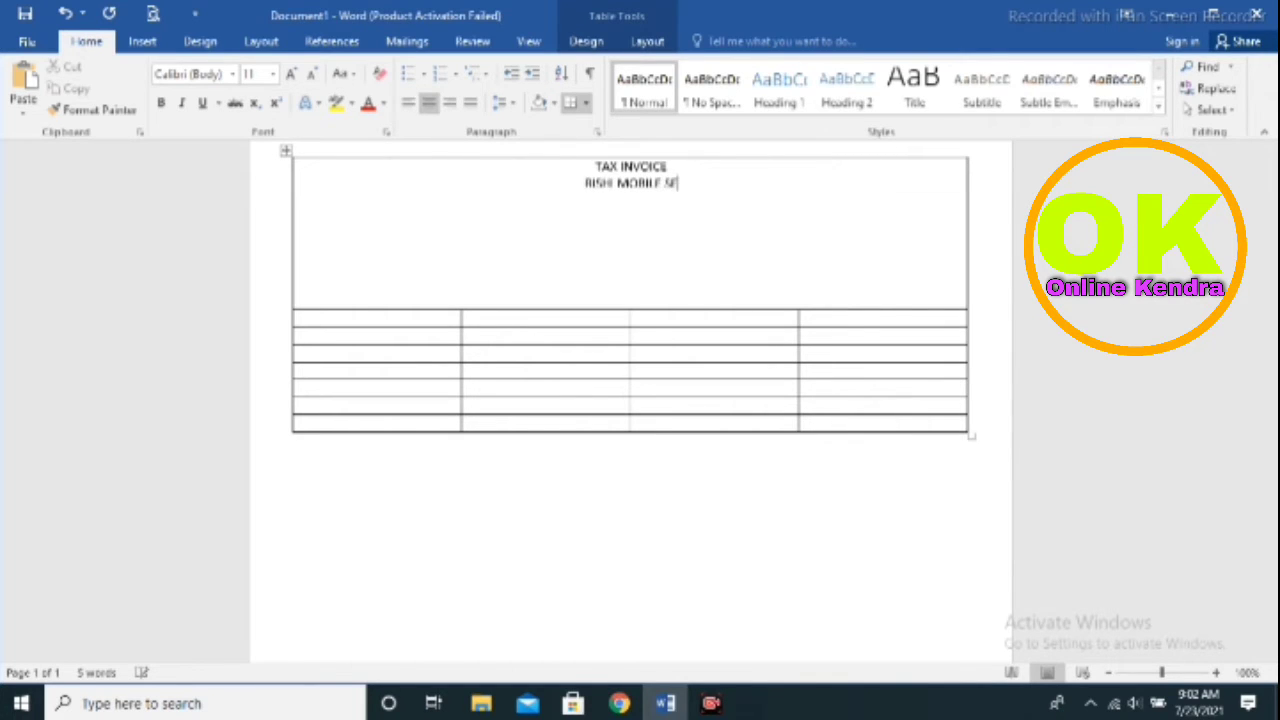
text(RVIC)
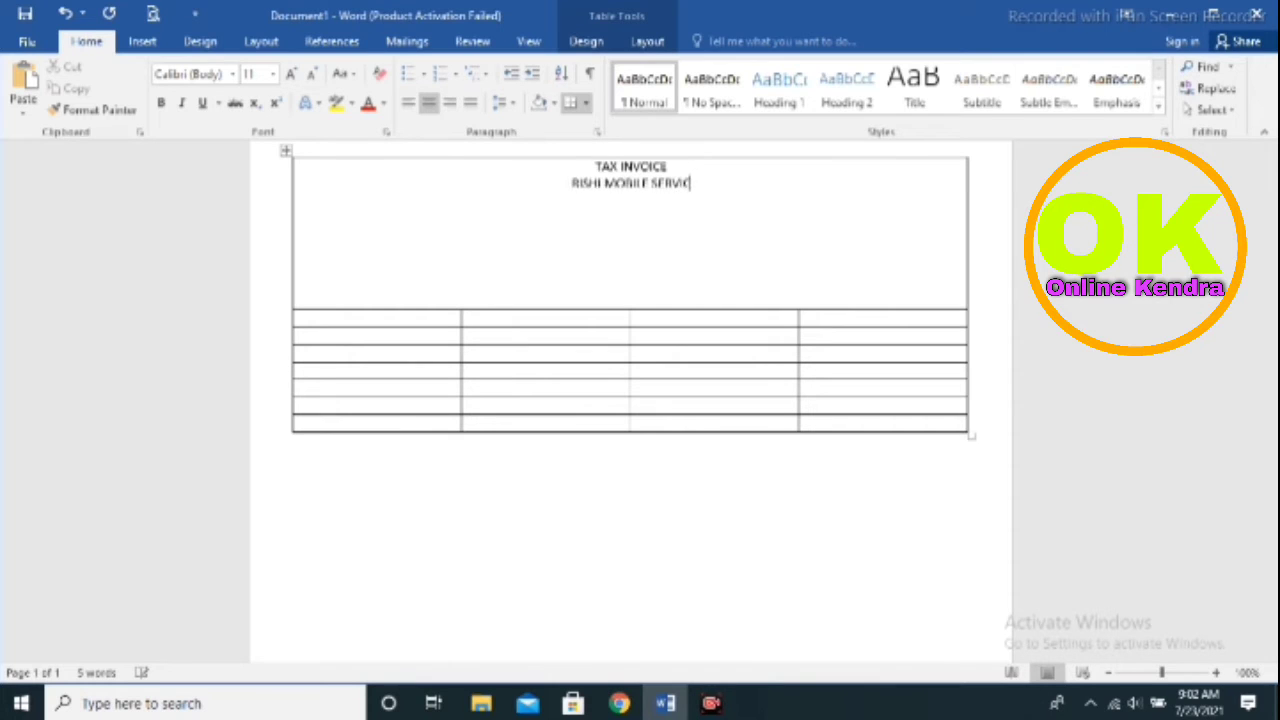
text(E CEN)
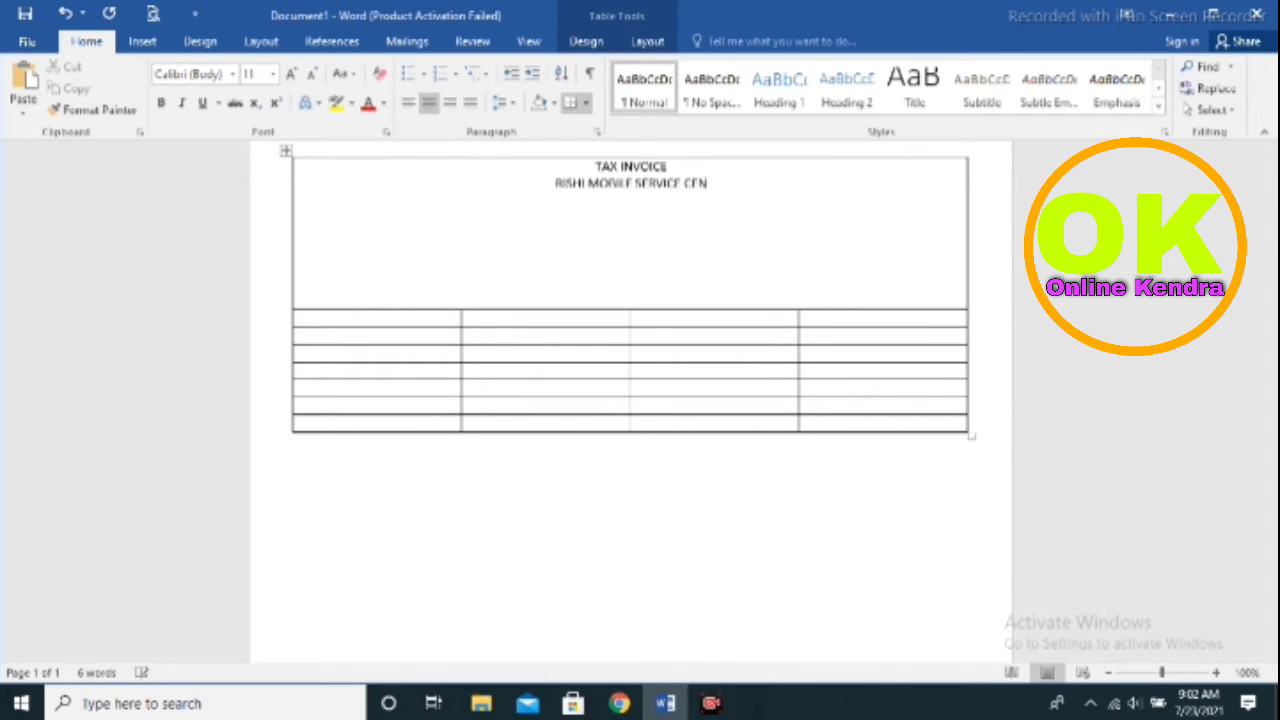
text(T)
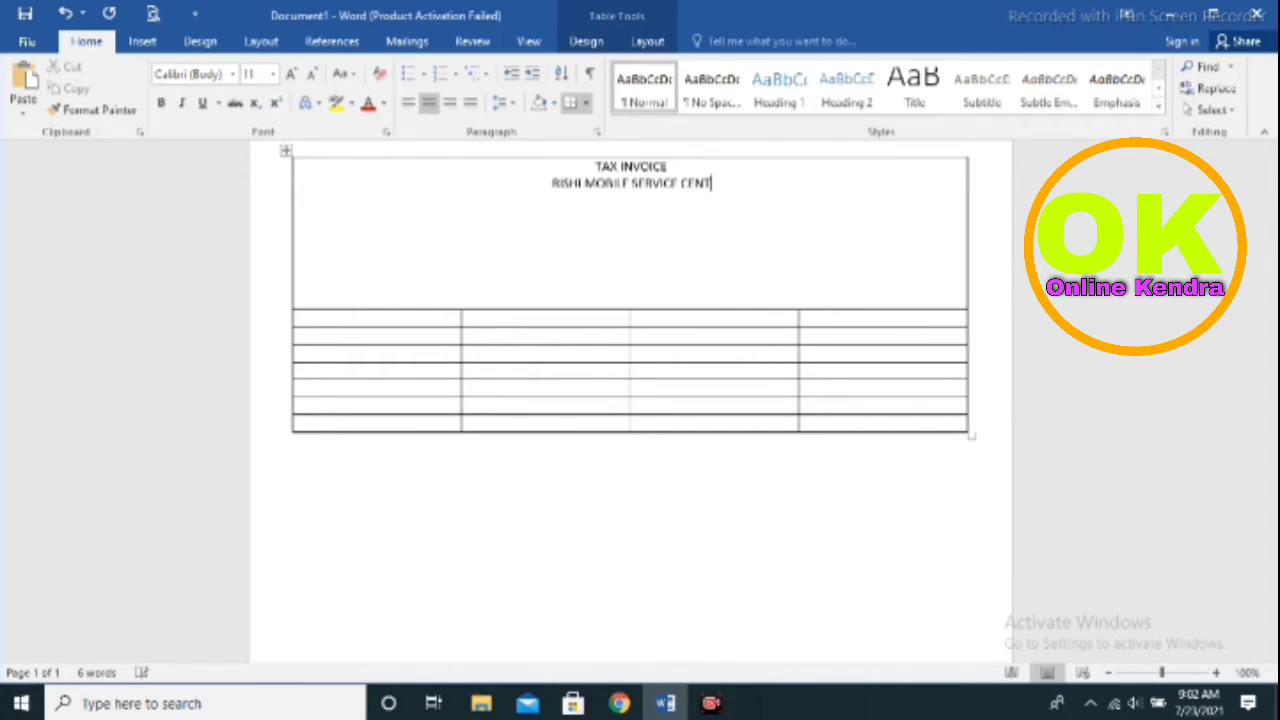
text(RE)
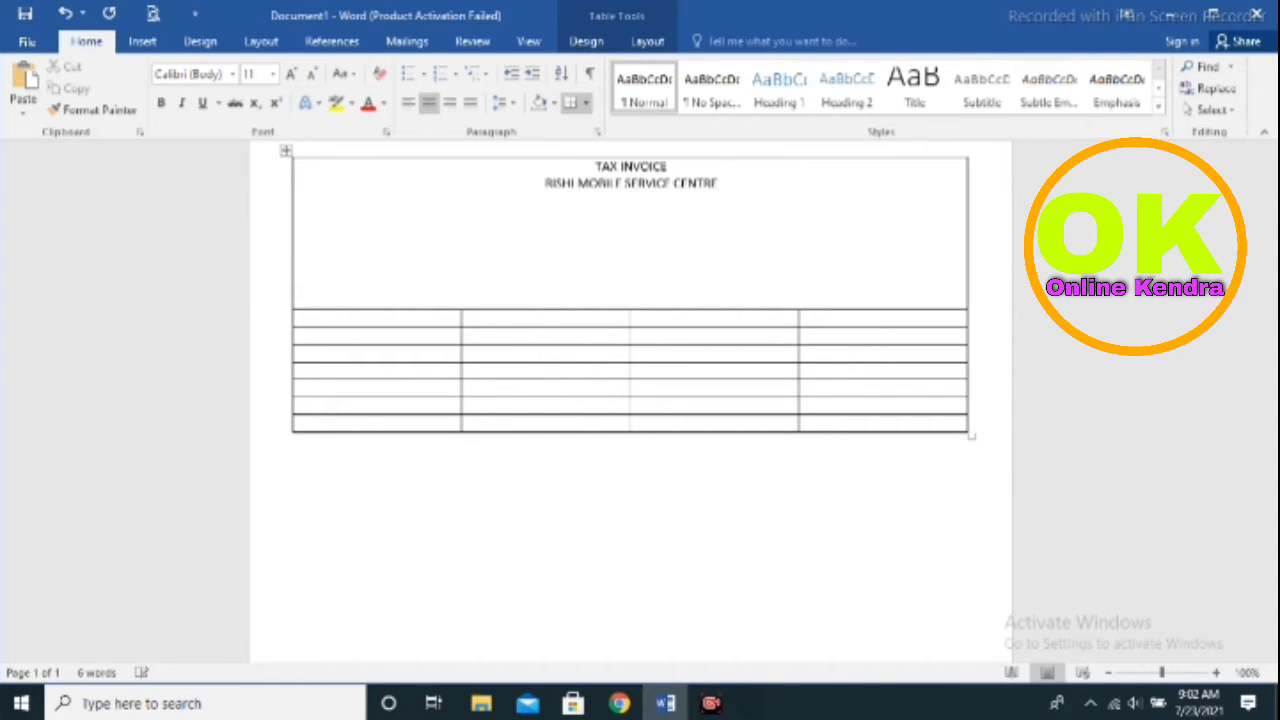
text(AT BELA,SINGHIYA,)
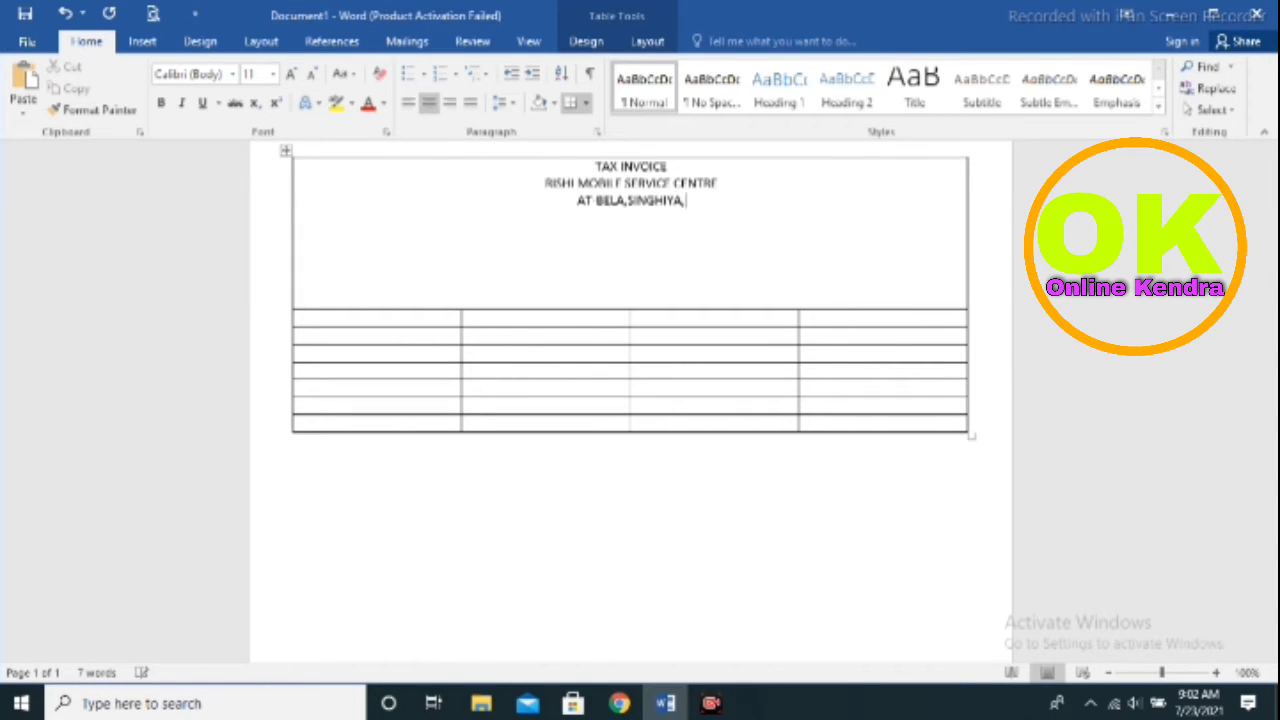
text(SAM)
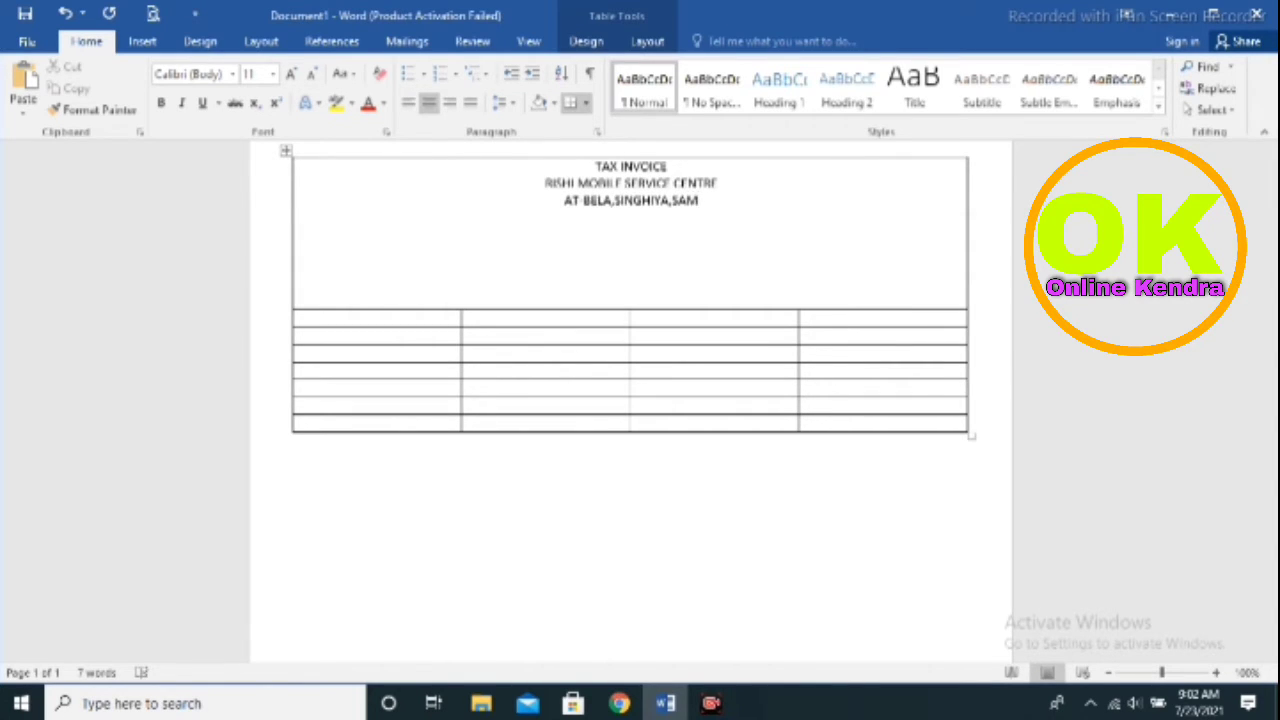
text(ASTI)
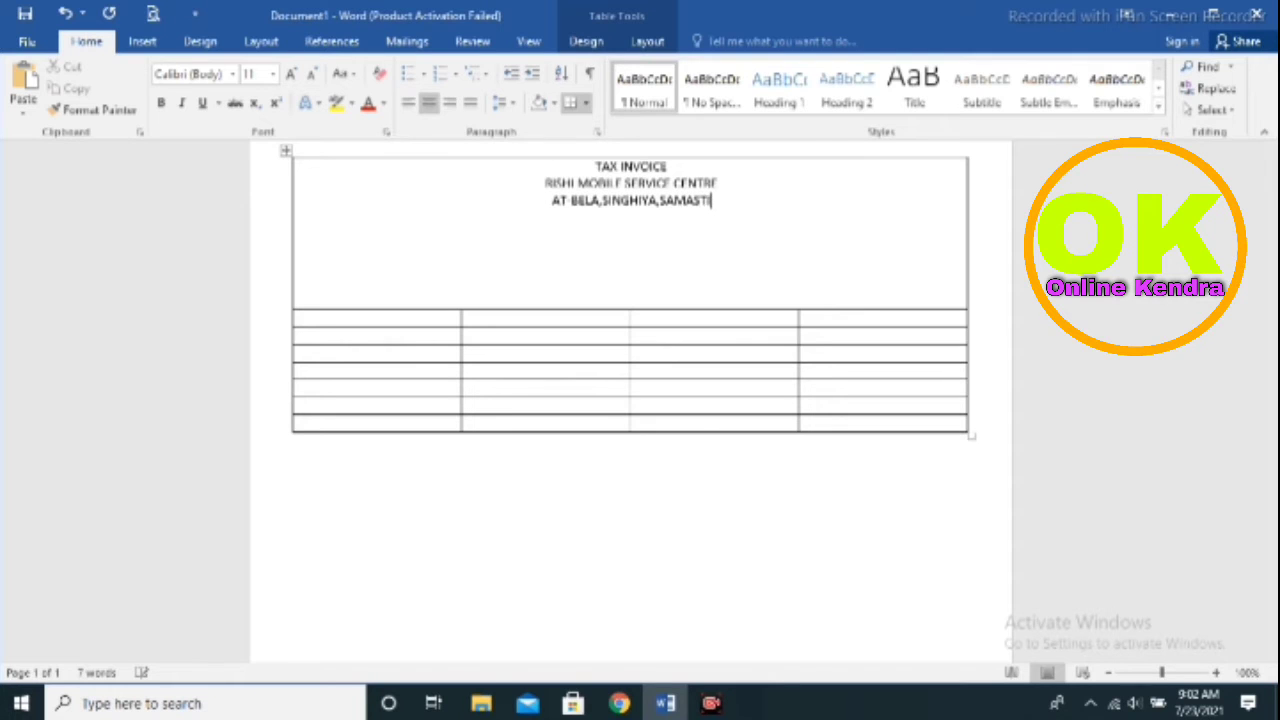
text(PUR.)
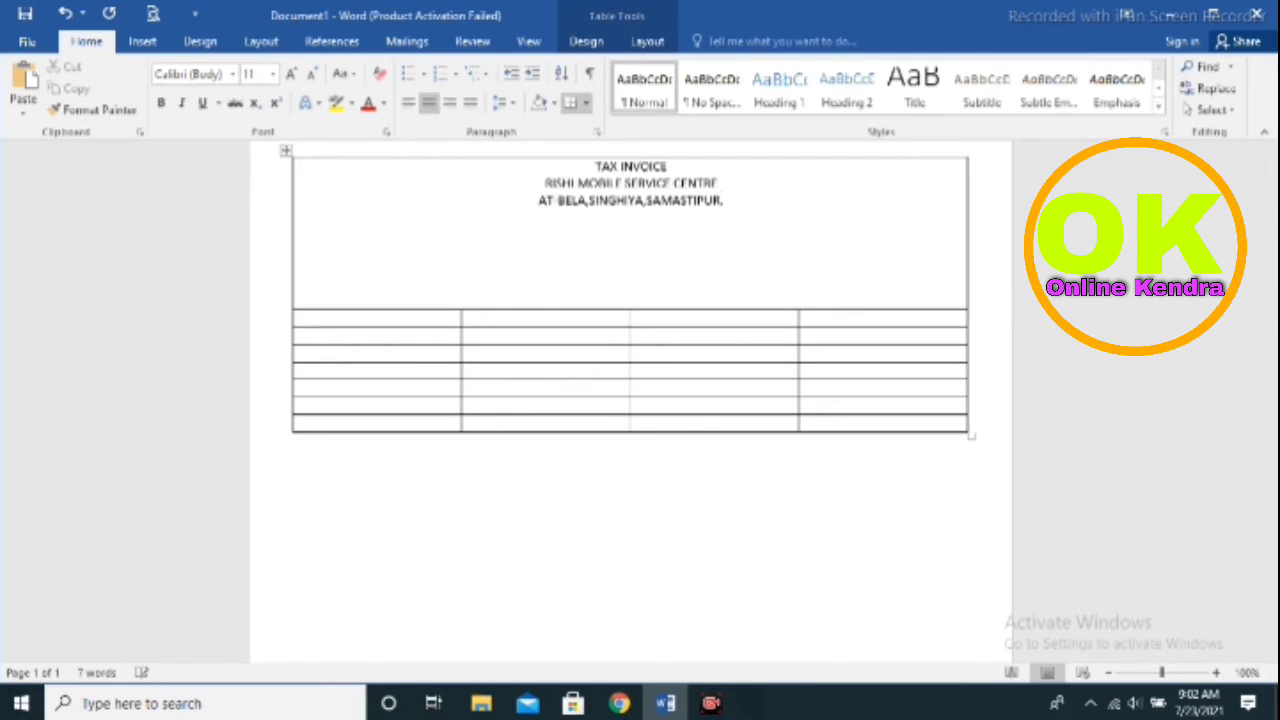
key(BackSpace)
text(,S)
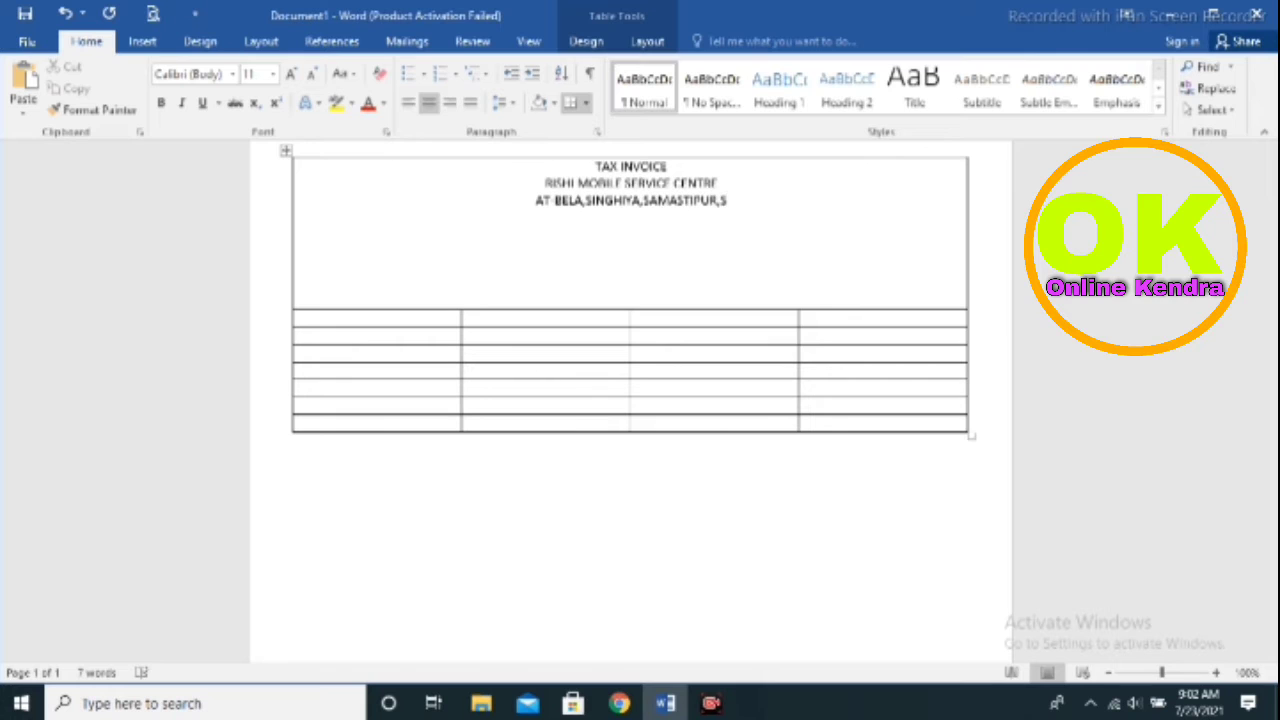
key(BackSpace)
text(BIHAR)
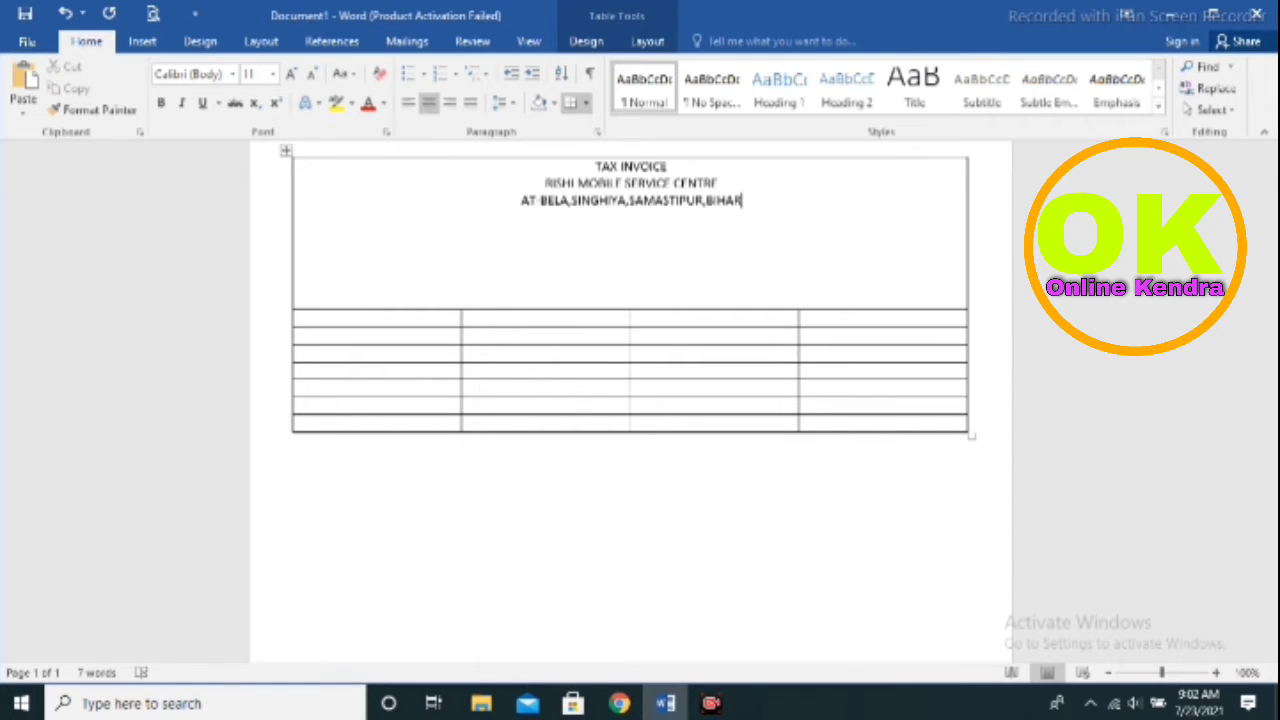
Add 'MOB :' with the shop's phone number at the right end of the TAX INVOICE line
click(805, 167)
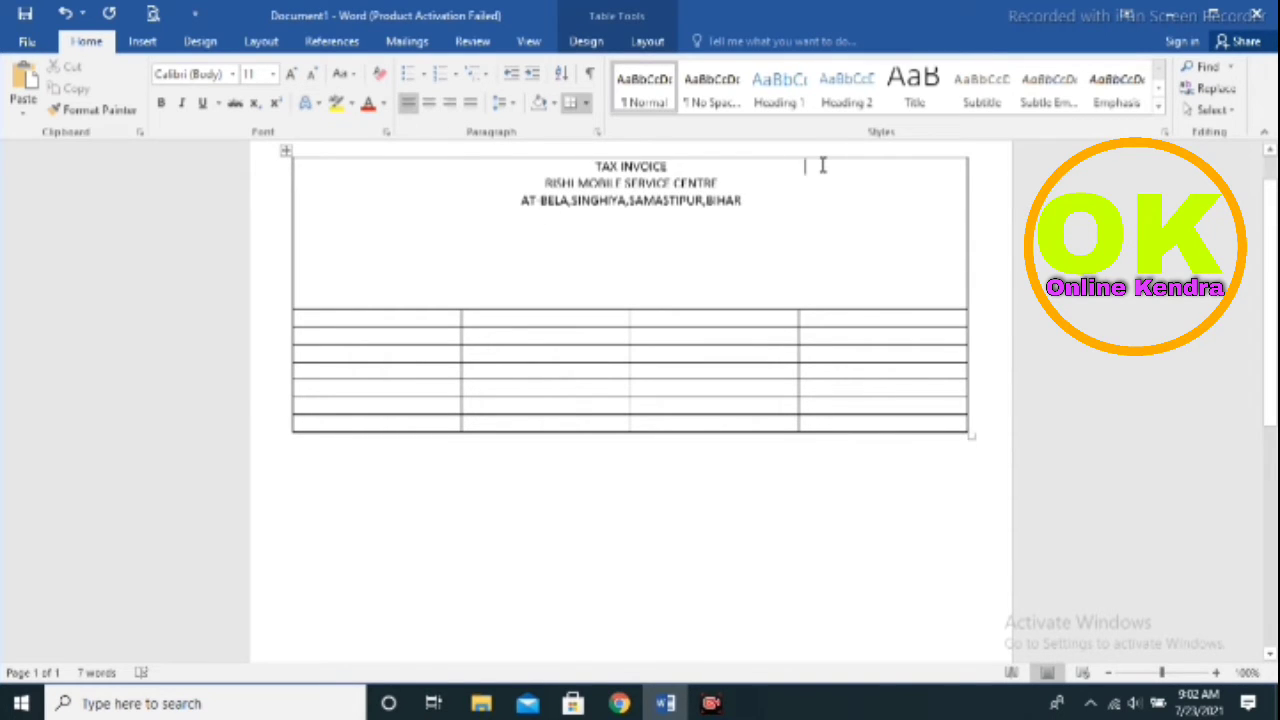
text(MOB)
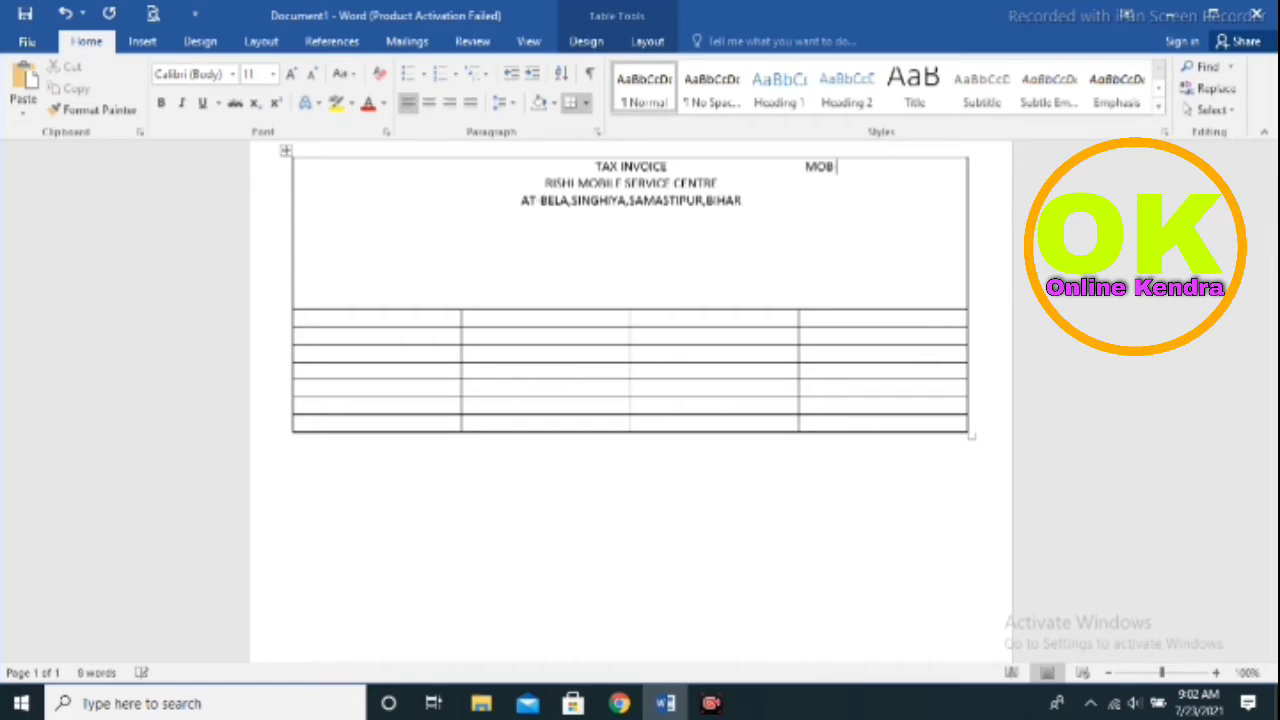
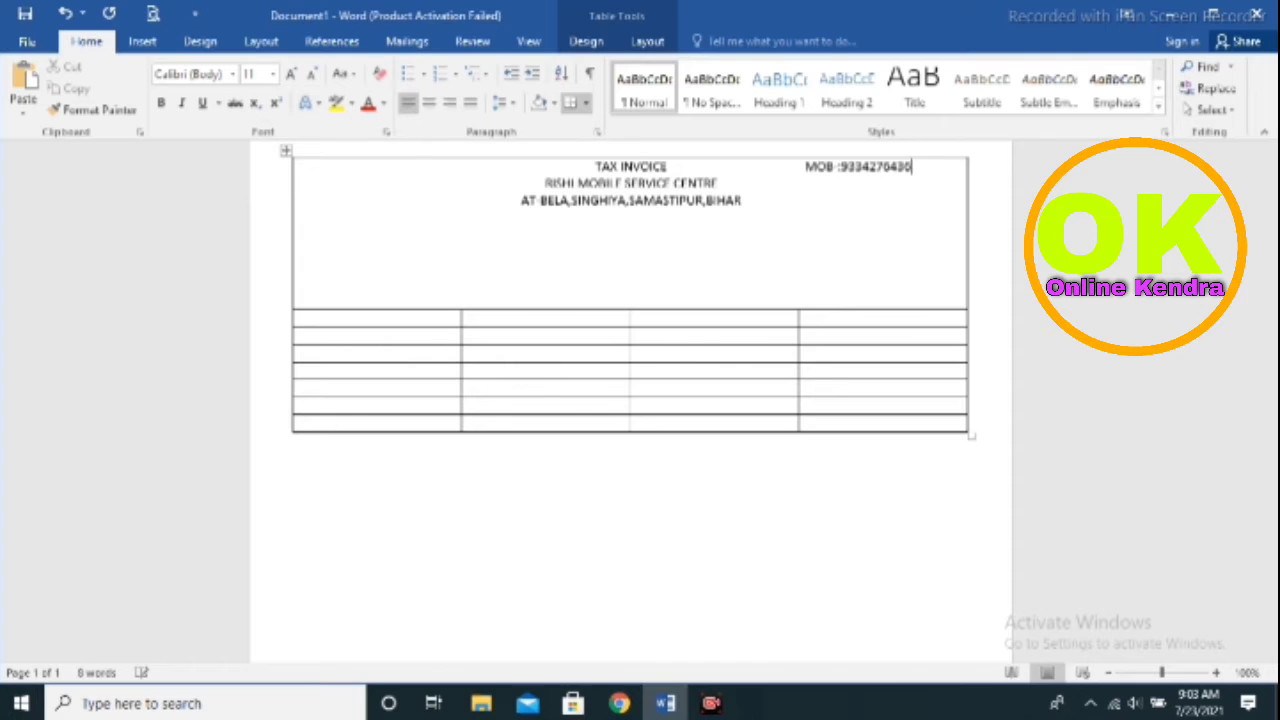
click(803, 167)
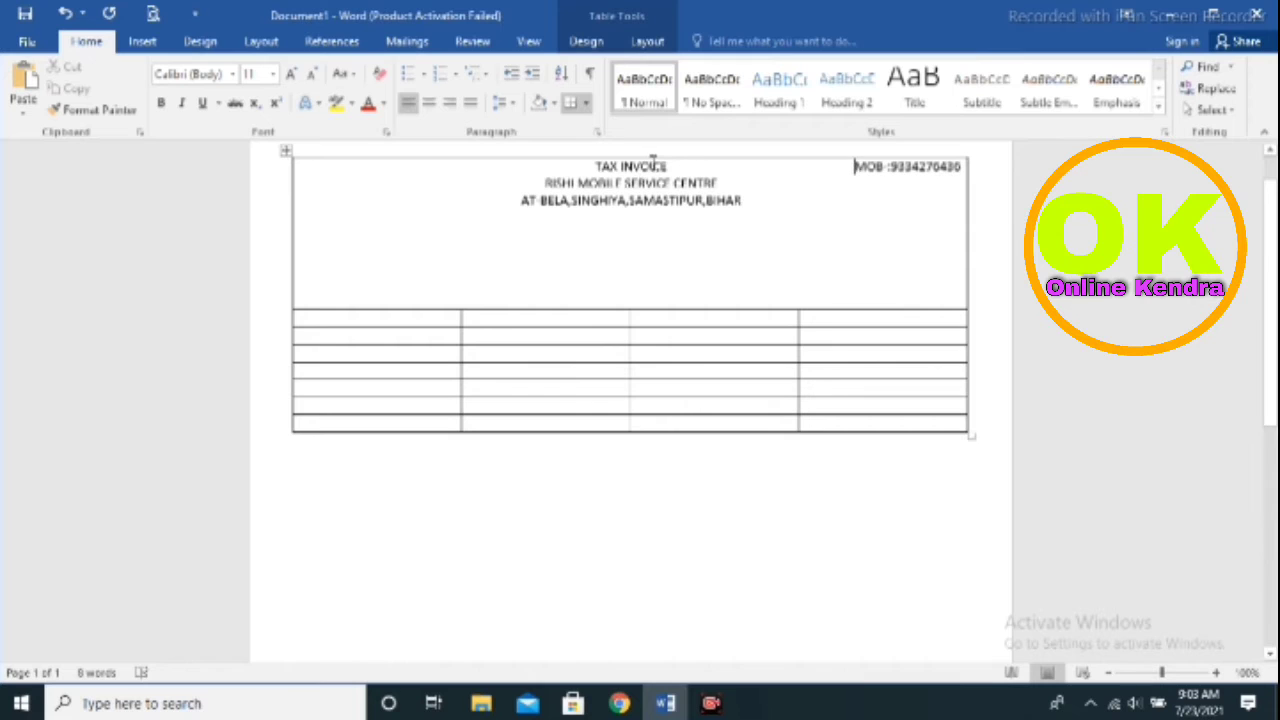
Make the TAX INVOICE title and the shop name bold
drag(667, 167, 595, 163)
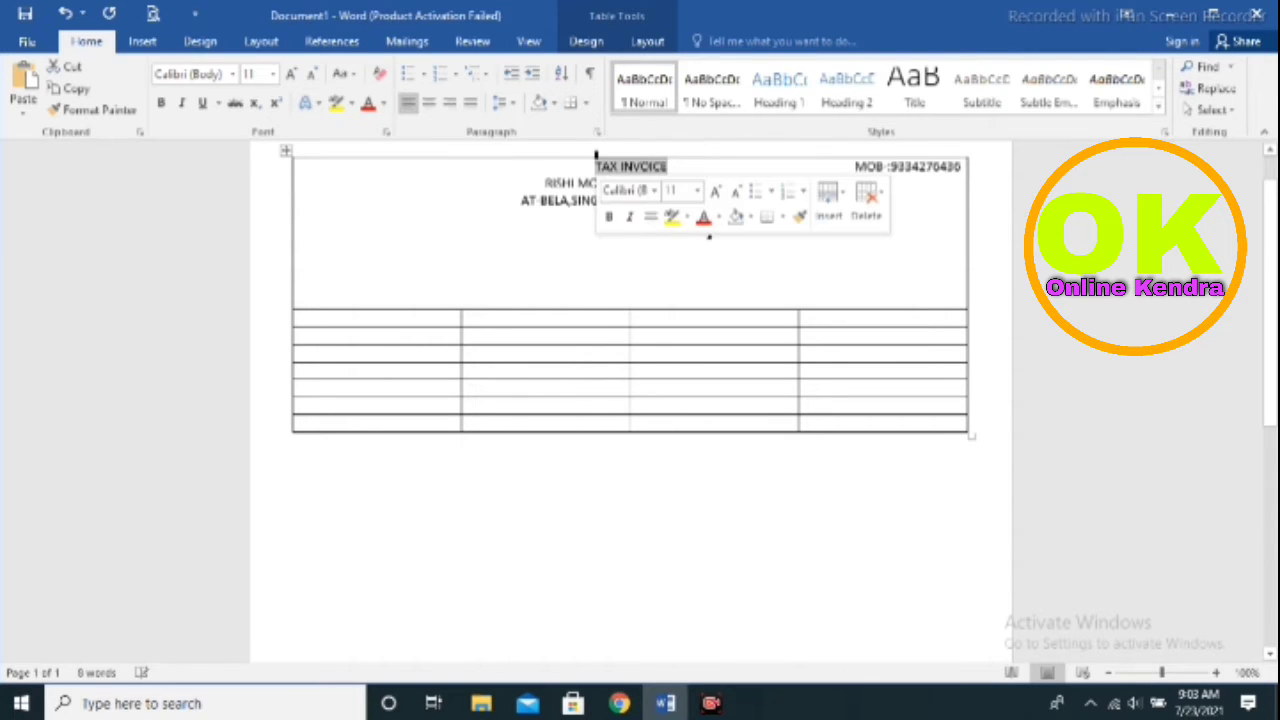
click(612, 217)
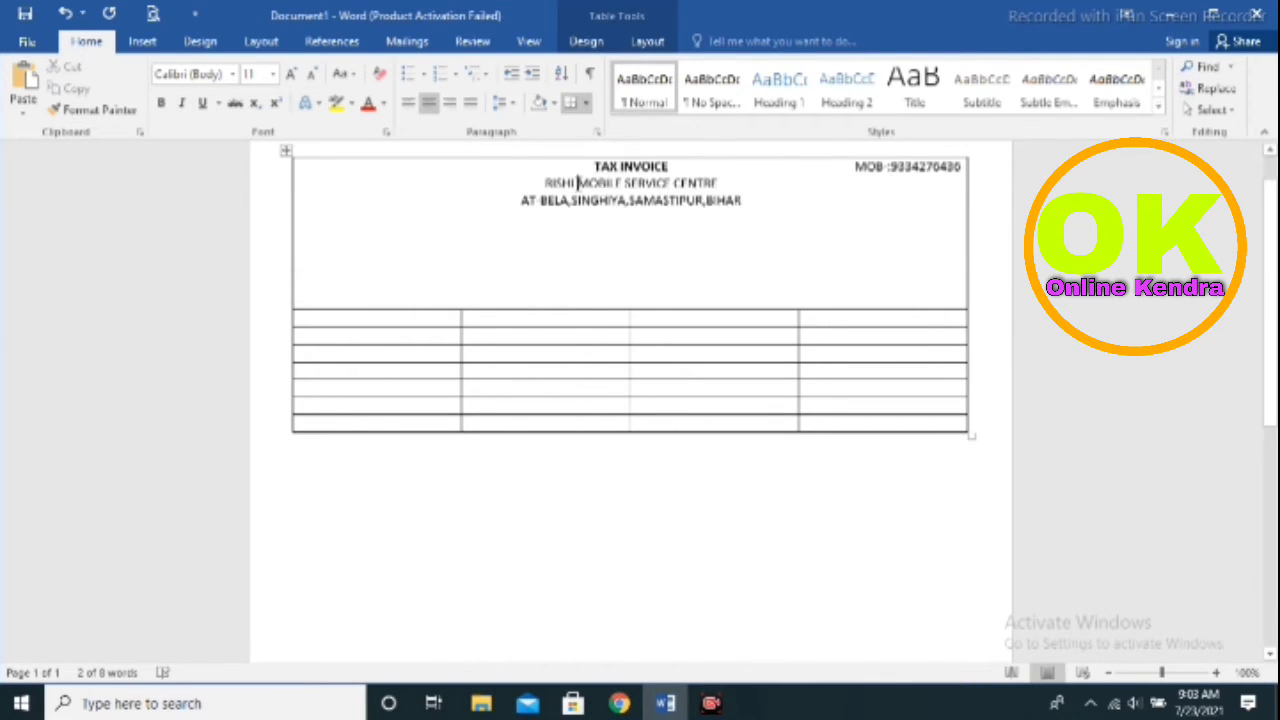
double_click(617, 185)
drag(724, 183, 553, 190)
right_click(575, 182)
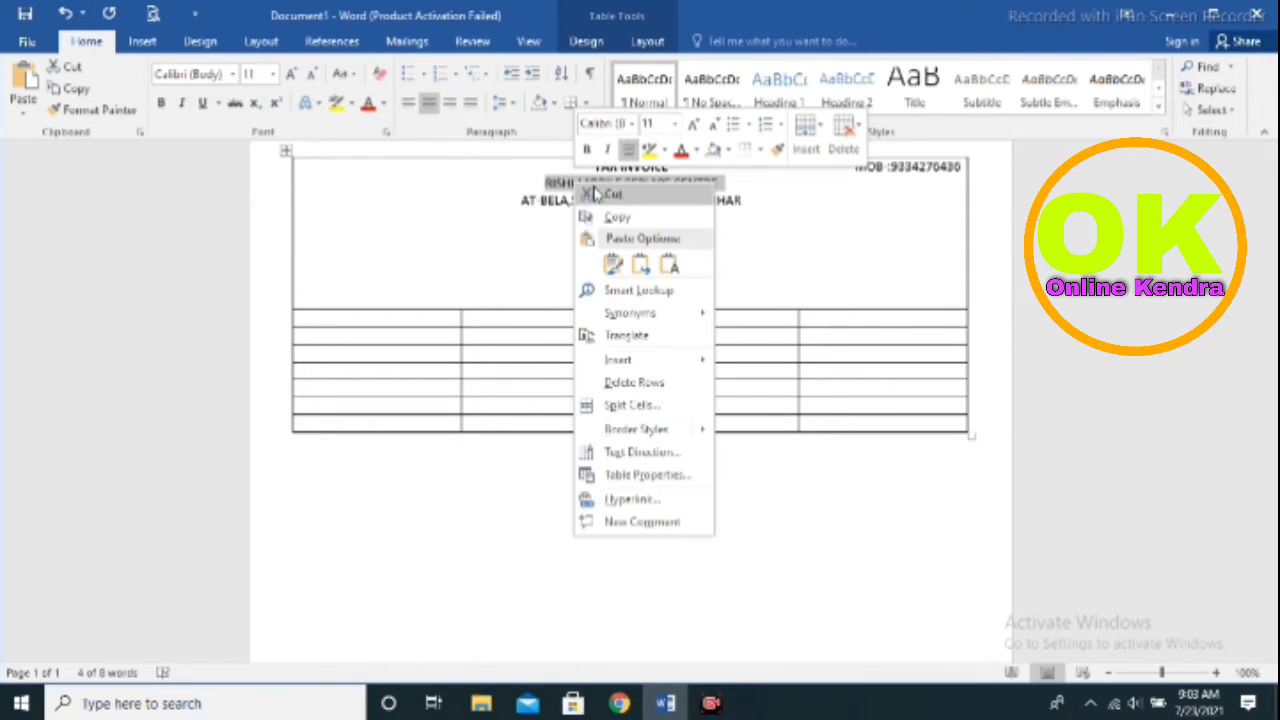
click(592, 155)
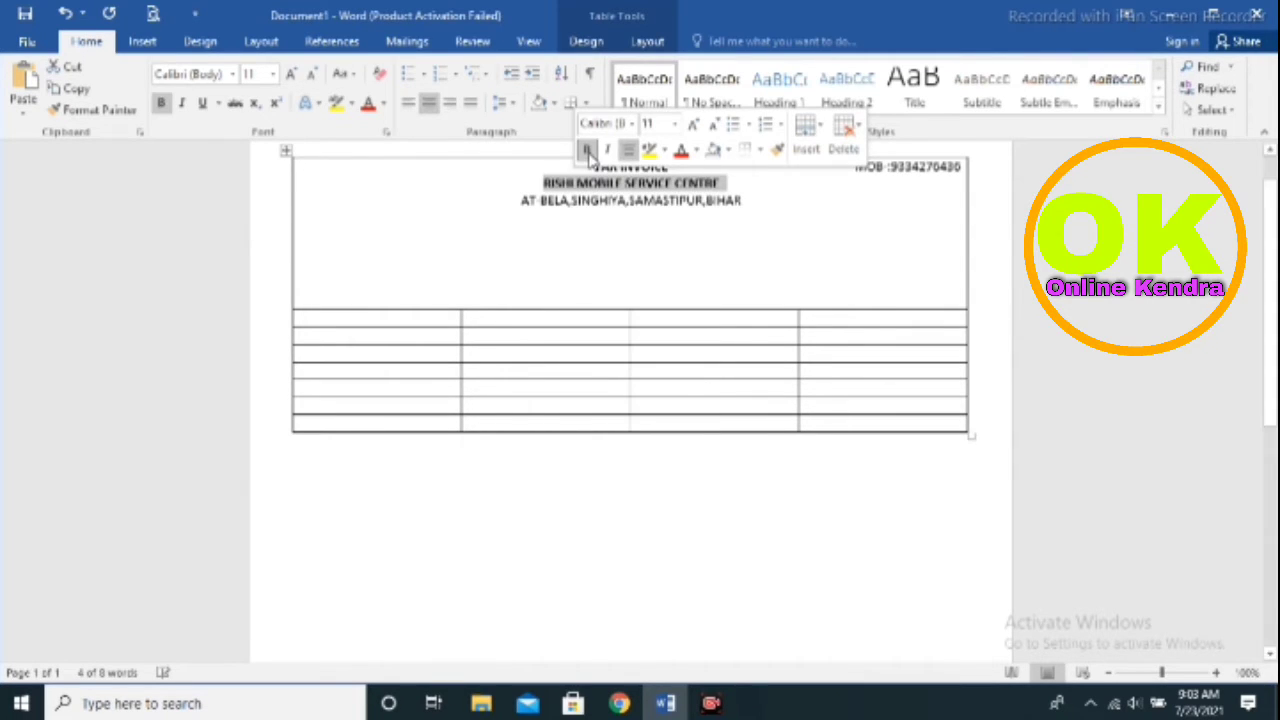
click(166, 107)
click(166, 107)
Make the address line bold
double_click(665, 200)
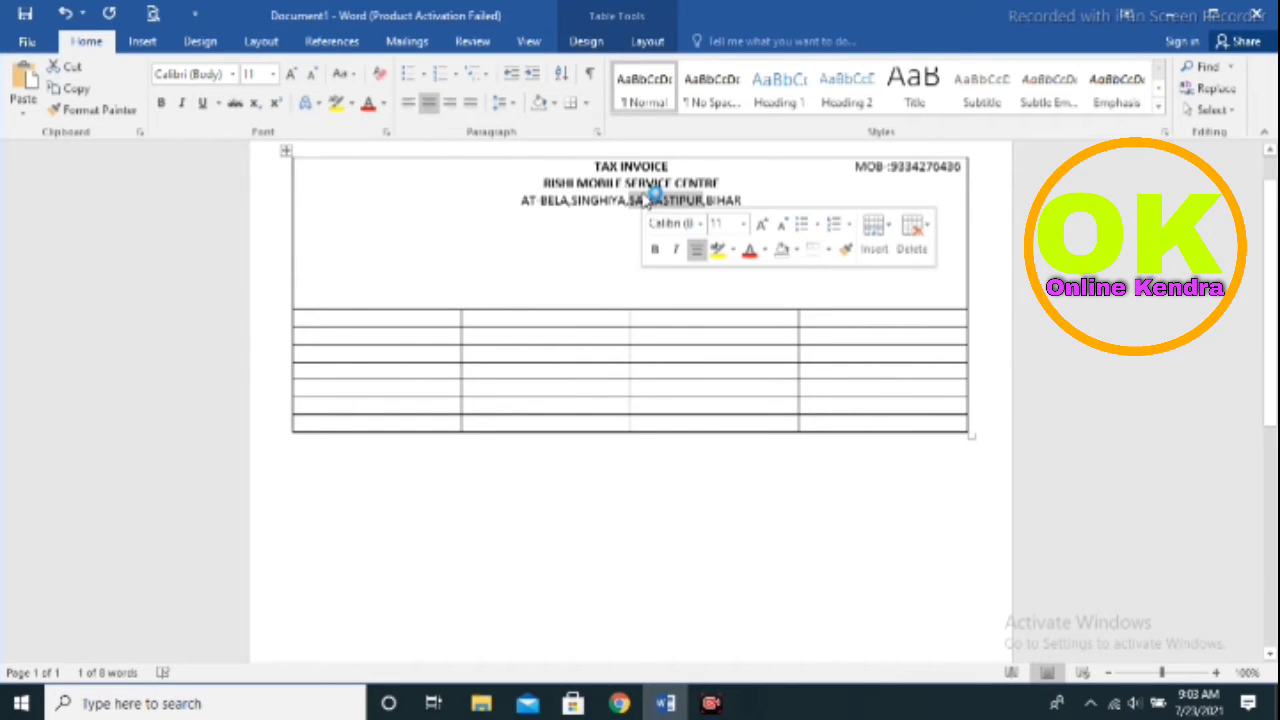
triple_click(620, 195)
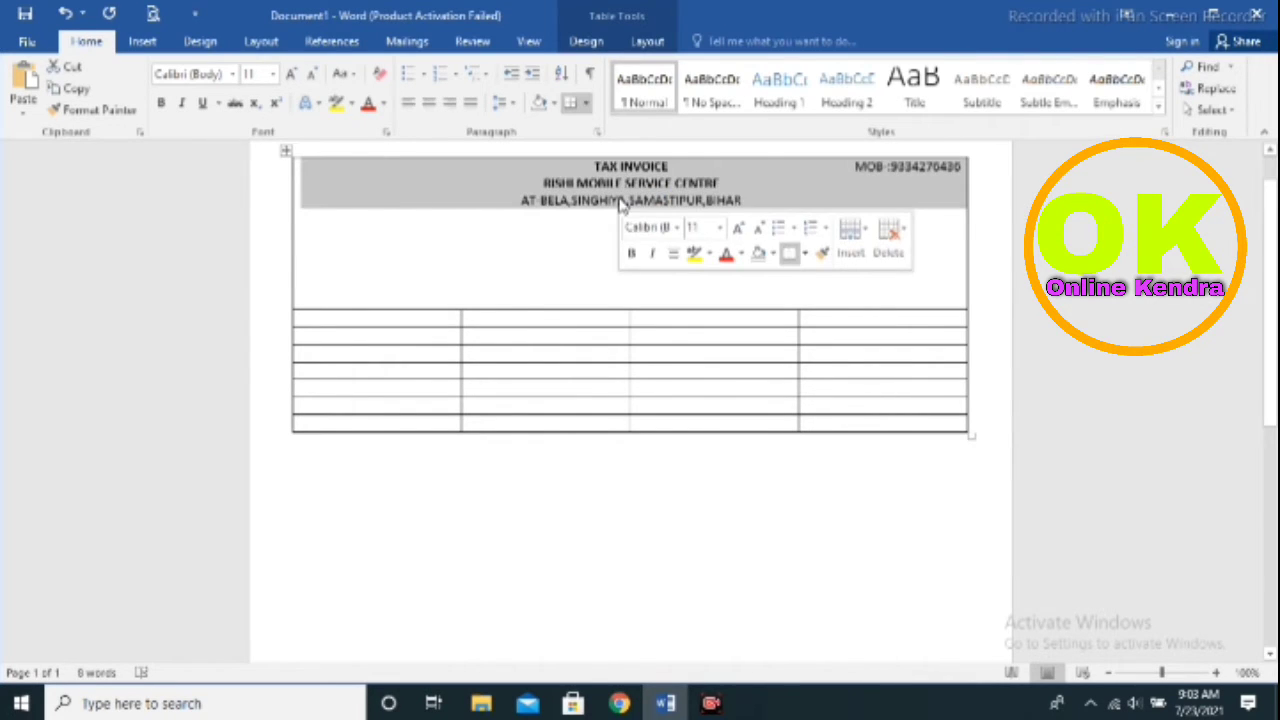
click(620, 200)
drag(741, 200, 524, 200)
right_click(528, 200)
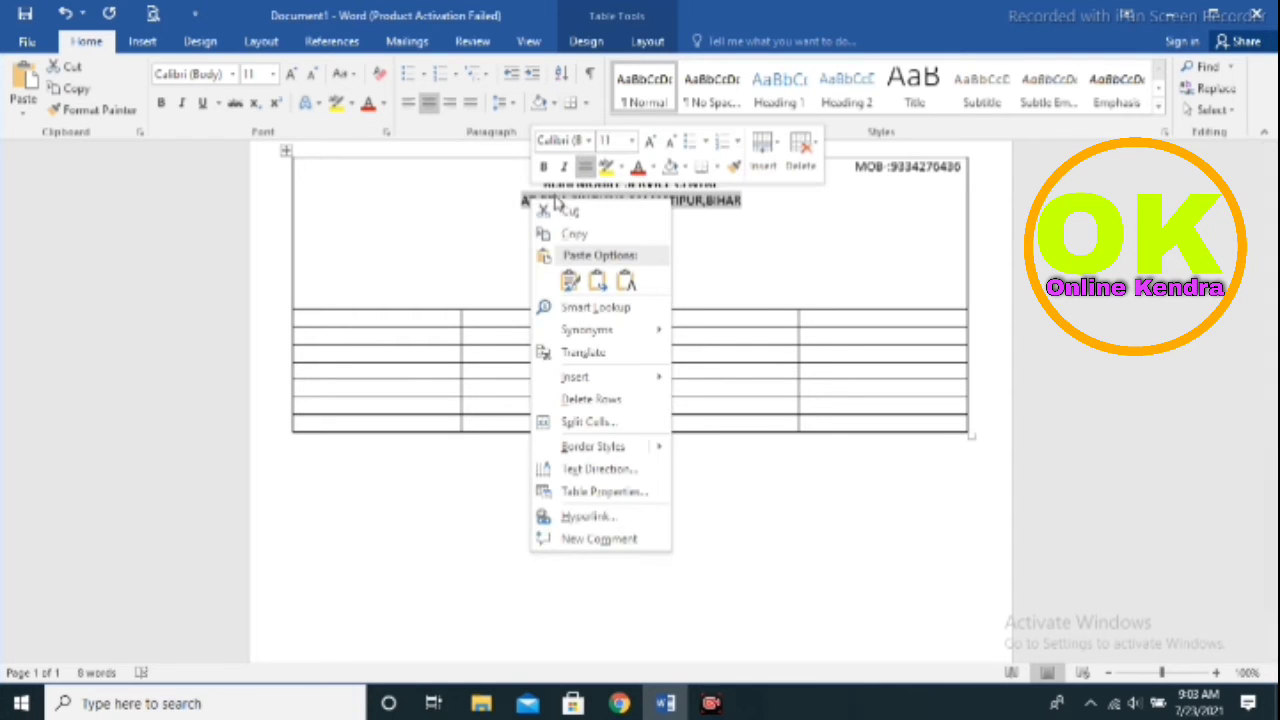
click(543, 166)
click(685, 250)
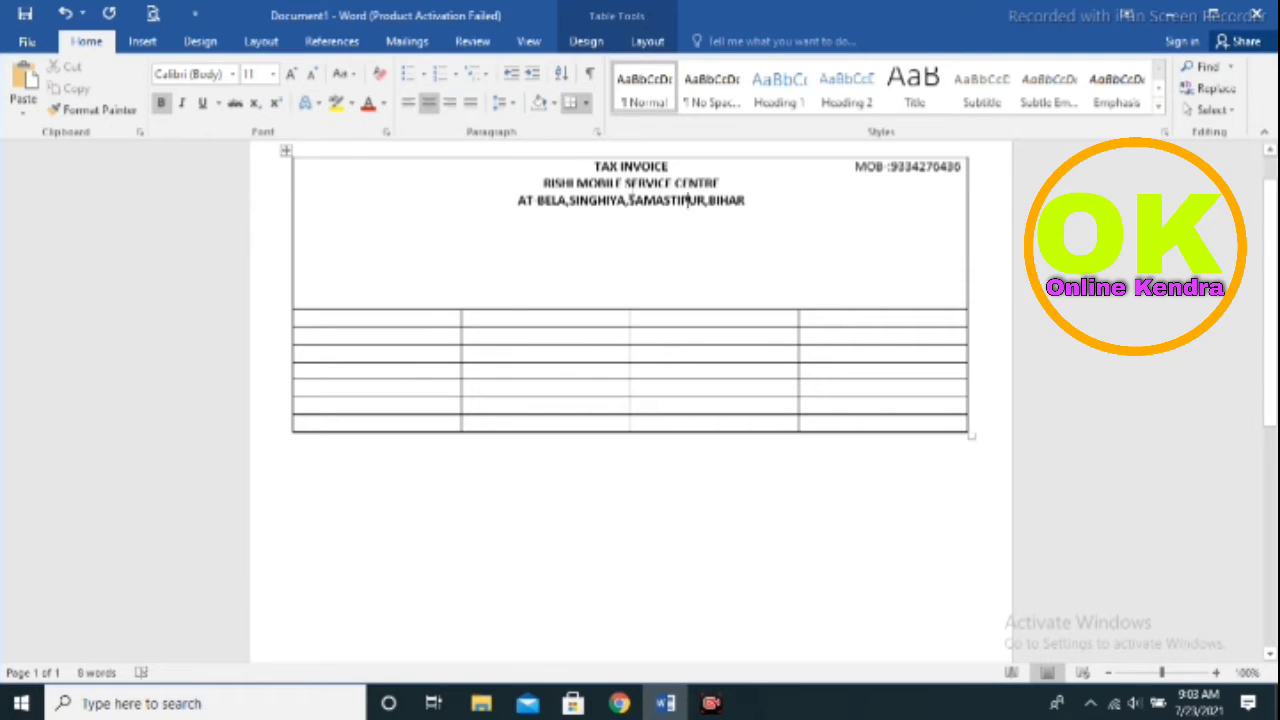
Grow the shop name RISHI MOBILE SERVICE CENTRE to 14 pt
double_click(649, 183)
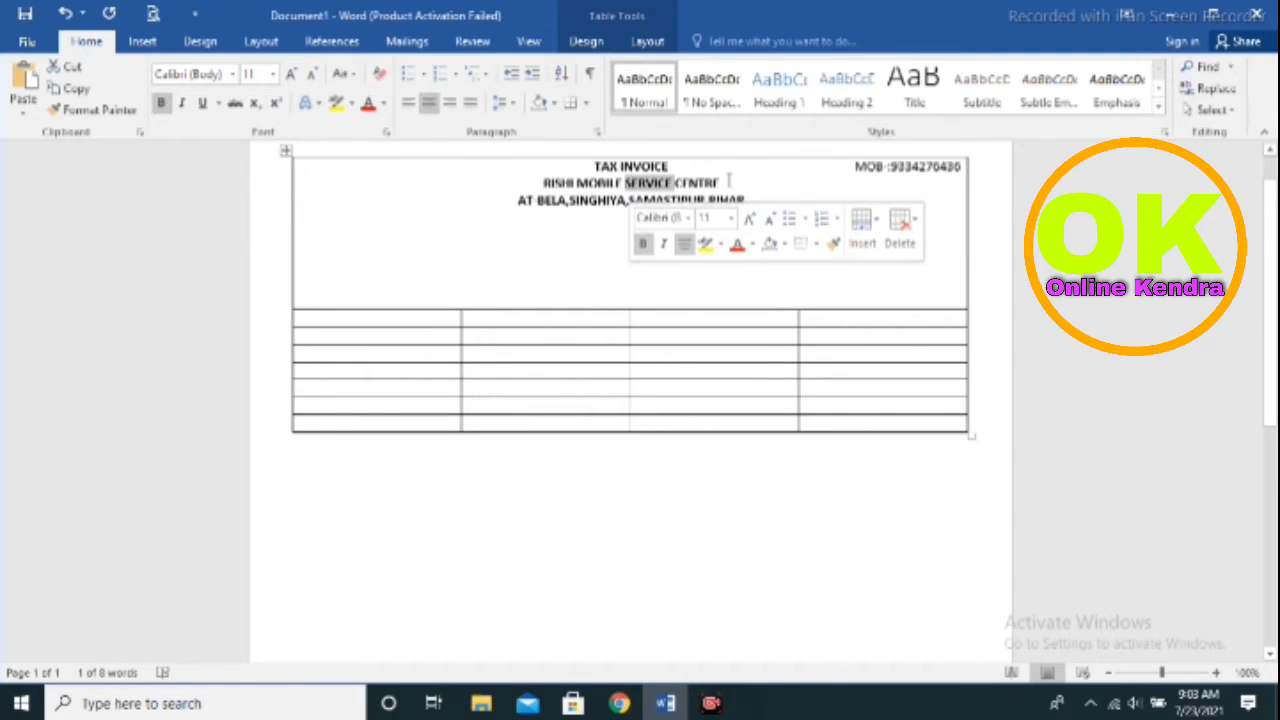
drag(730, 180, 520, 184)
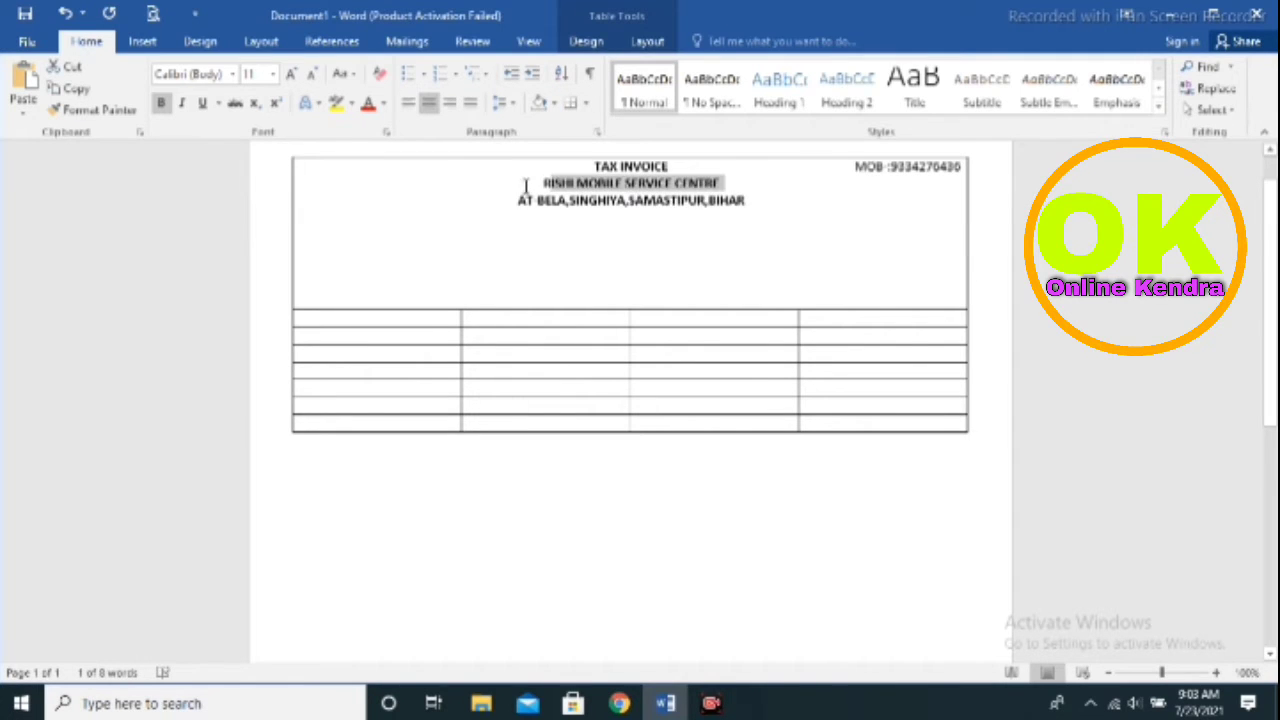
click(293, 76)
click(295, 77)
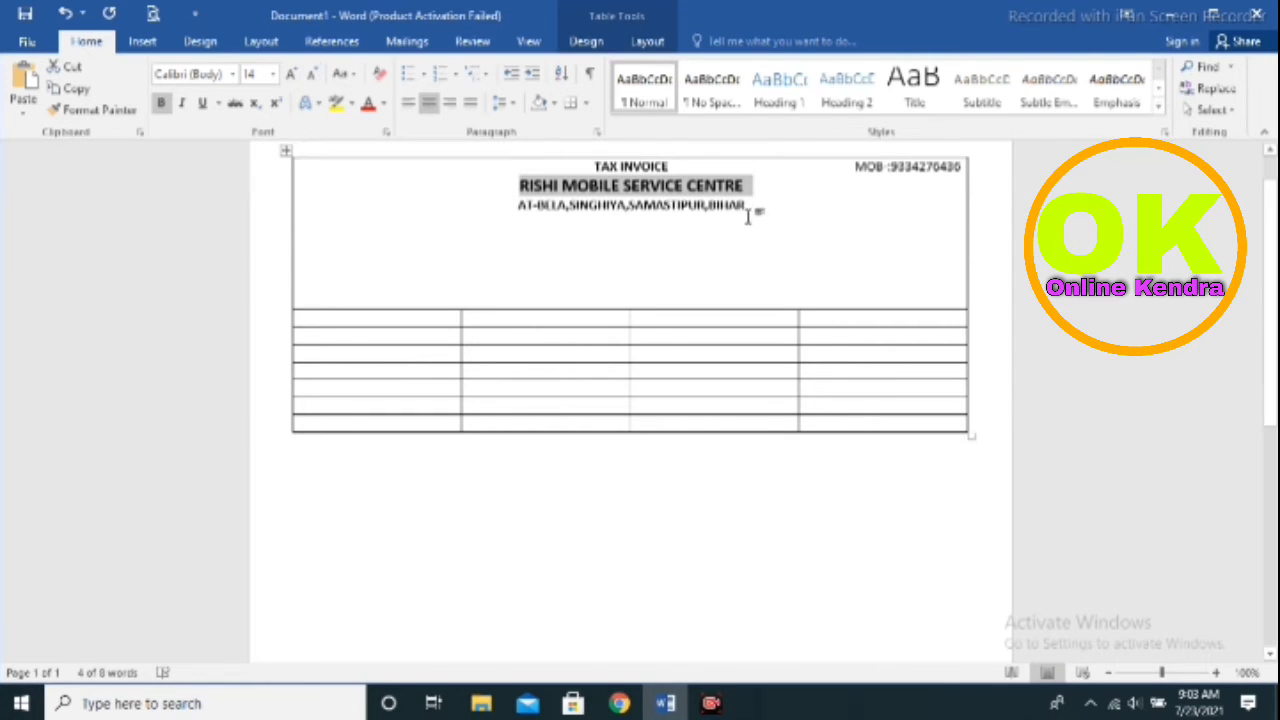
Keep the header centred and add an empty centred line below the address
click(670, 238)
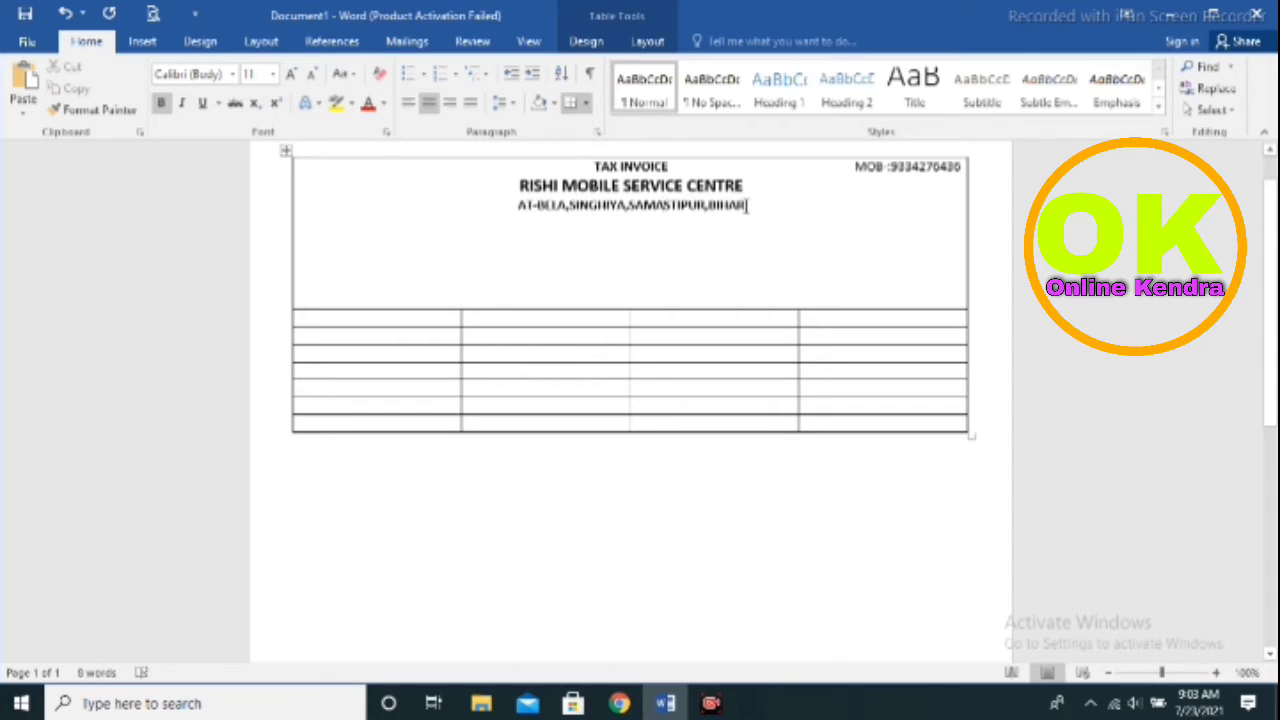
click(766, 190)
click(143, 42)
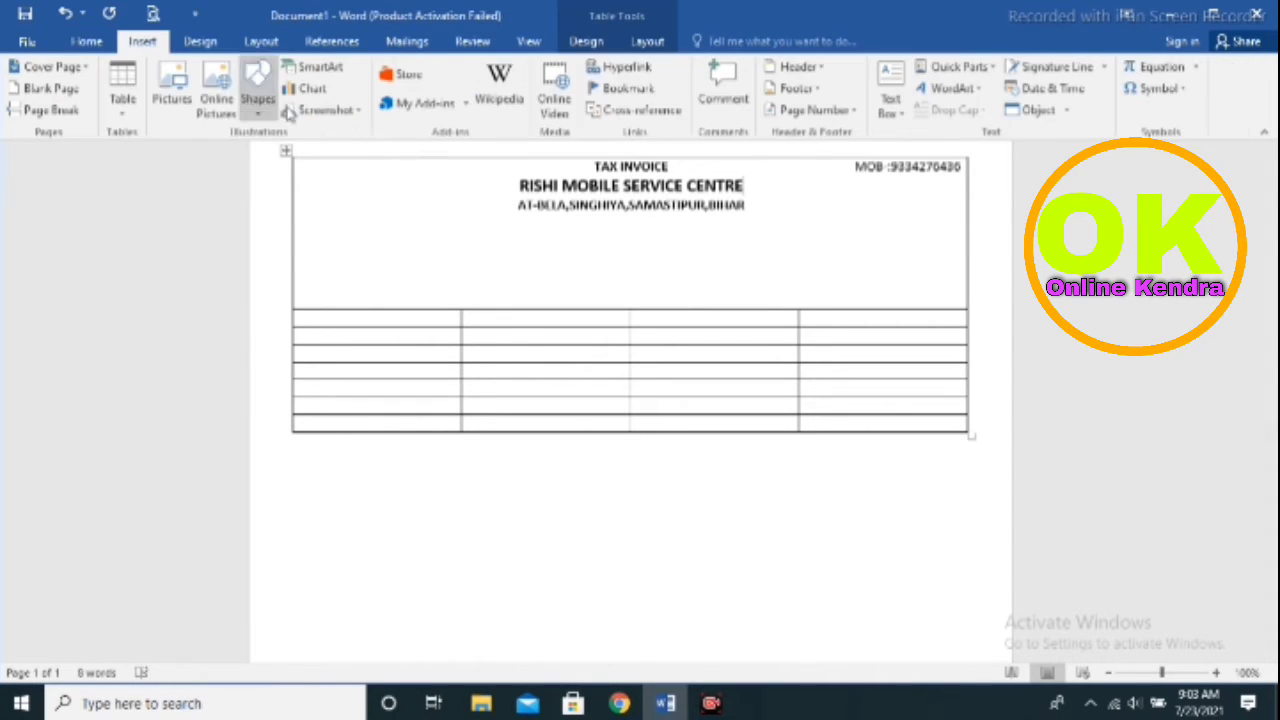
click(97, 45)
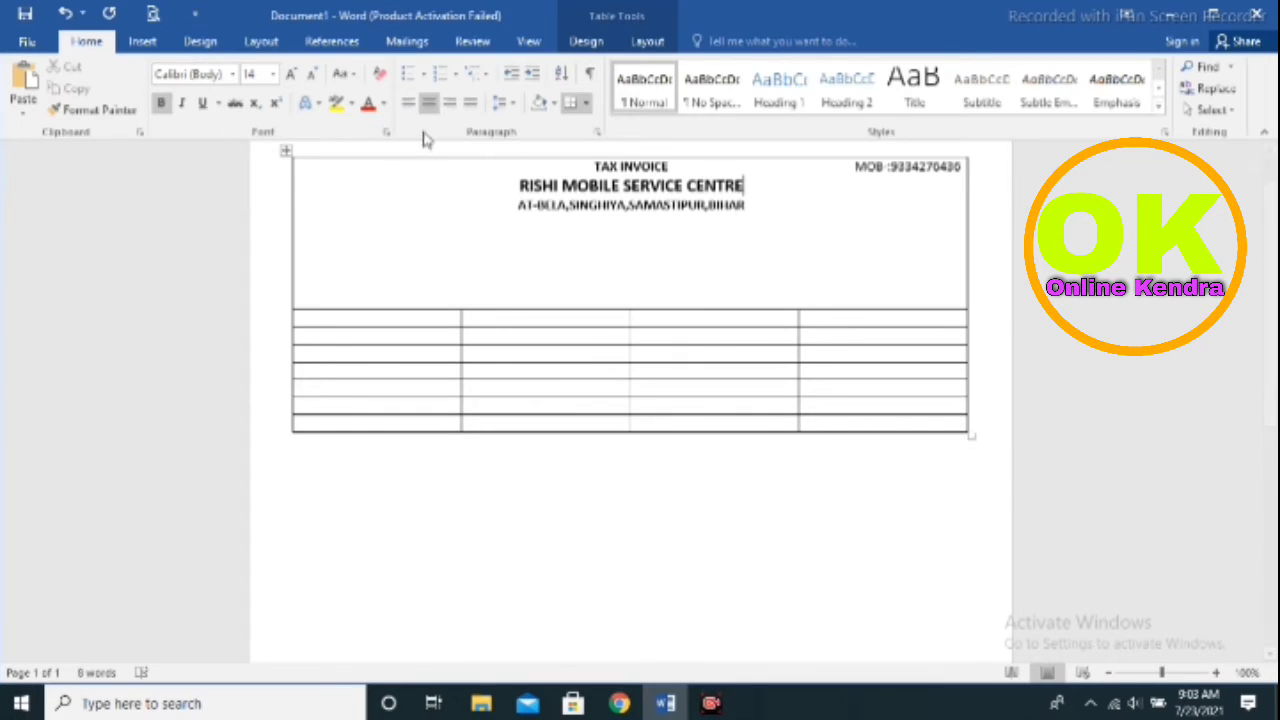
click(408, 102)
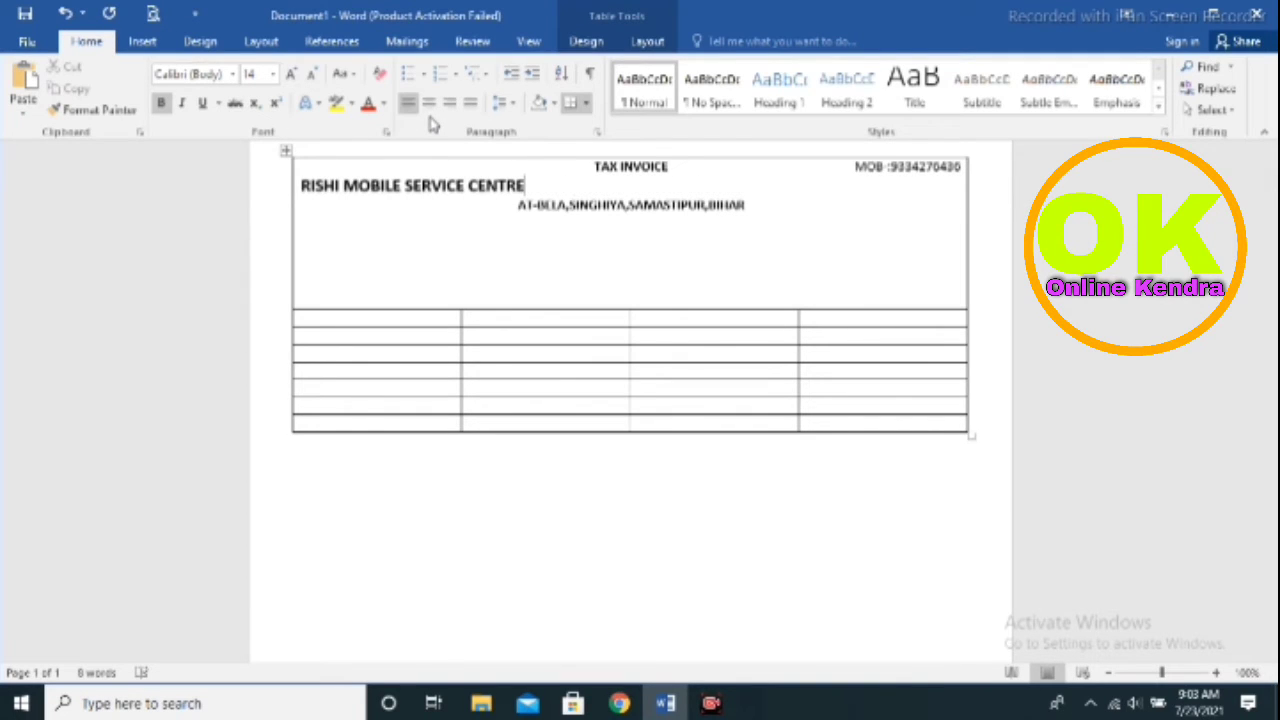
click(429, 103)
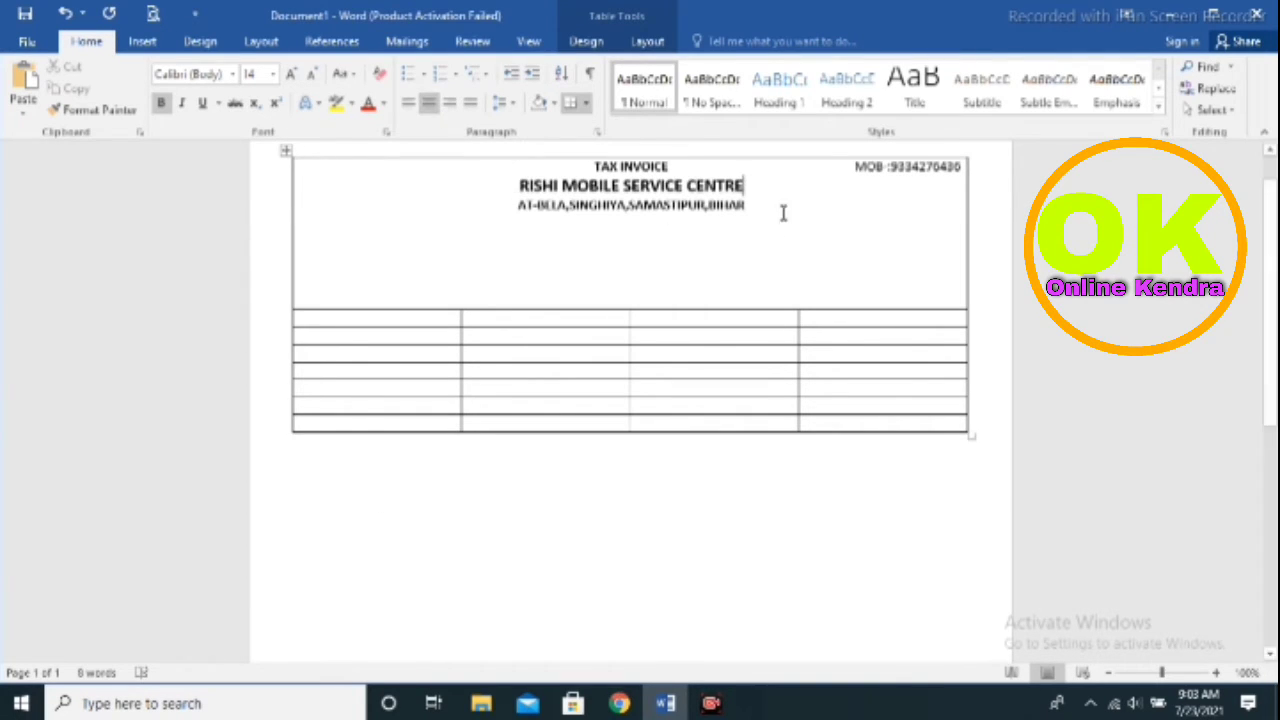
key(Return)
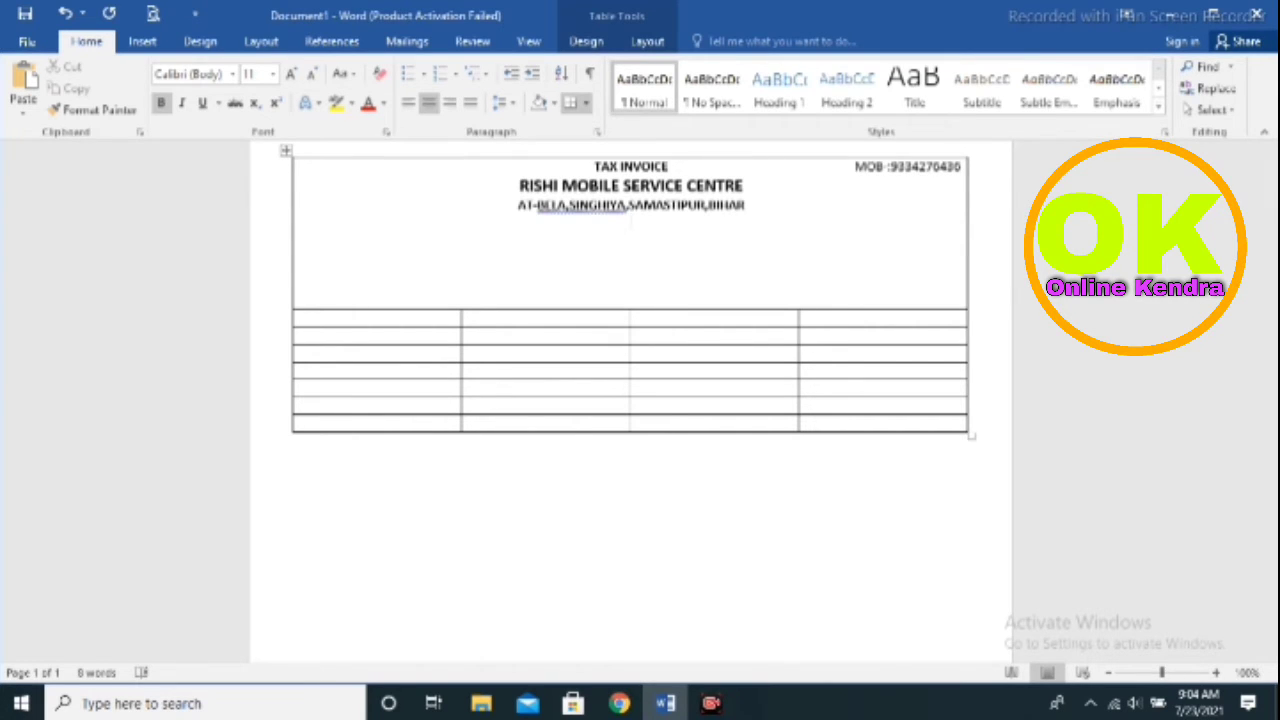
click(718, 707)
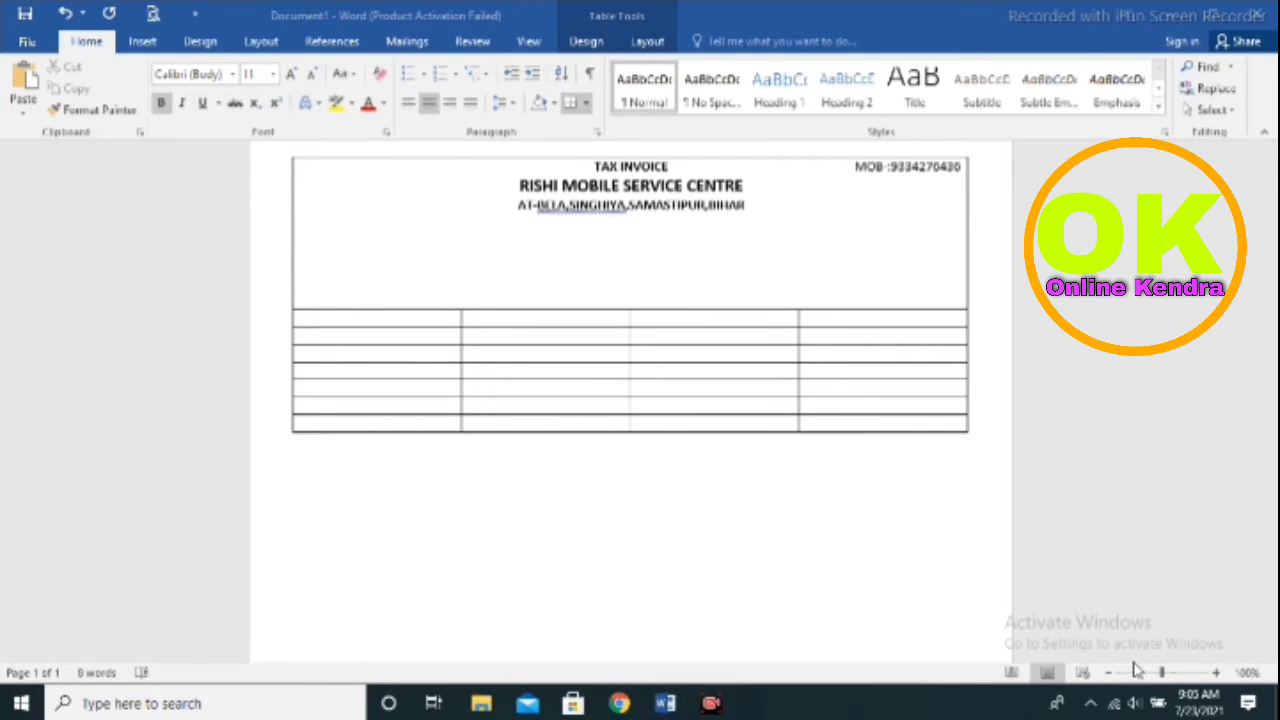
Type the fourth header line 'MOBILE SALE AND OILD MOBILE REPAIRA'
click(796, 222)
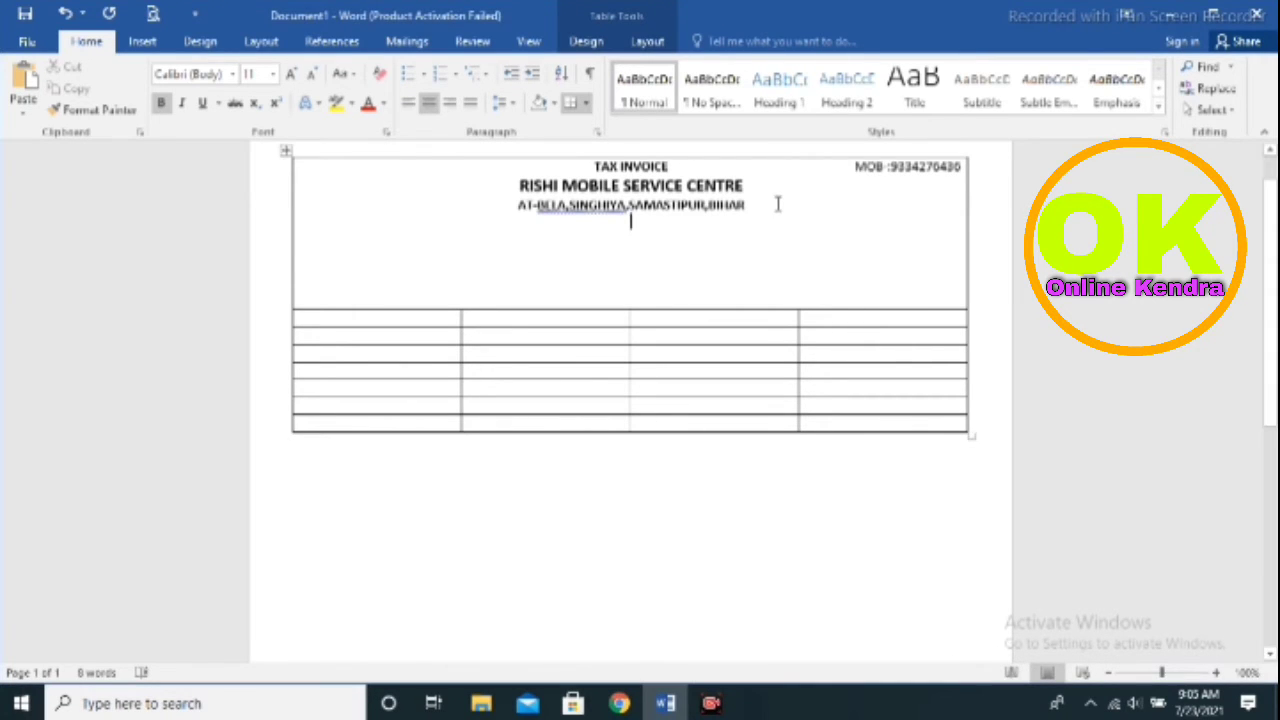
text(MOBI)
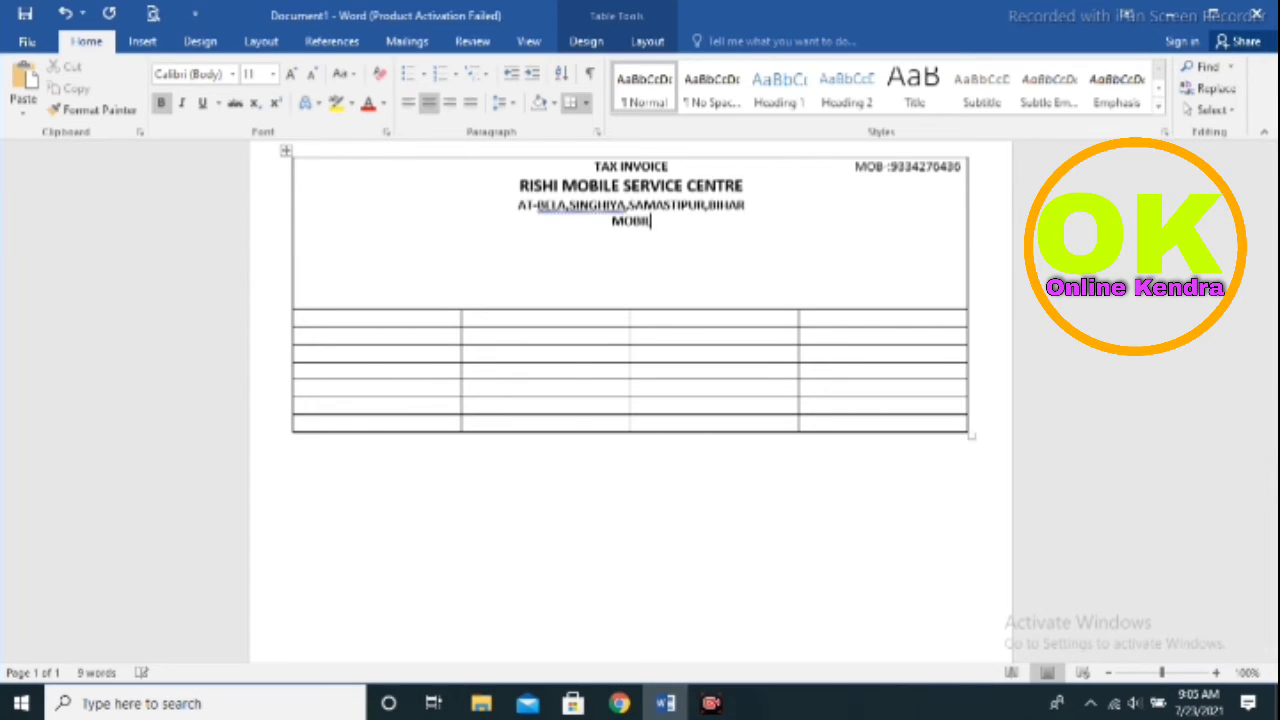
text(LESA)
key(BackSpace)
key(BackSpace)
text(SALE)
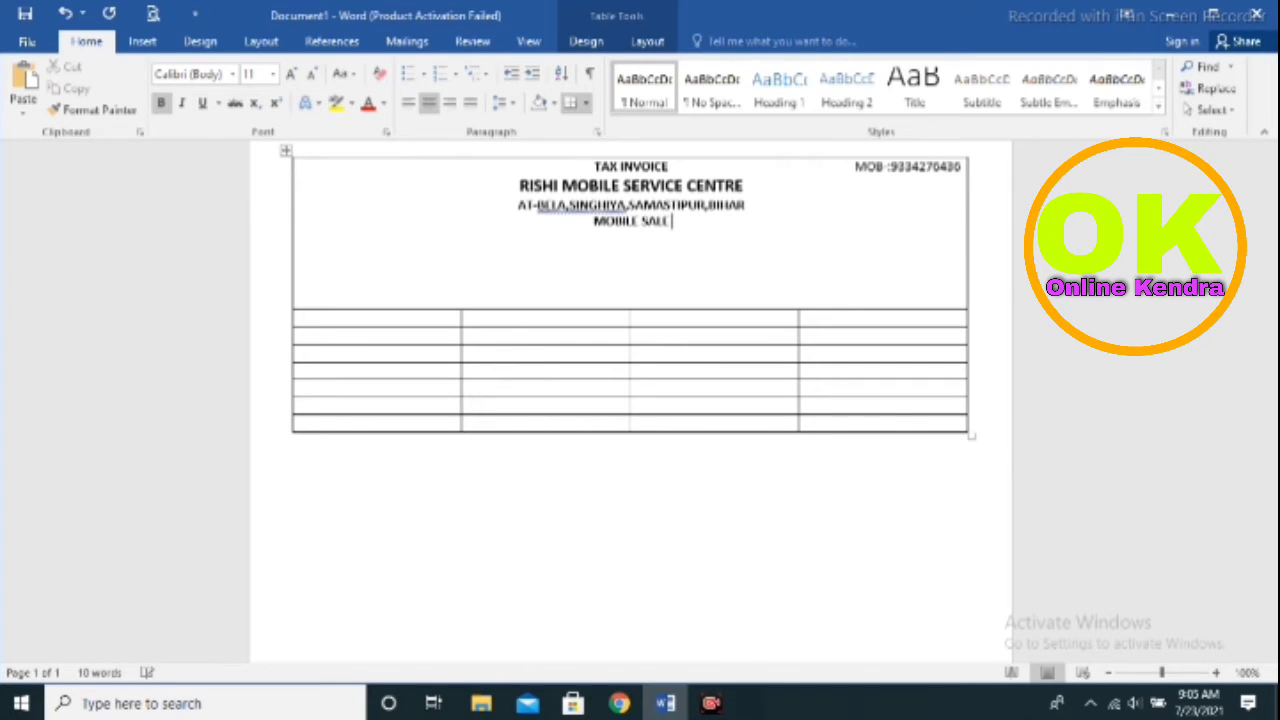
text( AND )
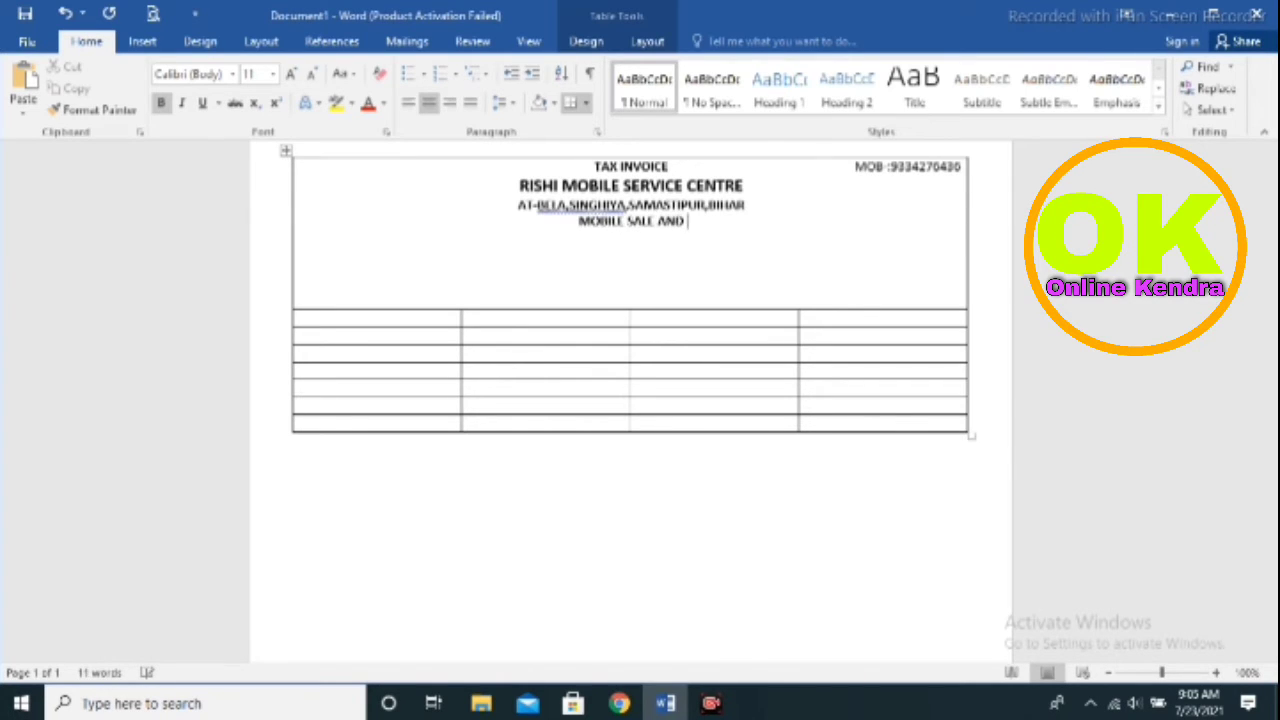
text(OI)
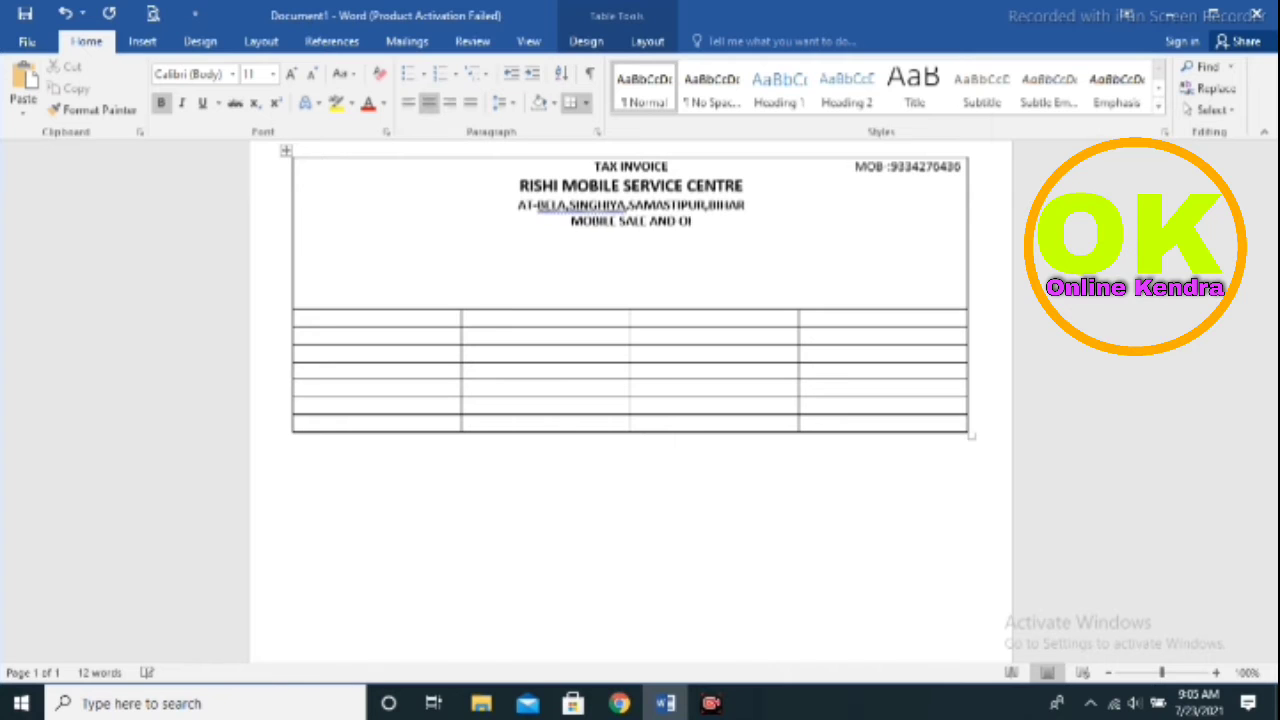
text(LD)
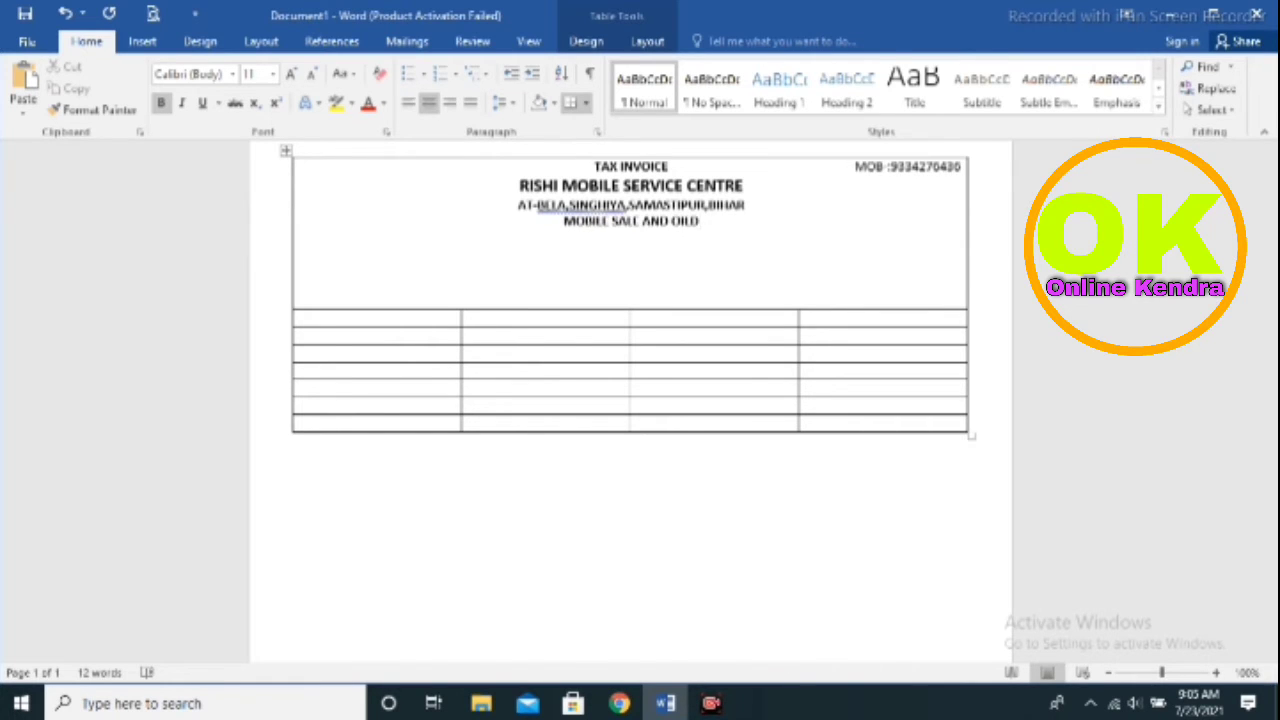
text( MOBILE)
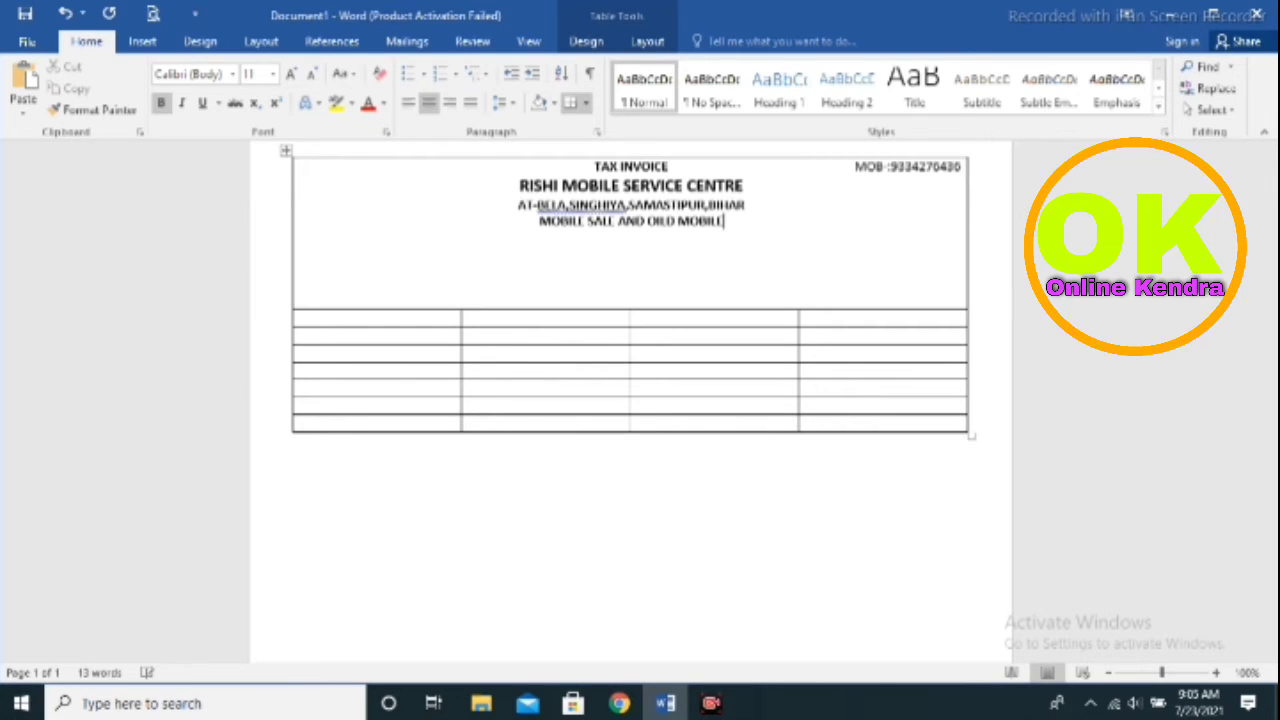
text(R)
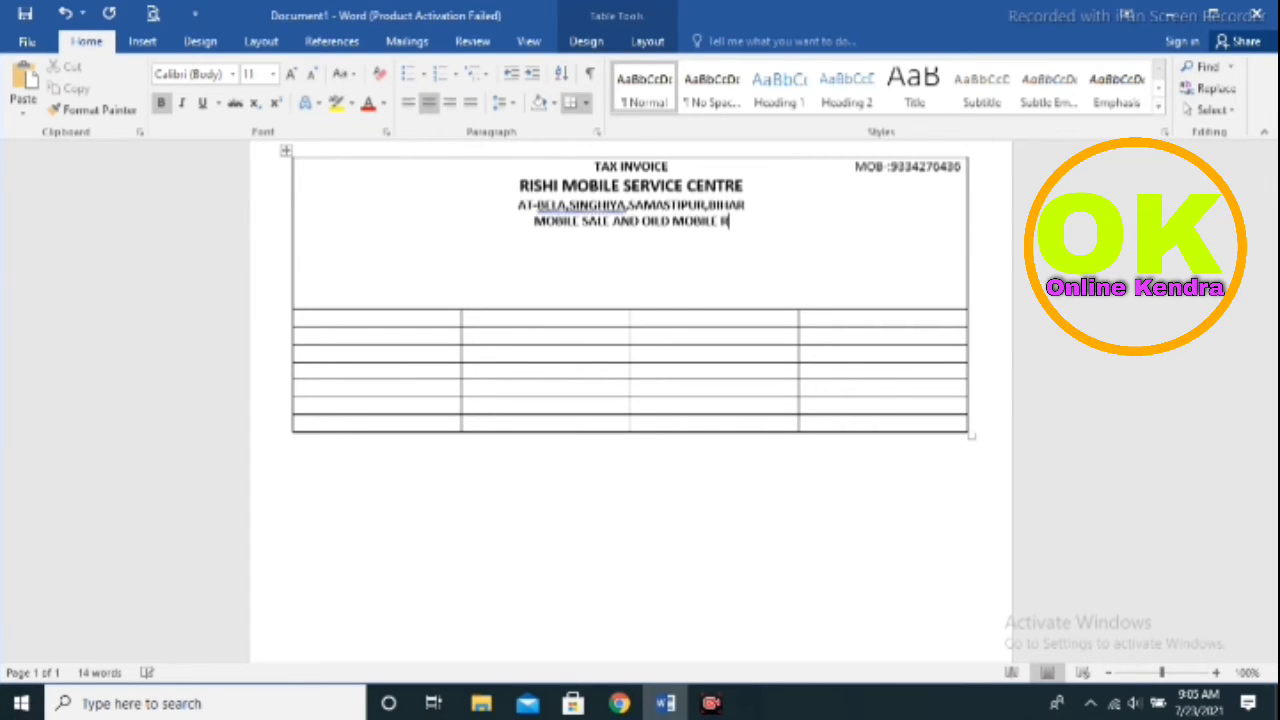
text(EPA)
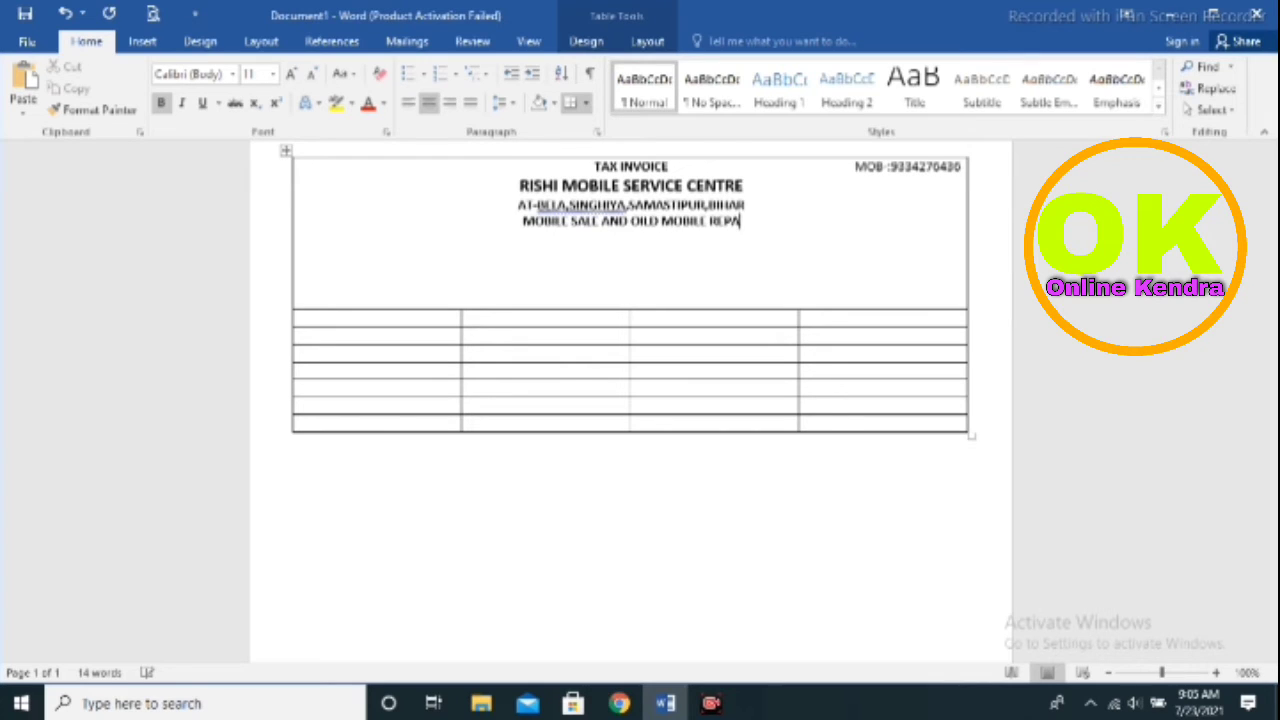
text(IRA)
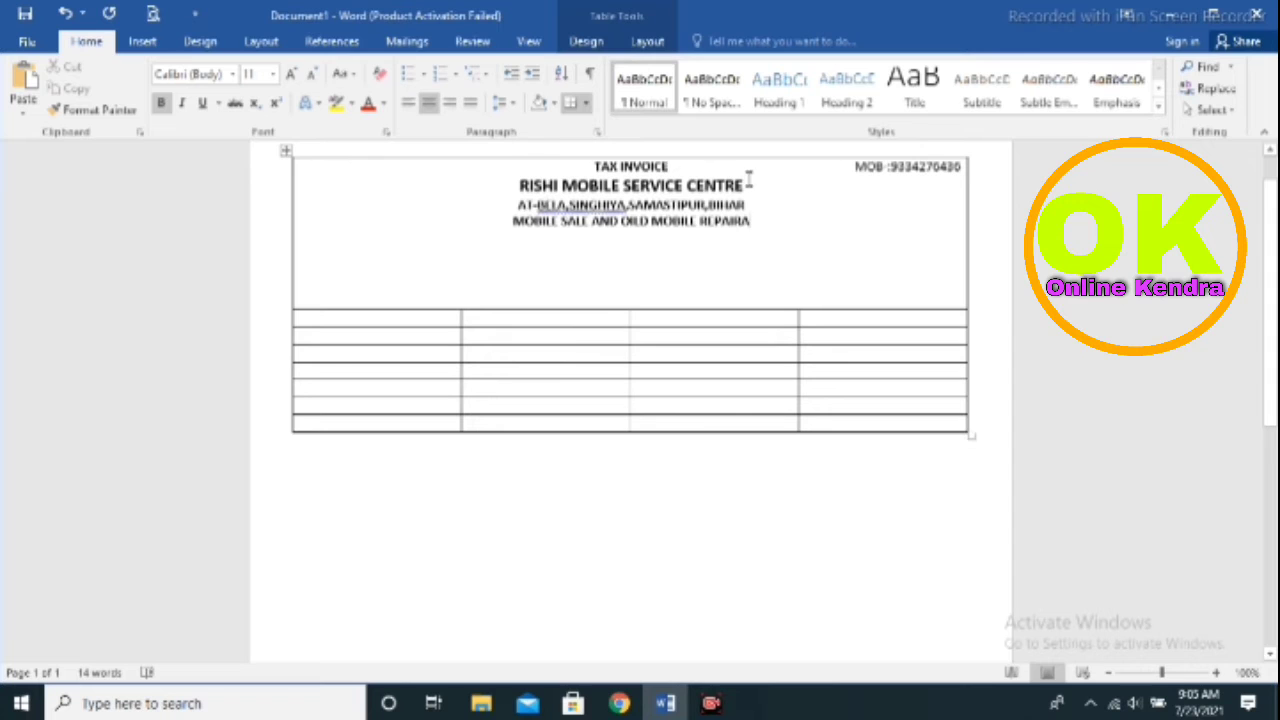
Set the shop name RISHI MOBILE SERVICE CENTRE in the Antique Olive Compact font
drag(760, 180, 530, 185)
click(589, 206)
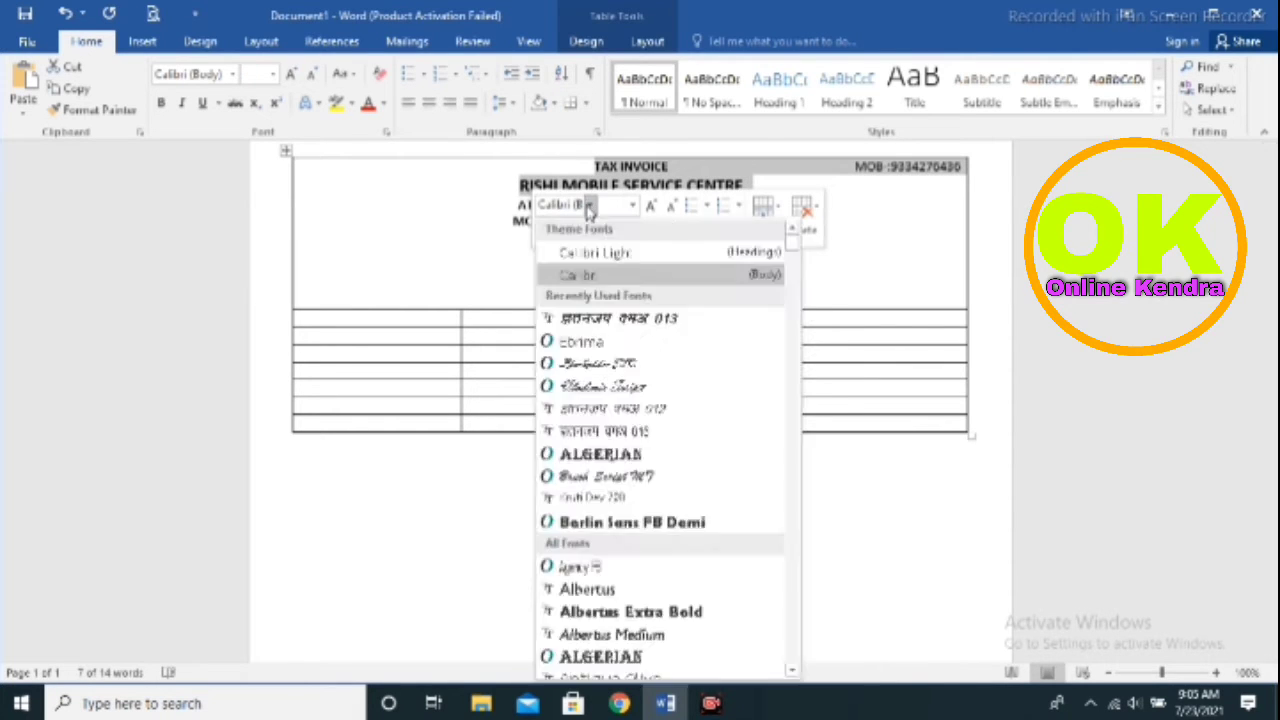
click(589, 206)
click(589, 206)
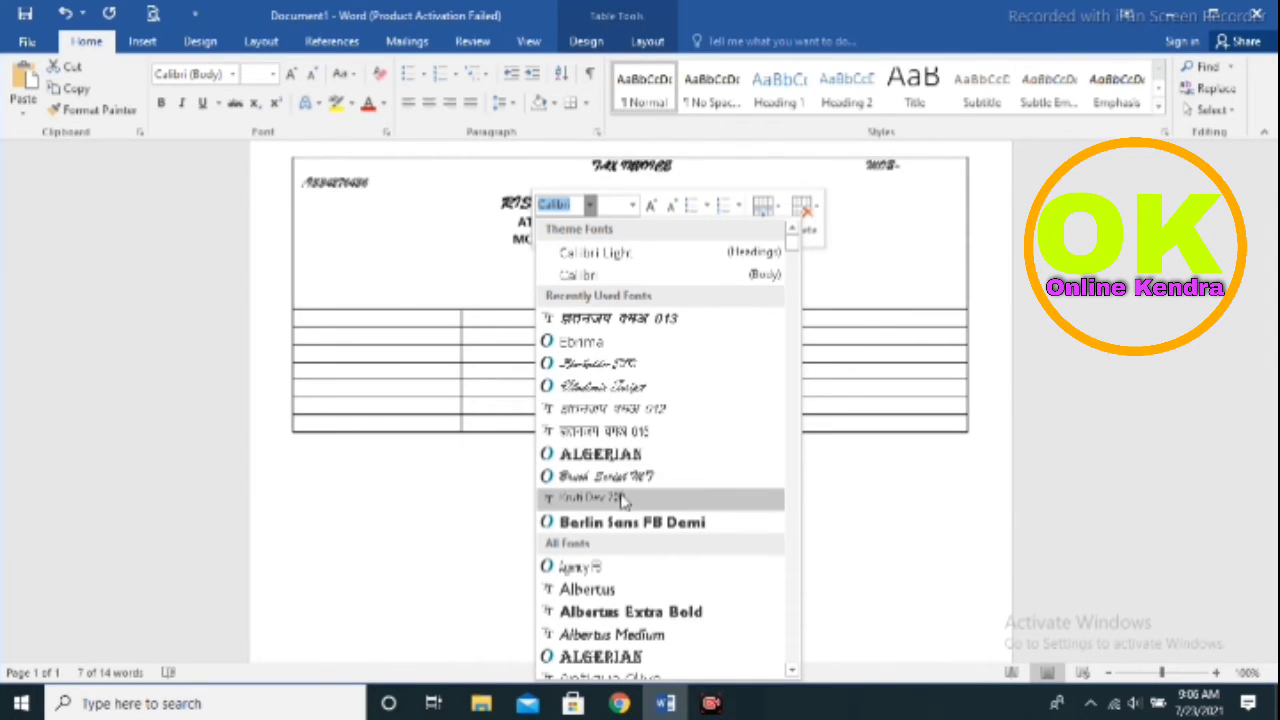
click(396, 170)
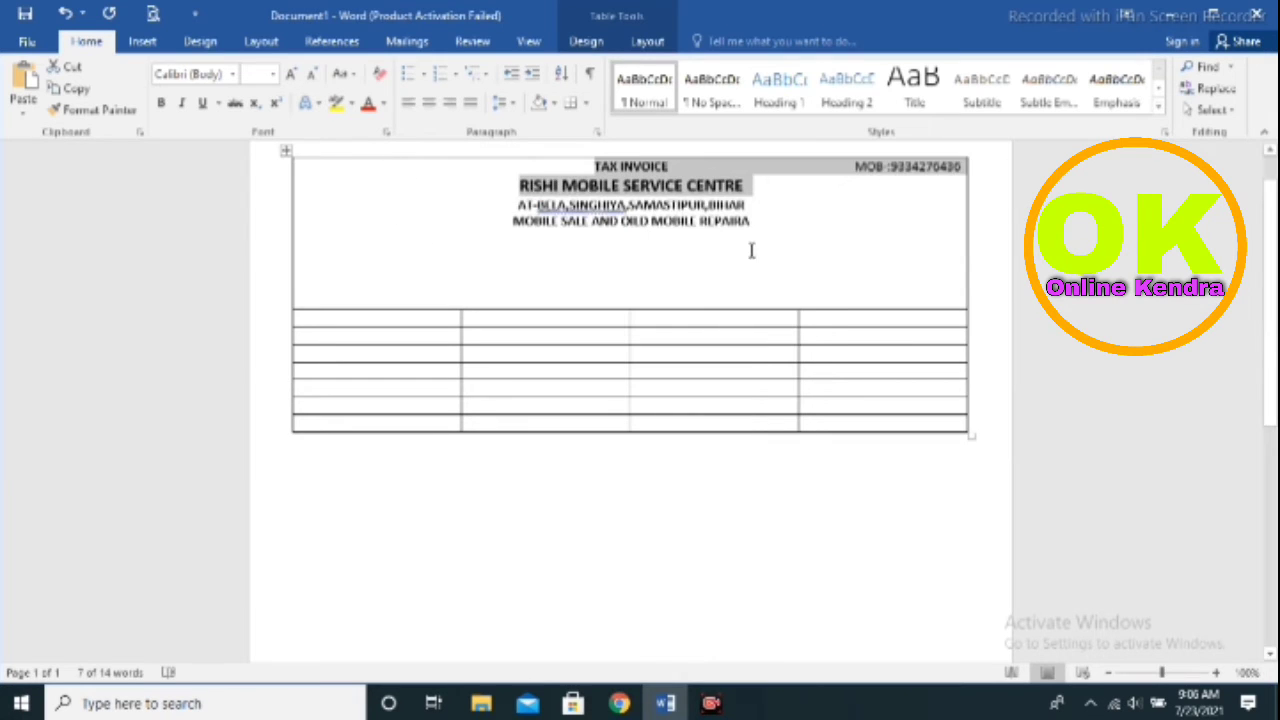
click(800, 242)
drag(760, 177, 516, 185)
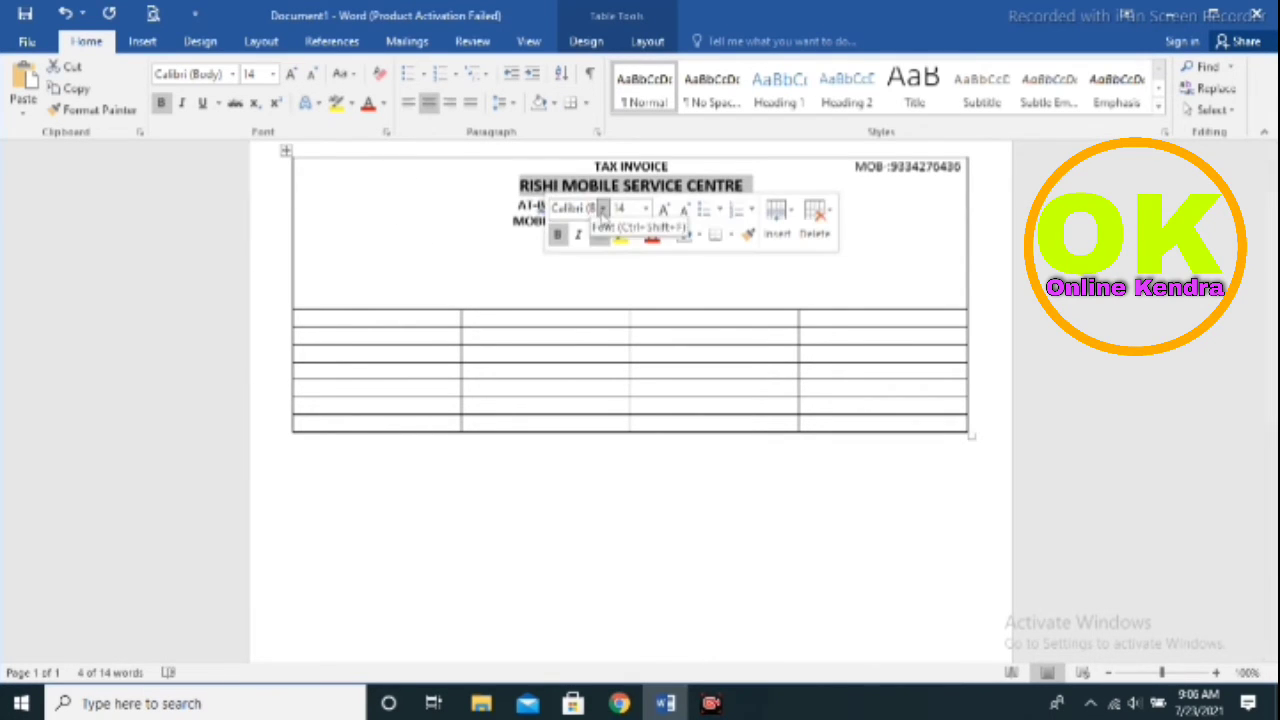
click(602, 208)
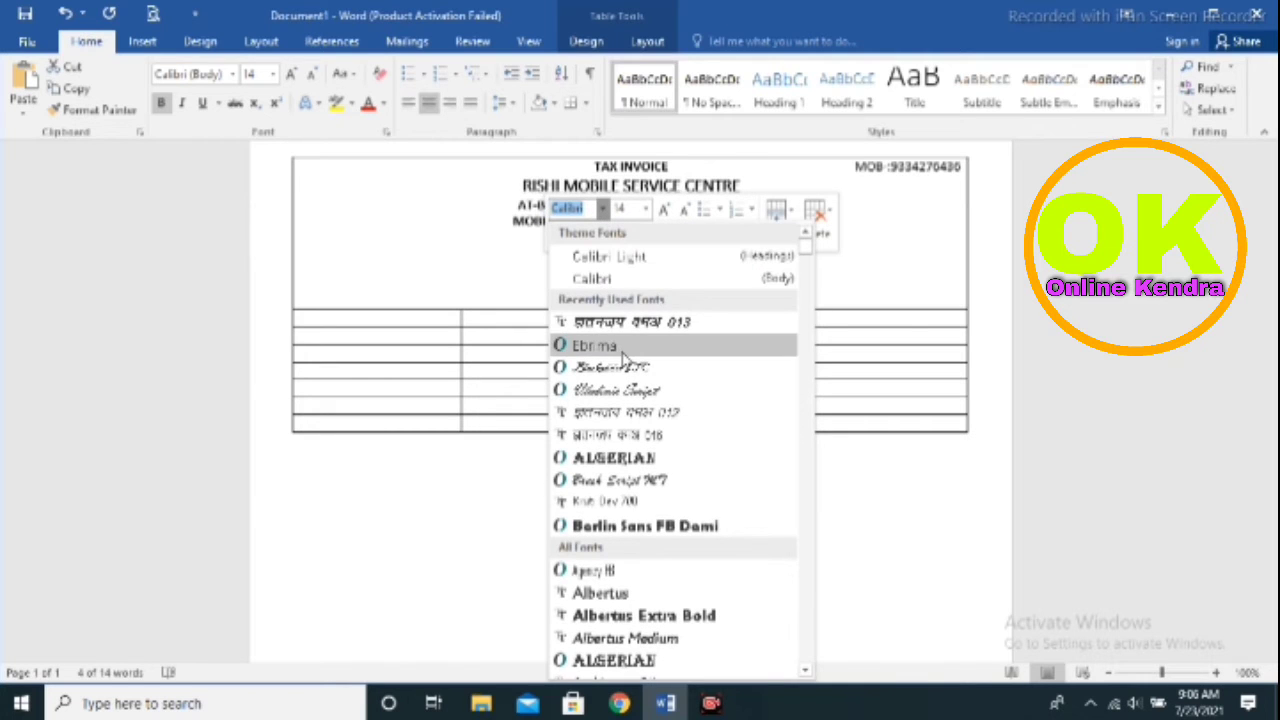
scroll(622, 485, down, 2)
scroll(625, 503, down, 1)
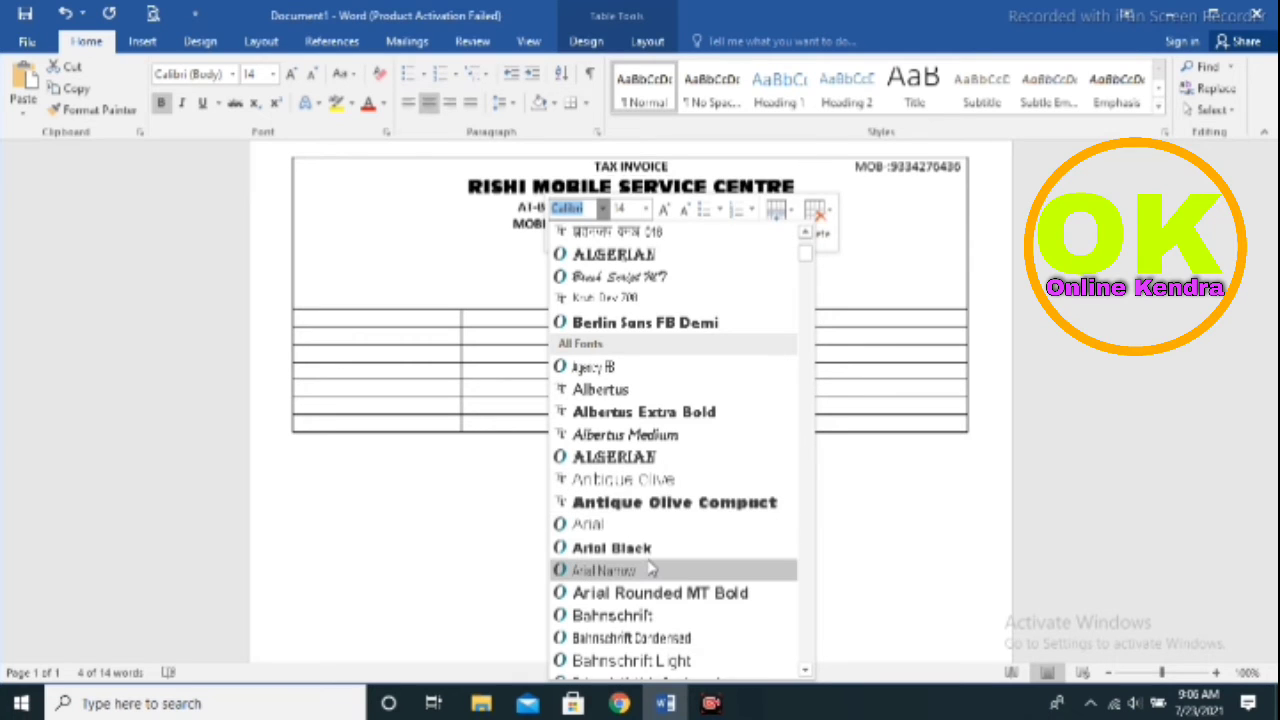
click(664, 502)
Make the MOB phone number text bold, keeping it at 11 pt
click(882, 265)
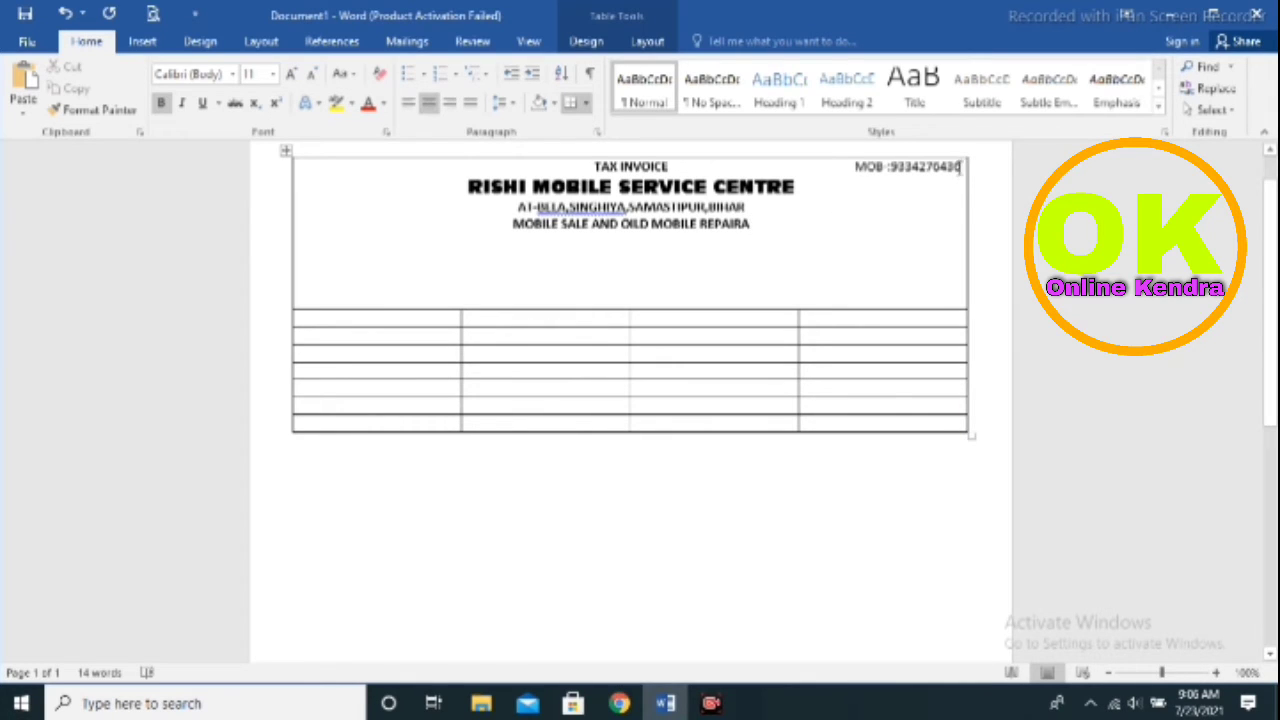
drag(960, 167, 856, 167)
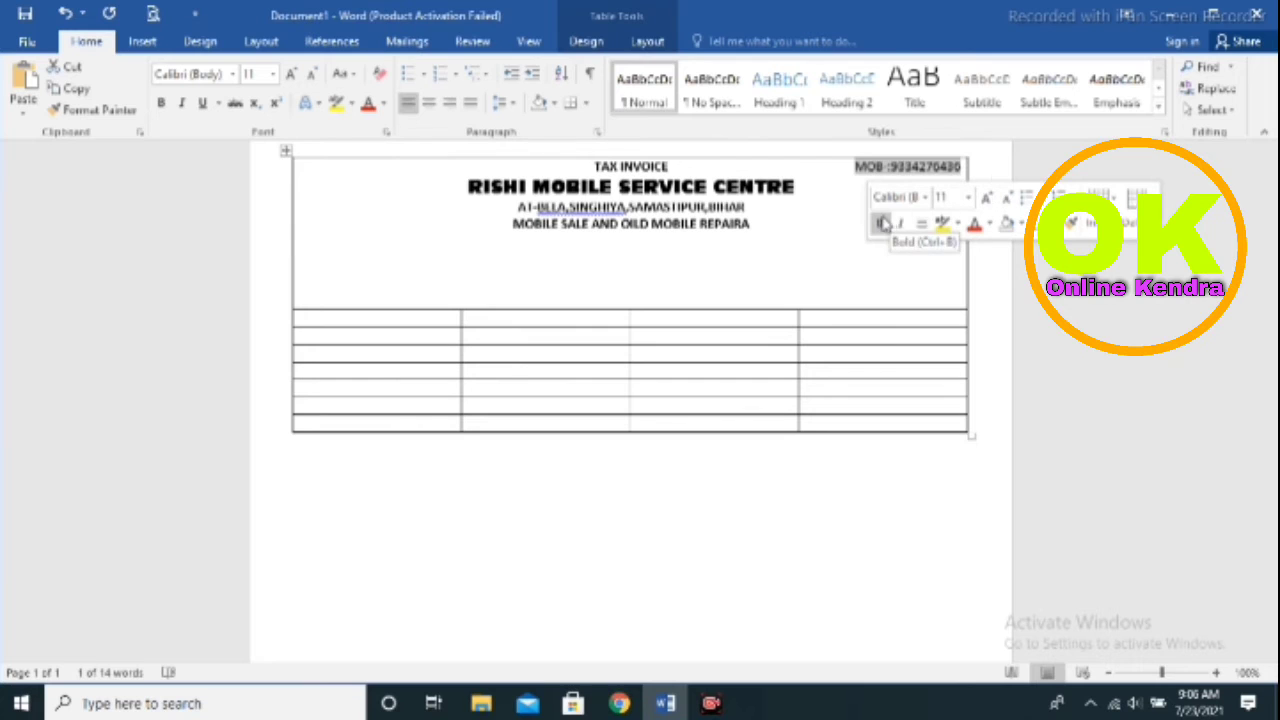
click(882, 222)
click(992, 197)
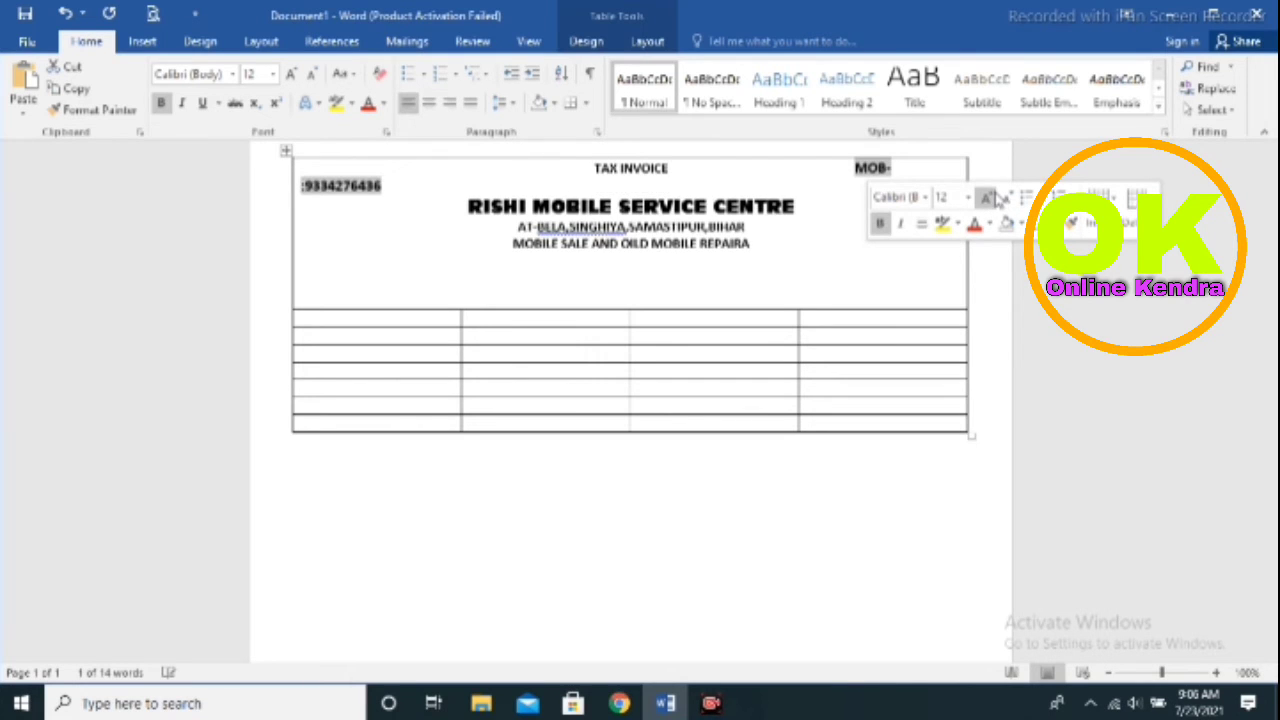
click(1008, 200)
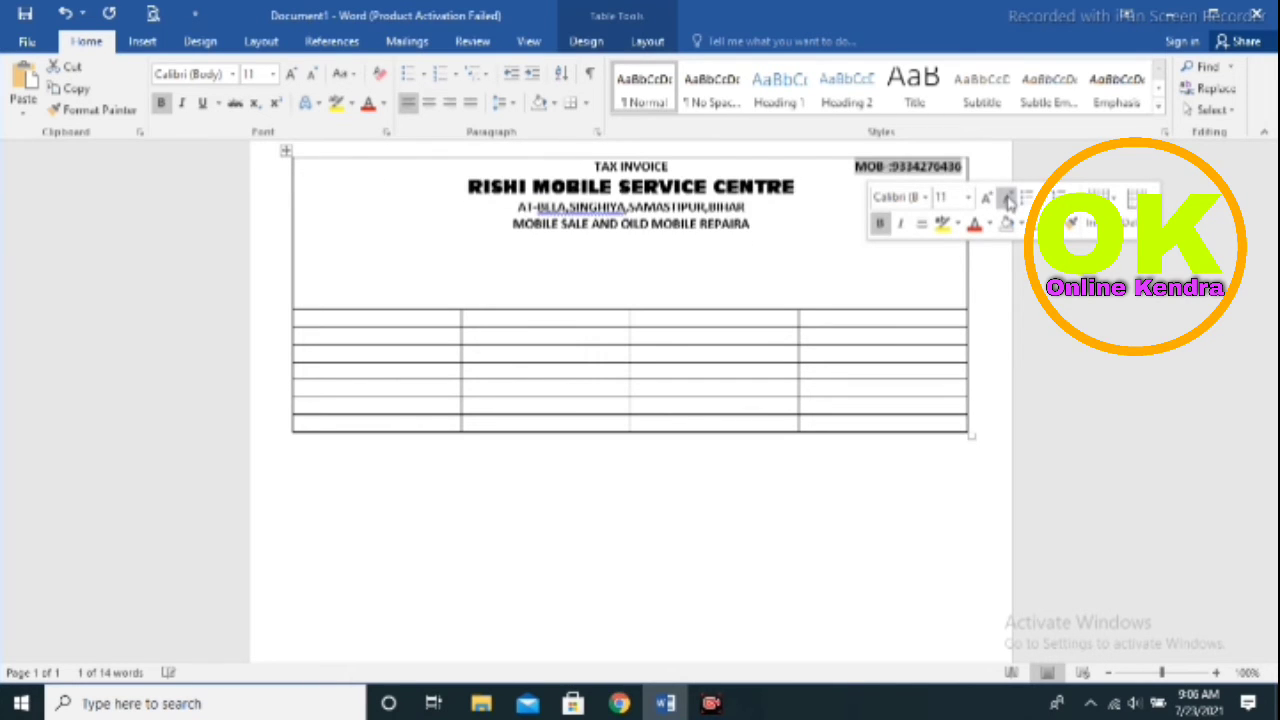
click(873, 265)
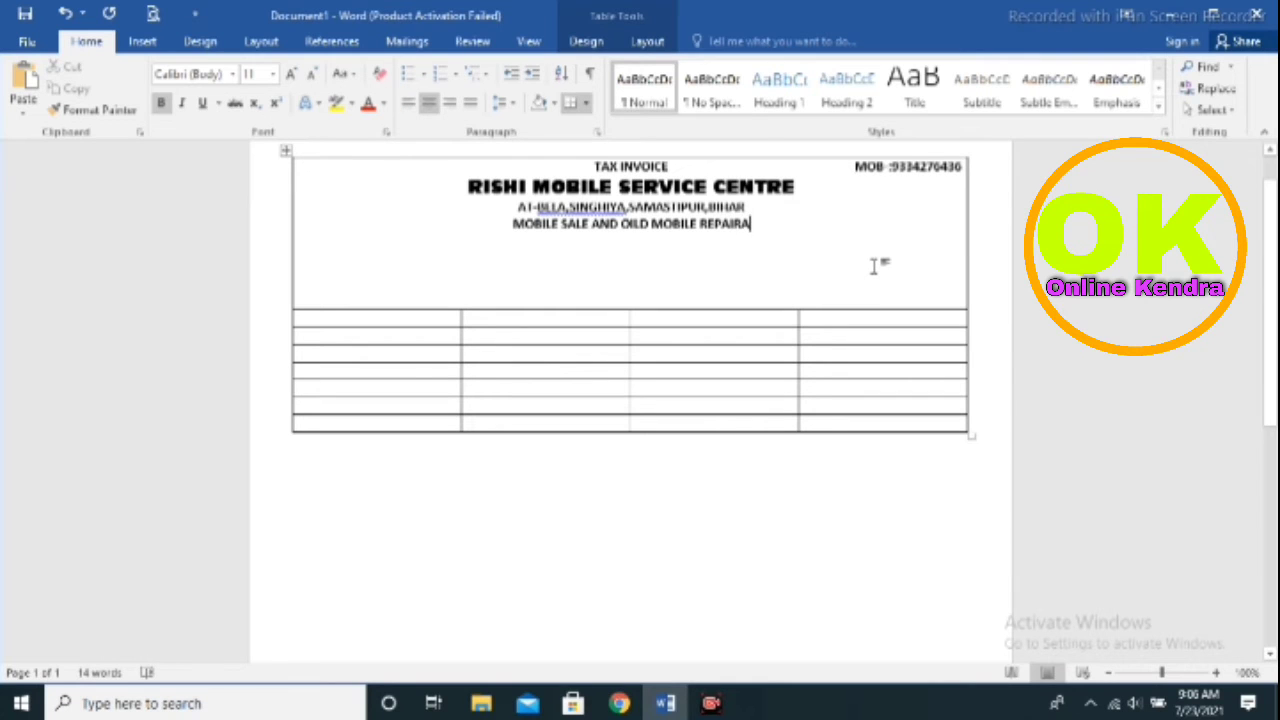
Draw a 0.75" by 1.26" oval in the header's left corner above the table
click(200, 42)
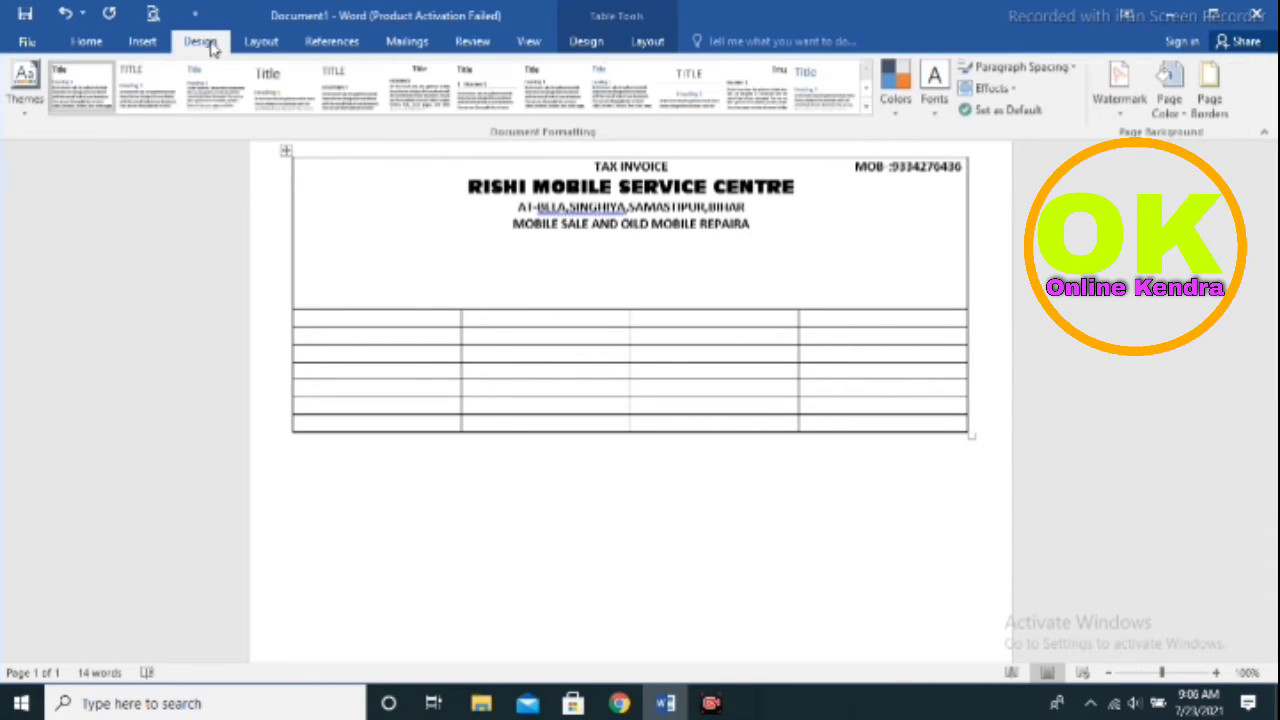
click(140, 44)
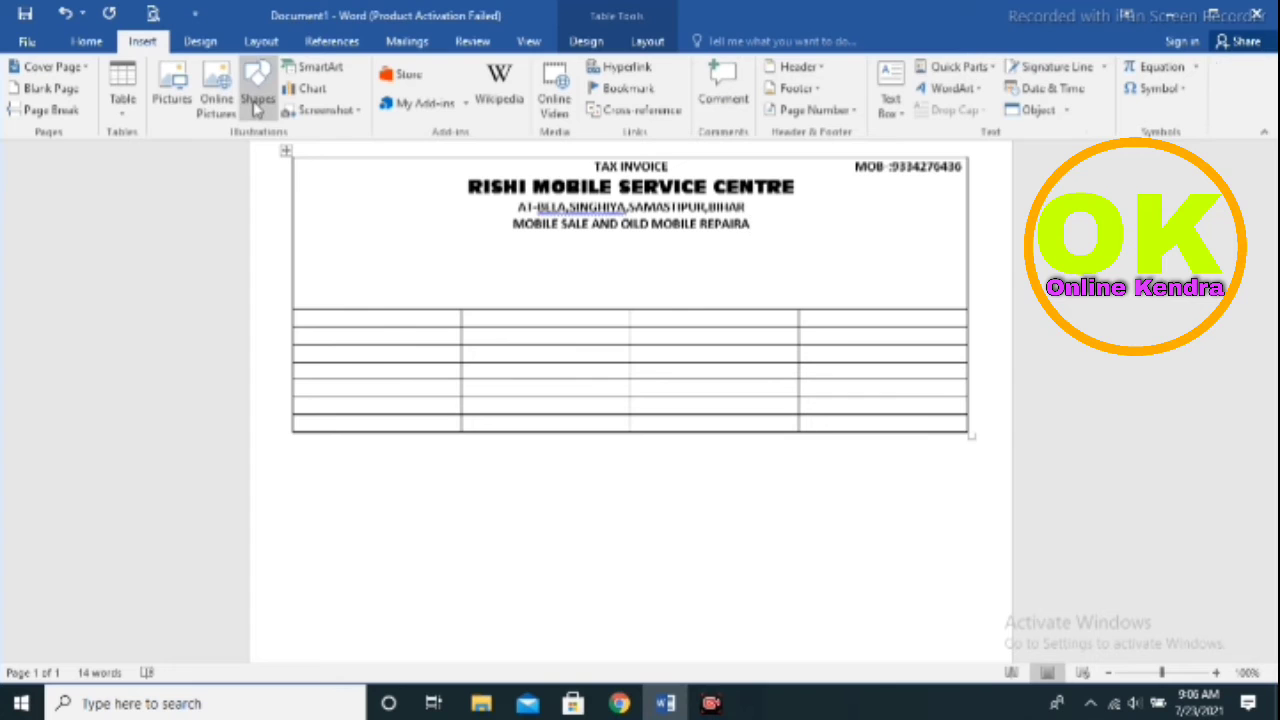
click(256, 100)
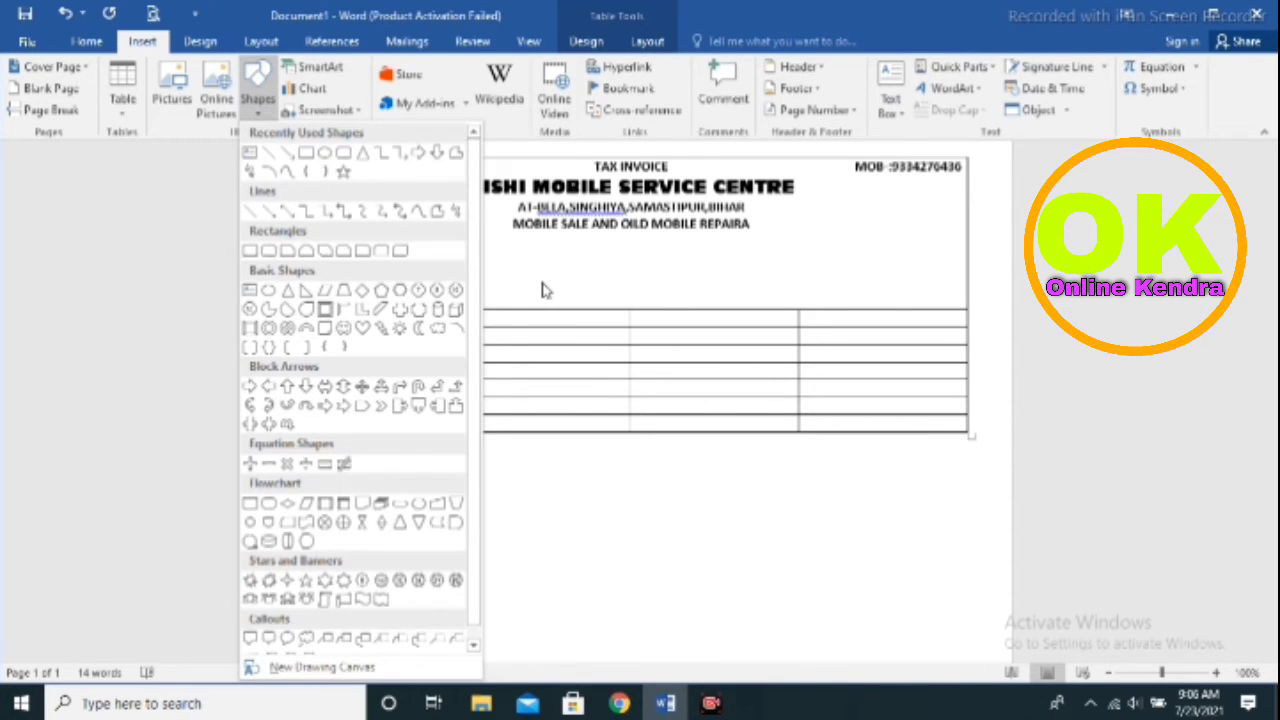
click(262, 92)
click(262, 92)
click(325, 152)
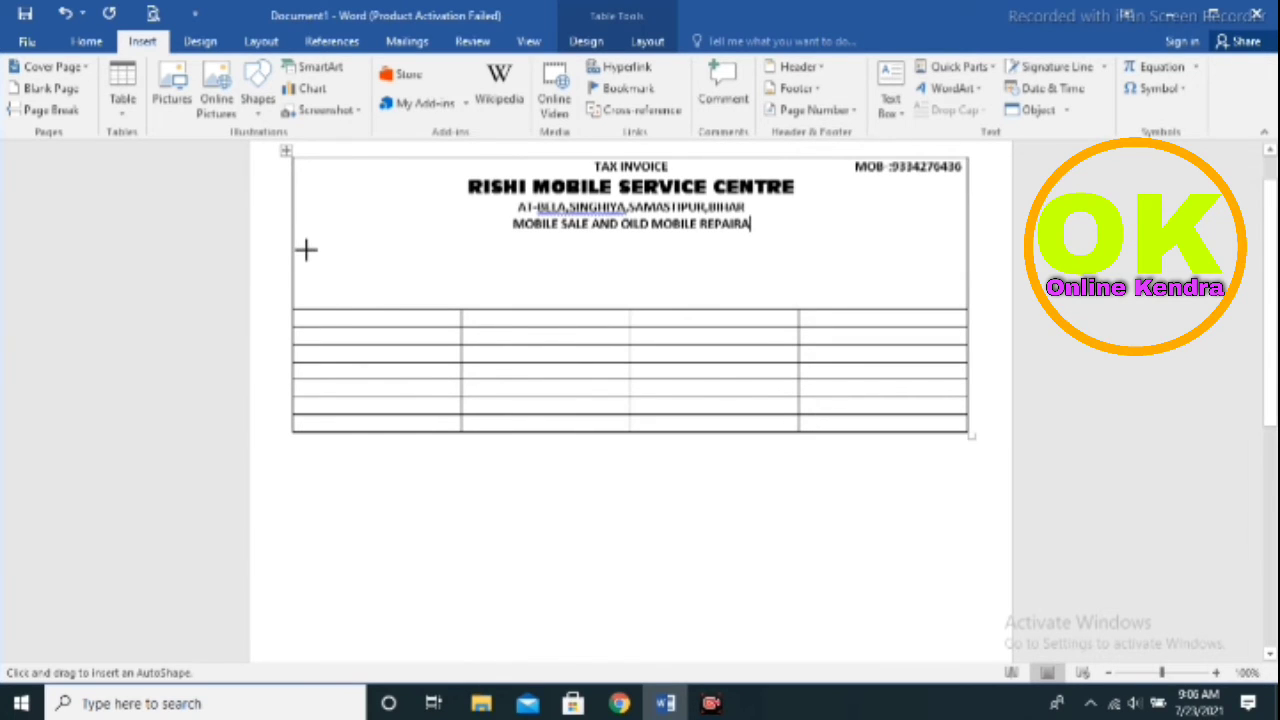
mouse_move(307, 250)
mouse_down()
mouse_move(354, 306)
mouse_move(412, 306)
mouse_up()
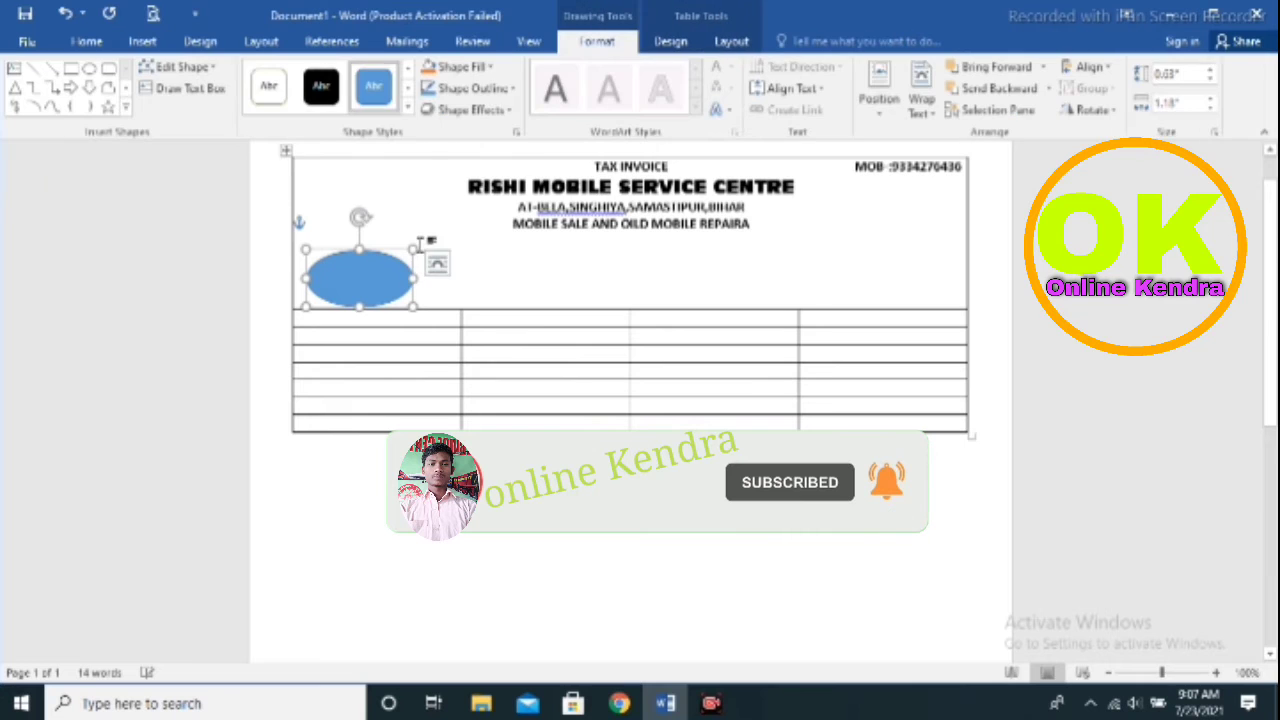
drag(414, 244, 421, 238)
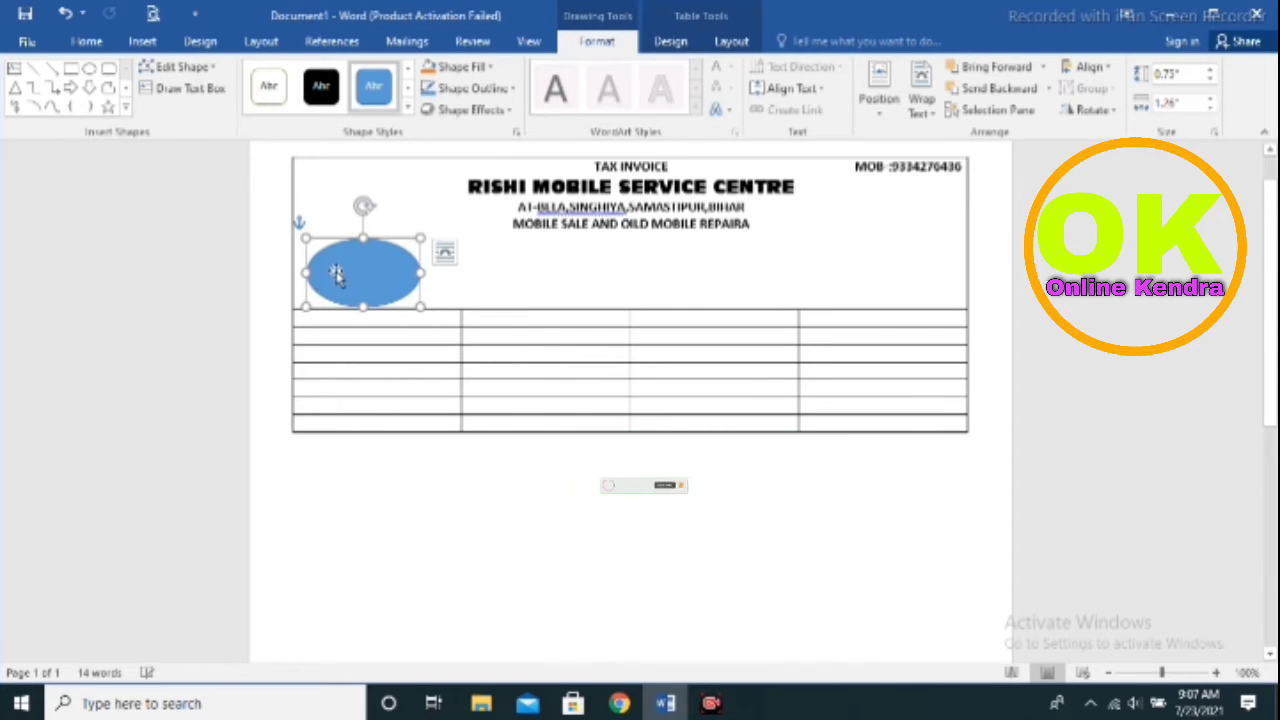
drag(335, 273, 333, 271)
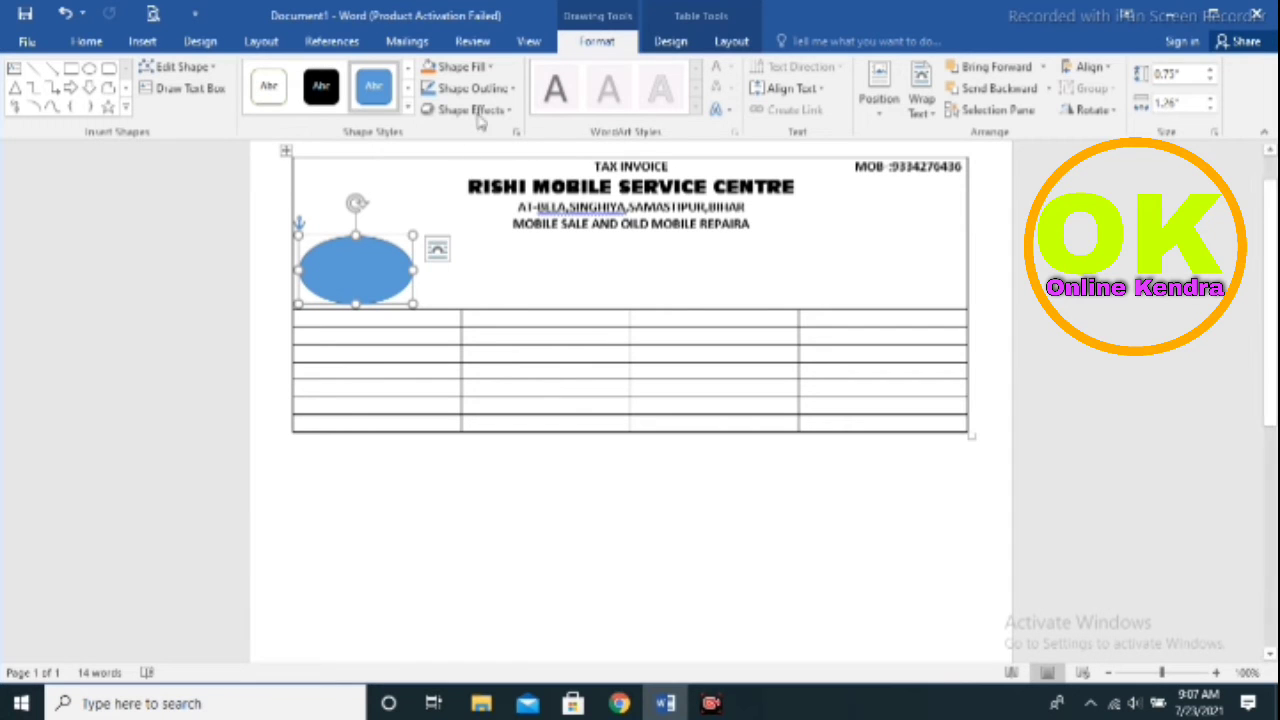
Give the oval a white fill and widen it slightly to the right
click(477, 65)
click(429, 110)
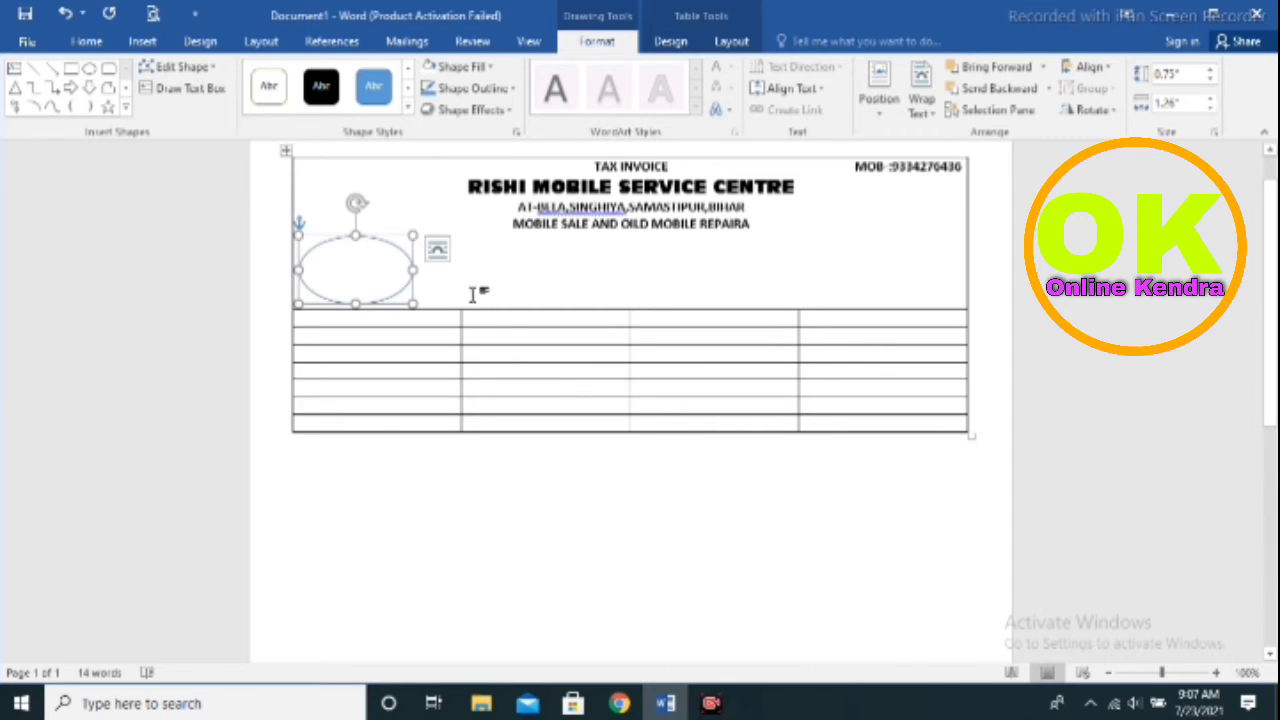
click(437, 248)
drag(413, 270, 432, 276)
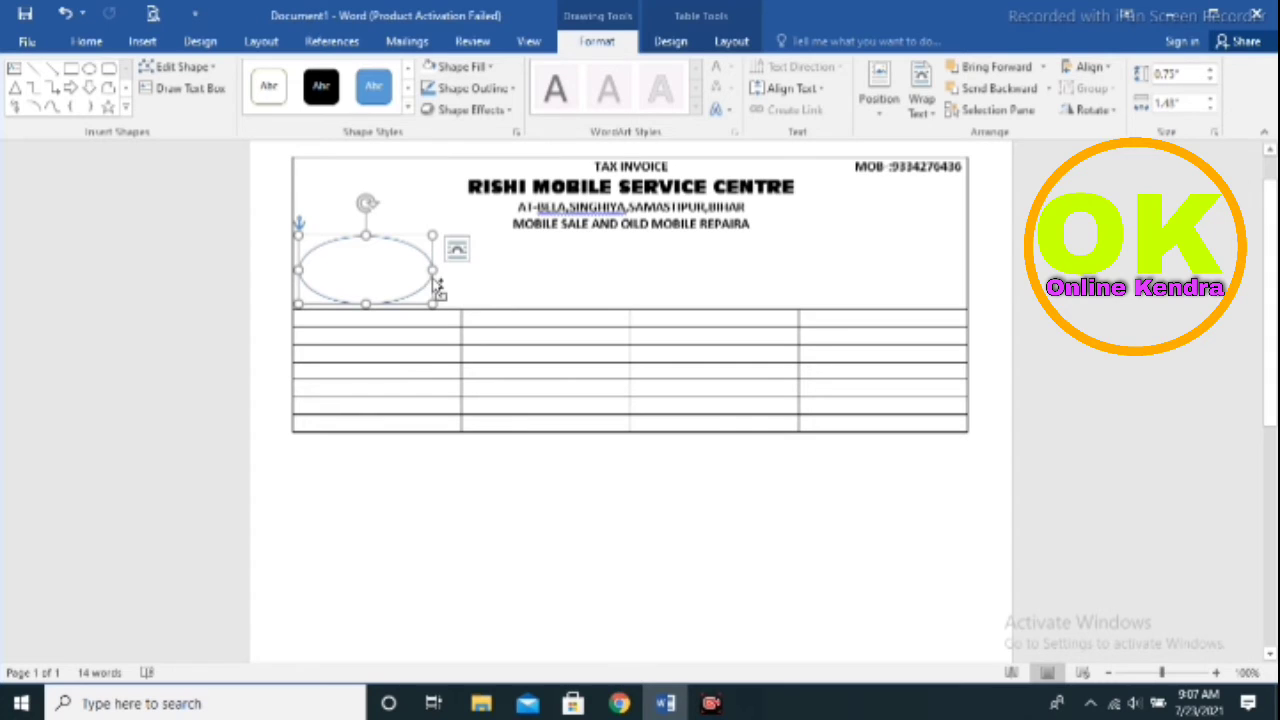
Copy the oval across the header until five ovals reach its right edge
drag(405, 282, 790, 289)
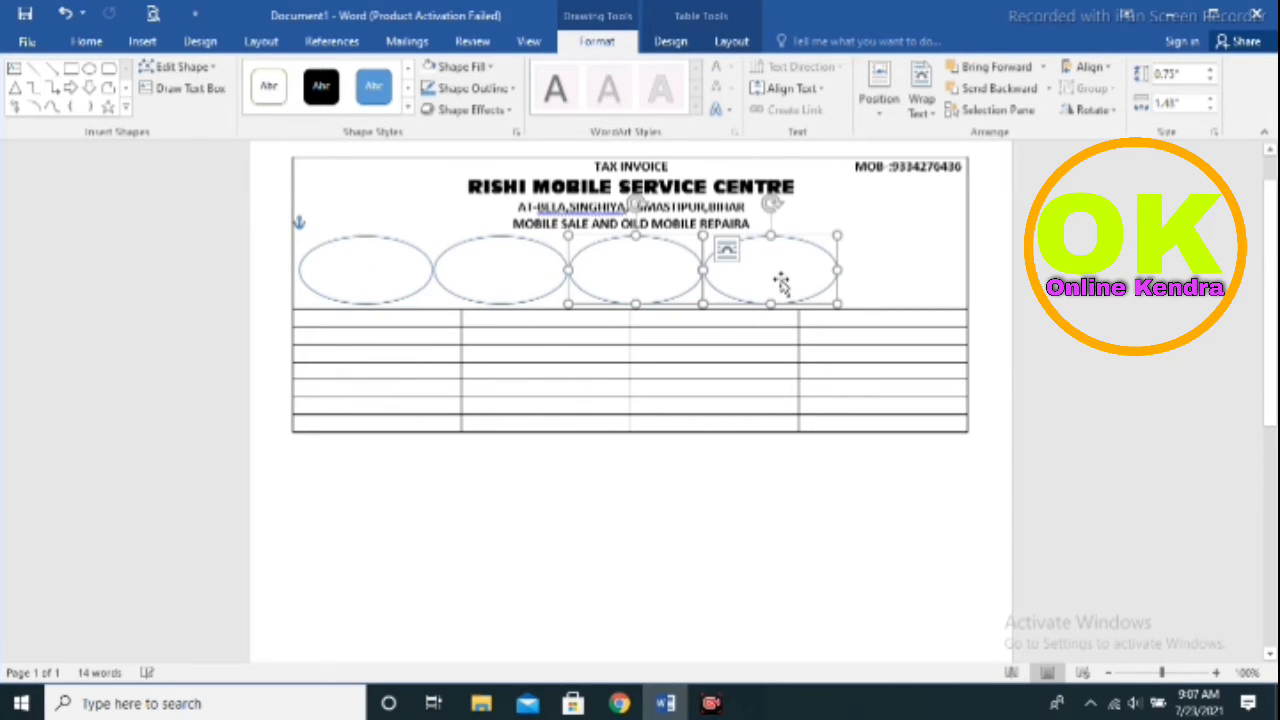
click(781, 283)
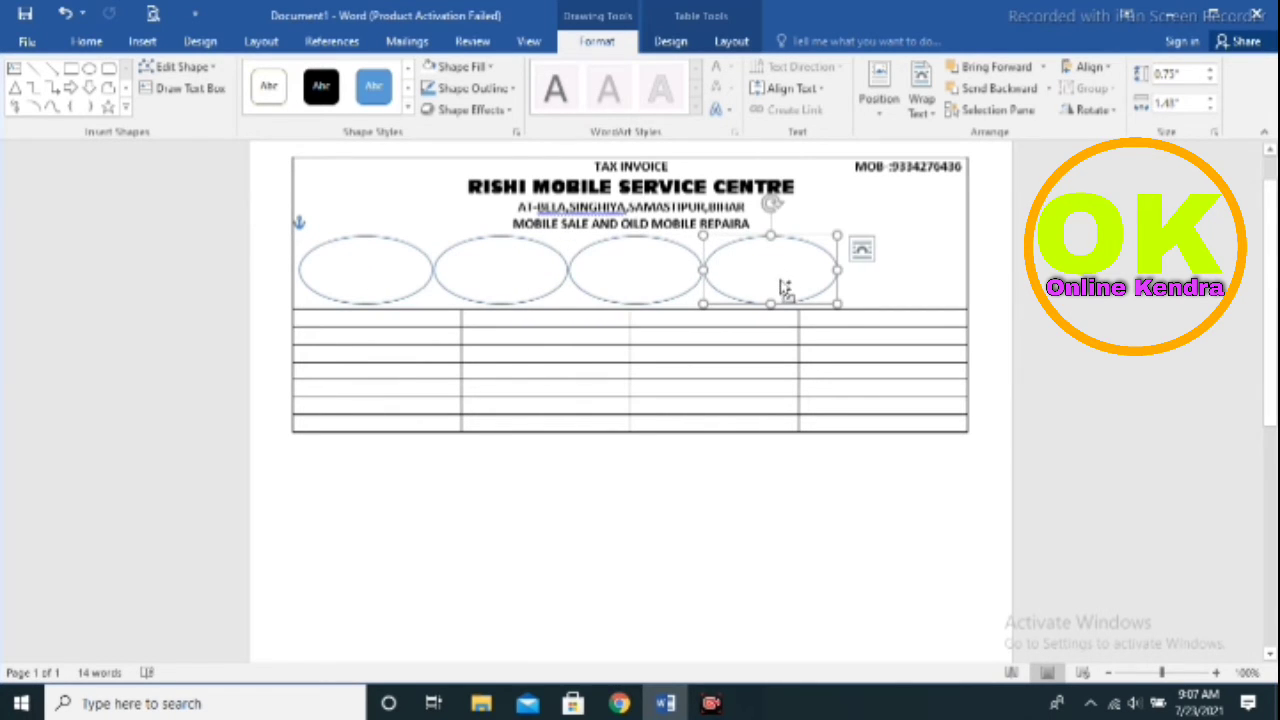
drag(785, 288, 902, 287)
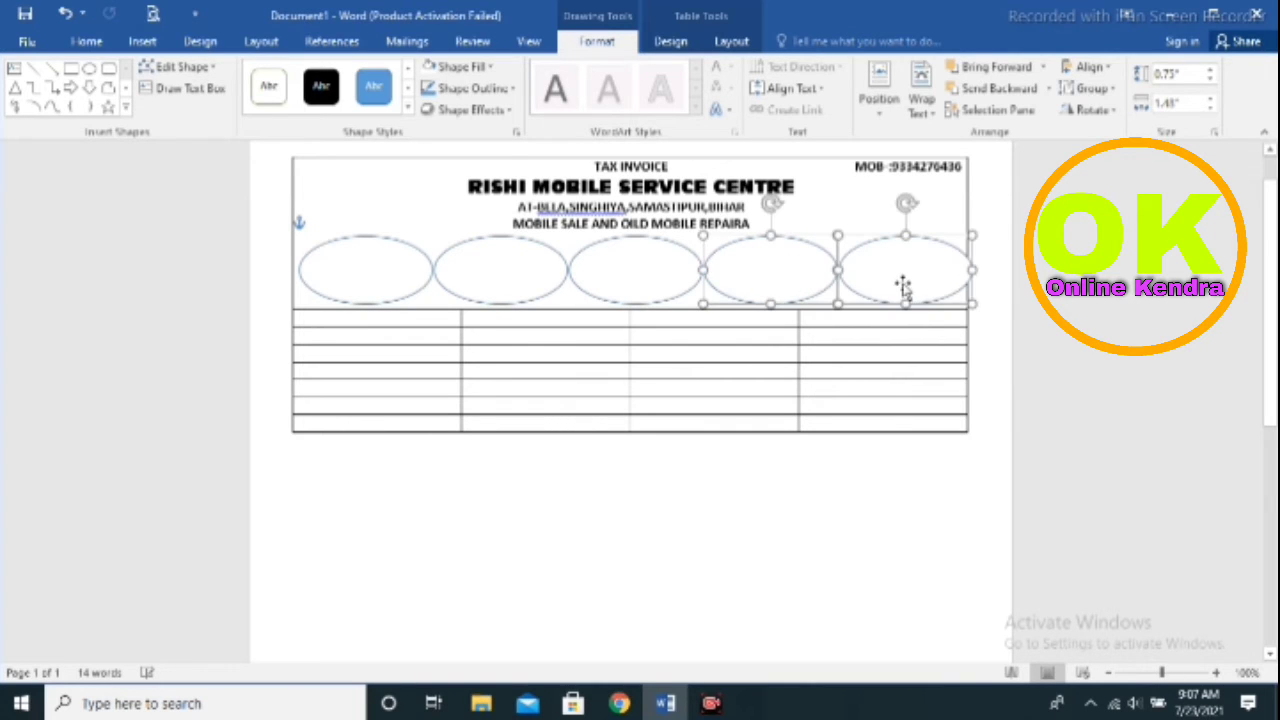
Nudge the first, second and third ovals left so all five are evenly spaced
click(384, 272)
drag(383, 271, 369, 263)
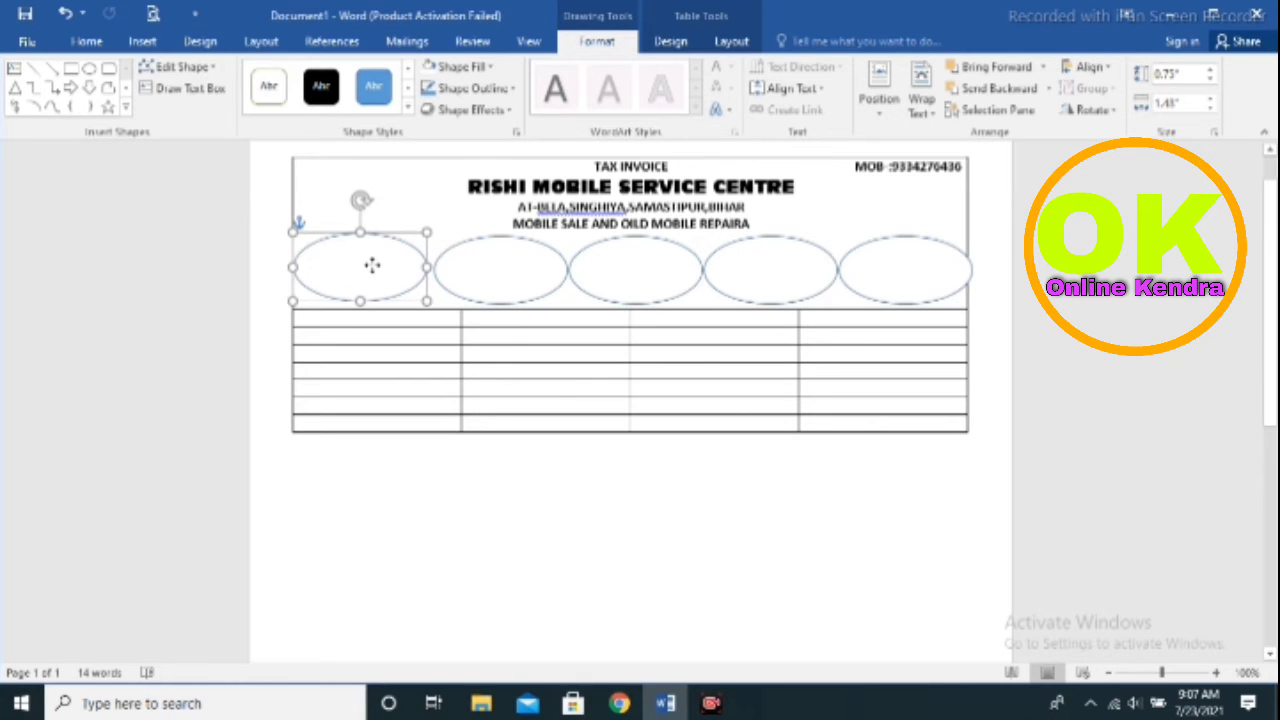
click(465, 273)
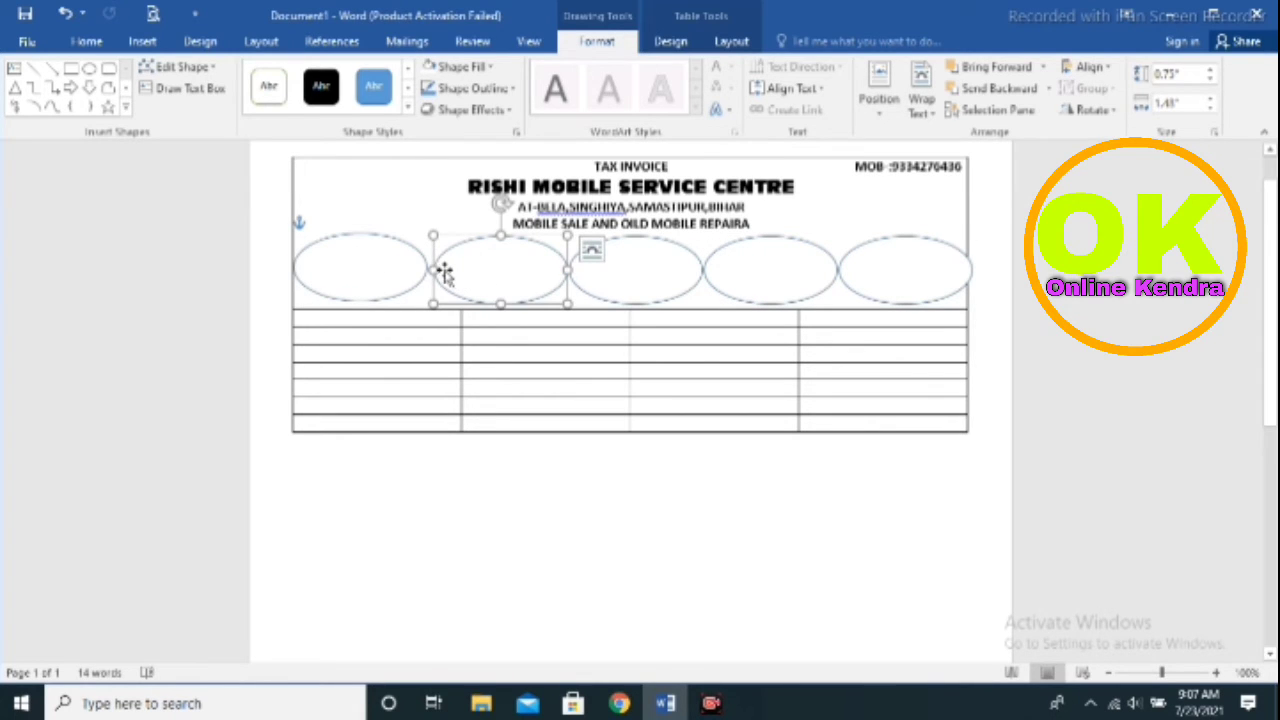
drag(483, 271, 481, 271)
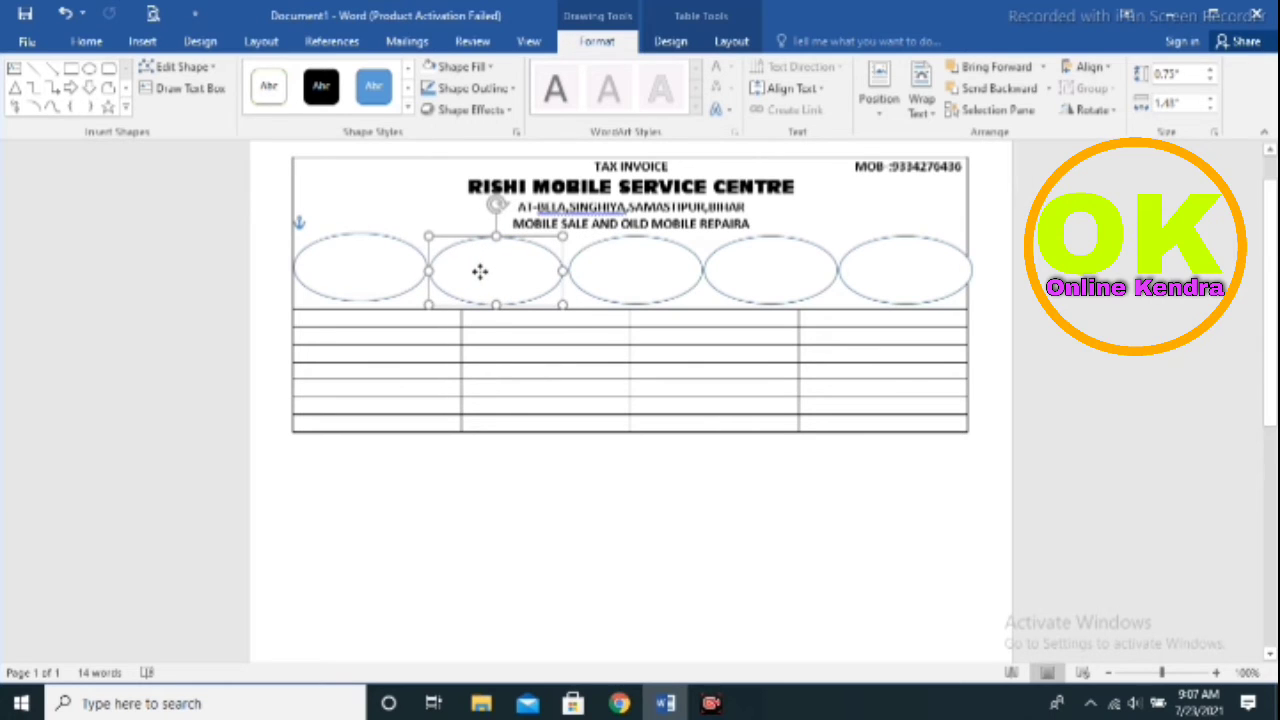
click(619, 266)
drag(621, 267, 611, 264)
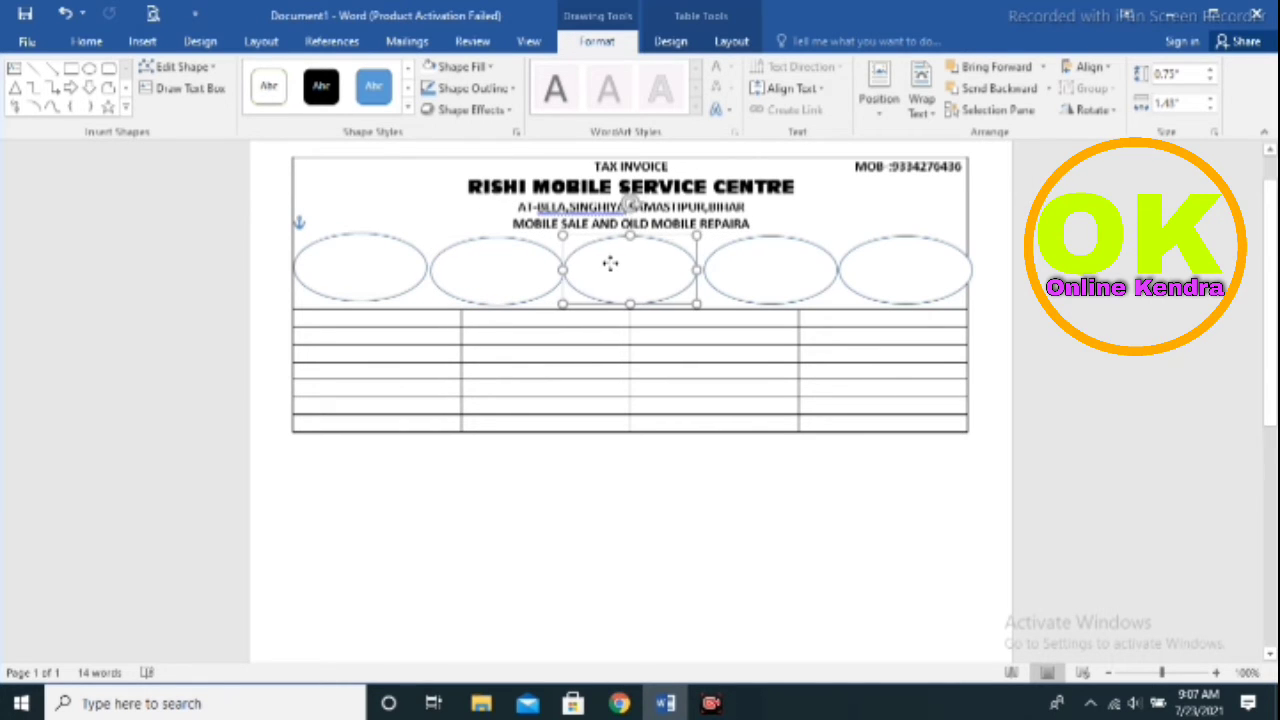
click(770, 268)
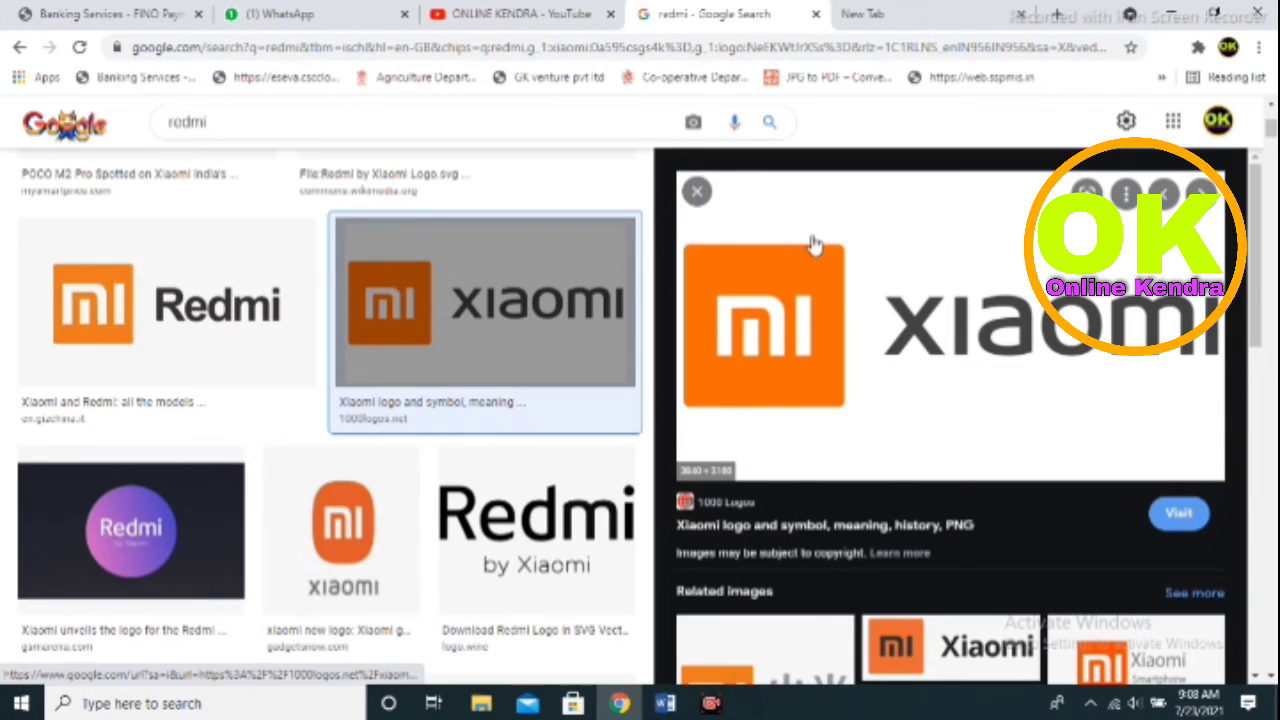
Rerun the 'redmi' image search and save the orange Mi logo to Downloads as xiaomi-logo
click(342, 120)
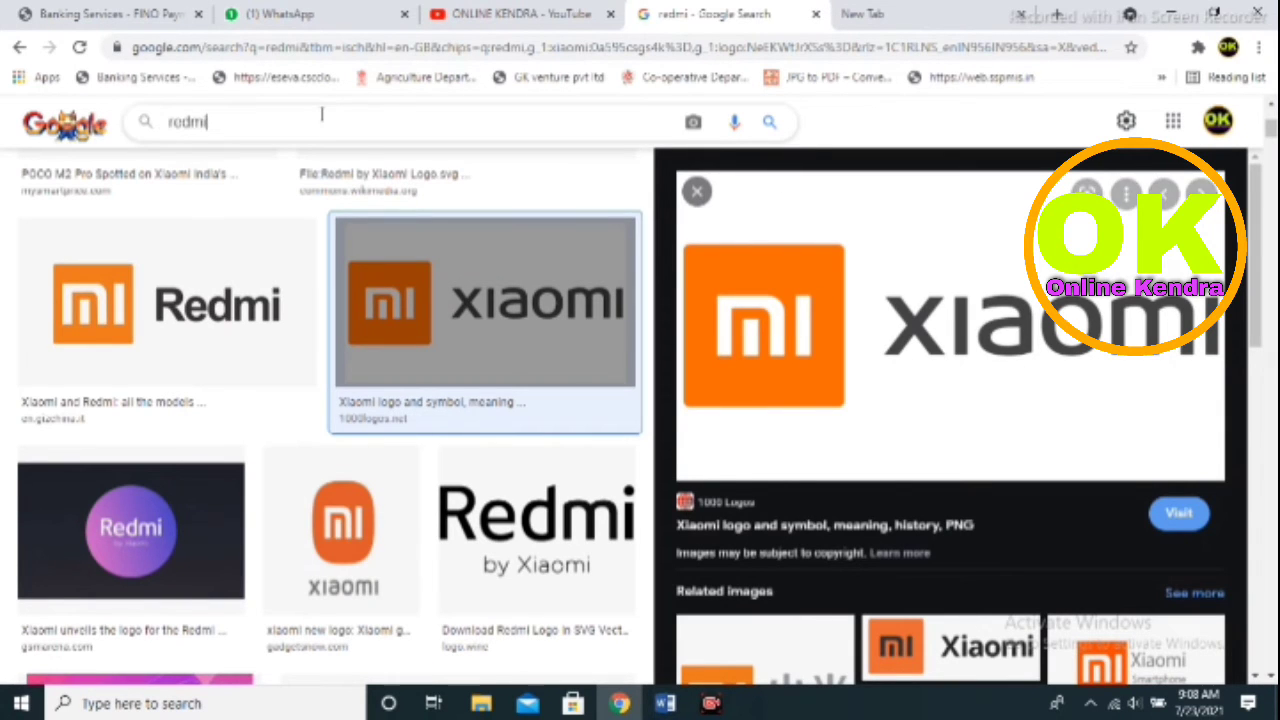
key(Return)
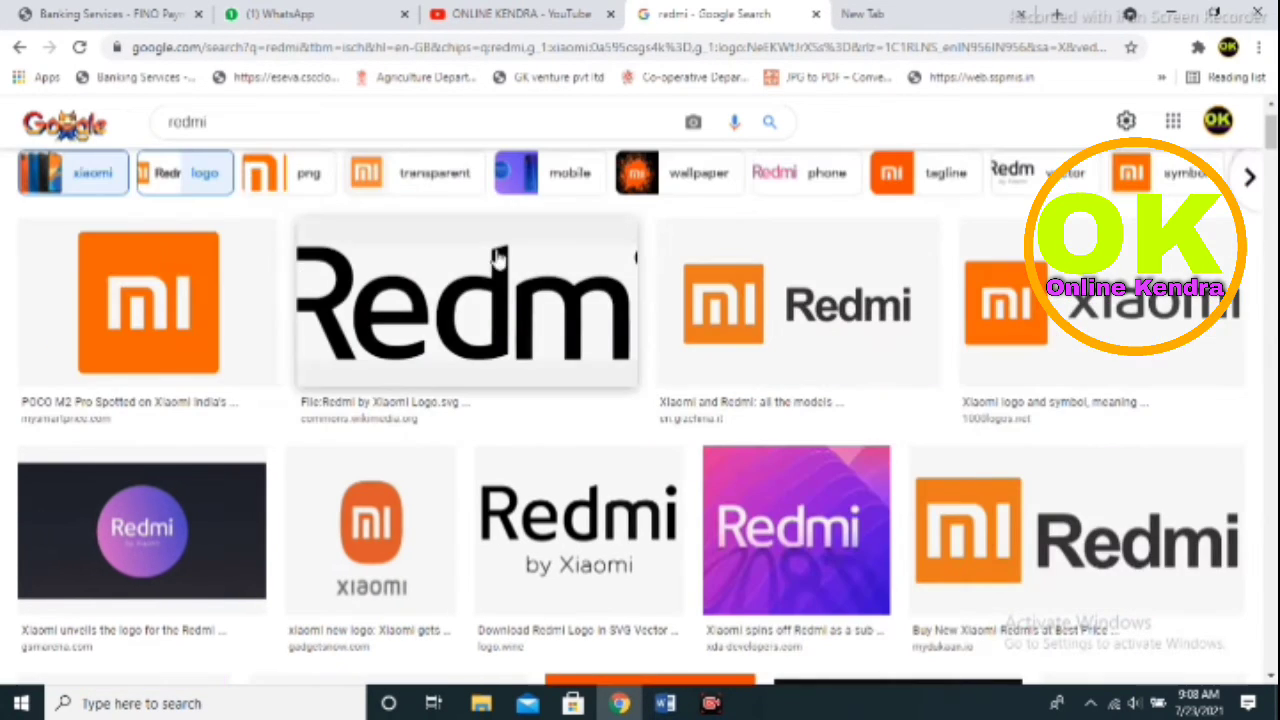
click(175, 264)
right_click(876, 350)
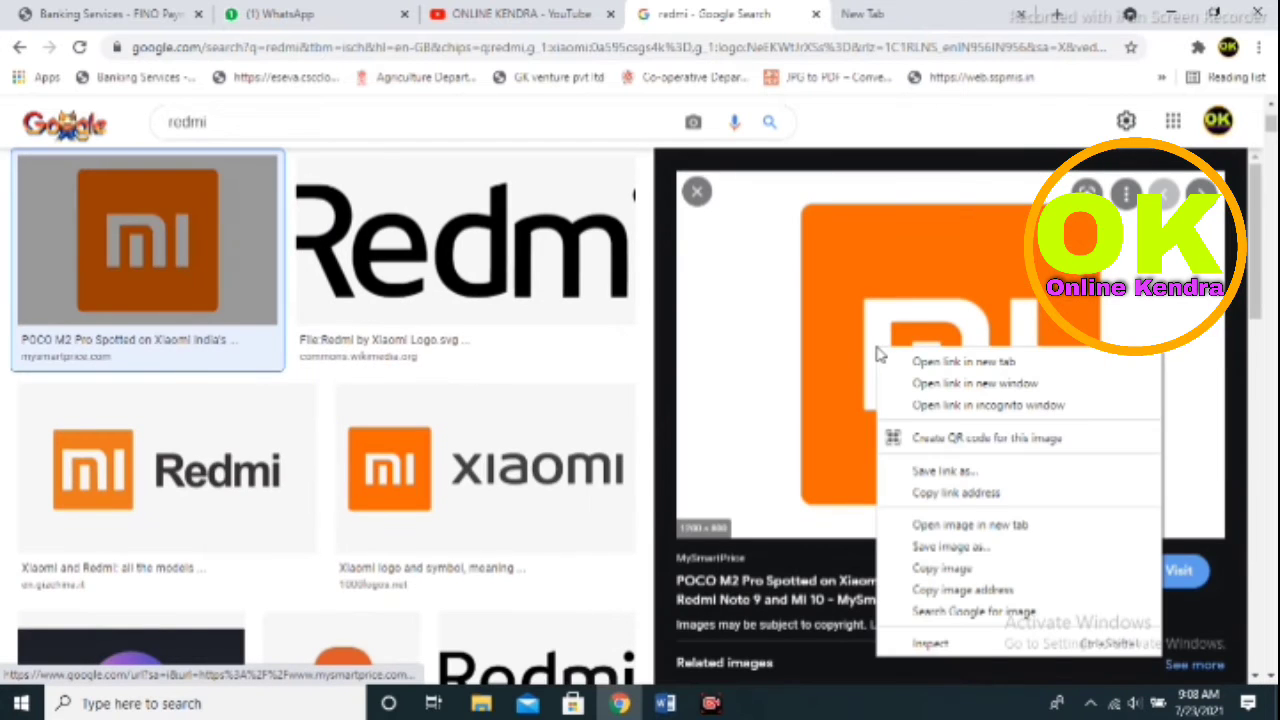
click(955, 546)
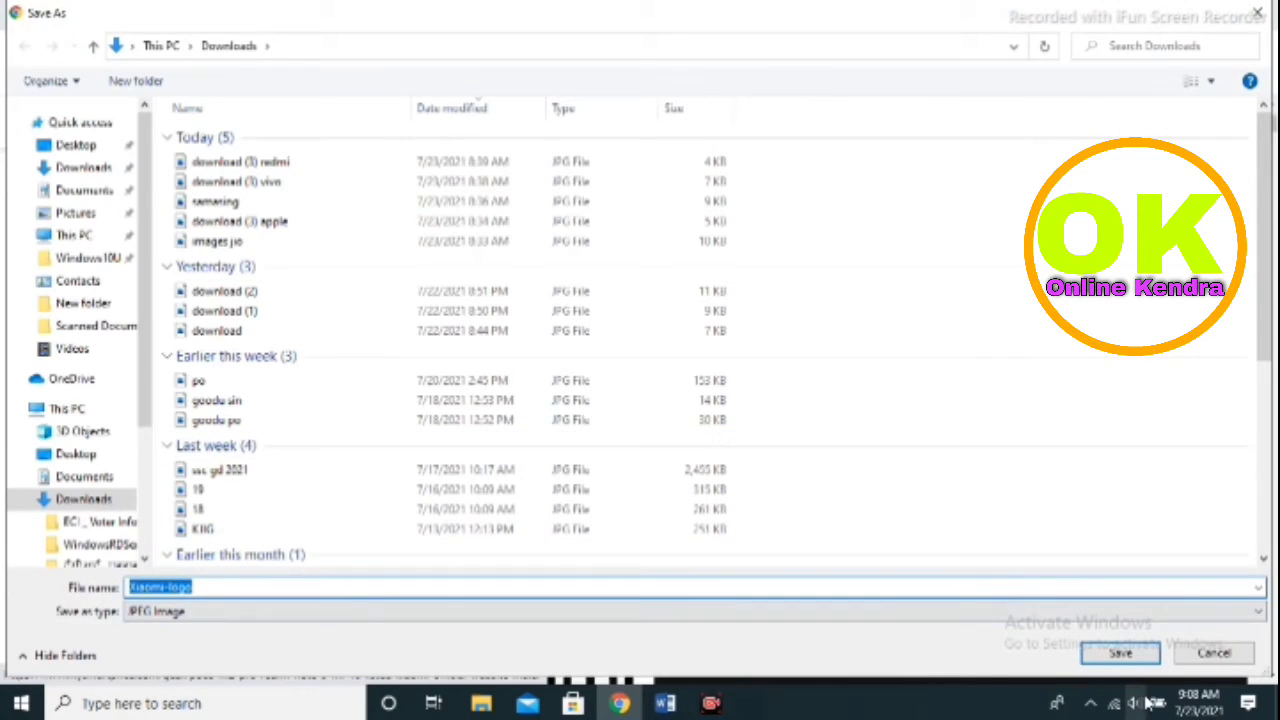
click(1144, 656)
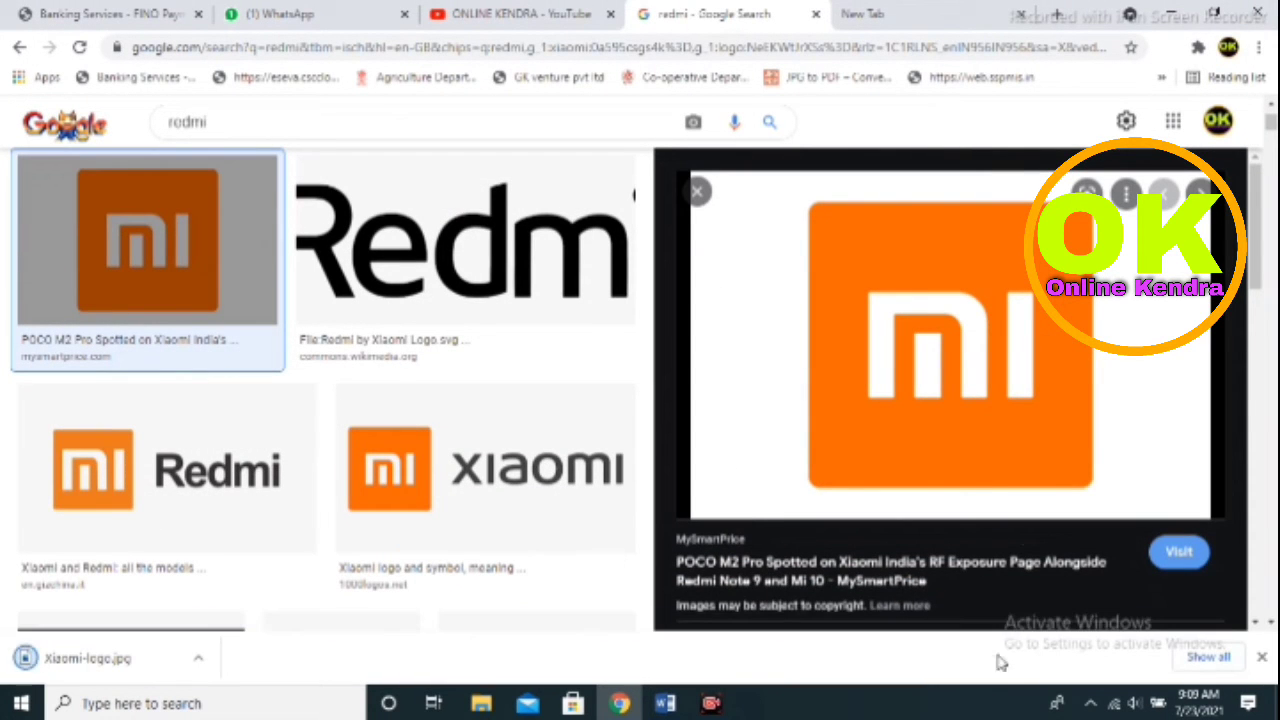
click(665, 703)
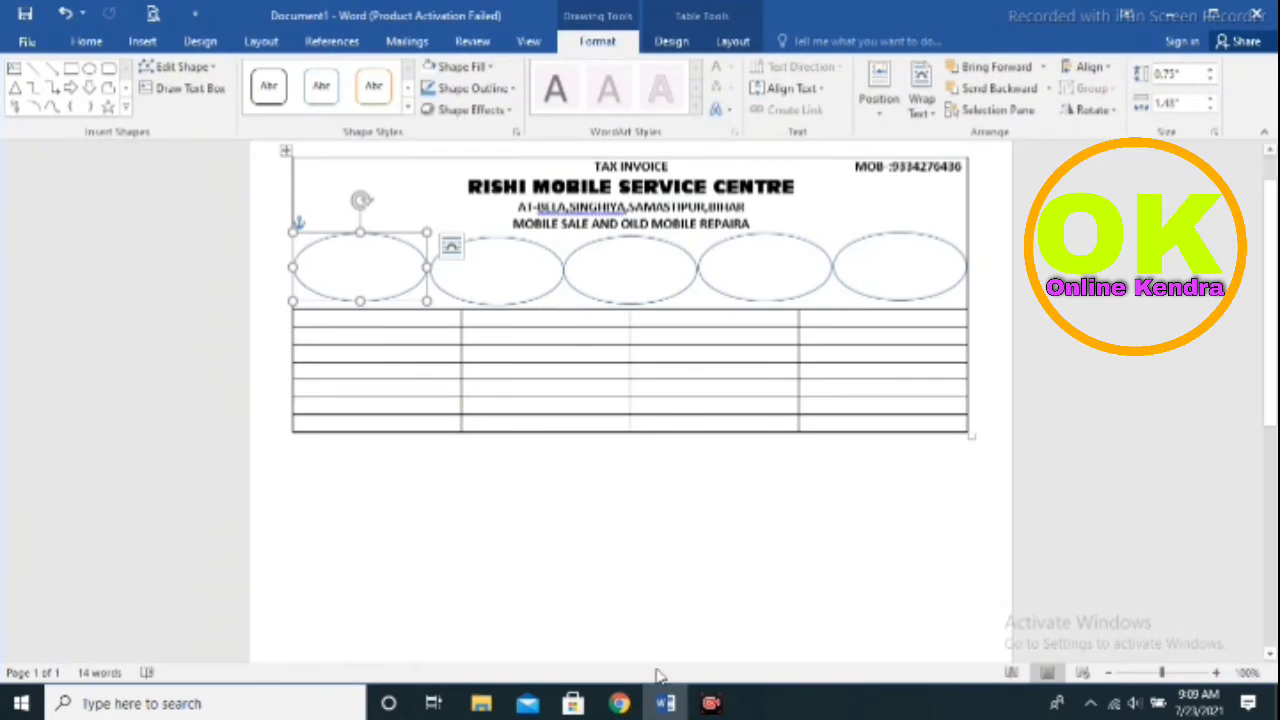
Fill the first header oval with the 'download (3) apple' picture from Downloads
click(490, 66)
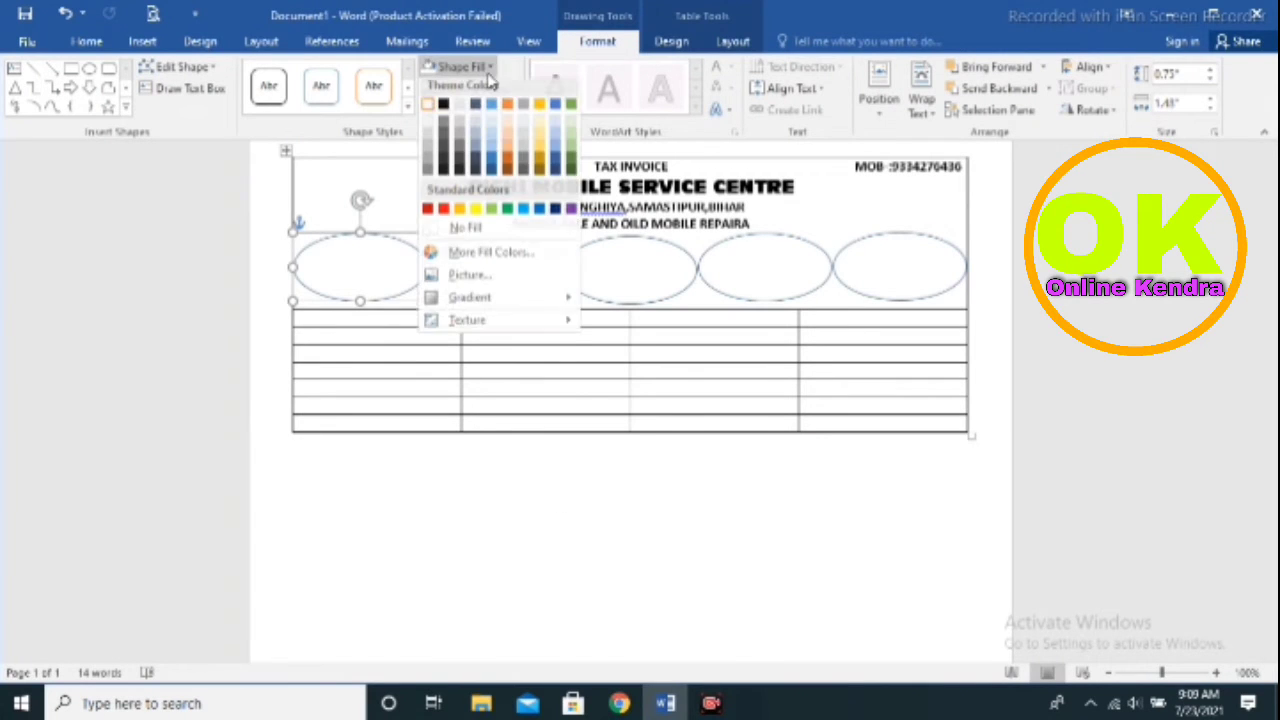
click(470, 280)
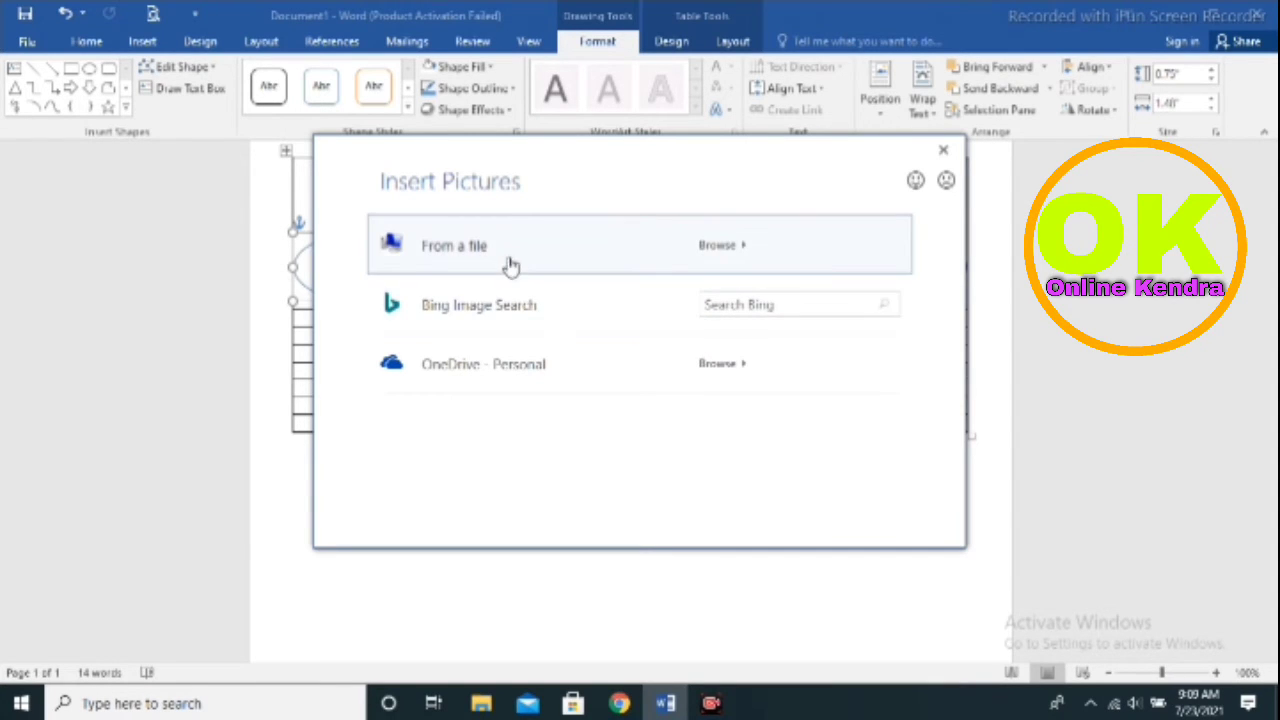
click(505, 263)
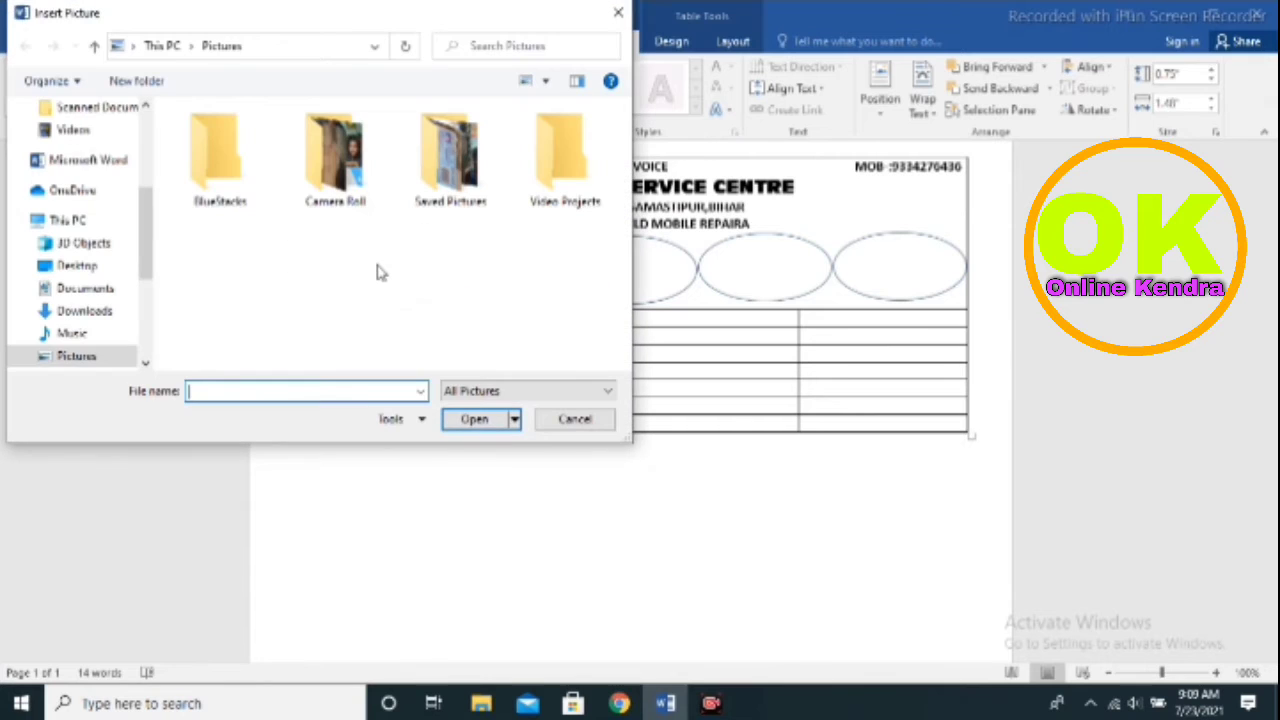
click(85, 311)
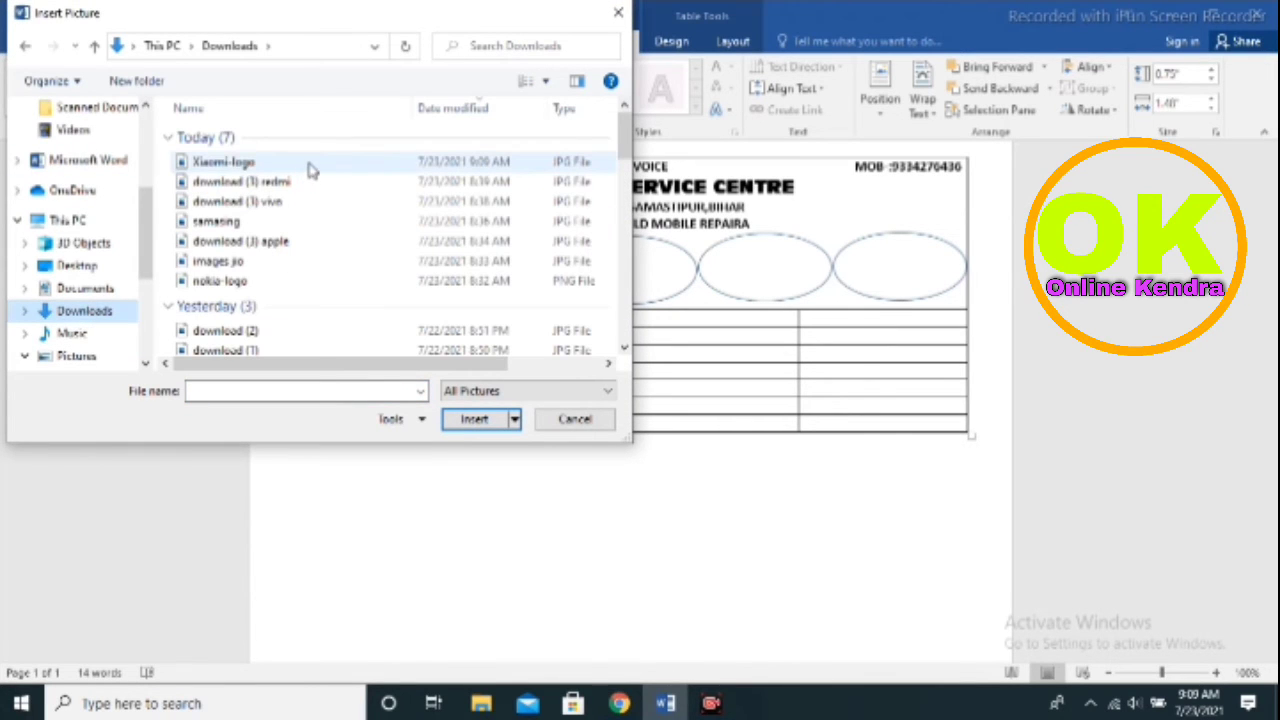
click(277, 244)
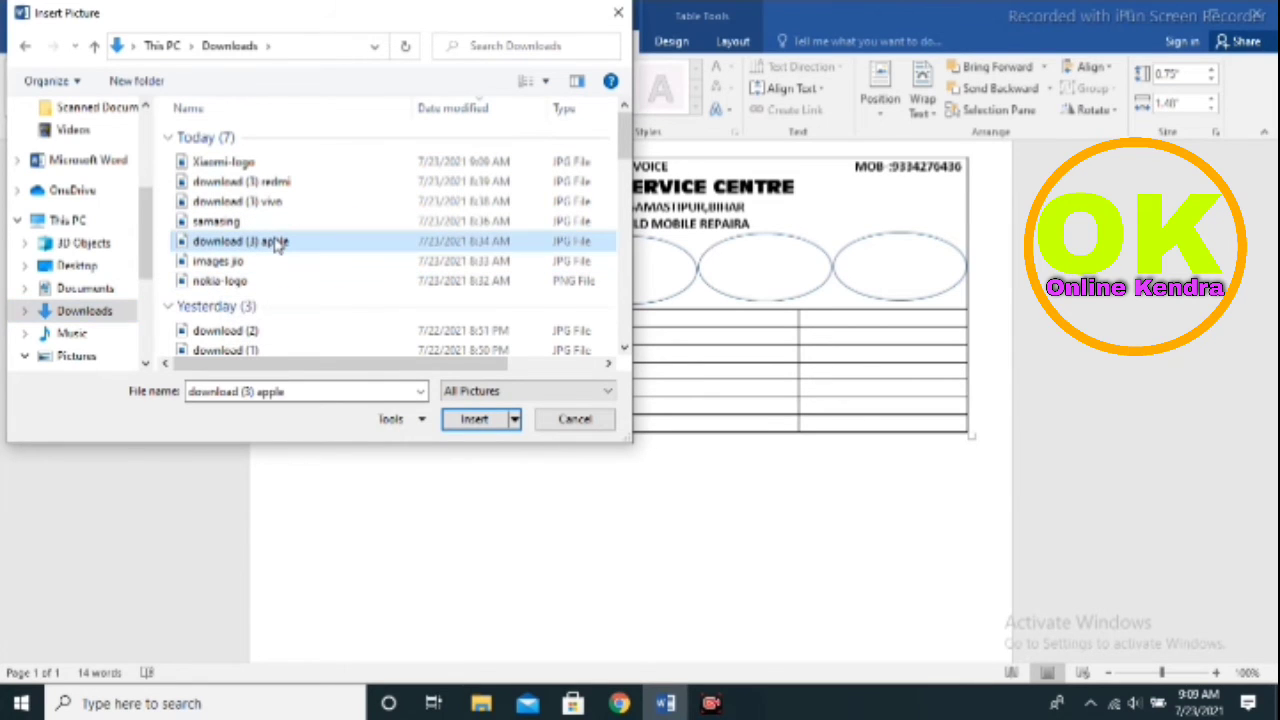
click(474, 420)
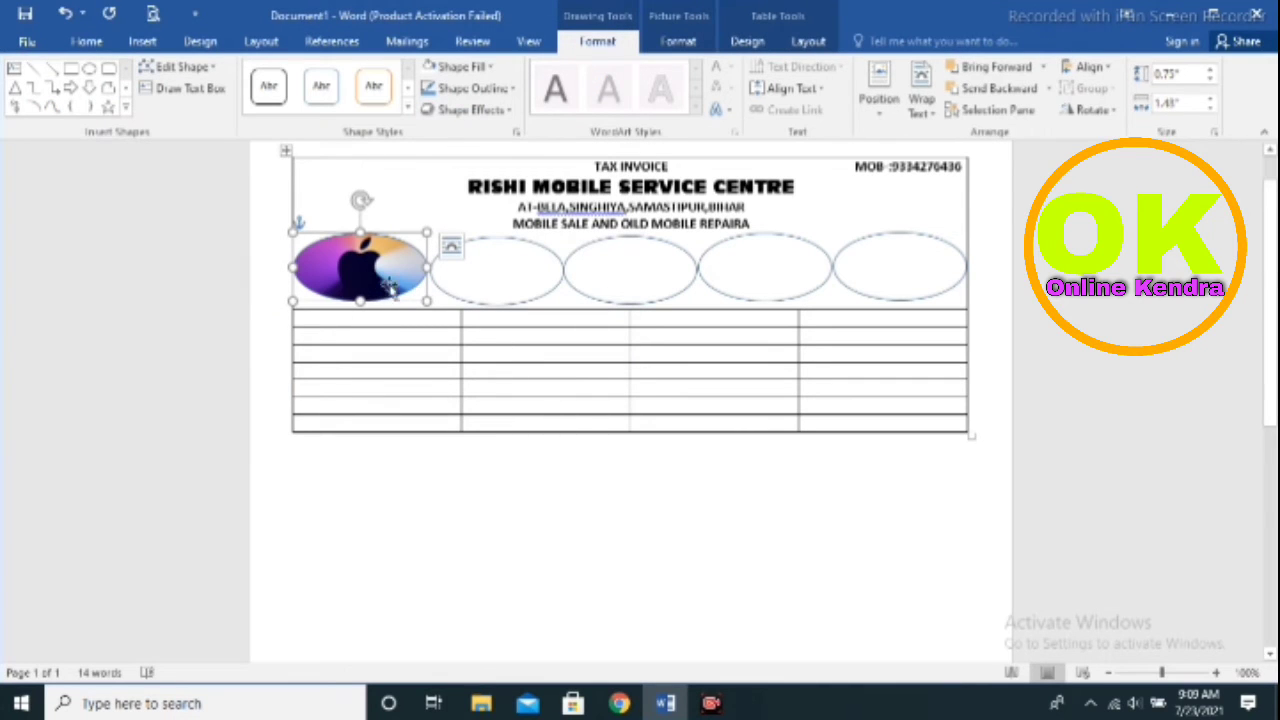
click(497, 280)
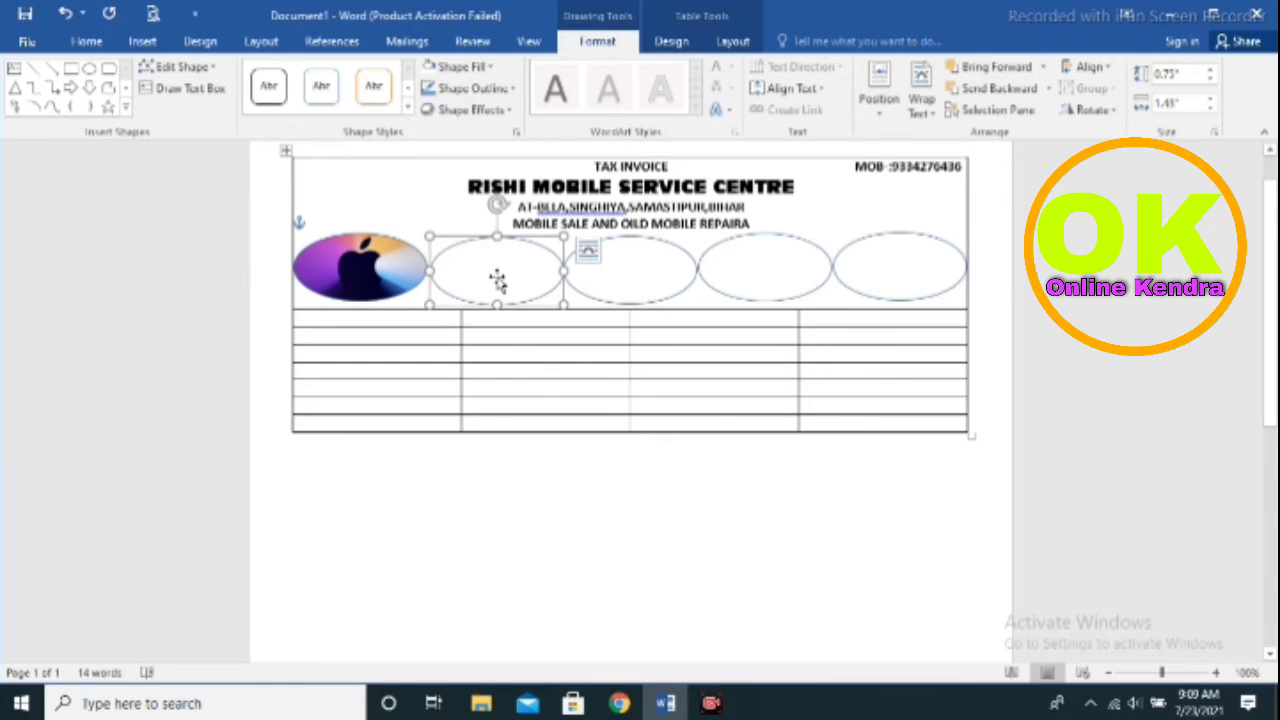
Fill the second oval with the 'images jio' picture and make it slightly narrower
click(476, 67)
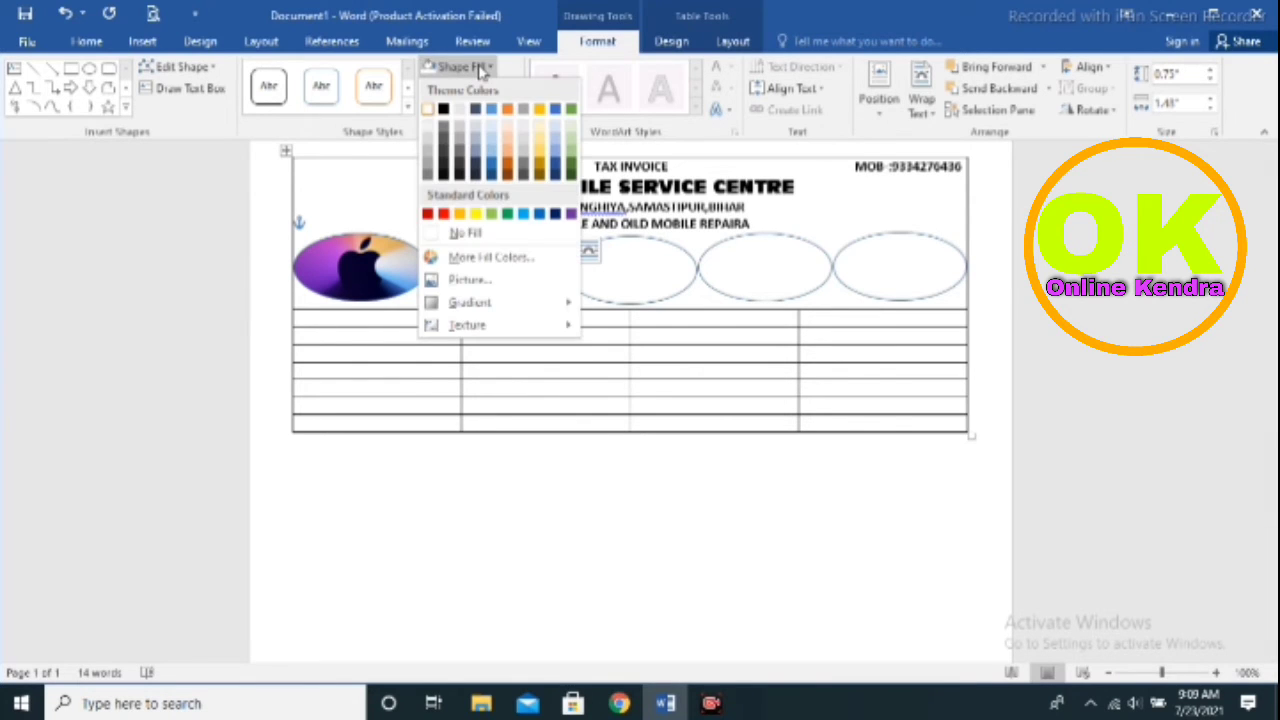
click(464, 280)
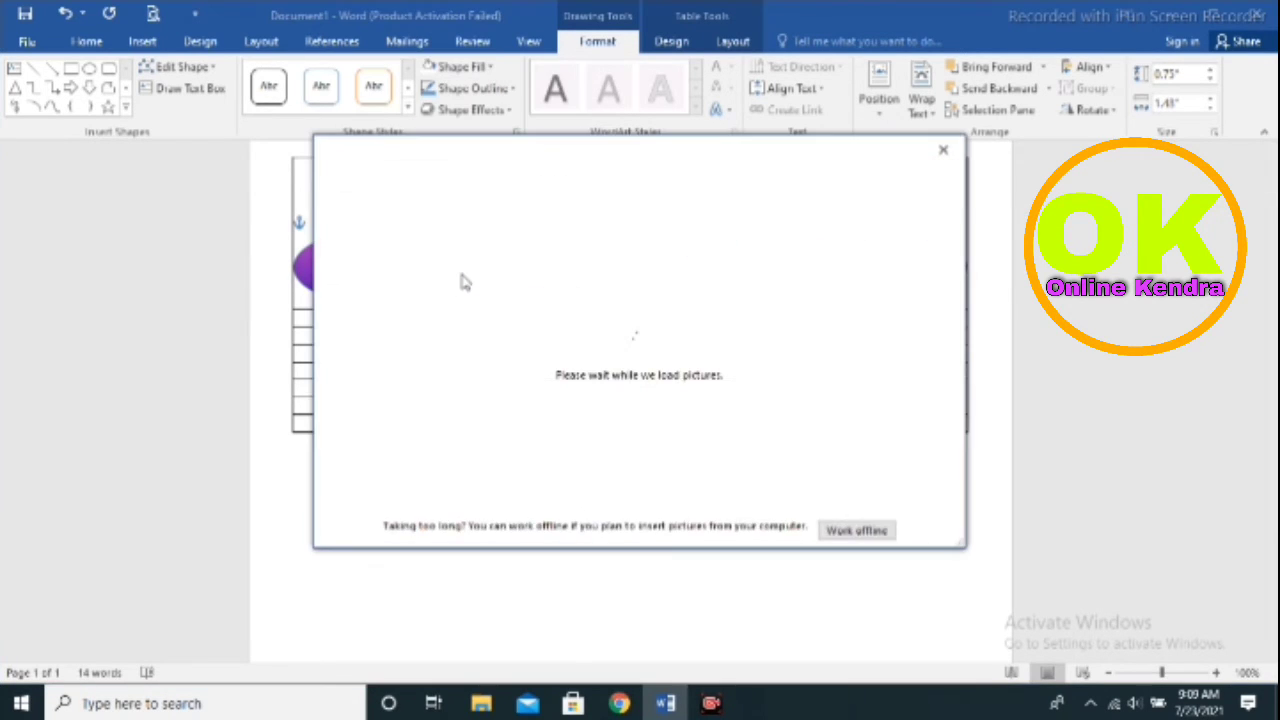
click(520, 243)
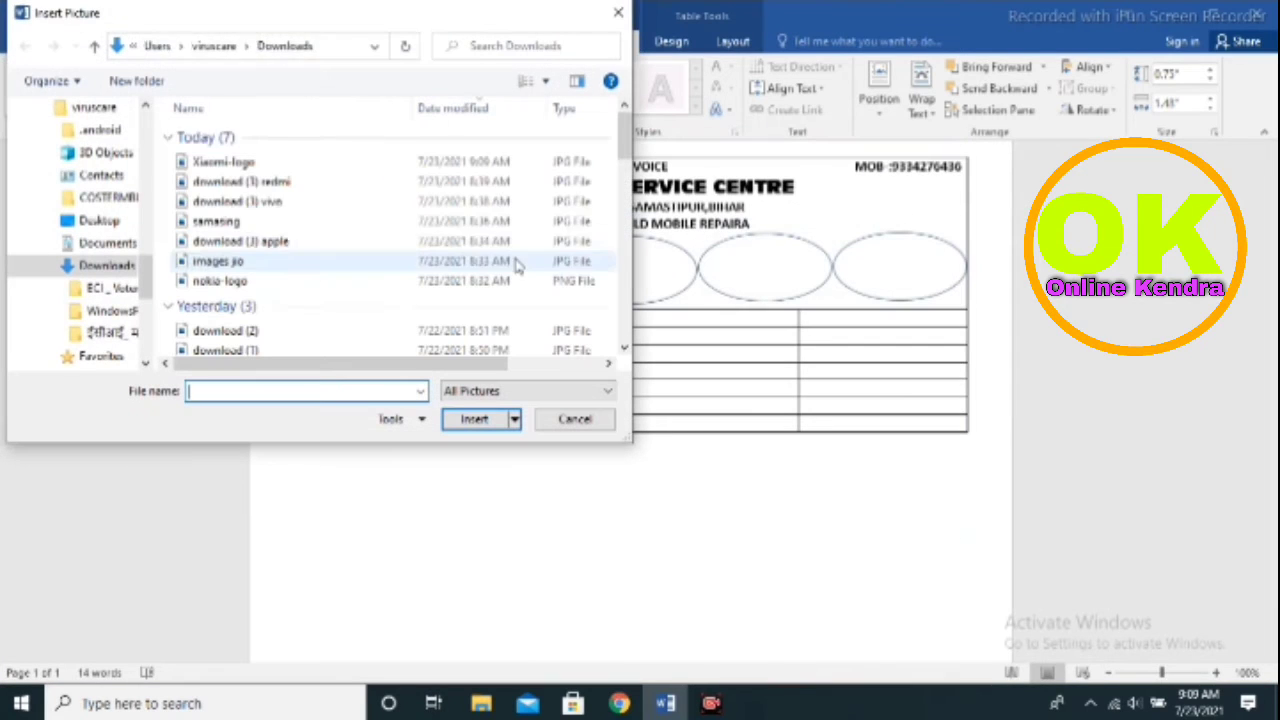
click(244, 266)
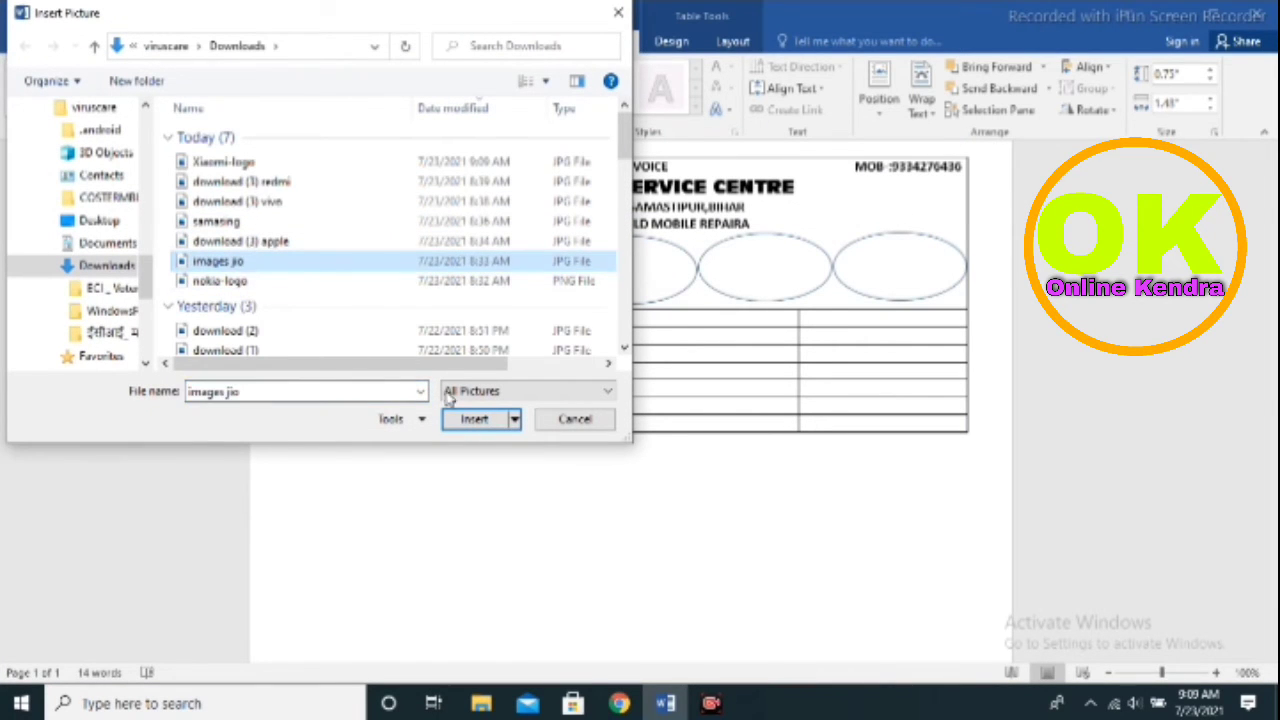
click(468, 419)
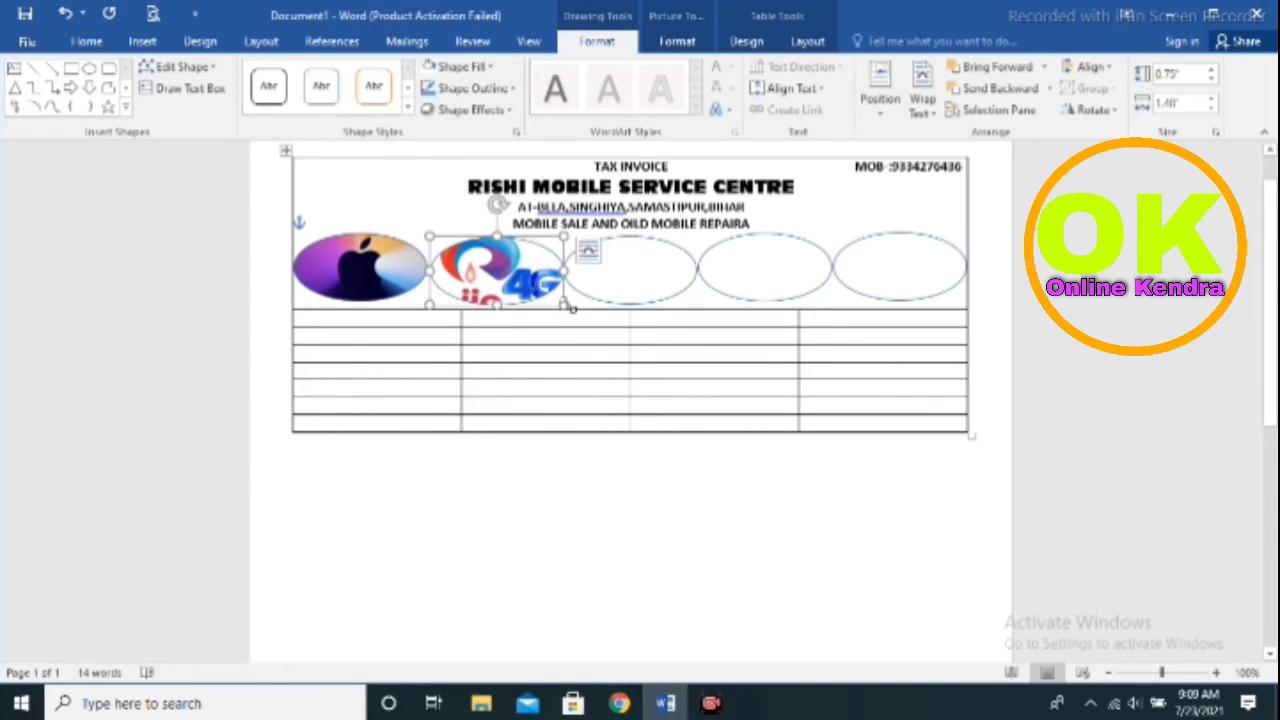
mouse_move(565, 305)
mouse_down()
mouse_move(549, 299)
mouse_move(560, 306)
mouse_up()
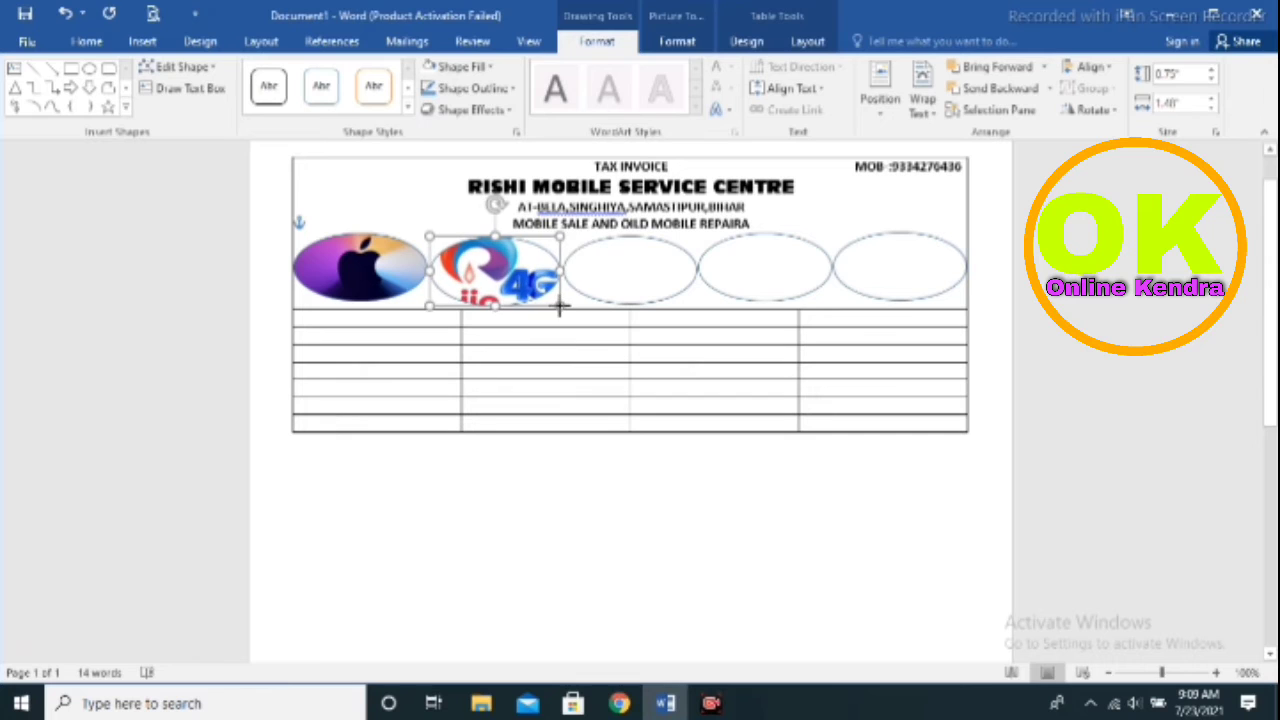
Fill the third oval with the 'nokia-logo' picture from Downloads
click(646, 271)
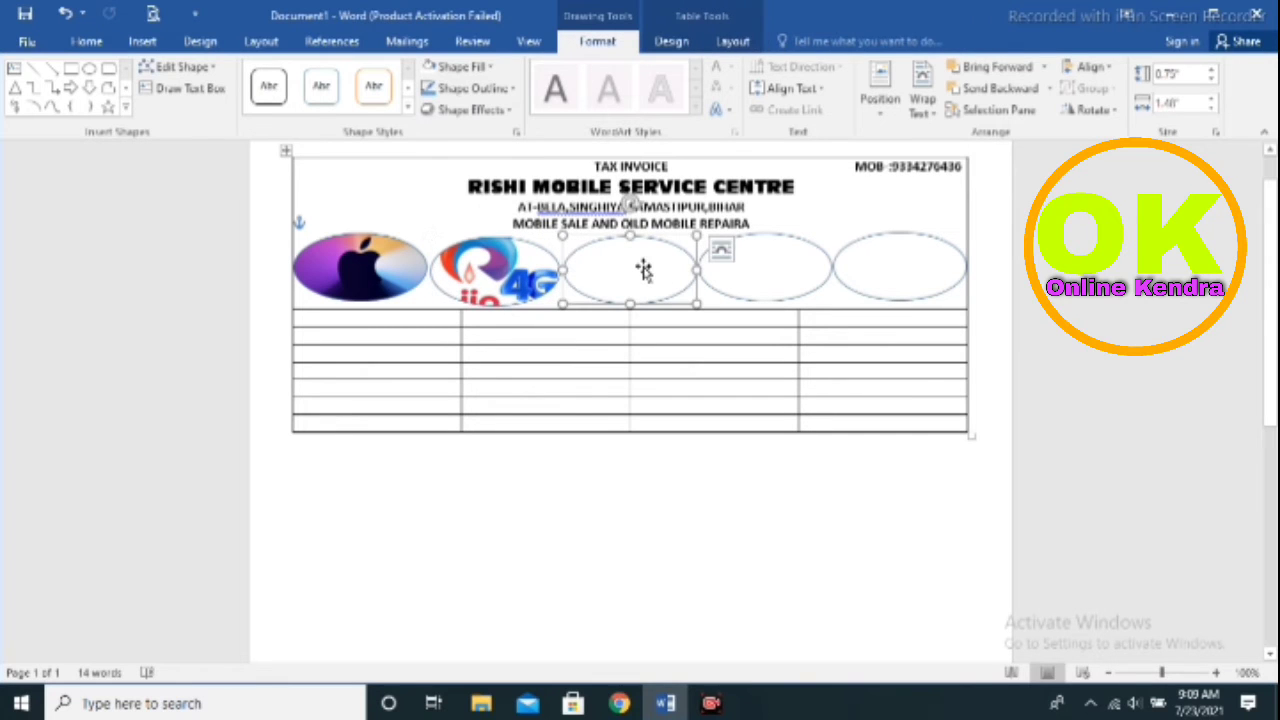
click(489, 66)
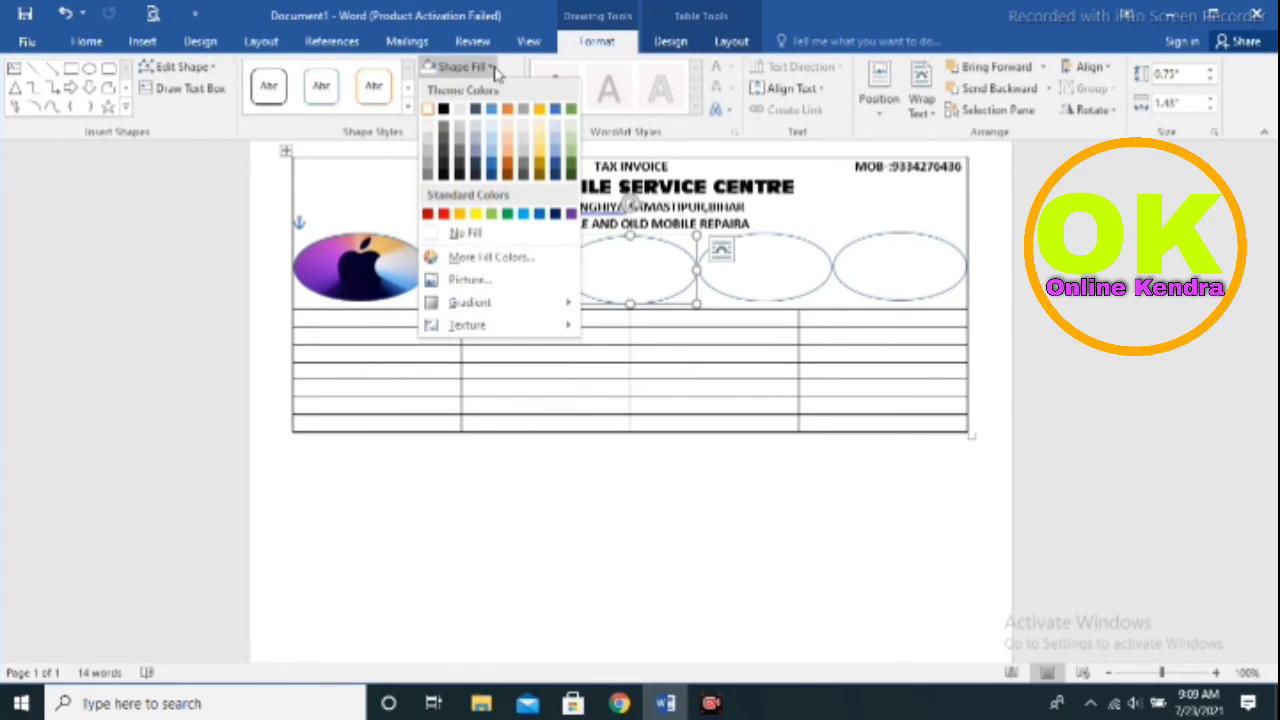
click(470, 280)
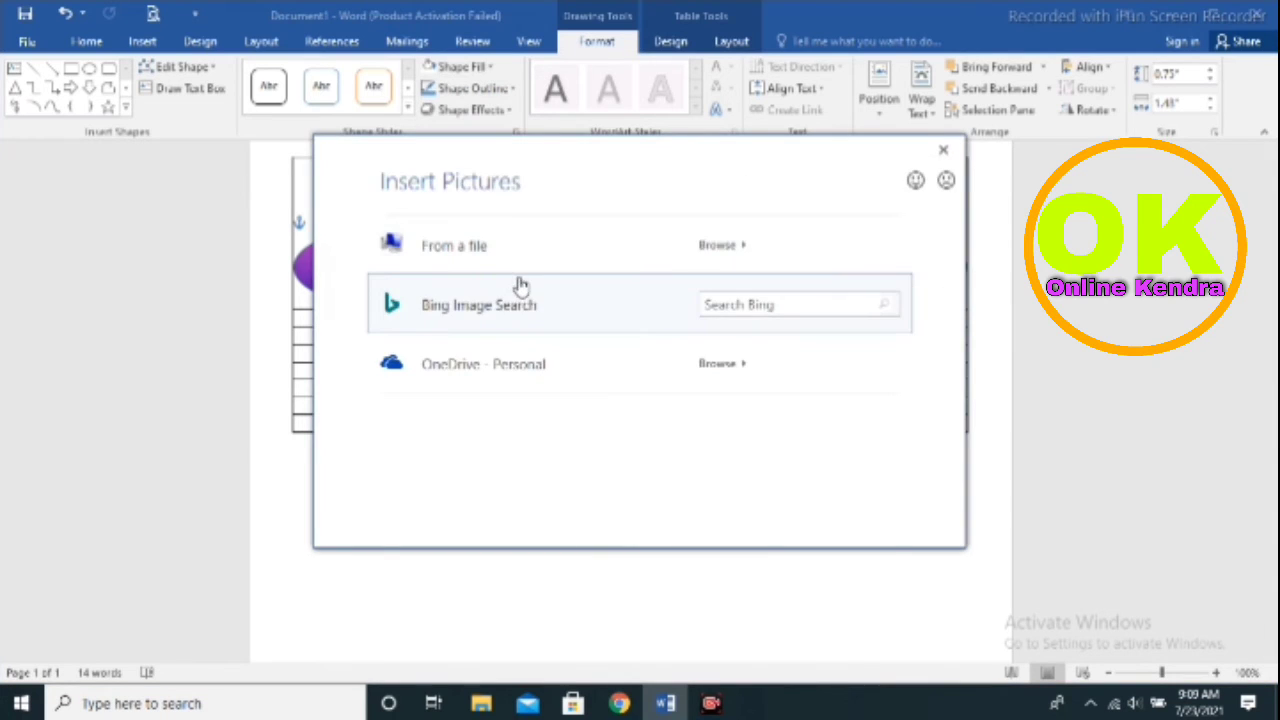
click(521, 258)
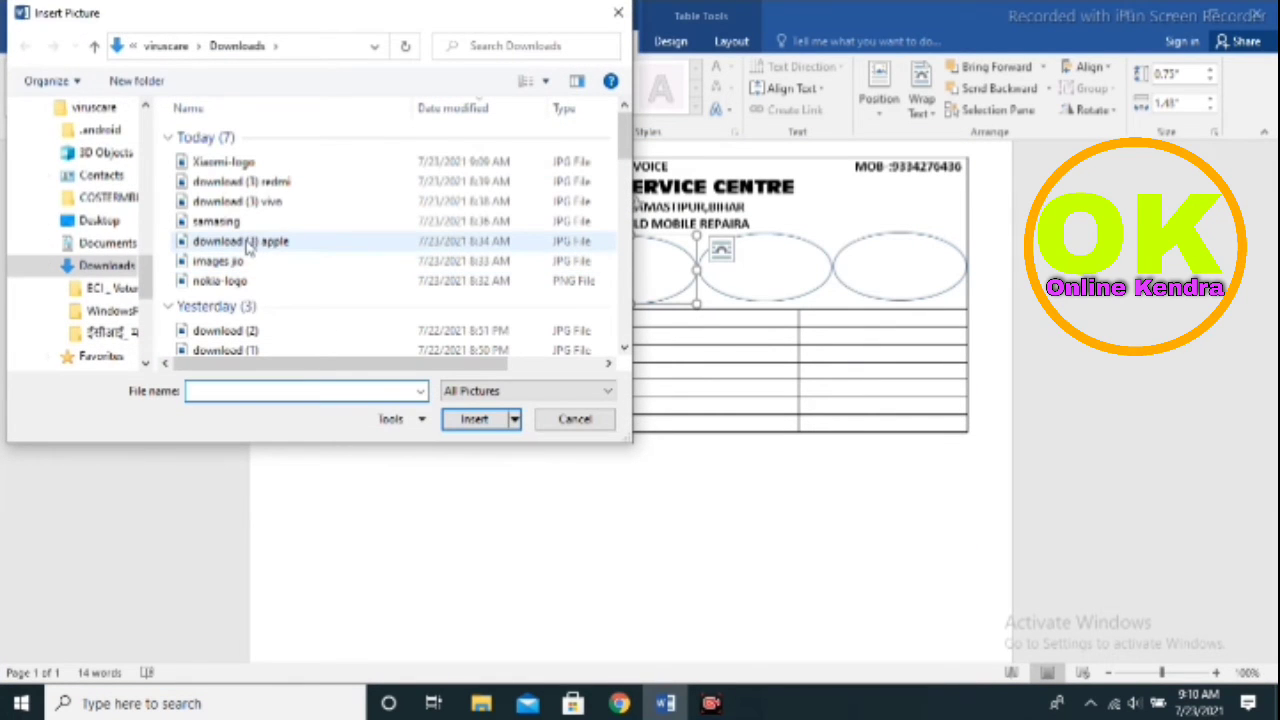
click(254, 283)
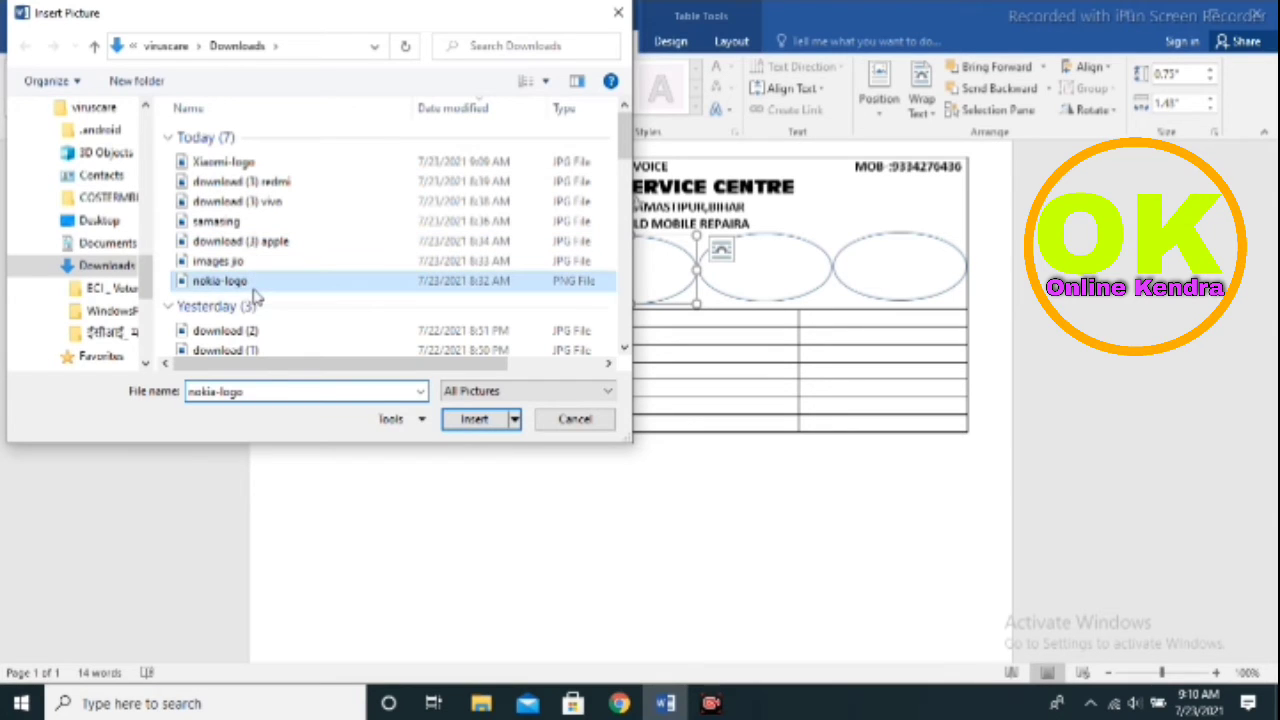
click(475, 420)
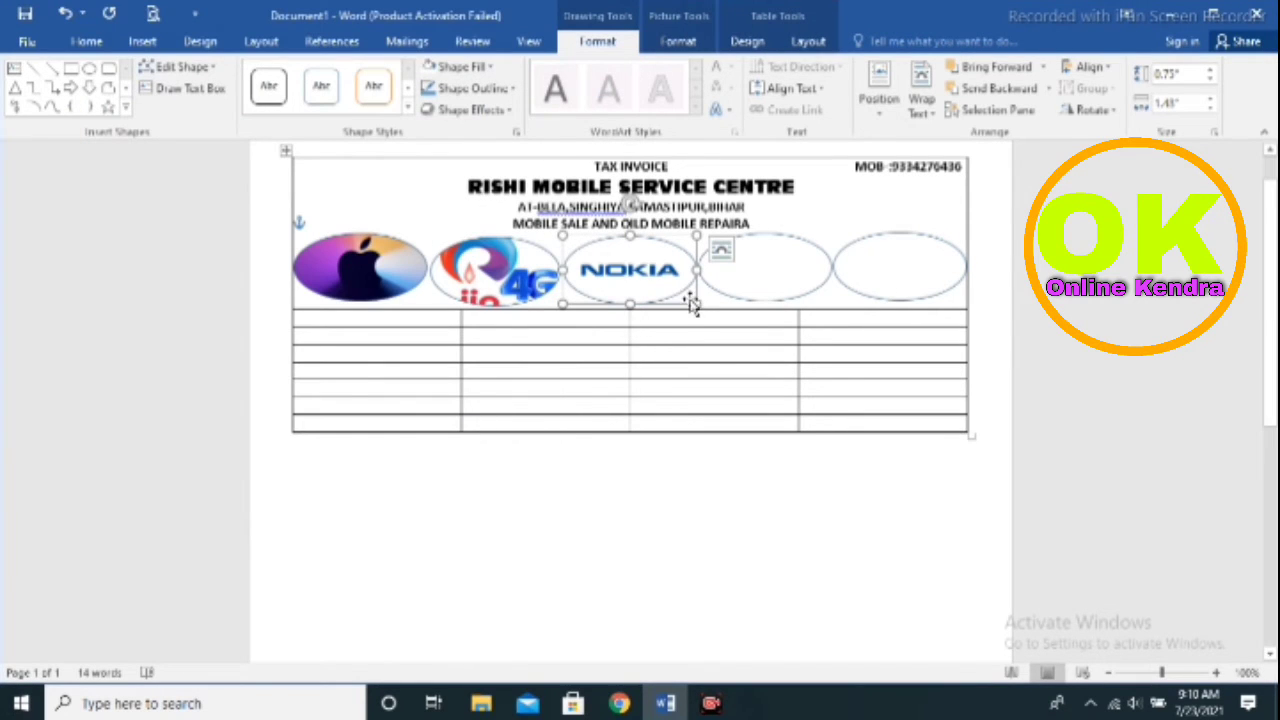
Fill the fourth oval with the 'samasing' Samsung logo picture
click(748, 268)
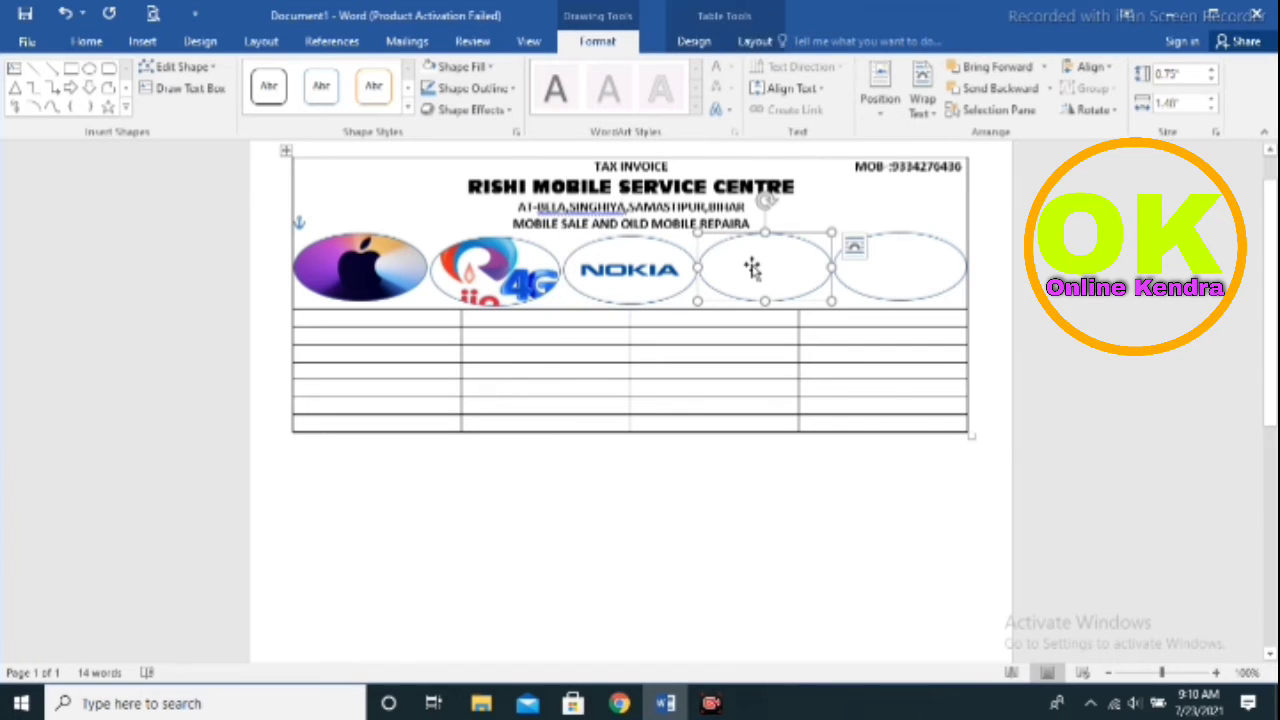
click(484, 74)
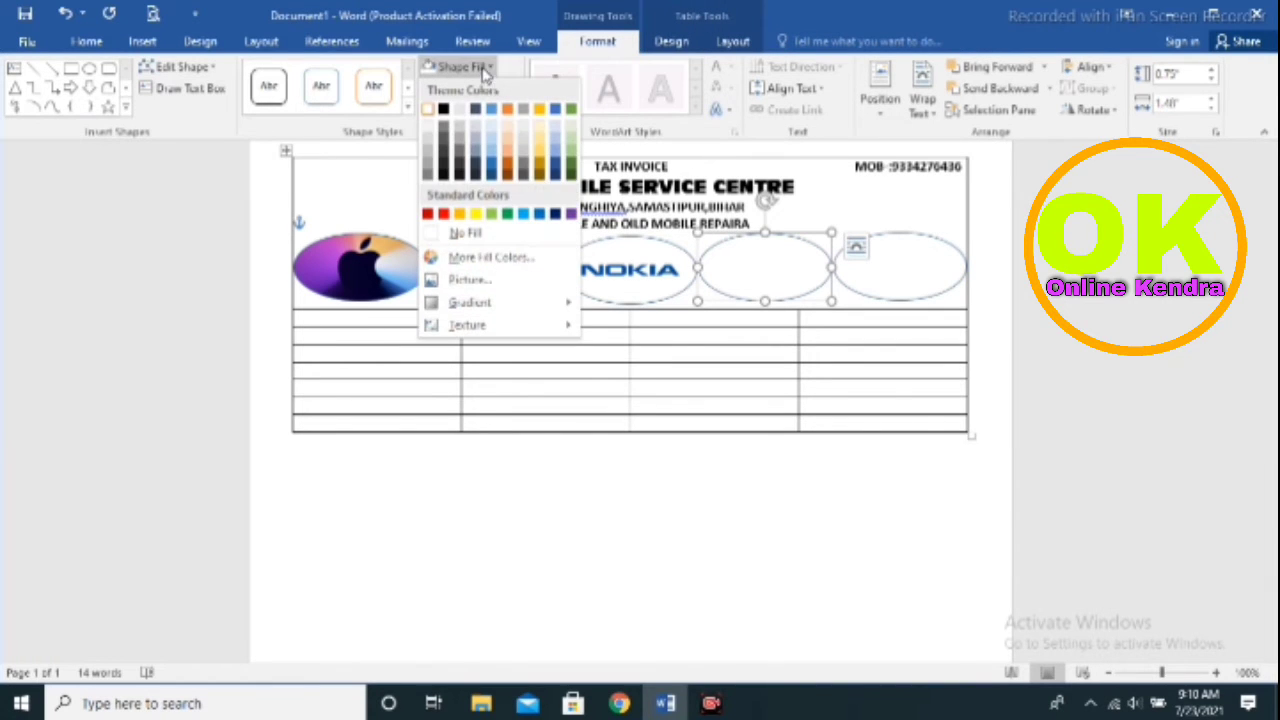
click(463, 288)
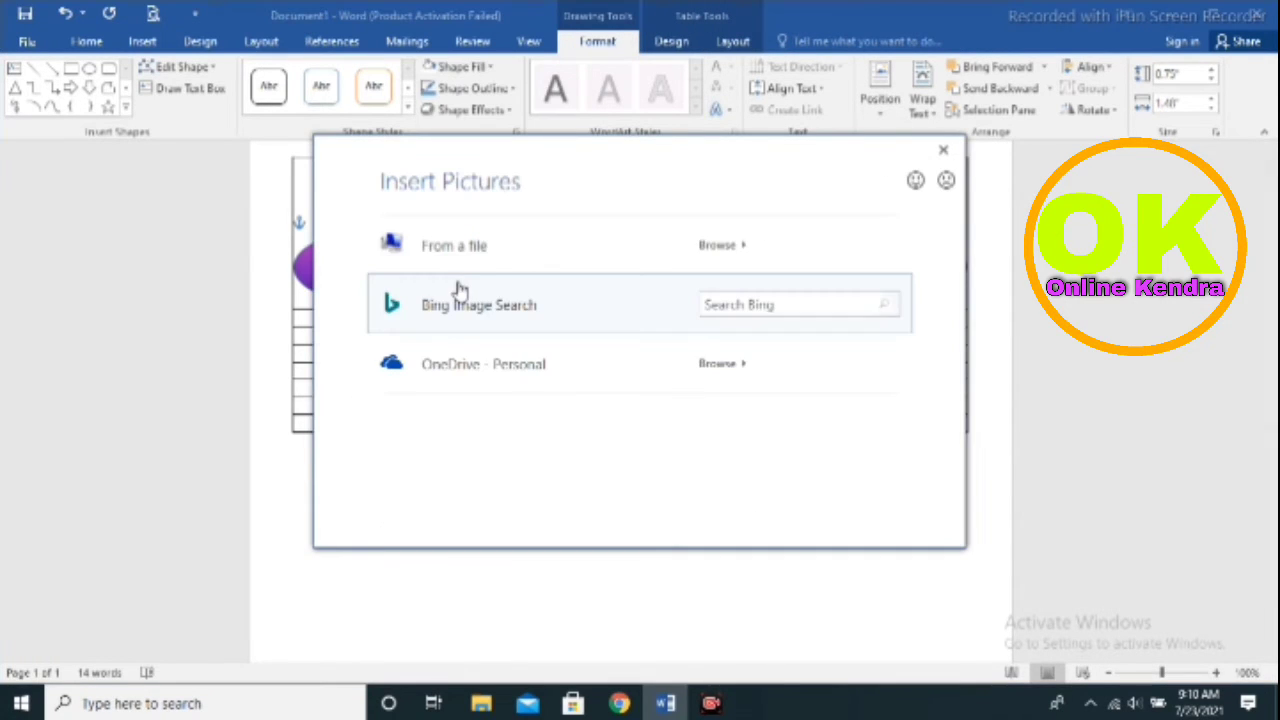
click(477, 251)
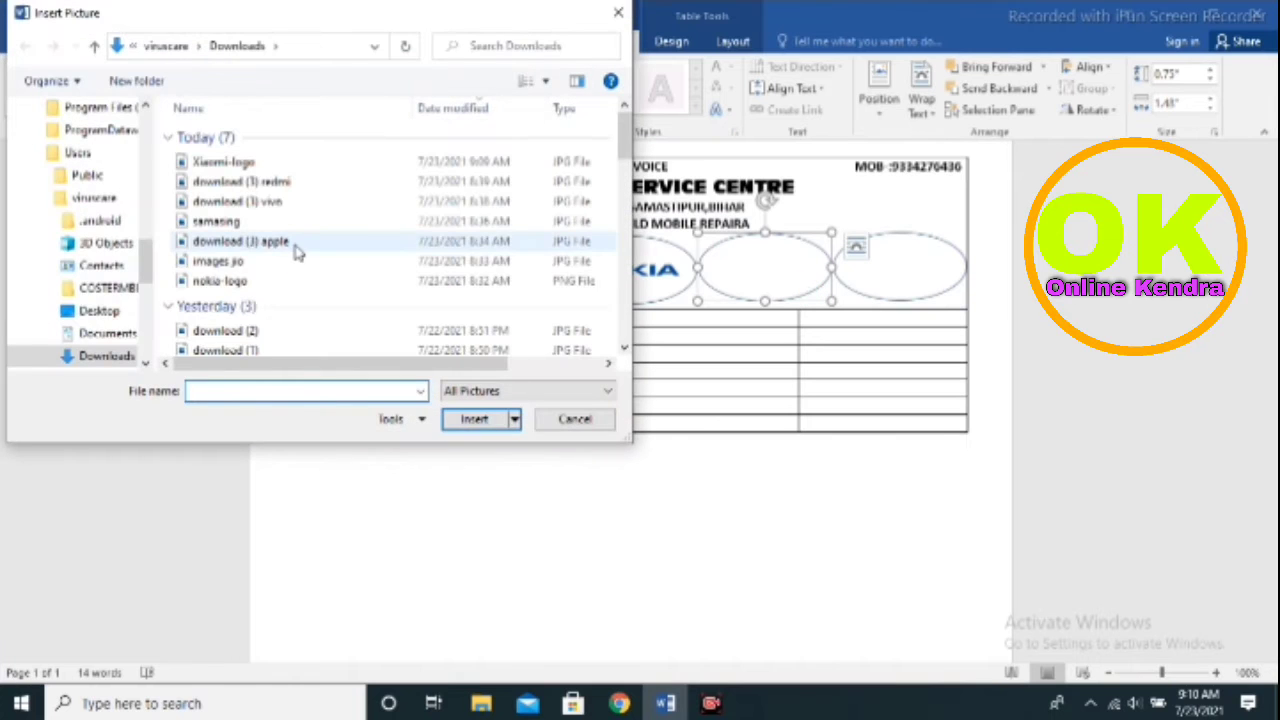
click(246, 221)
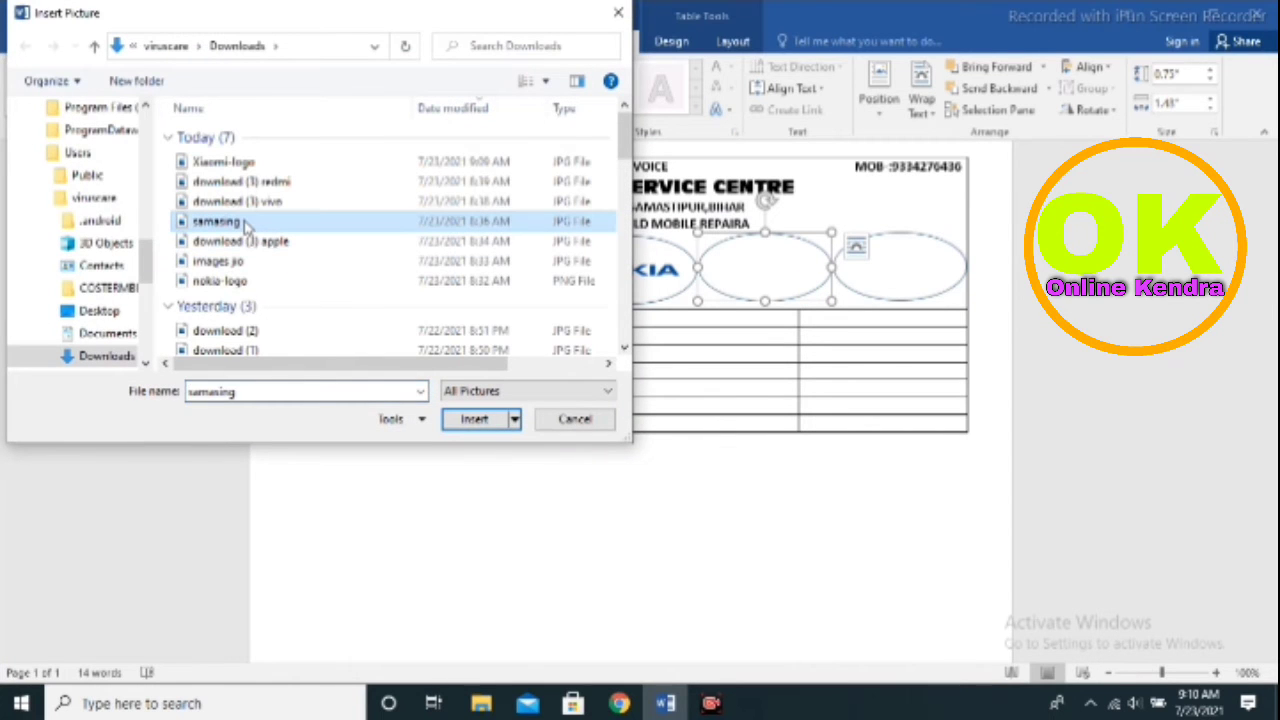
click(476, 419)
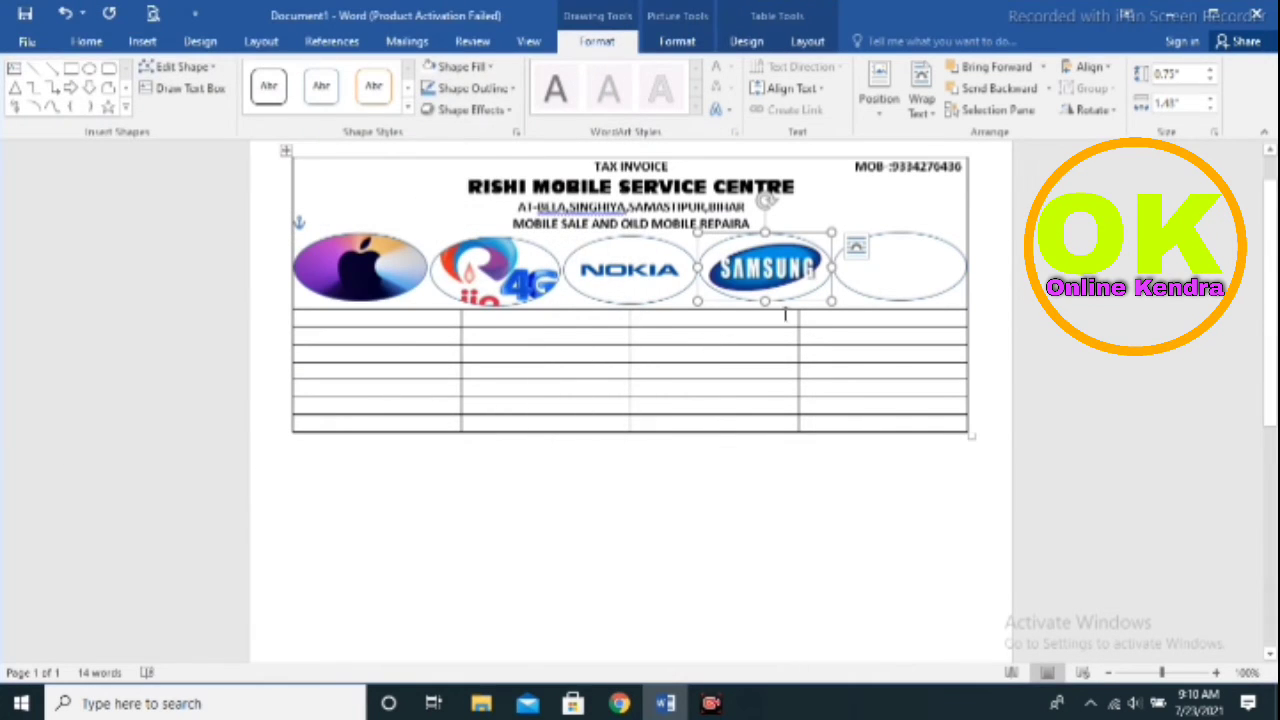
Narrow the fifth oval slightly and fill it with the 'download (3) vivo' picture
click(895, 260)
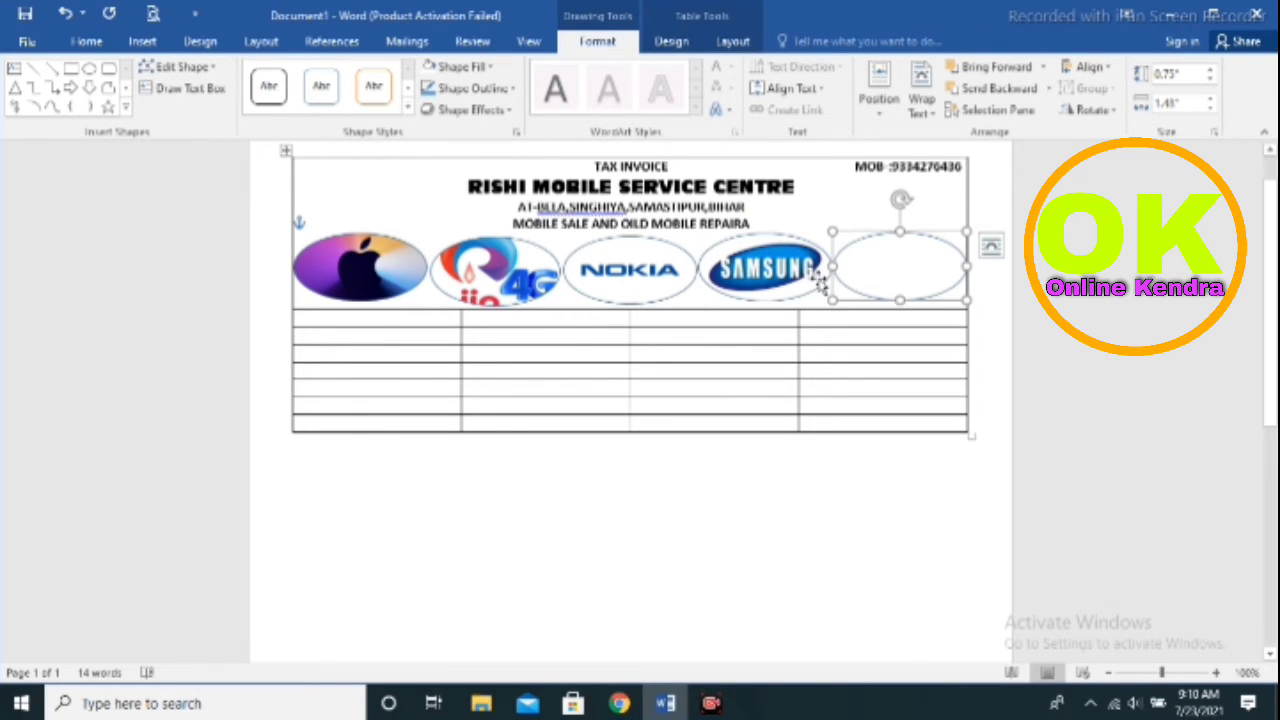
drag(838, 264, 835, 264)
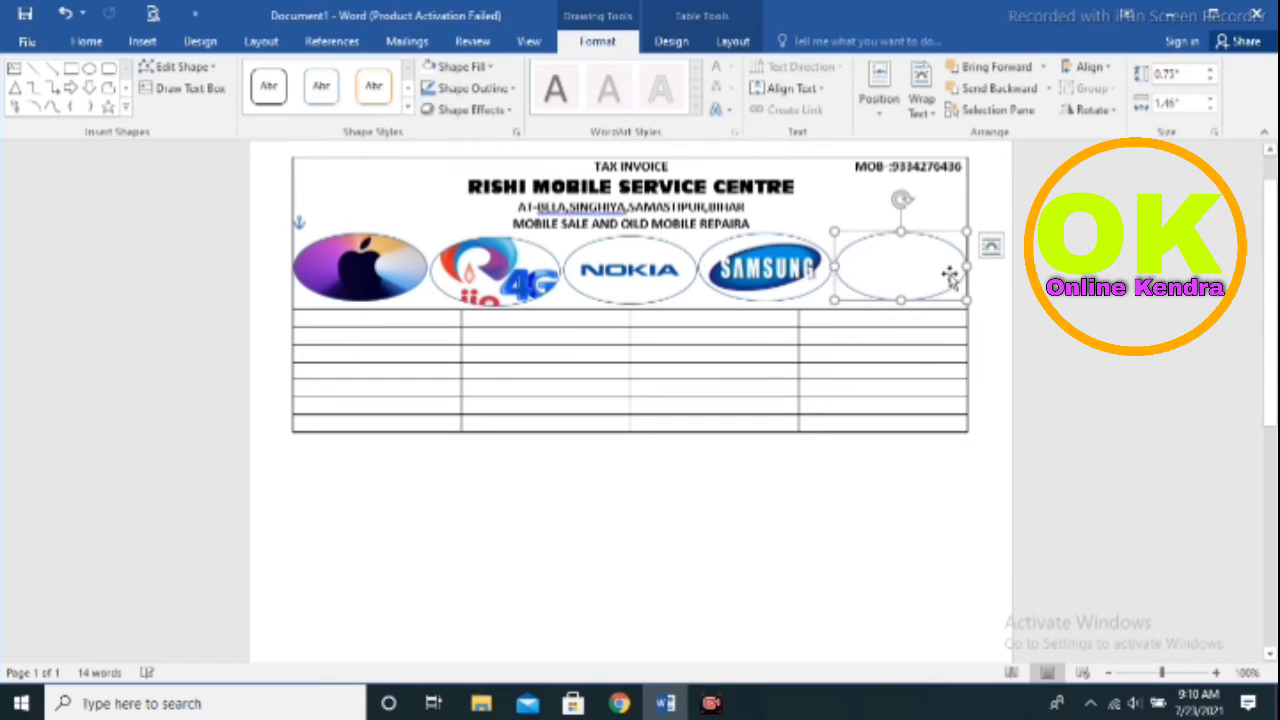
click(475, 68)
click(462, 280)
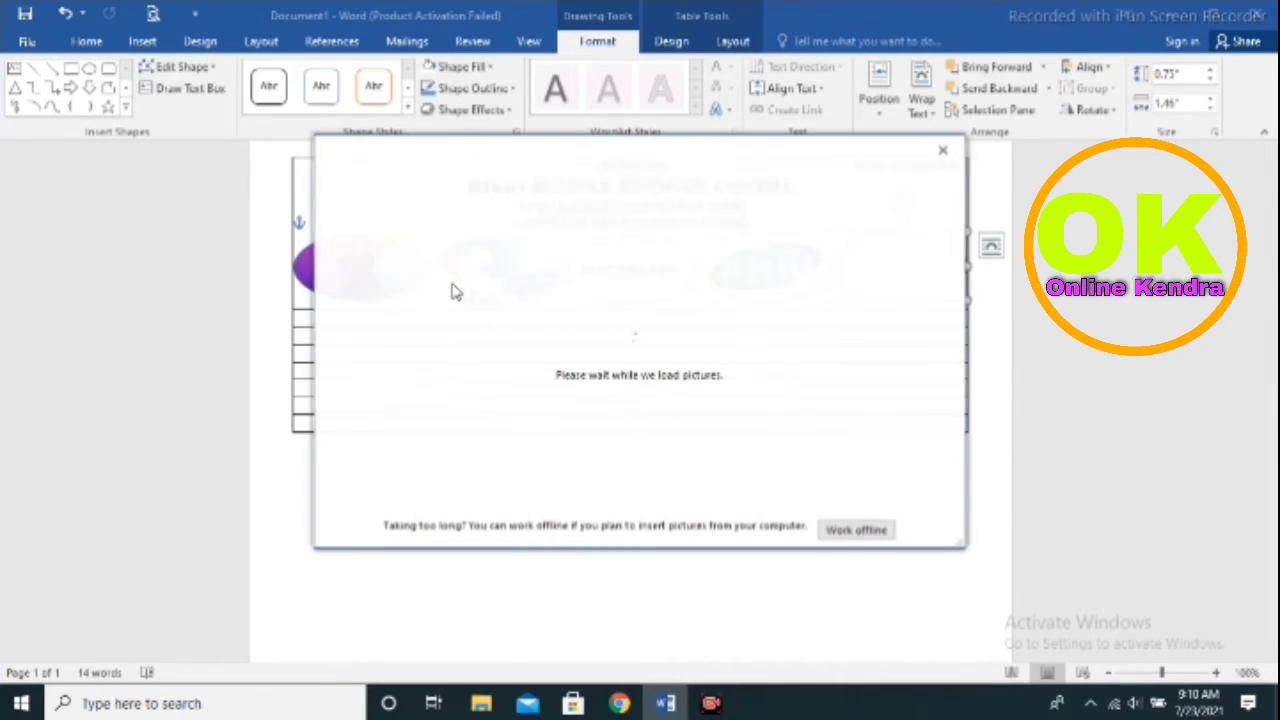
click(452, 248)
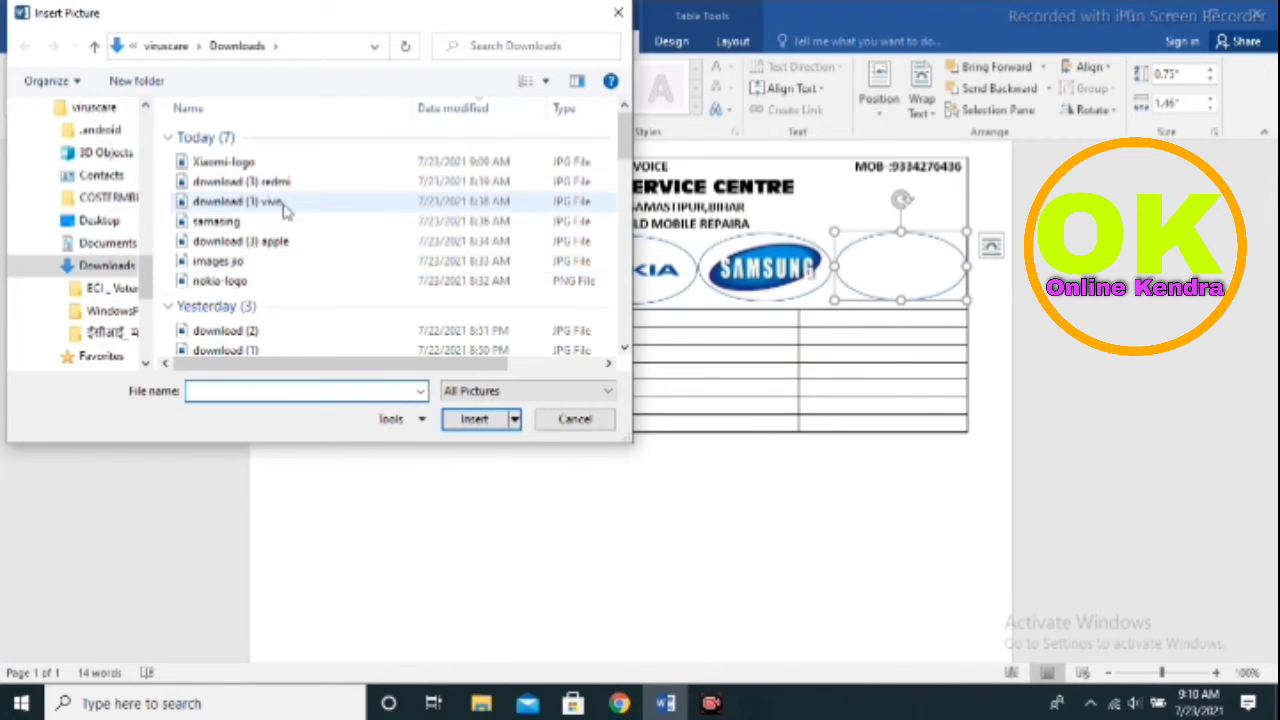
click(285, 206)
click(474, 421)
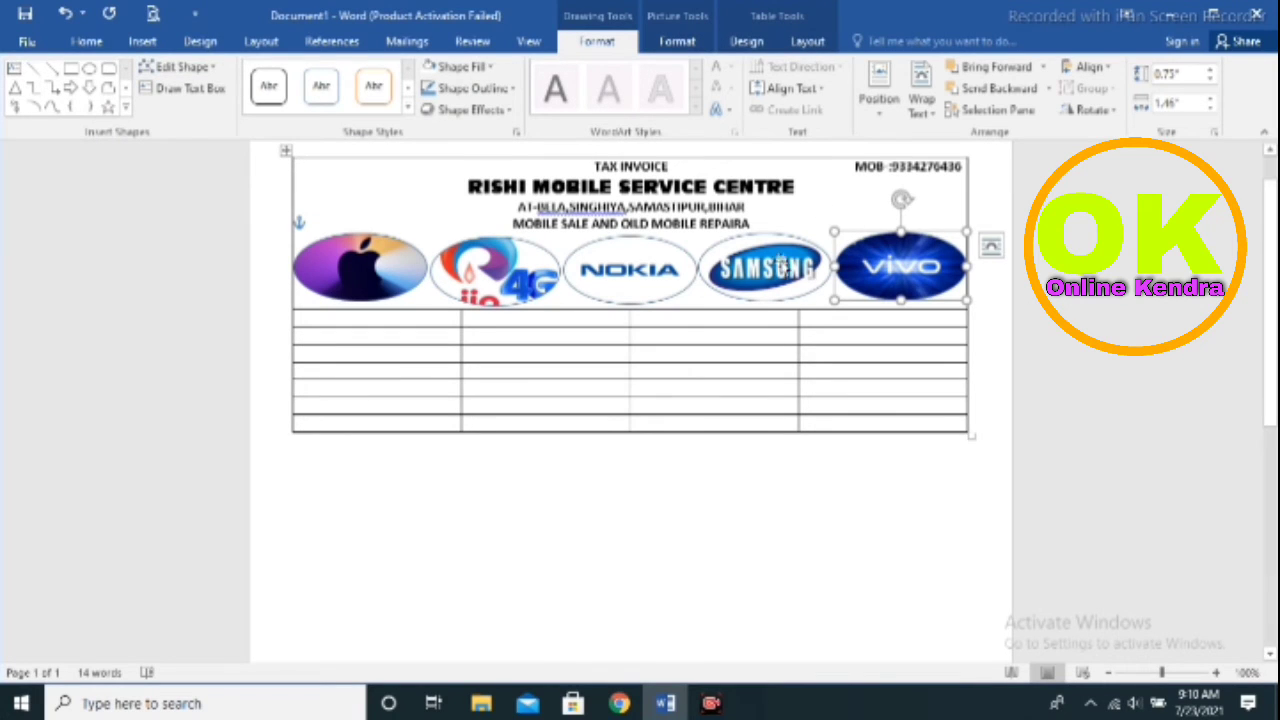
click(776, 265)
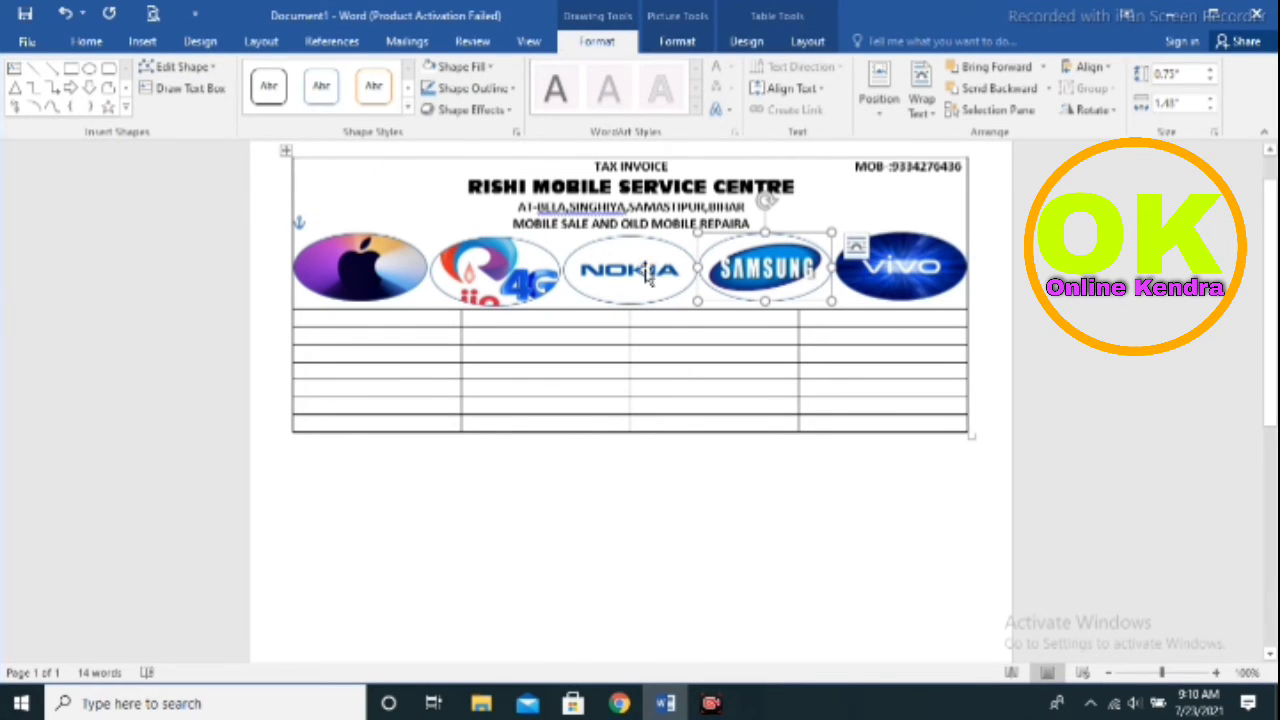
Review the Apple oval's fill options and set its outline to No Outline, then undo once
click(358, 270)
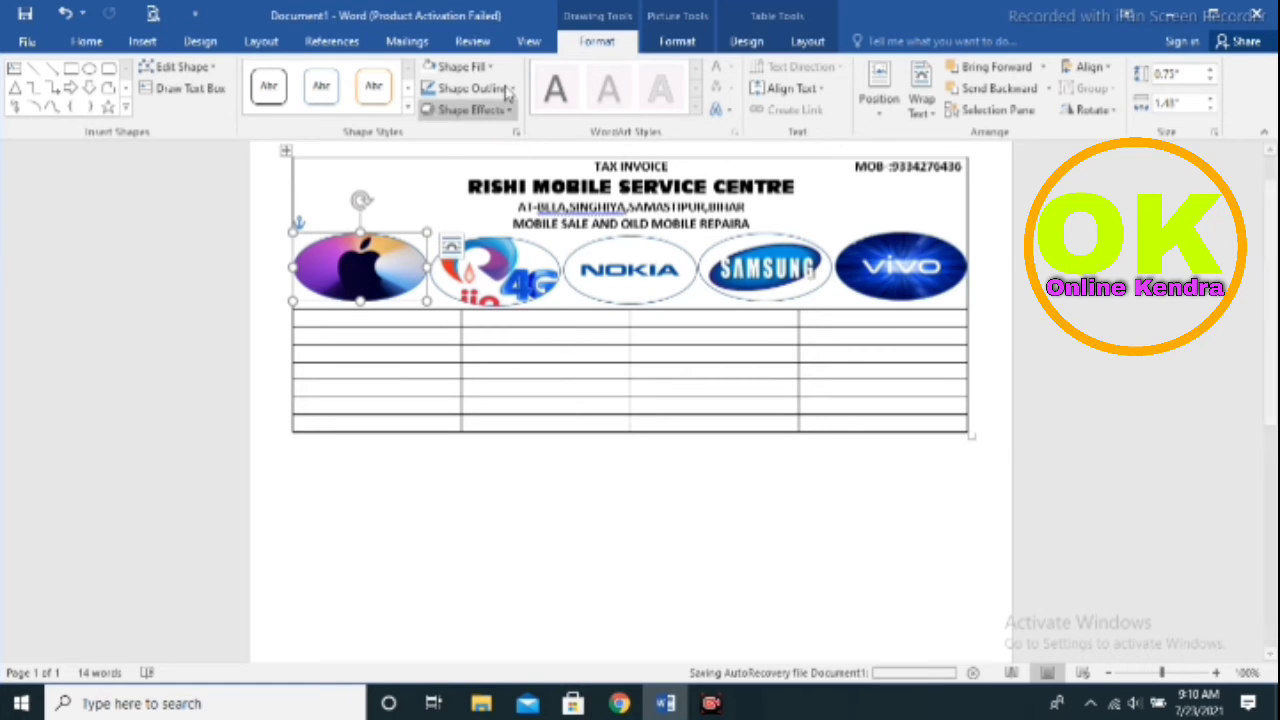
click(458, 66)
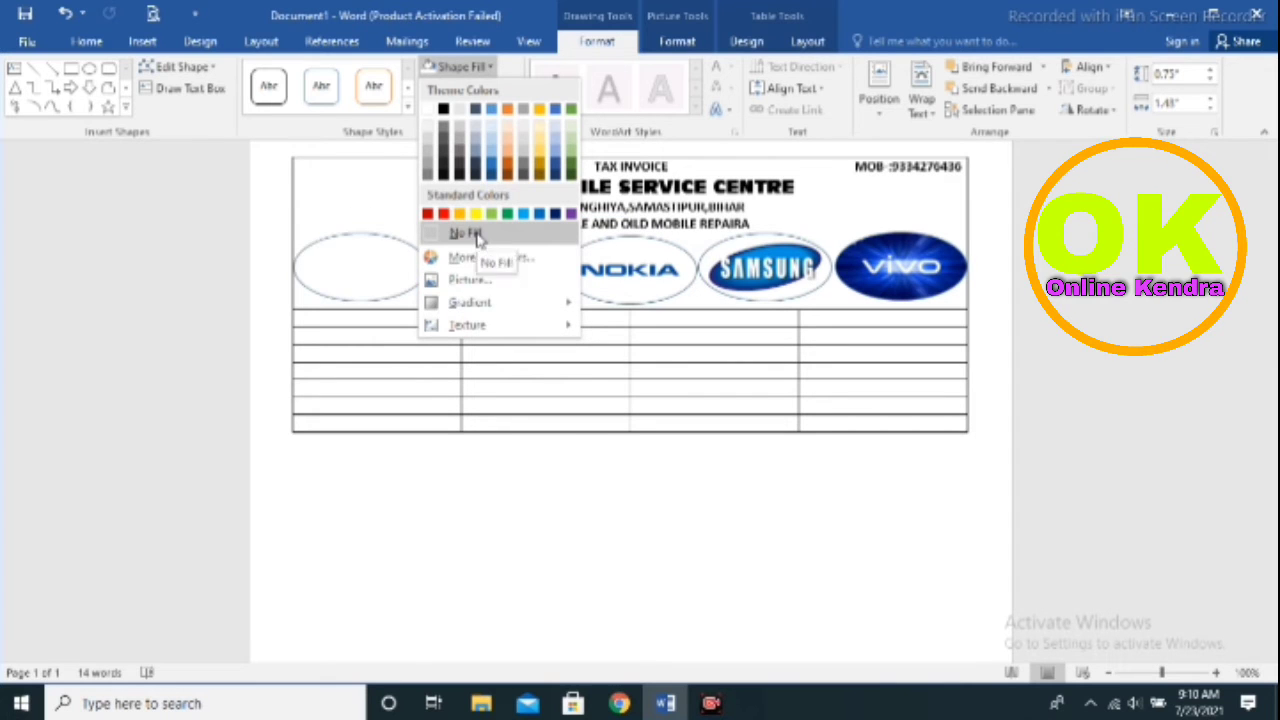
mouse_move(478, 327)
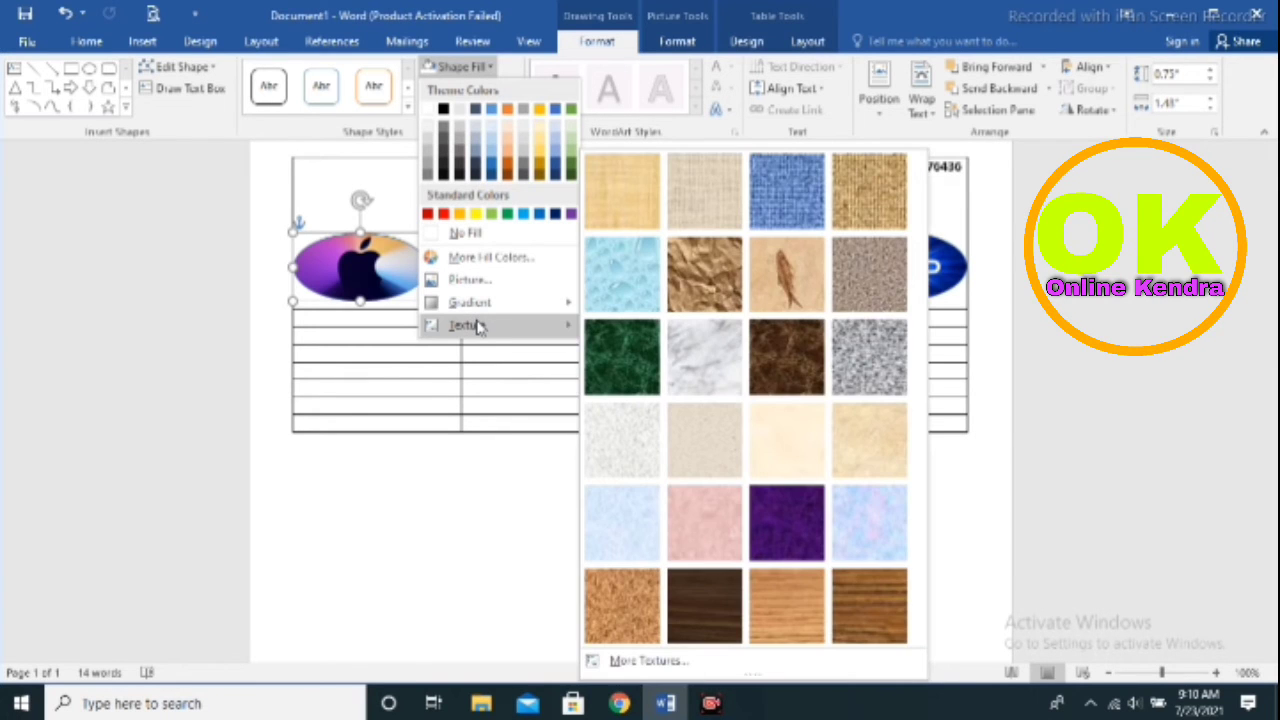
click(372, 277)
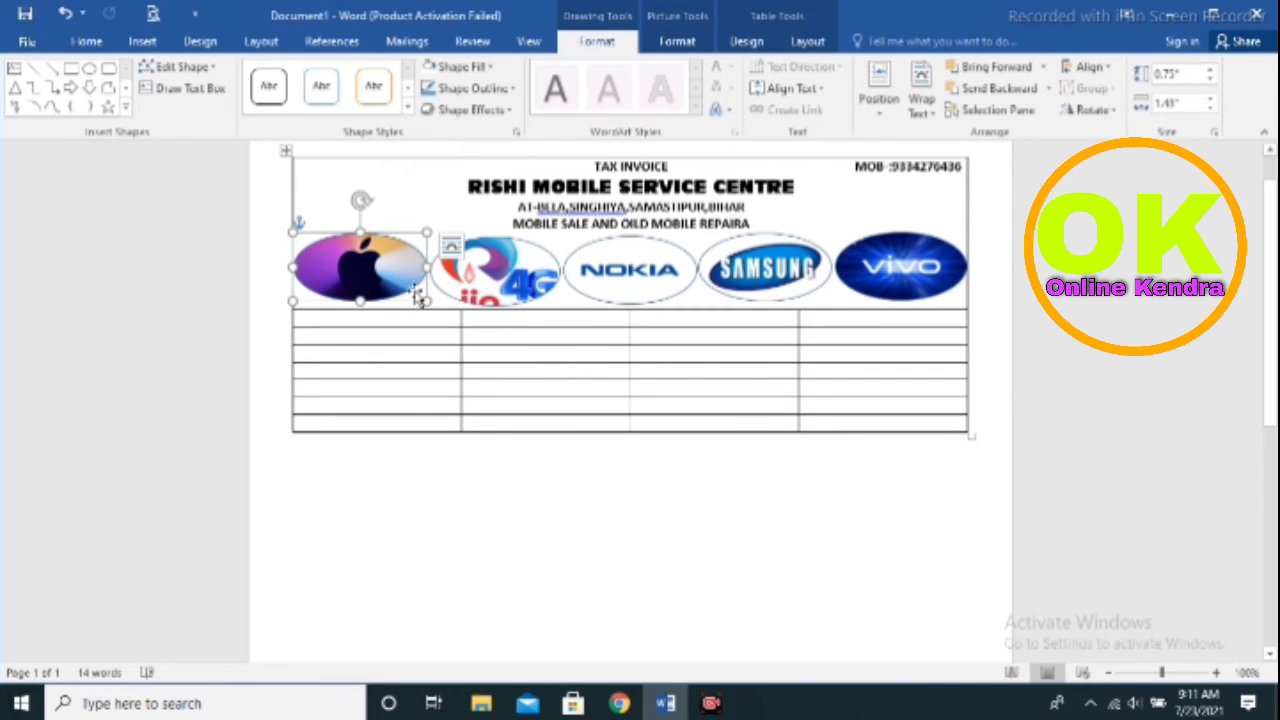
click(507, 88)
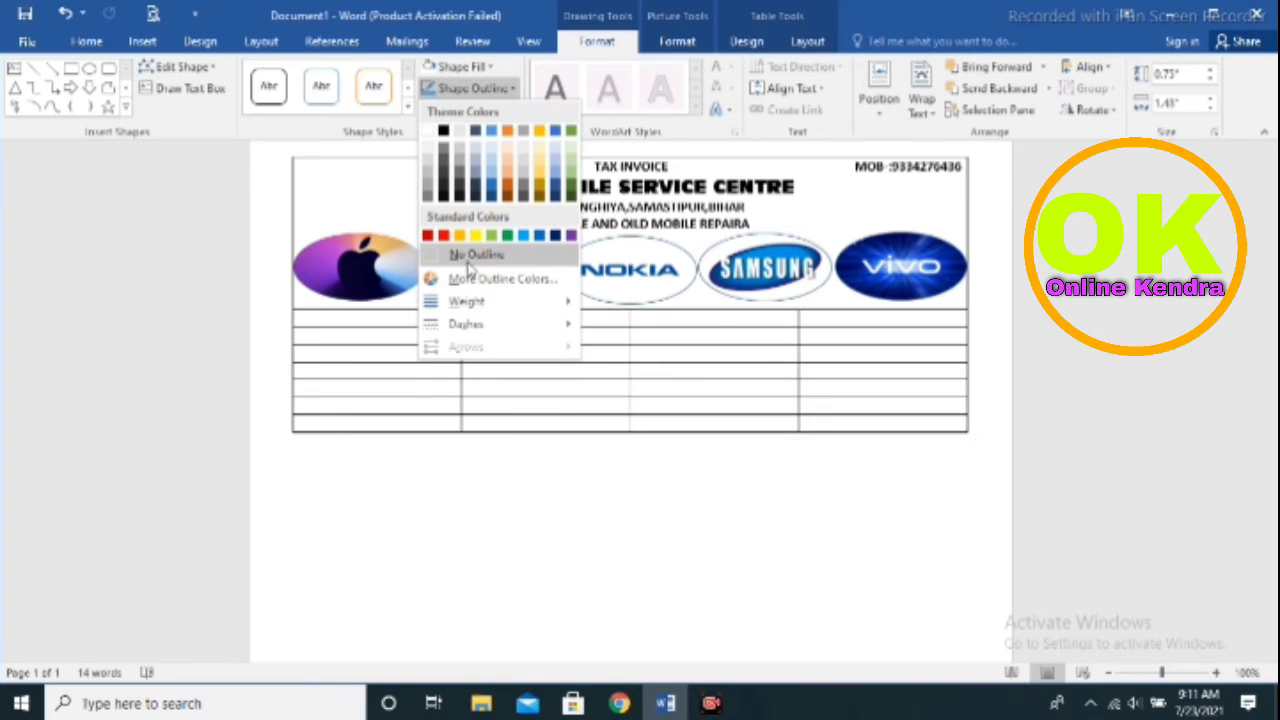
click(458, 254)
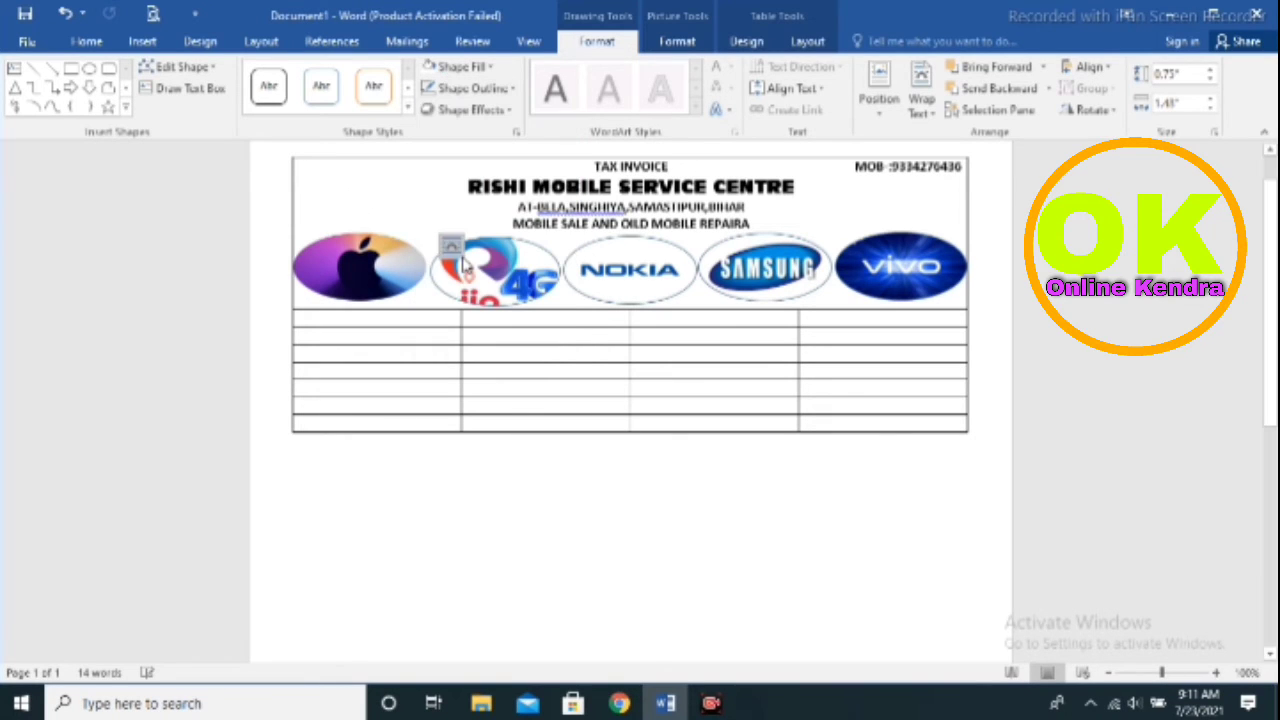
key(ctrl+z)
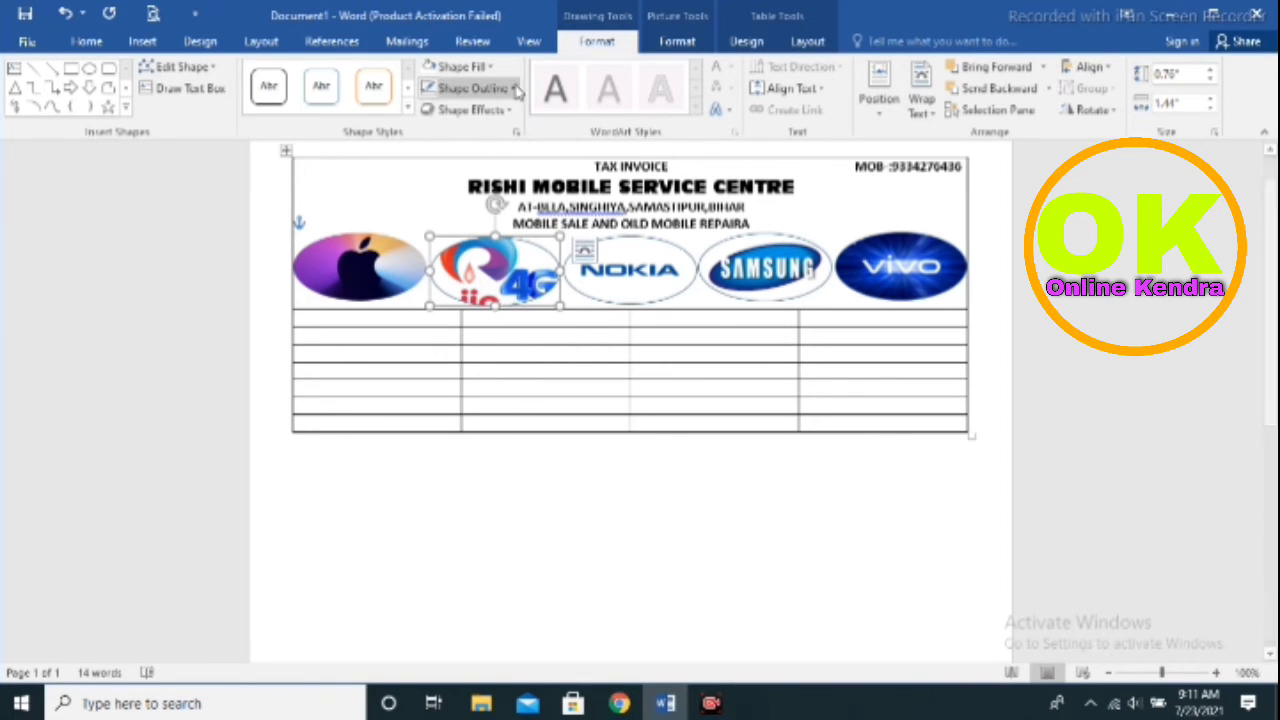
Set No Outline on the jio 4G, Nokia, Samsung and vivo logo ovals
click(500, 88)
click(458, 254)
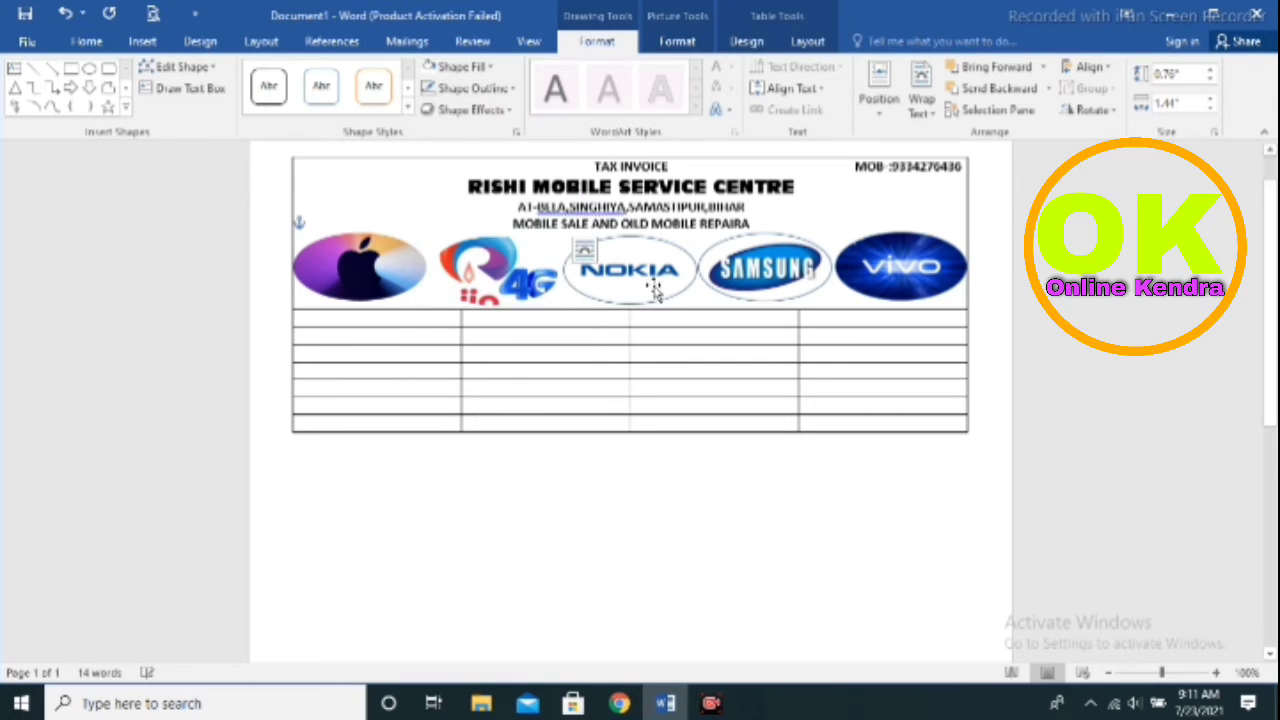
click(630, 283)
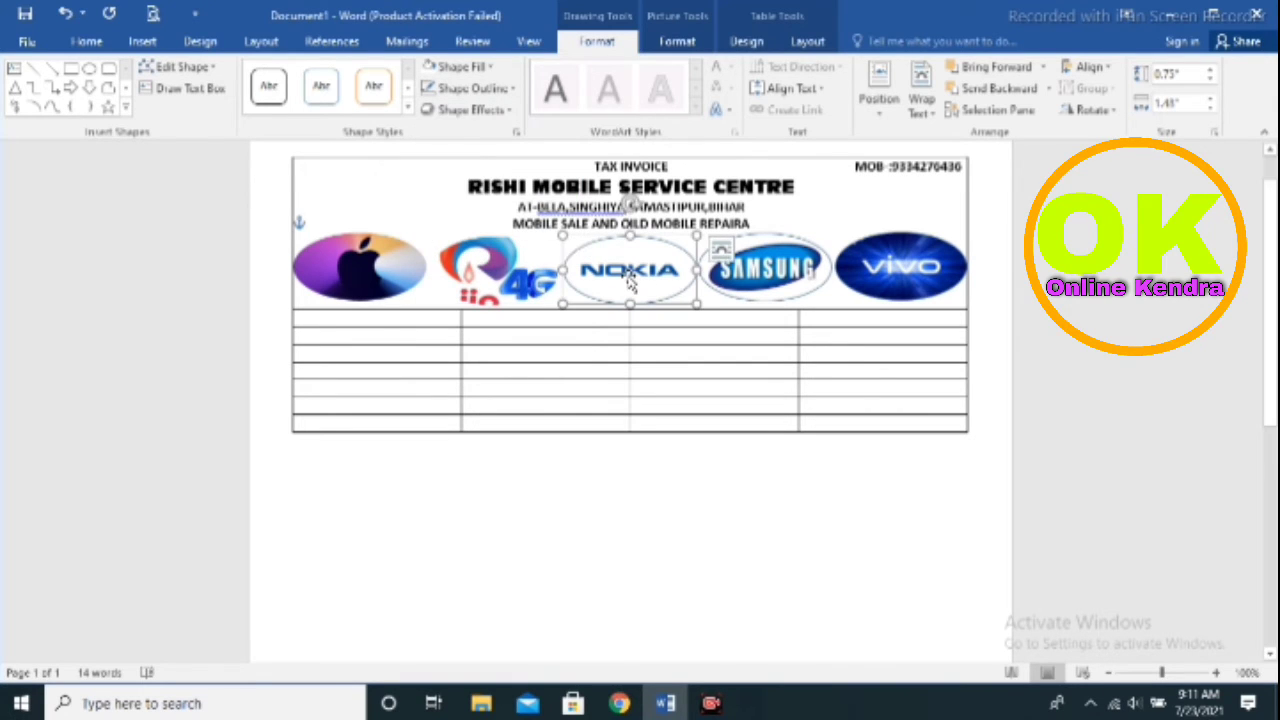
click(488, 88)
click(477, 255)
click(768, 285)
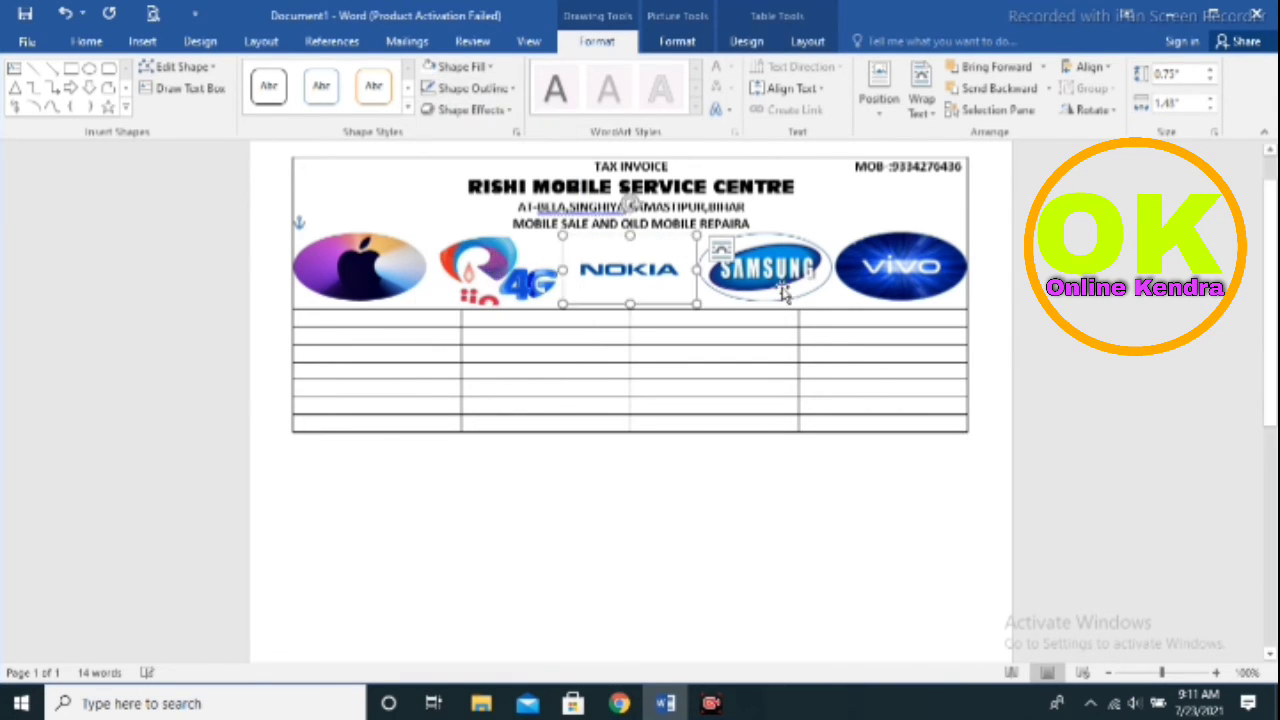
click(490, 88)
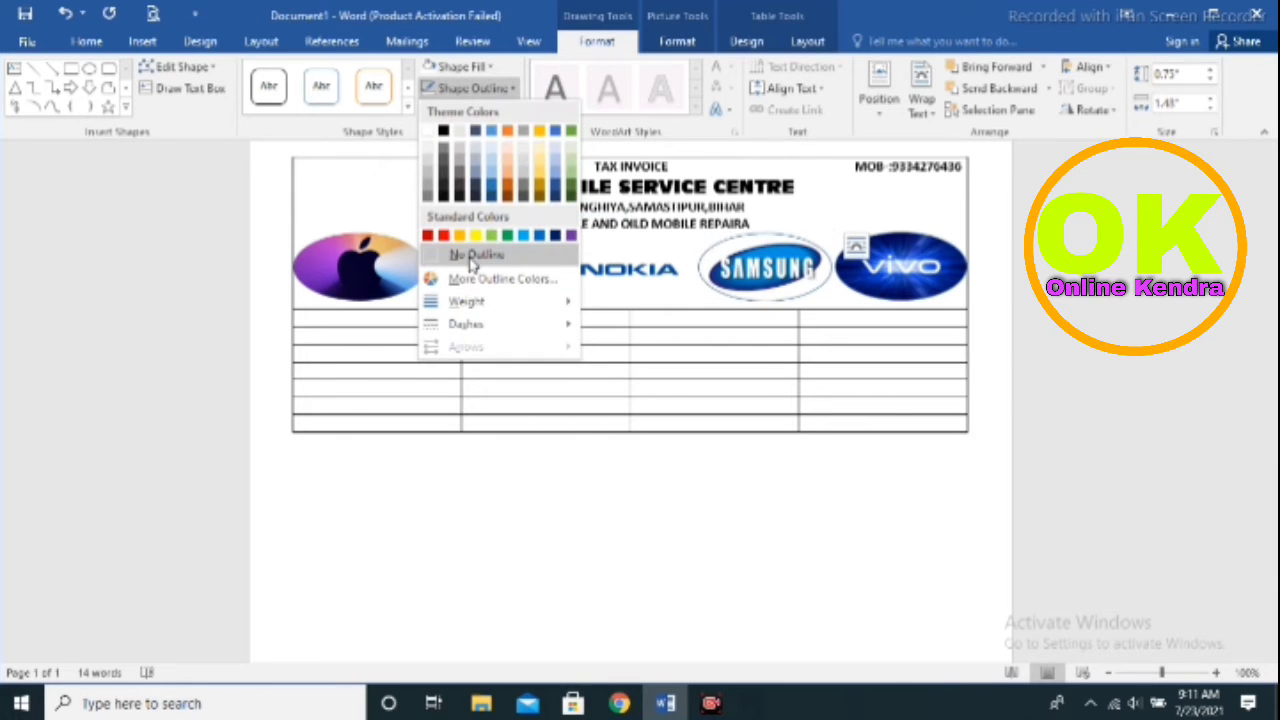
click(457, 254)
click(853, 268)
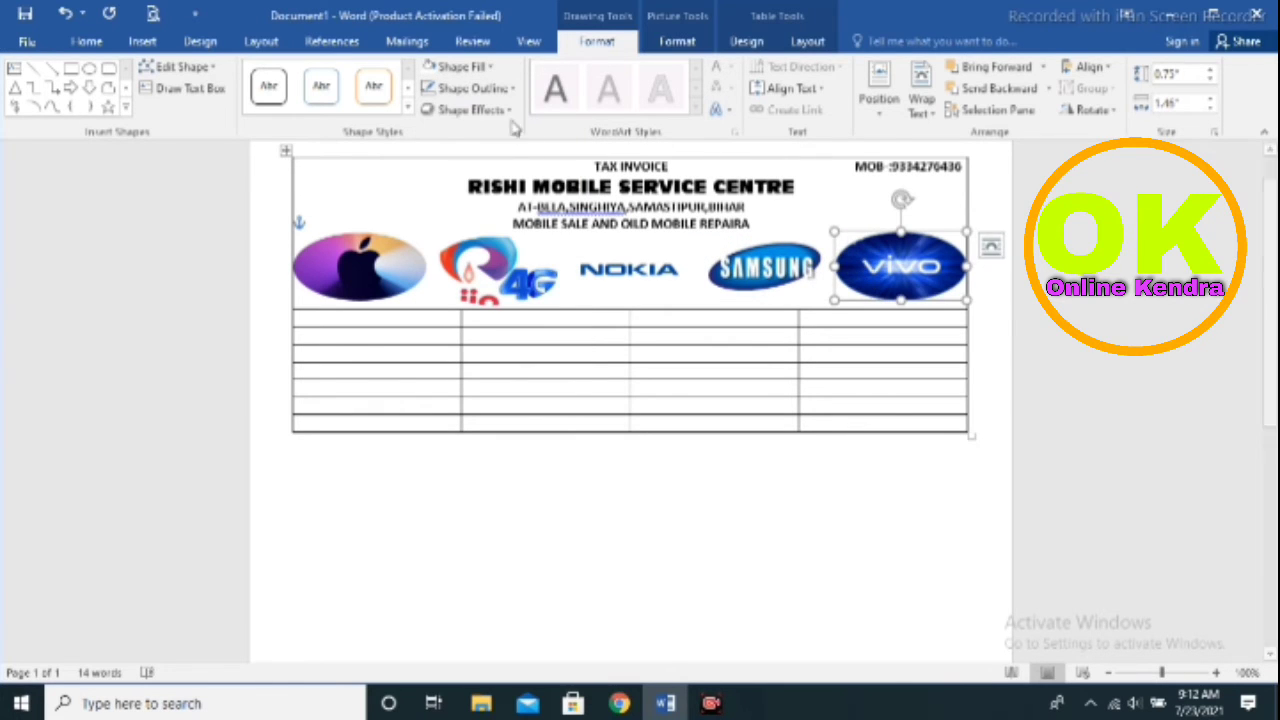
click(470, 88)
click(466, 254)
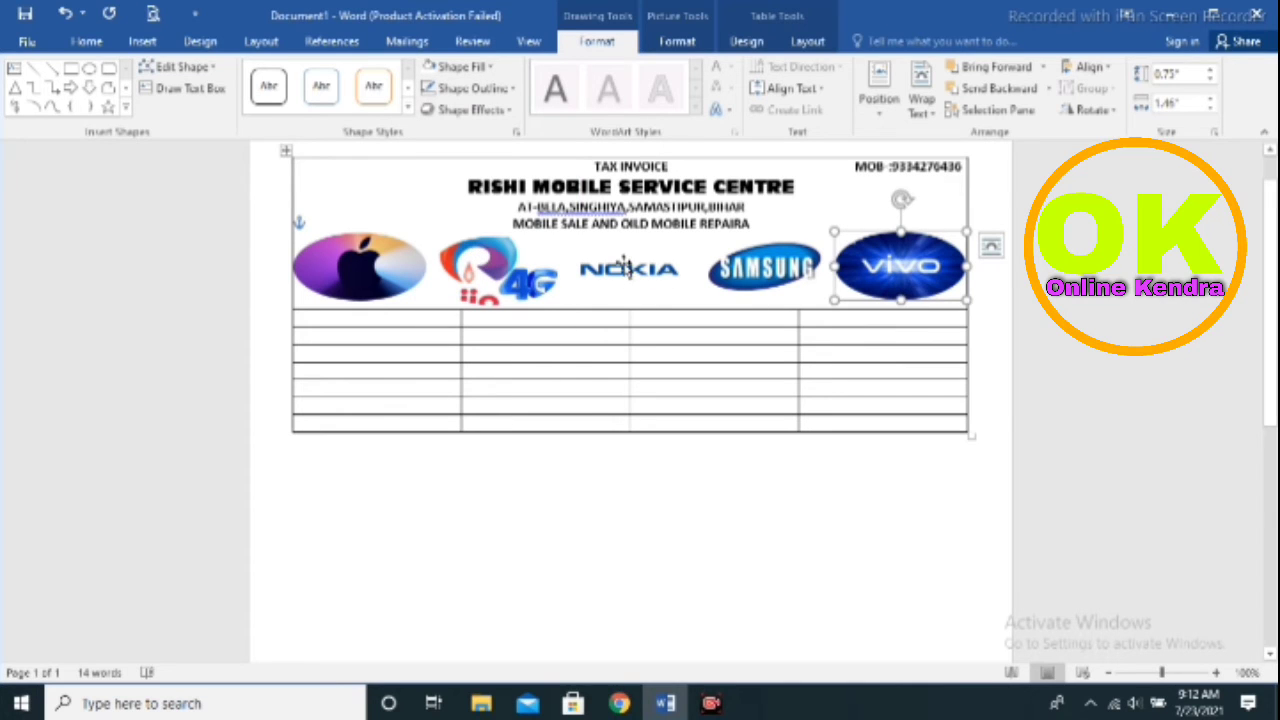
Select each of the five logo ovals in turn to confirm they are borderless
click(640, 280)
click(790, 272)
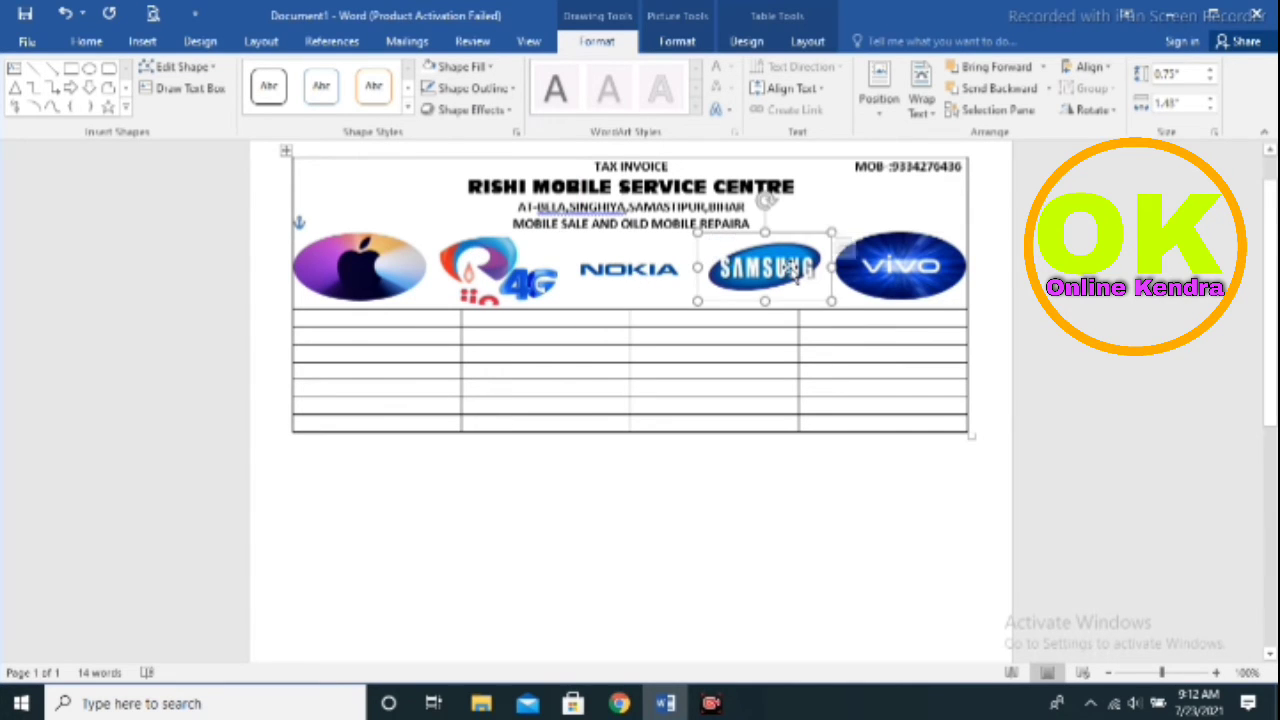
click(888, 284)
click(558, 272)
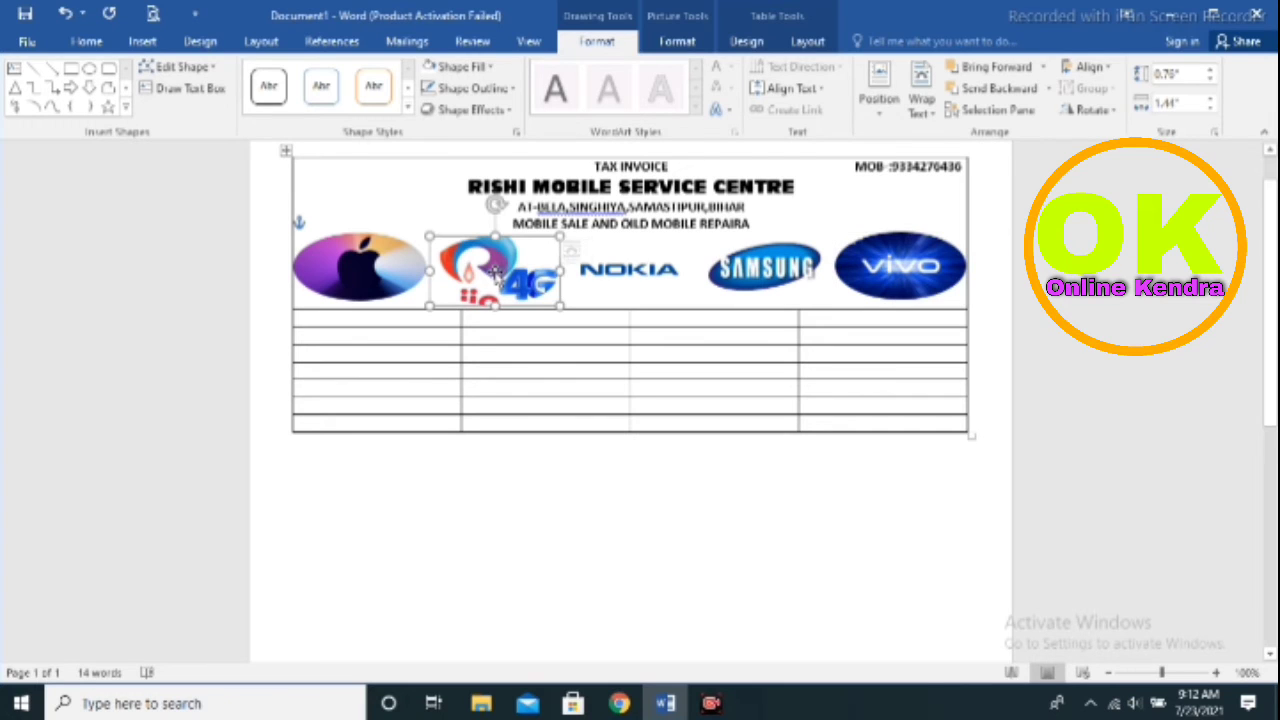
click(316, 262)
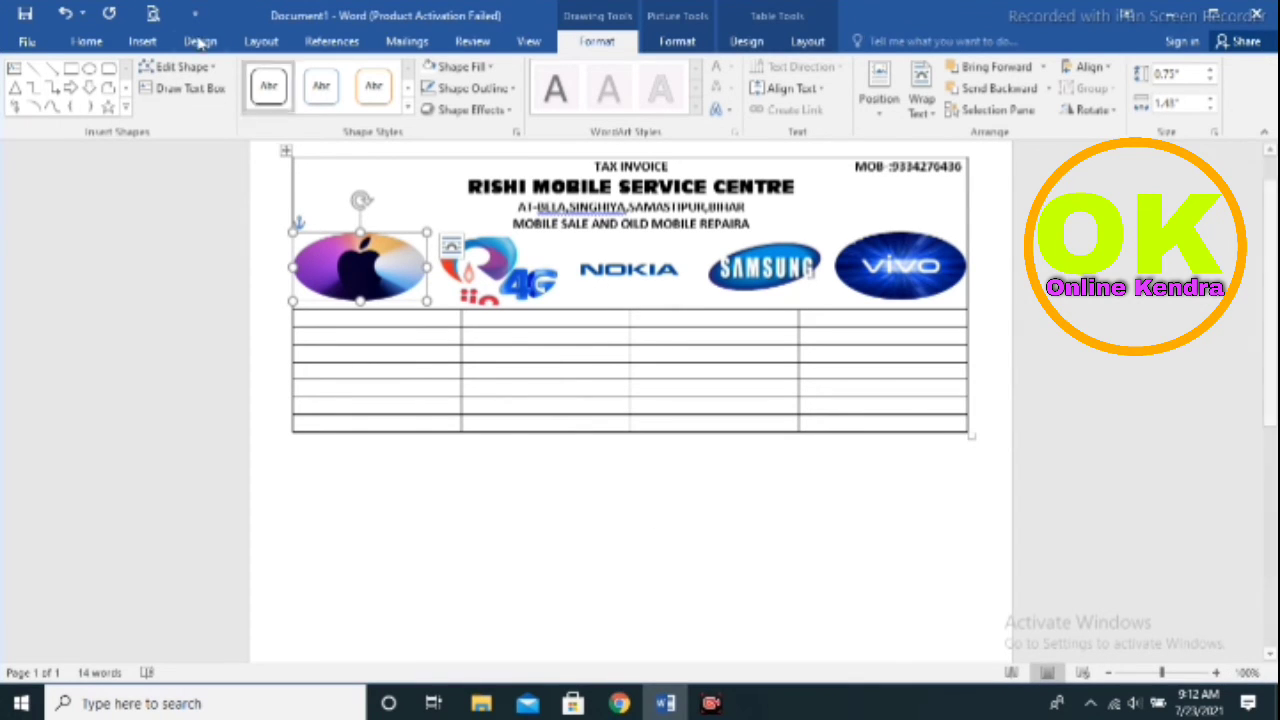
click(157, 48)
click(206, 50)
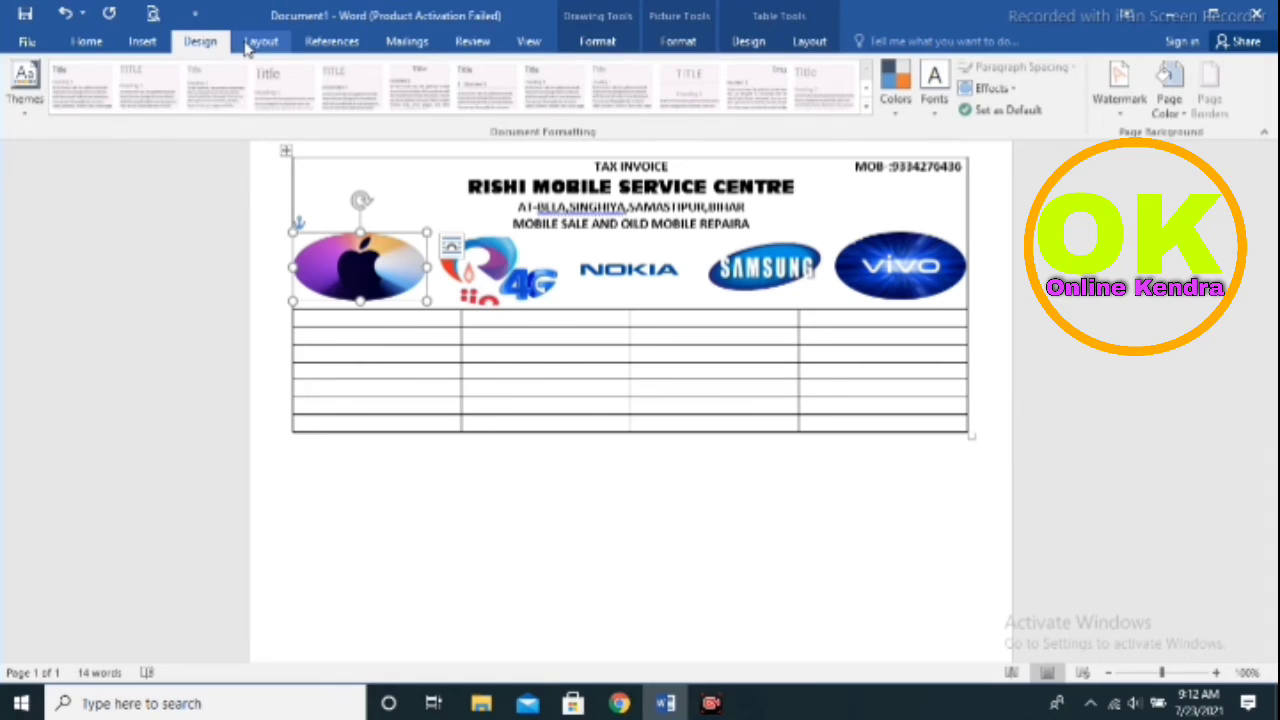
click(243, 50)
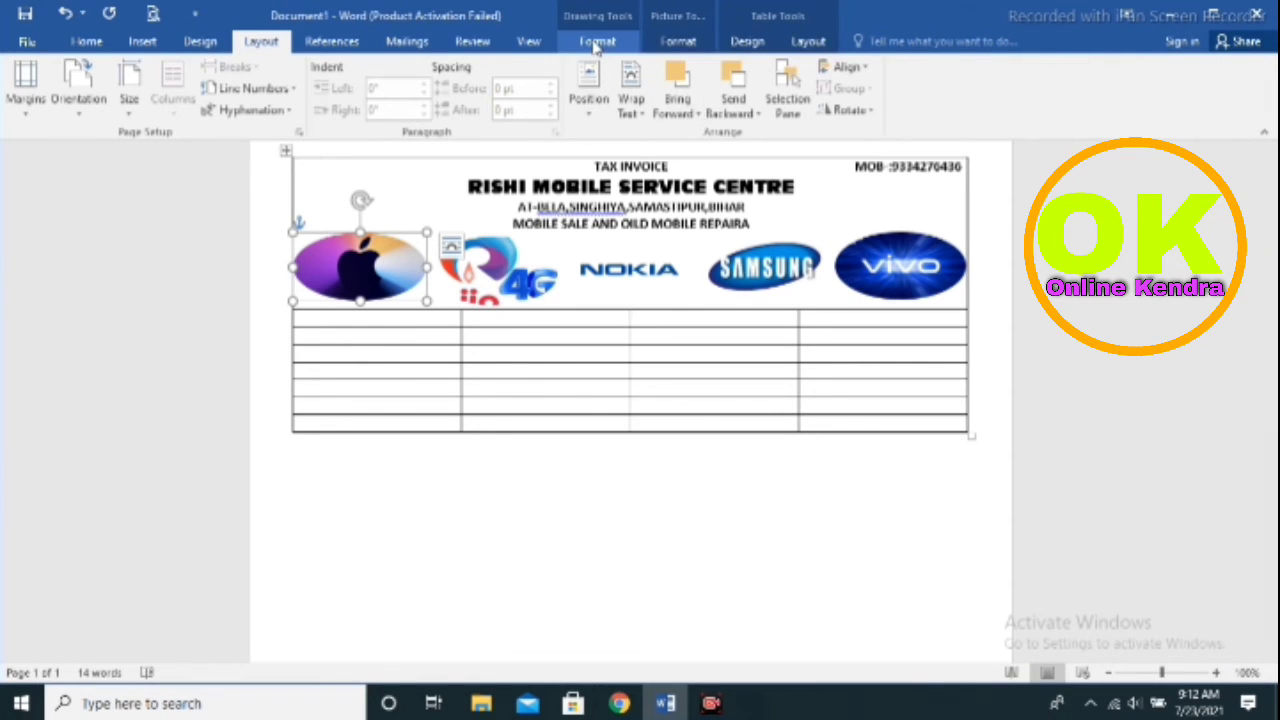
click(808, 41)
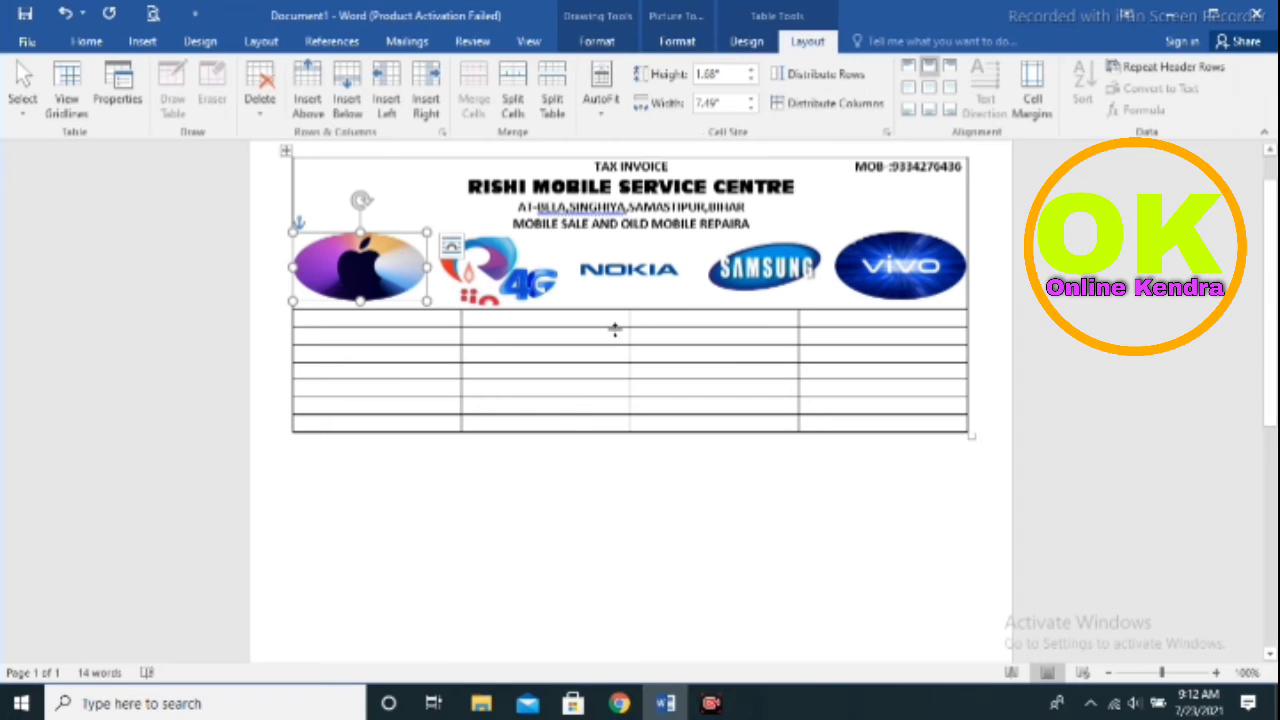
drag(614, 327, 633, 451)
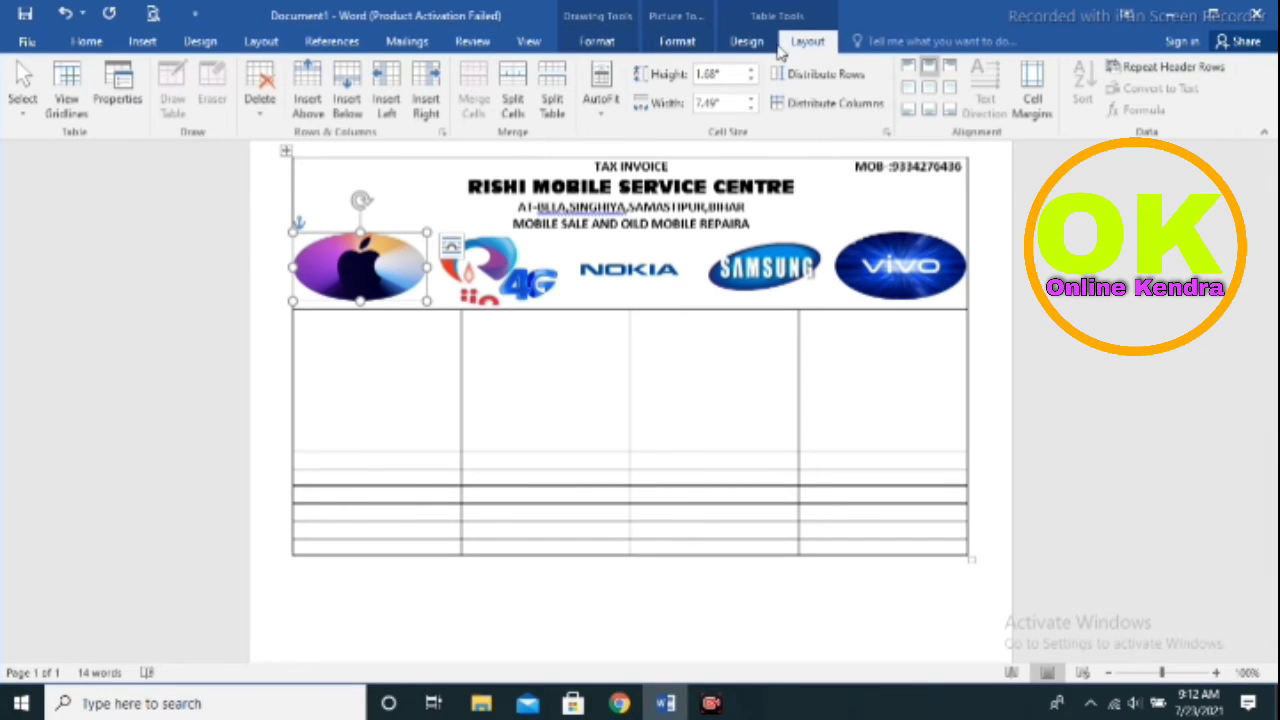
click(746, 42)
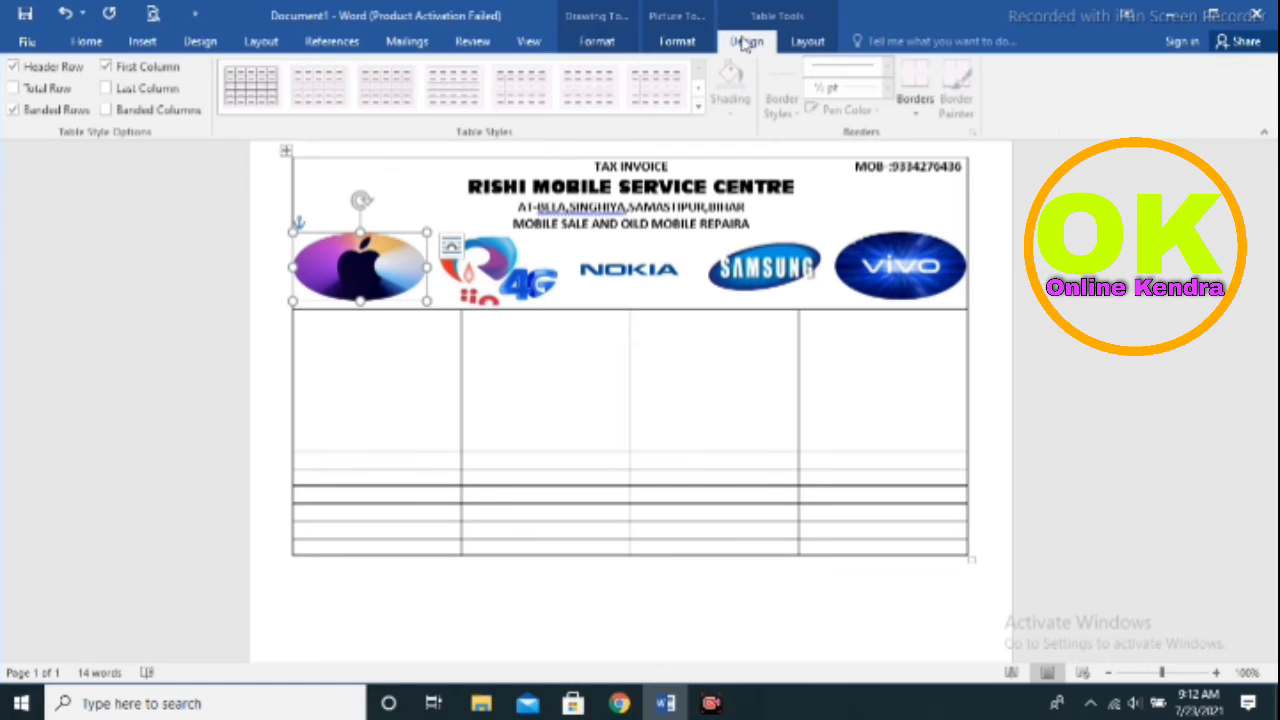
click(200, 41)
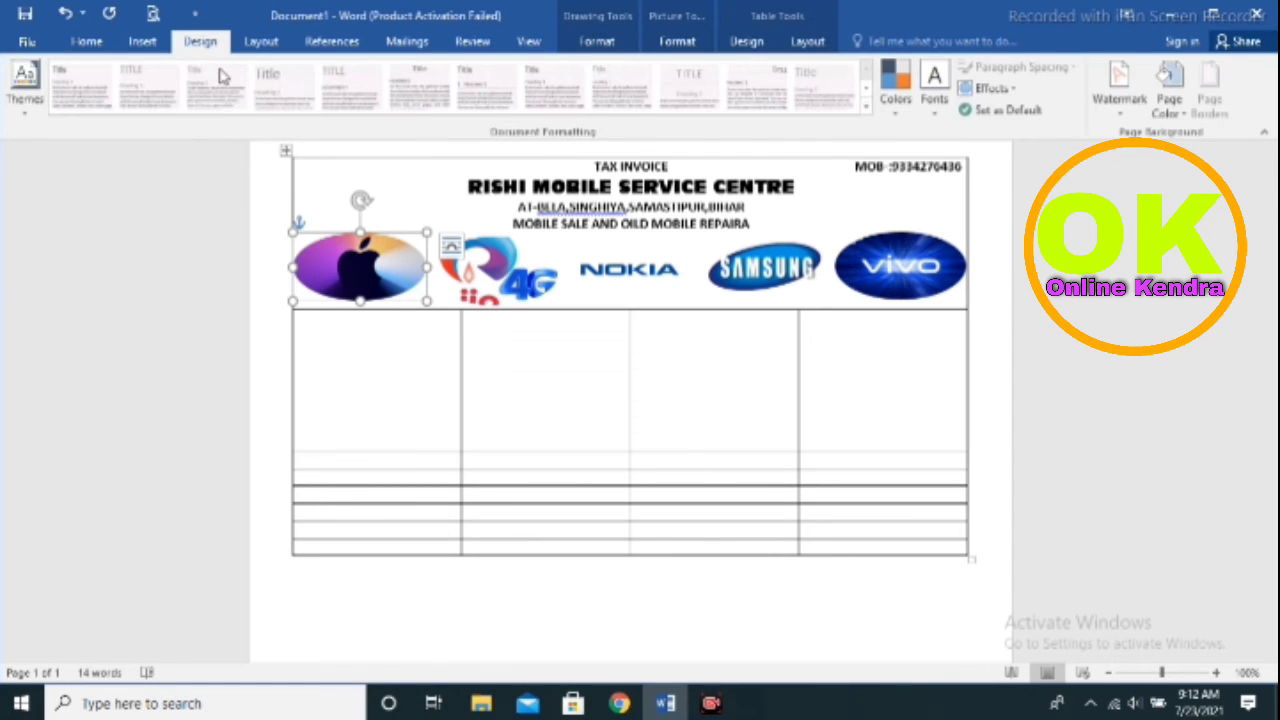
click(262, 42)
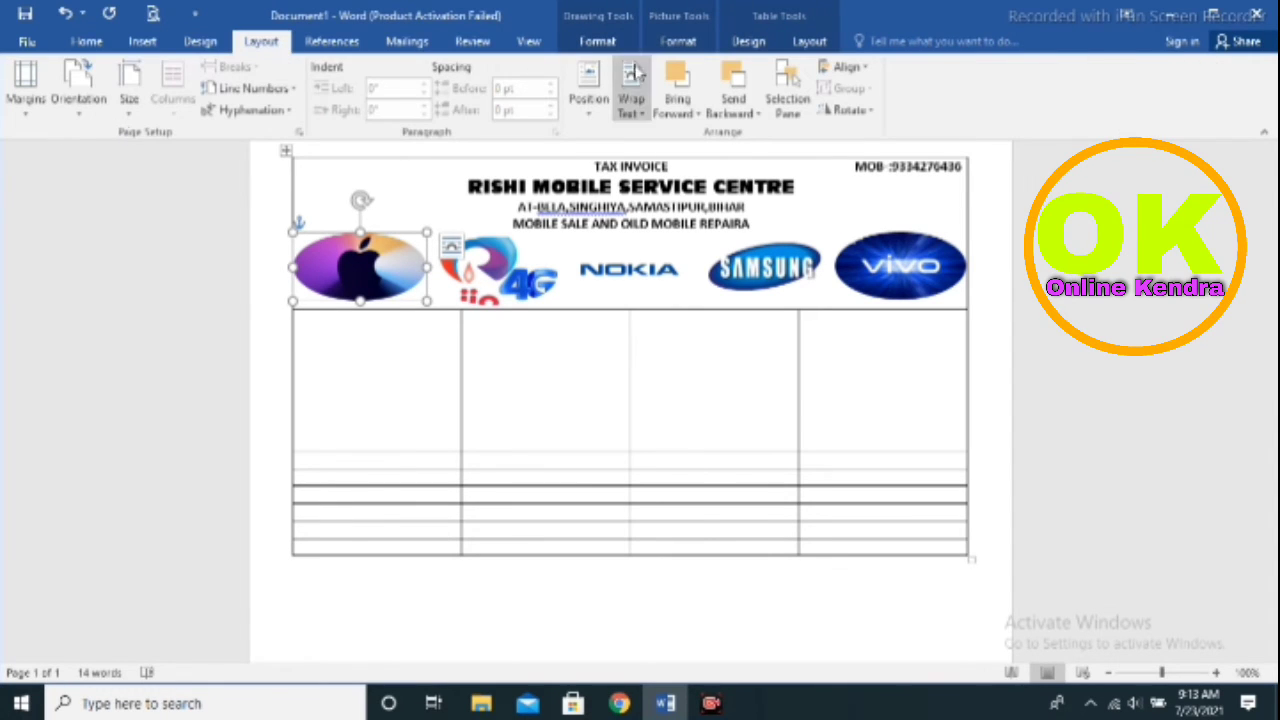
click(137, 42)
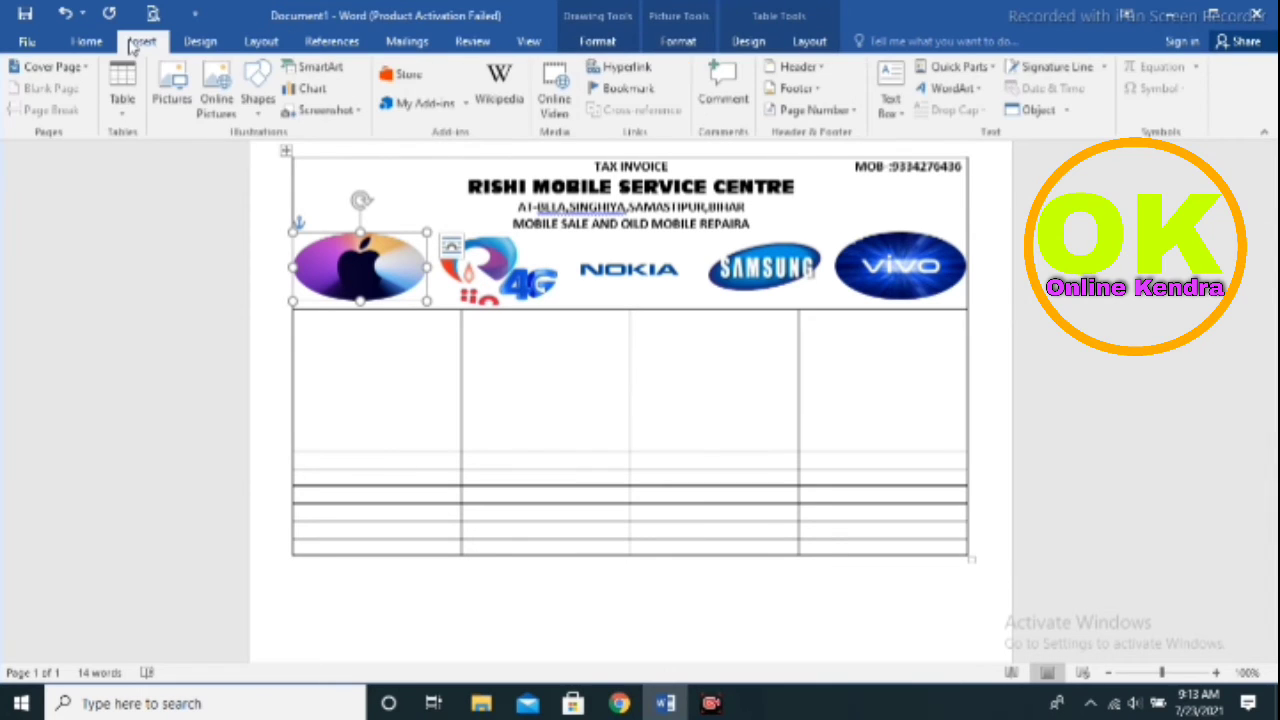
click(200, 41)
click(262, 42)
click(341, 44)
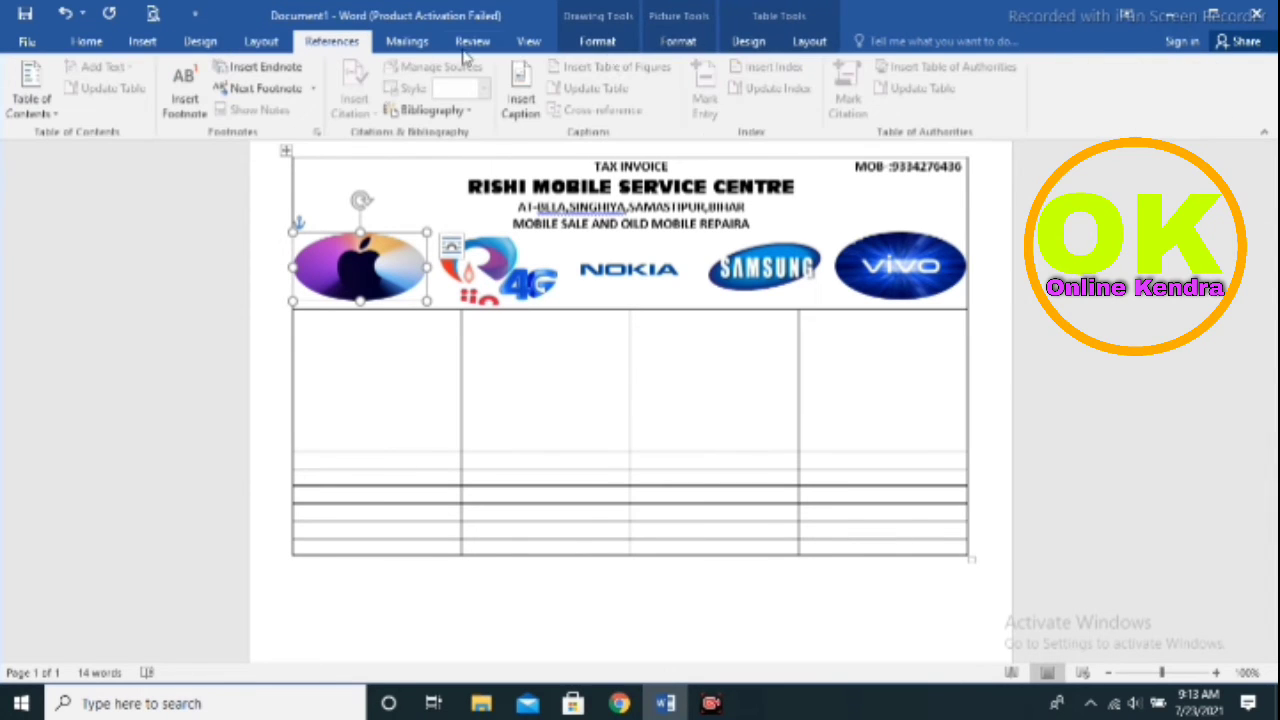
click(677, 42)
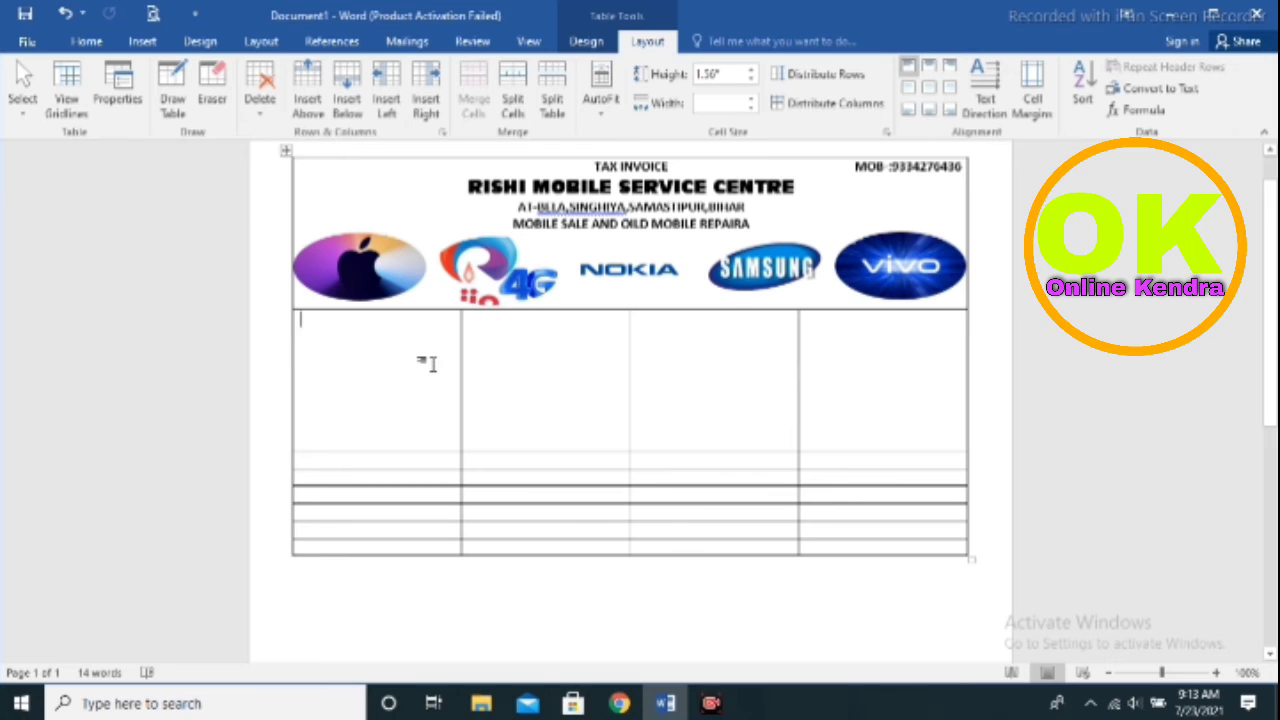
Erase the three column partitions in the row below the logos, leaving one wide cell
drag(430, 364, 543, 380)
click(211, 98)
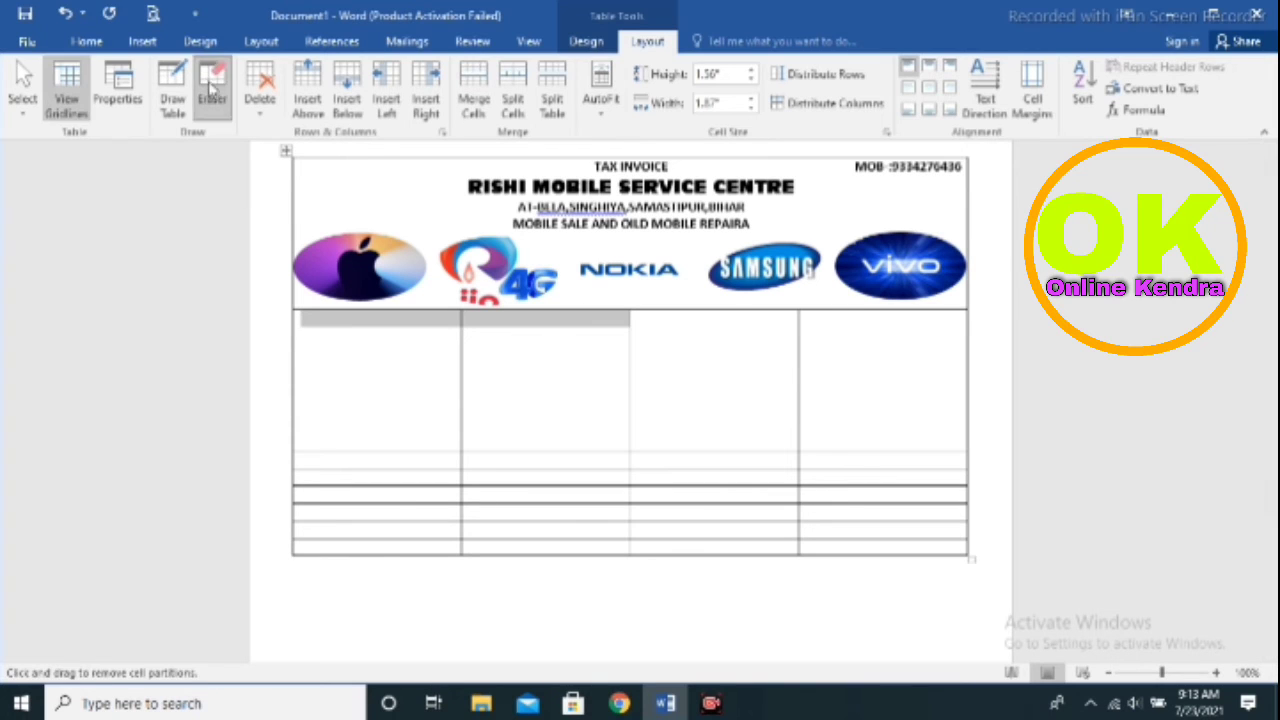
drag(435, 386, 837, 397)
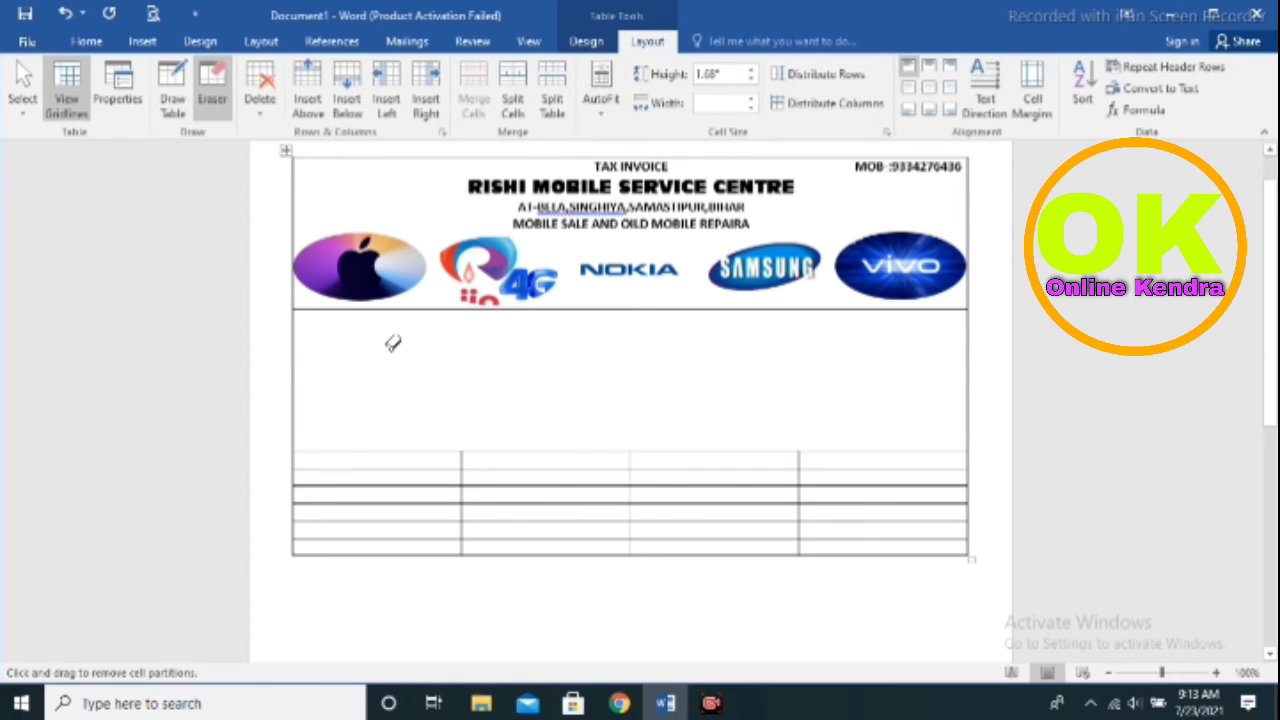
click(142, 41)
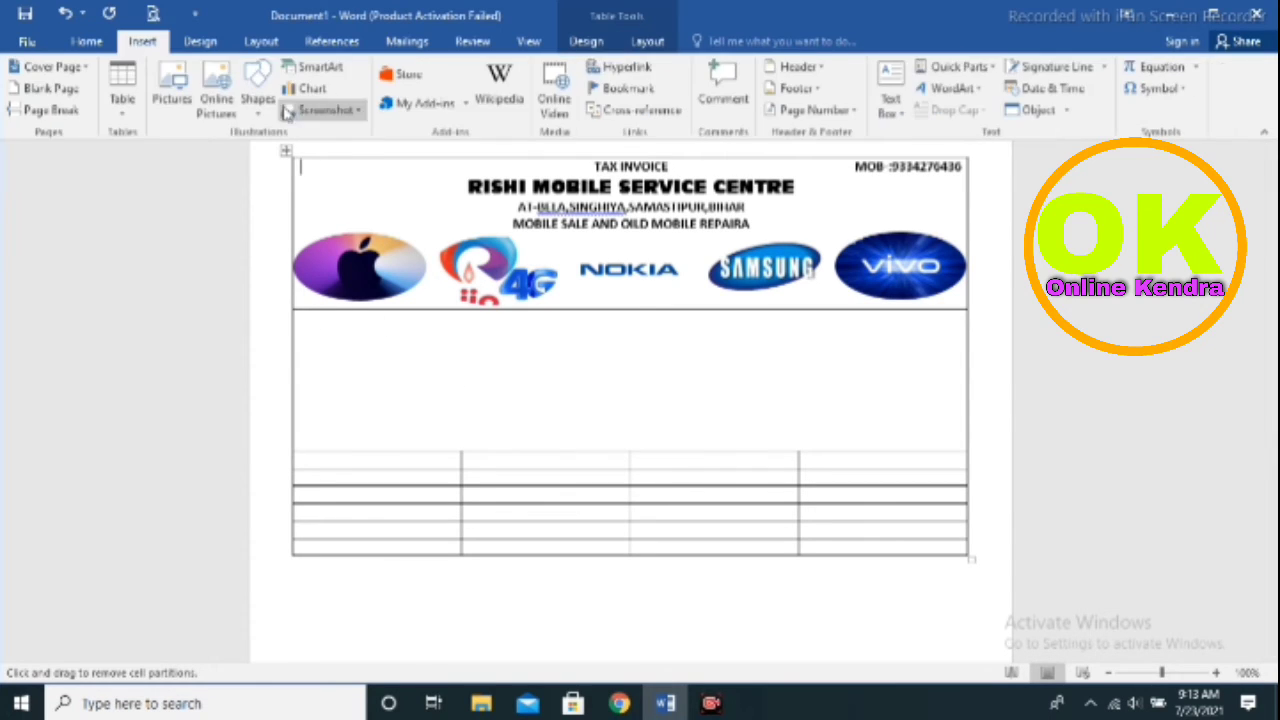
click(90, 42)
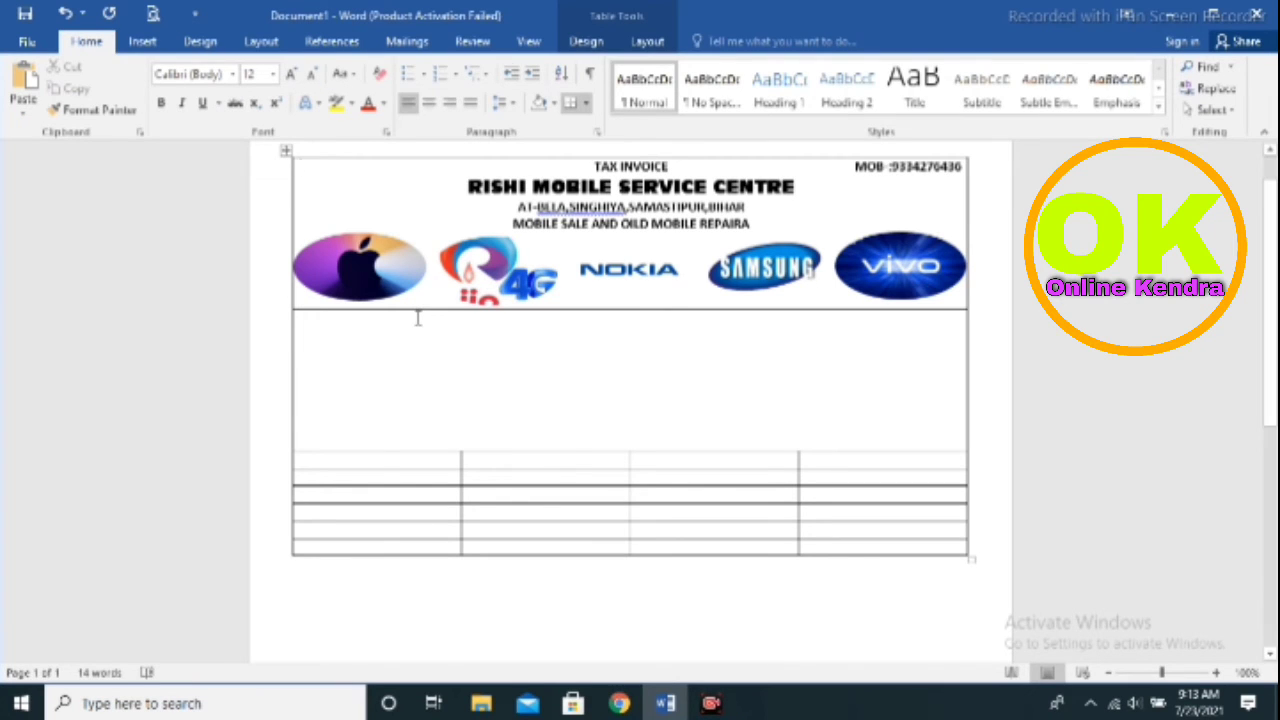
Type dotted NO., DATE, COUSTUMER NAME M/S, ADDRESS, MOB and PIN lines into the merged cell
text(NO)
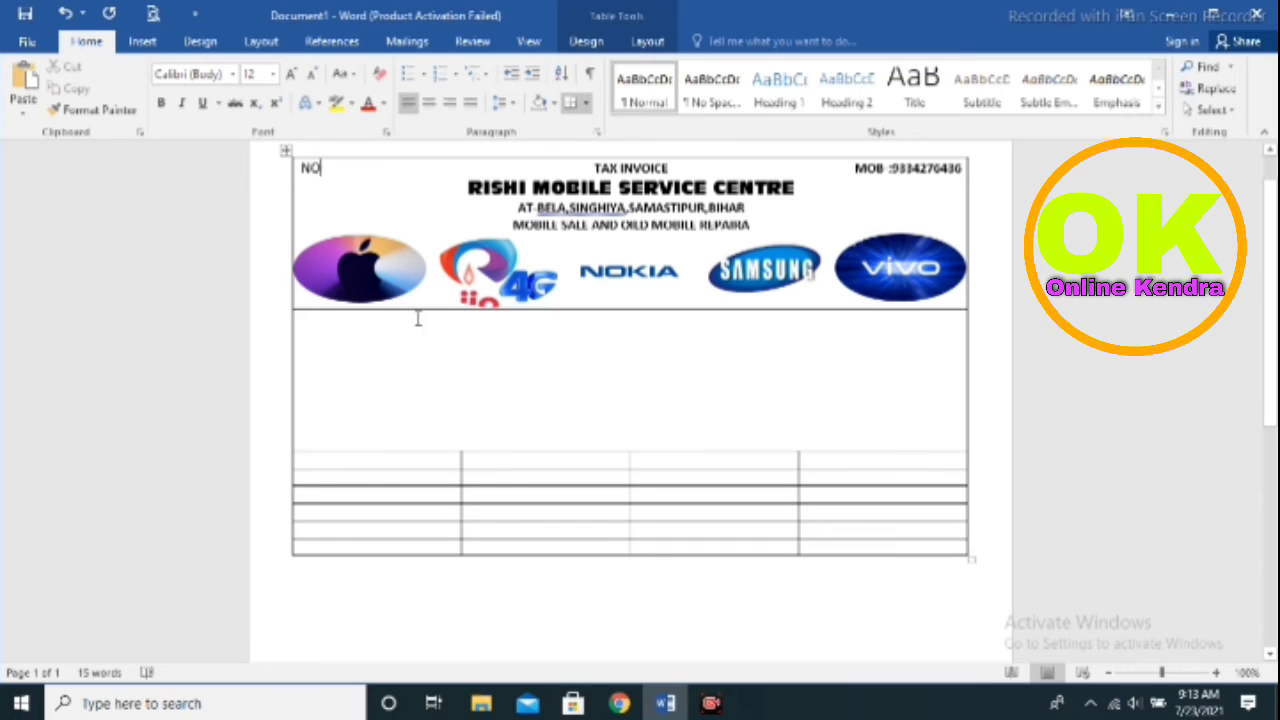
key(BackSpace)
key(BackSpace)
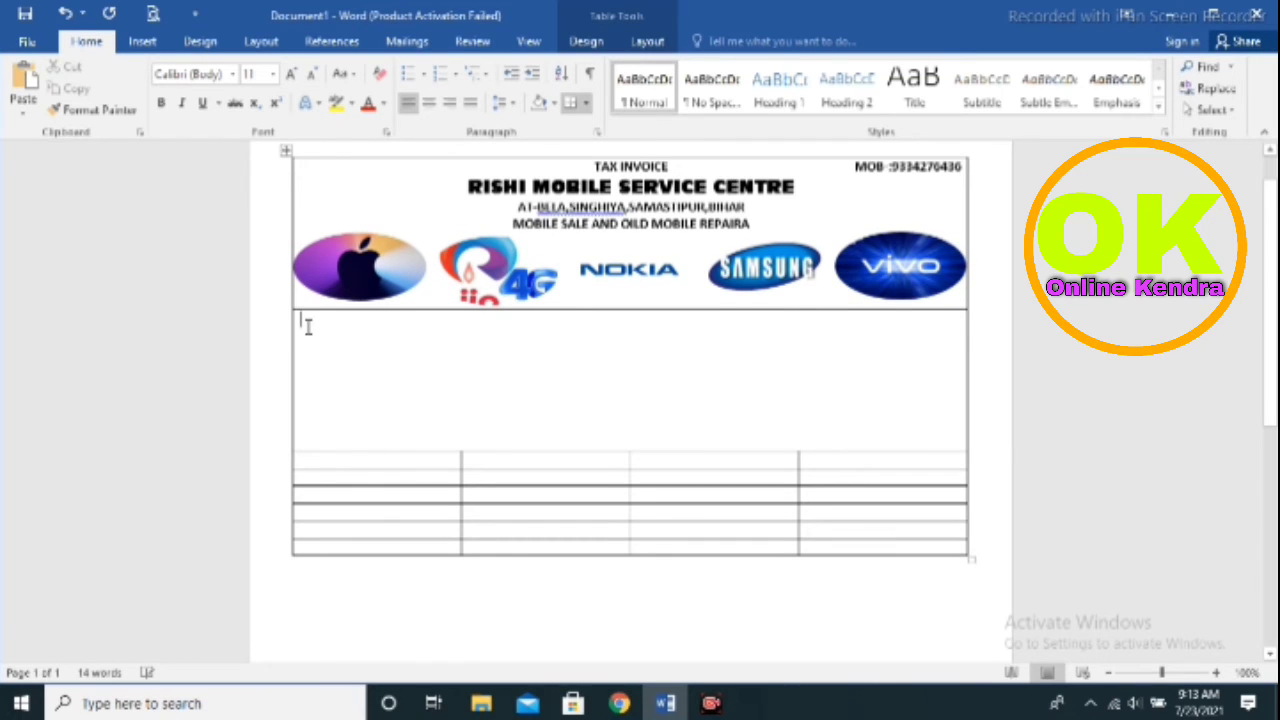
text(NO)
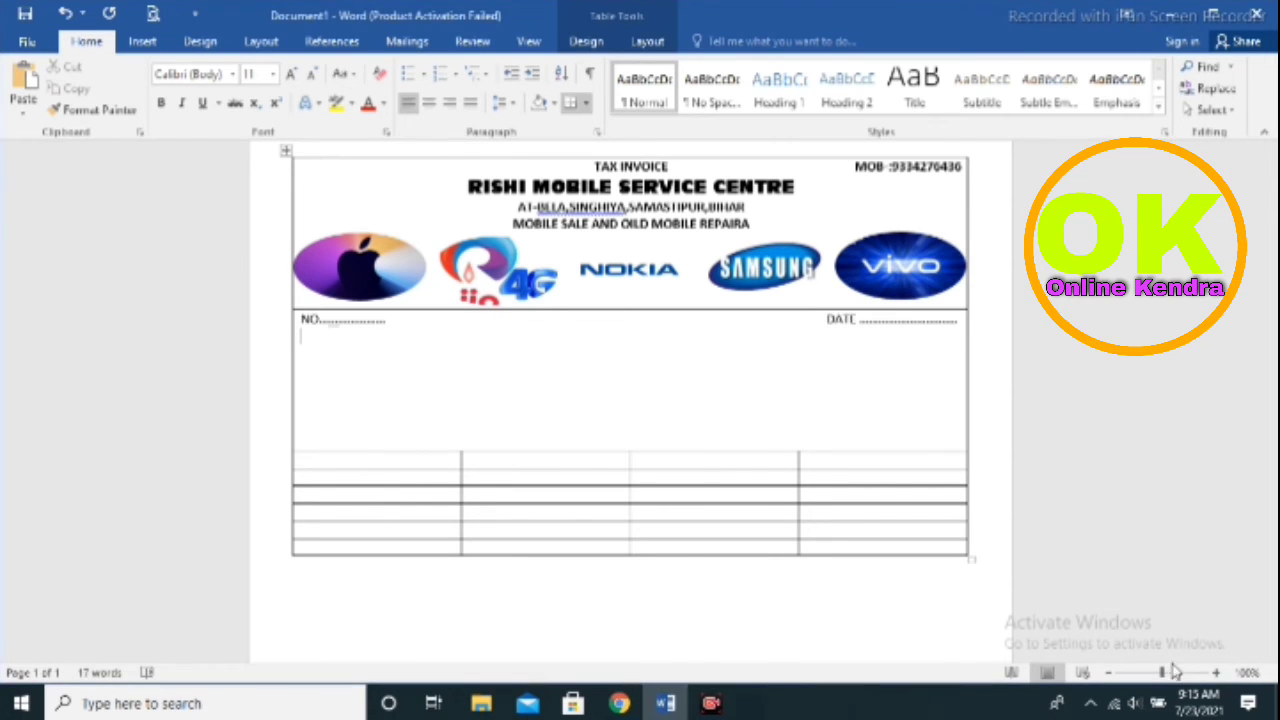
text(COUS)
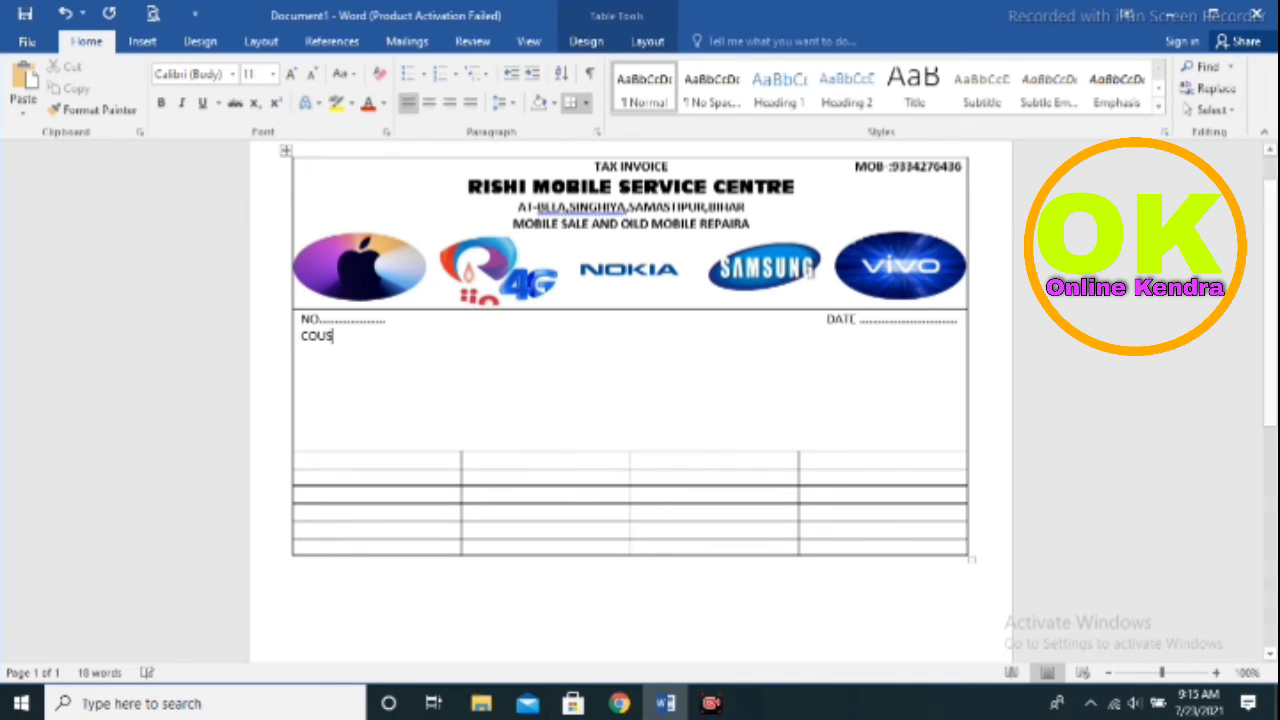
text(T)
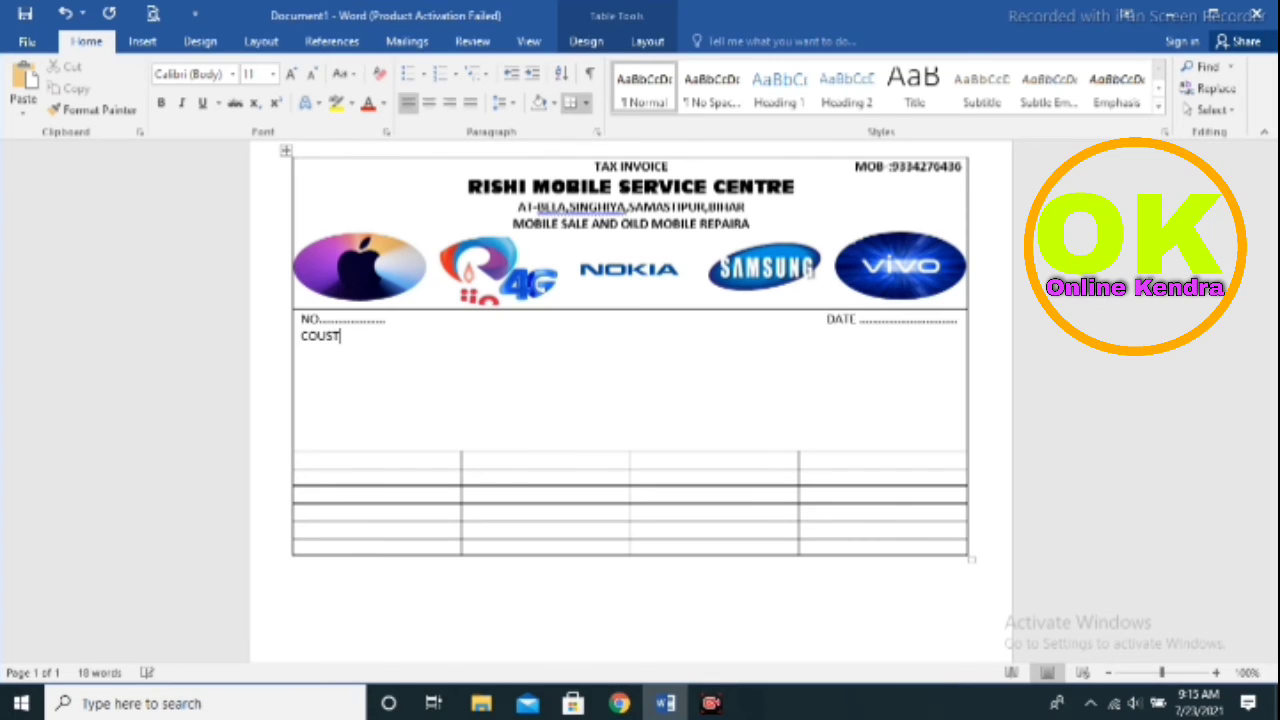
text(UMER NAM)
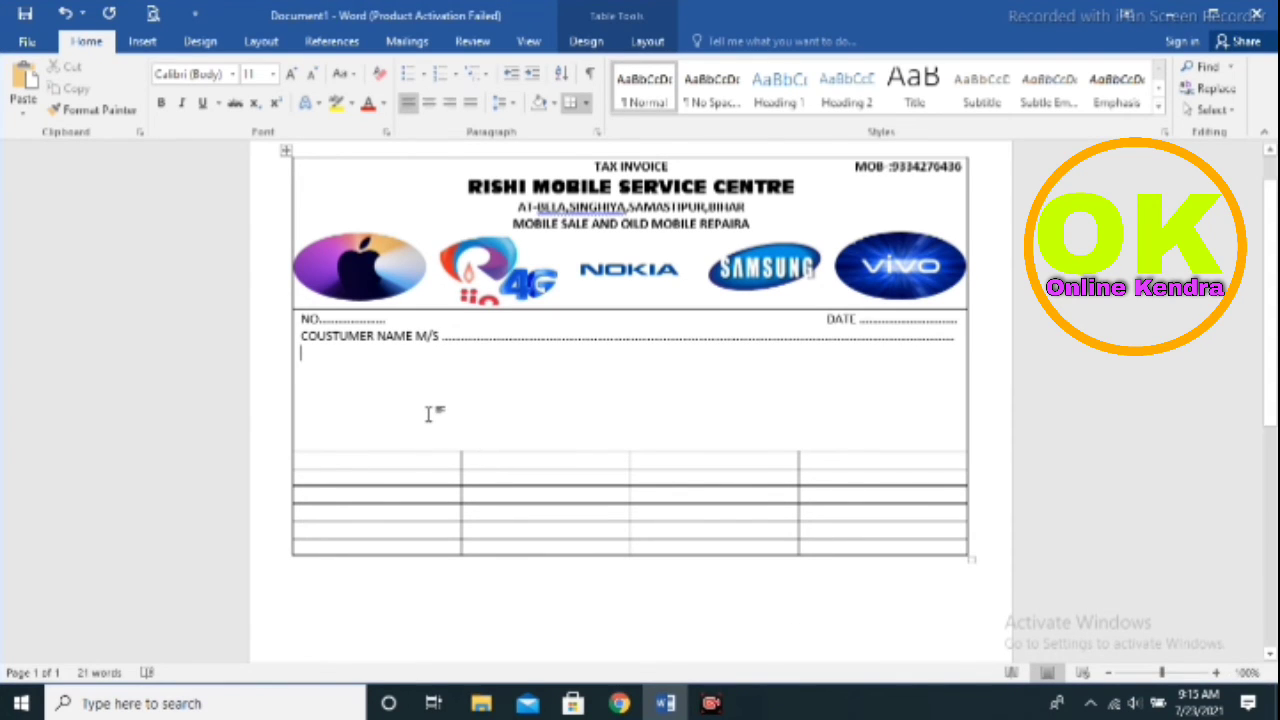
text(ADD)
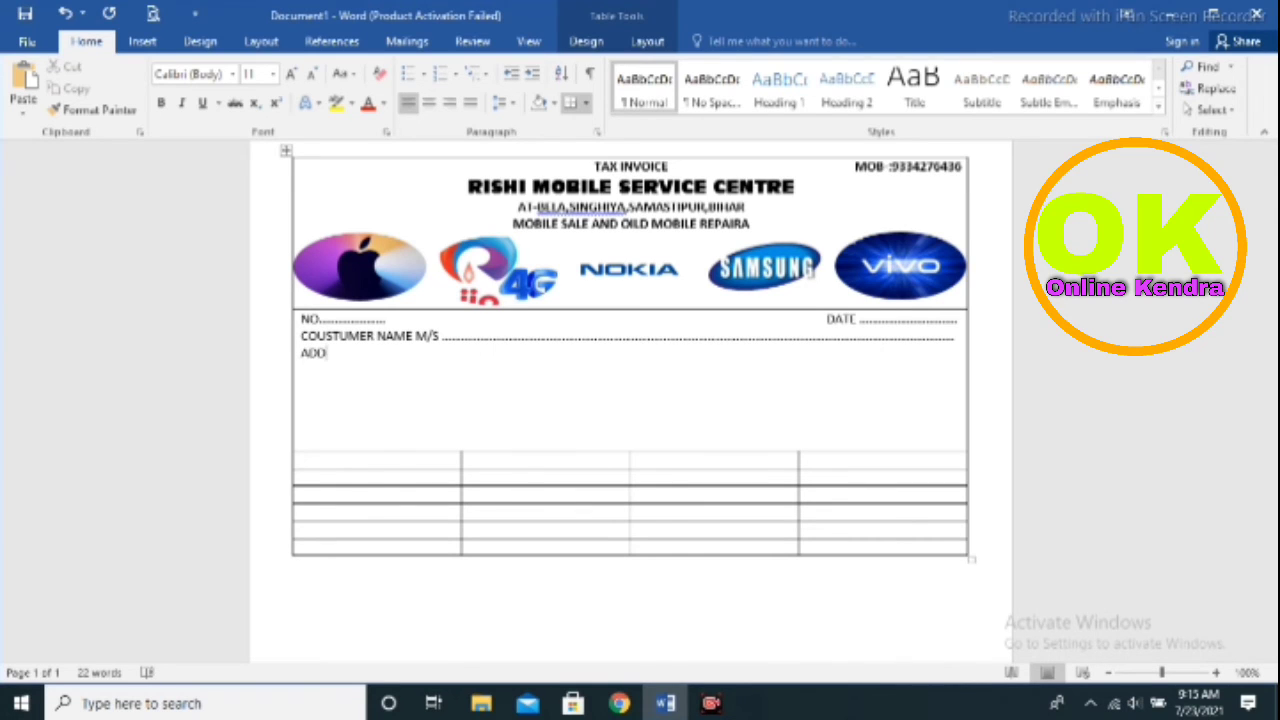
text(RESS :)
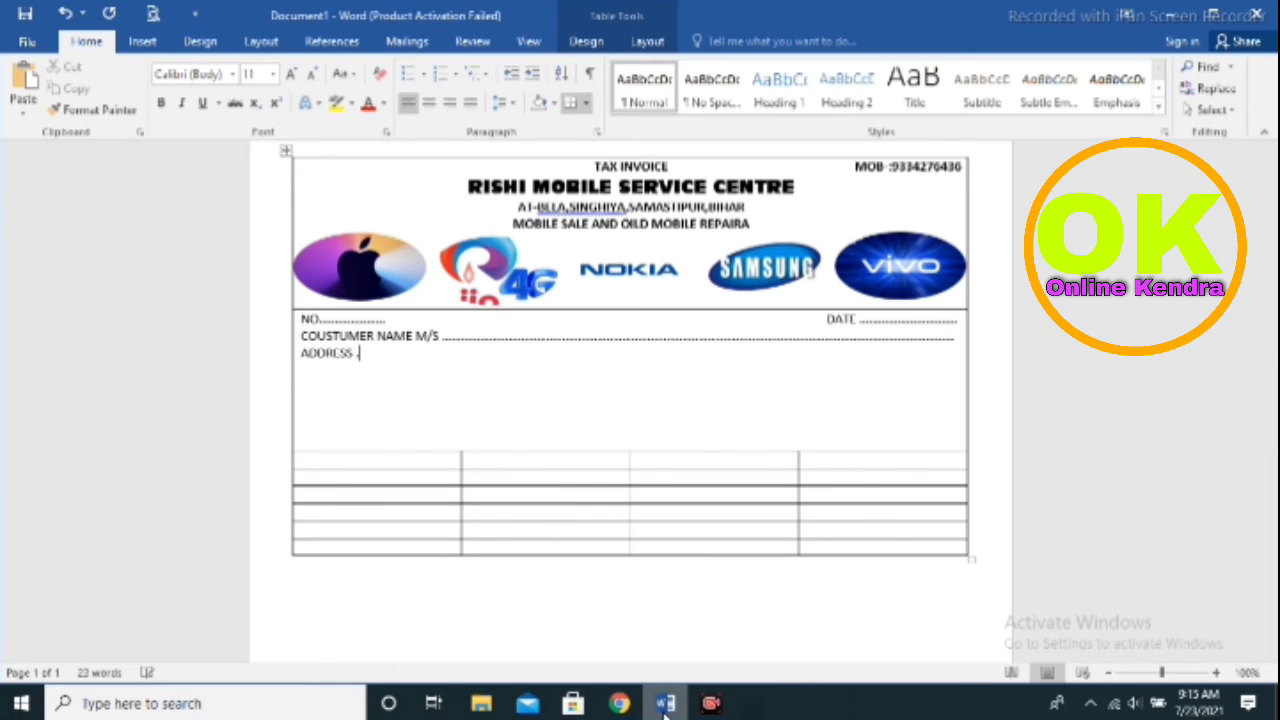
text(.......)
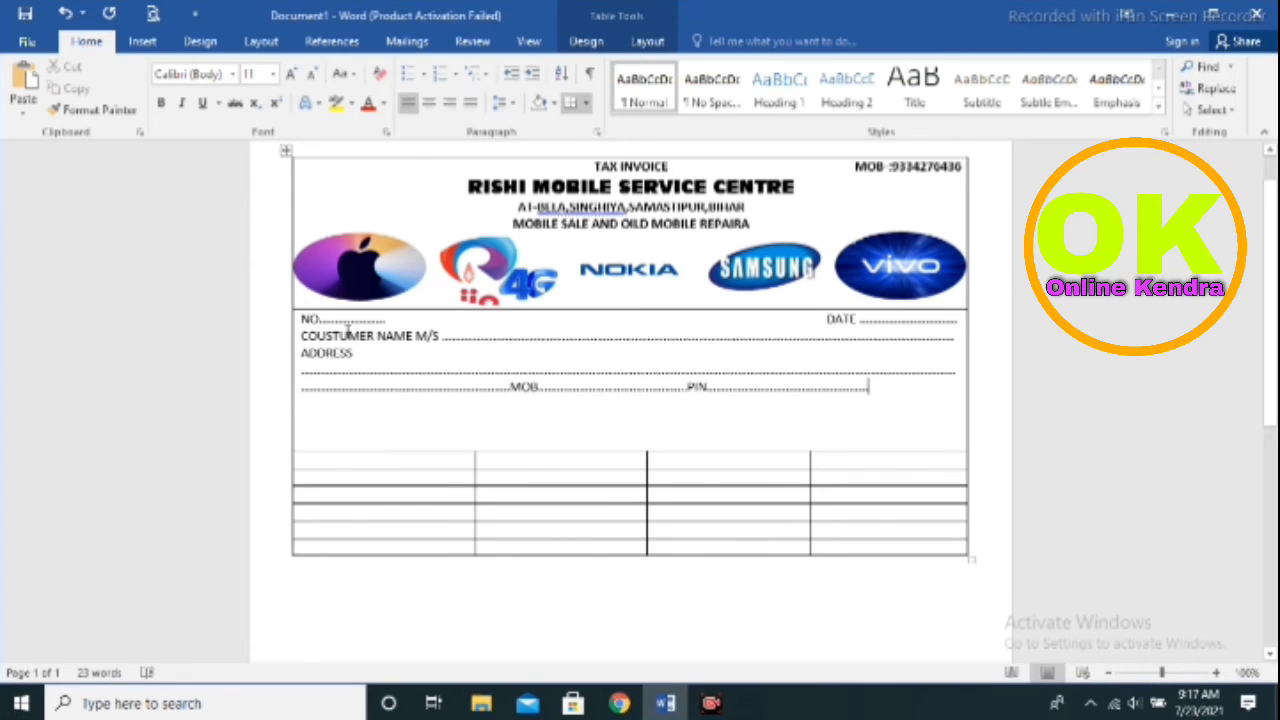
click(310, 342)
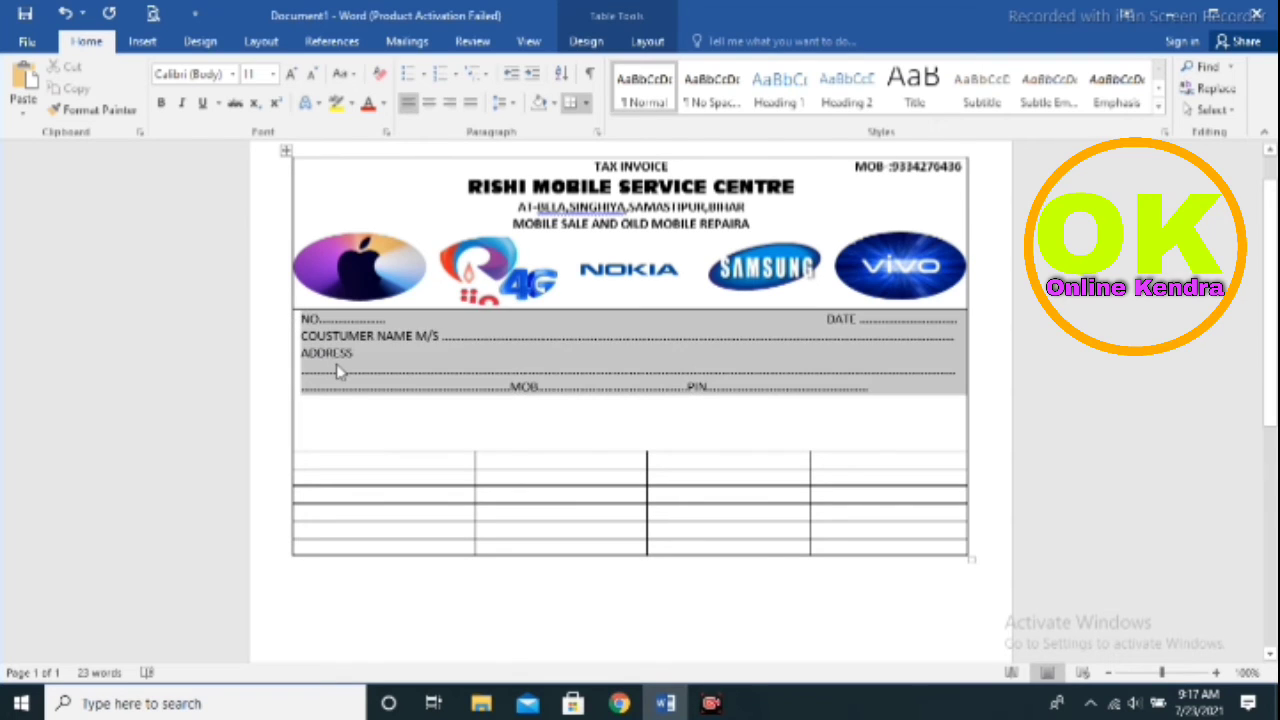
Apply 1.15 line spacing to the selected customer details cell
click(574, 105)
click(586, 105)
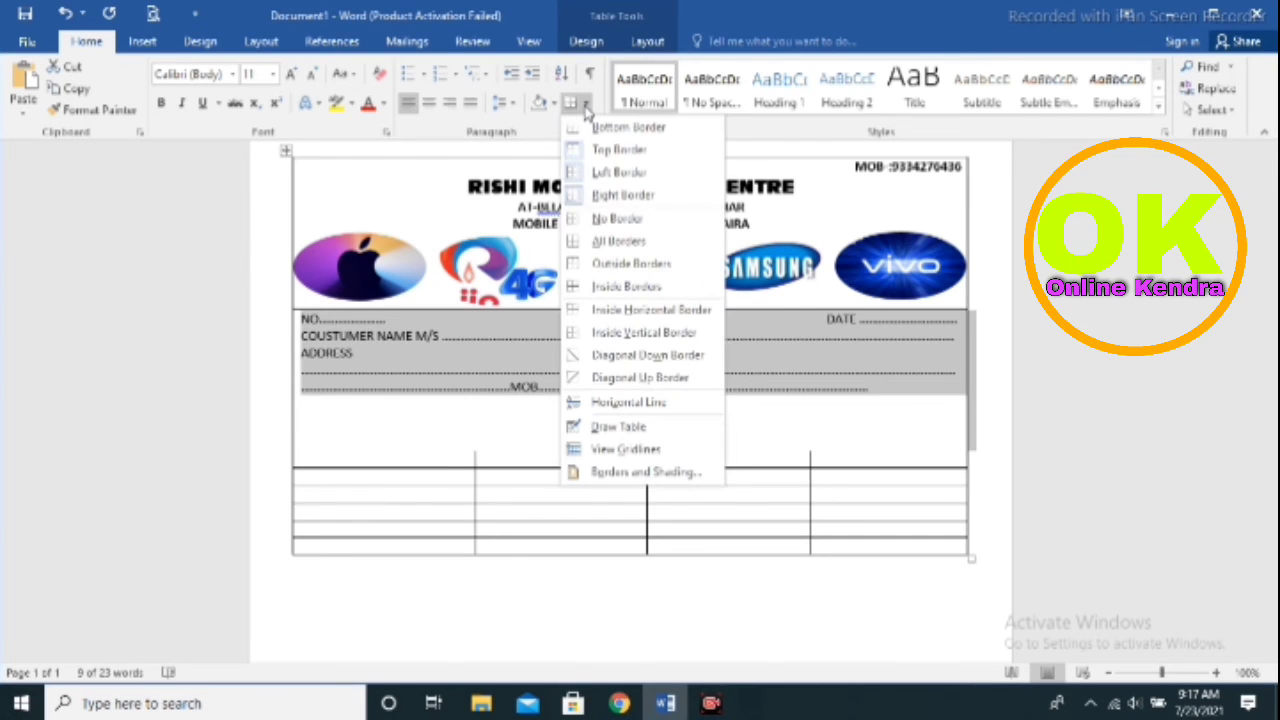
click(586, 105)
click(507, 103)
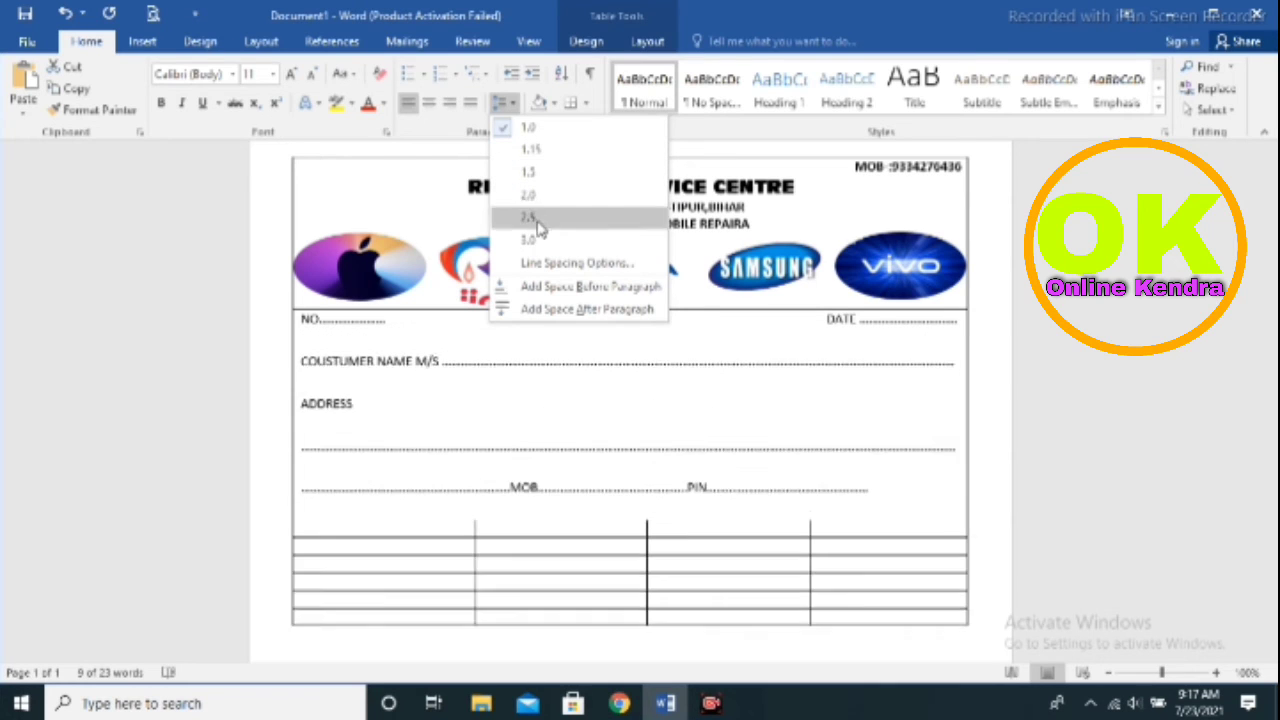
click(531, 150)
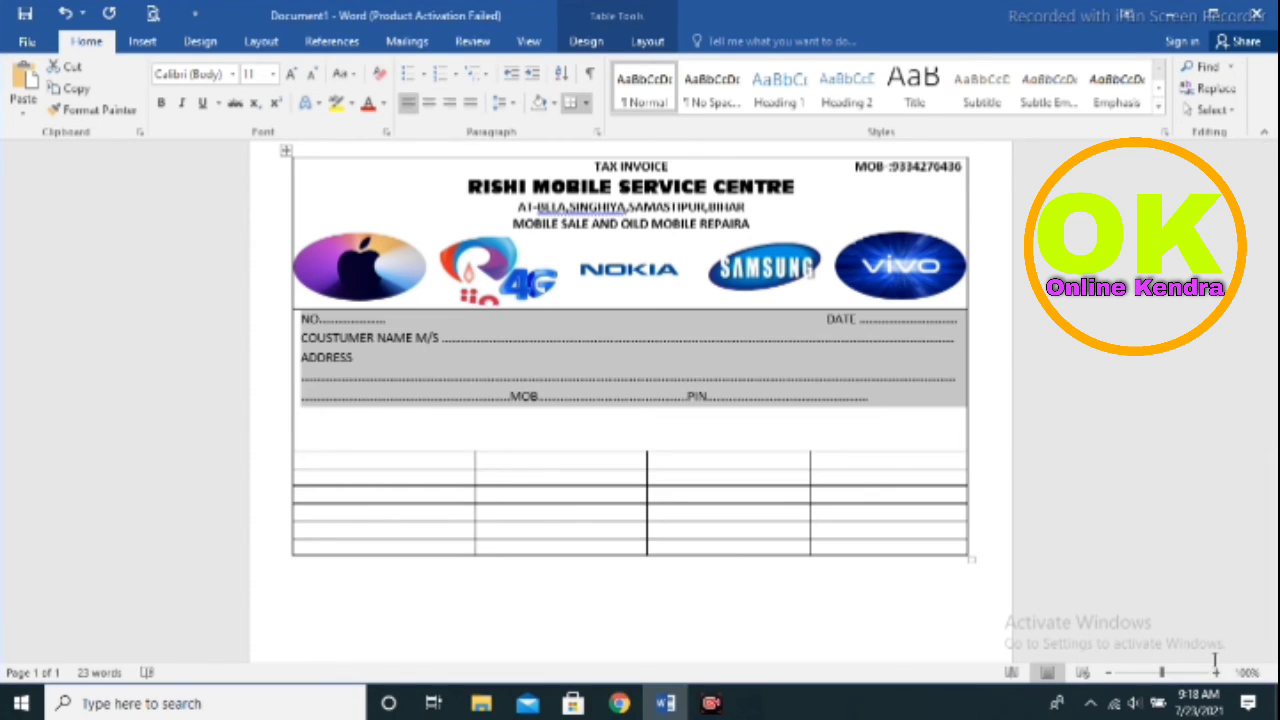
click(614, 418)
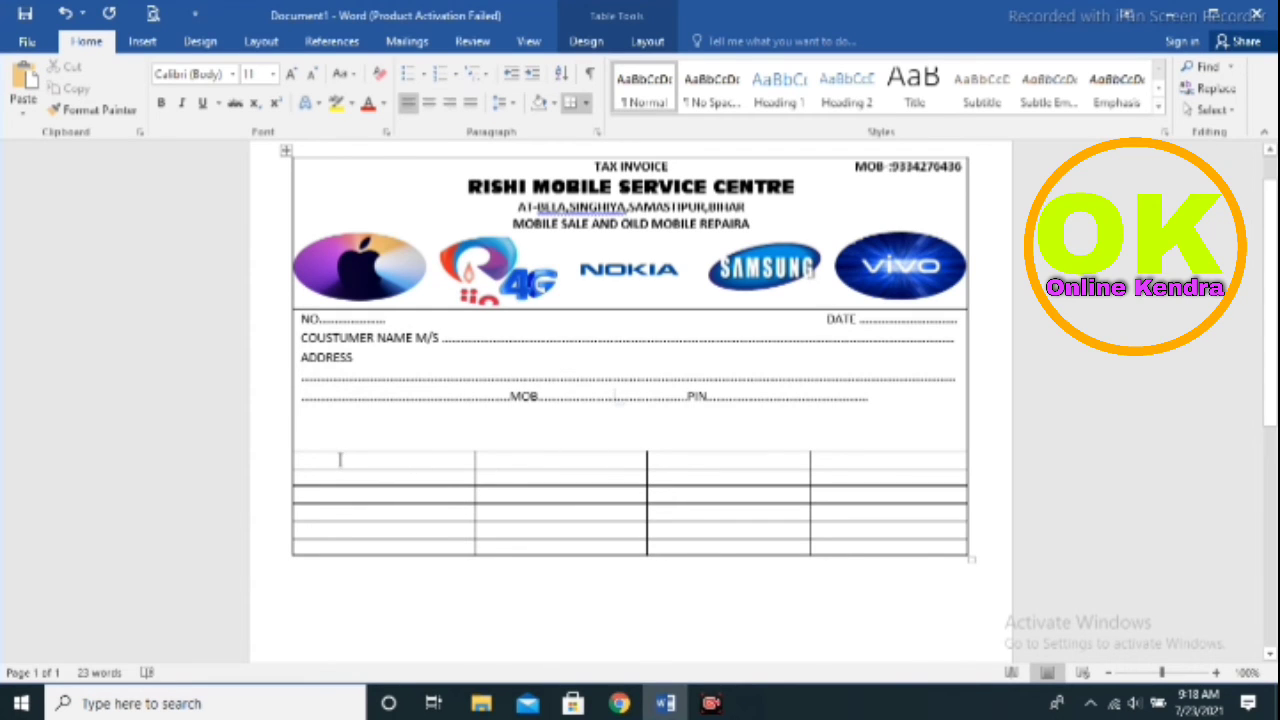
Nudge the item table's top border down and center the text in its top row
drag(340, 459, 503, 466)
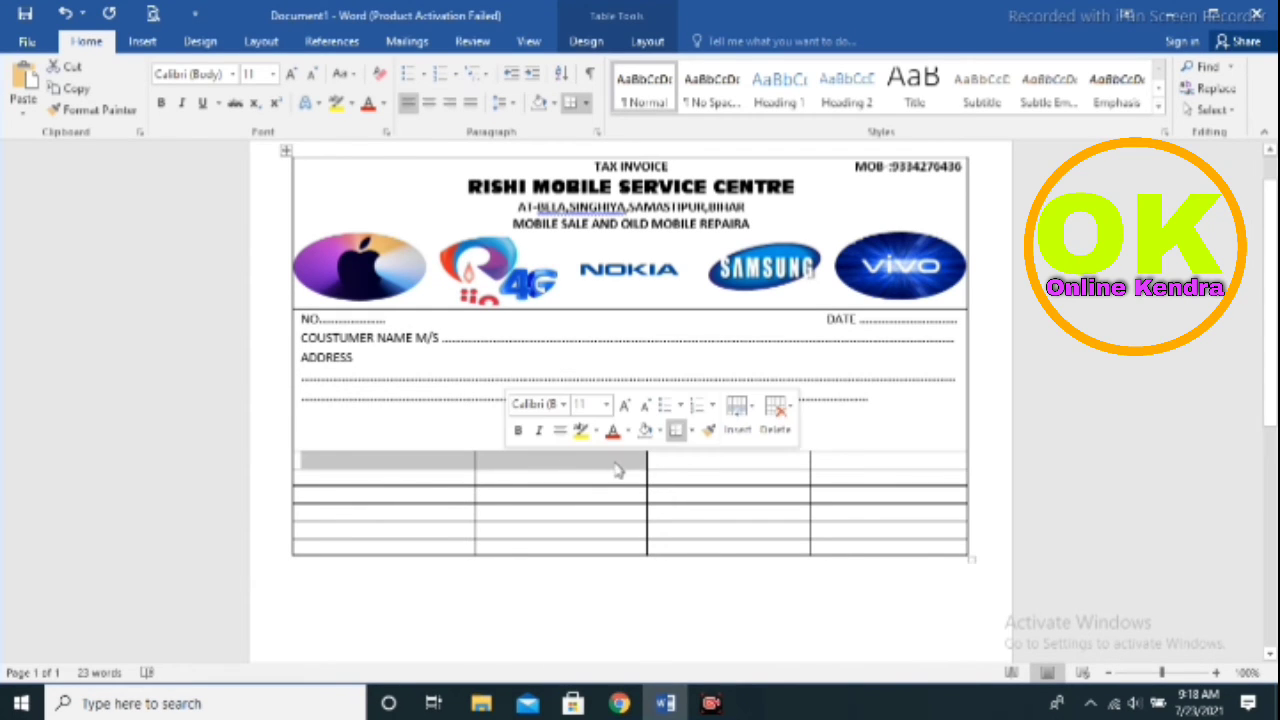
click(699, 456)
drag(376, 452, 500, 461)
drag(406, 477, 889, 471)
click(887, 471)
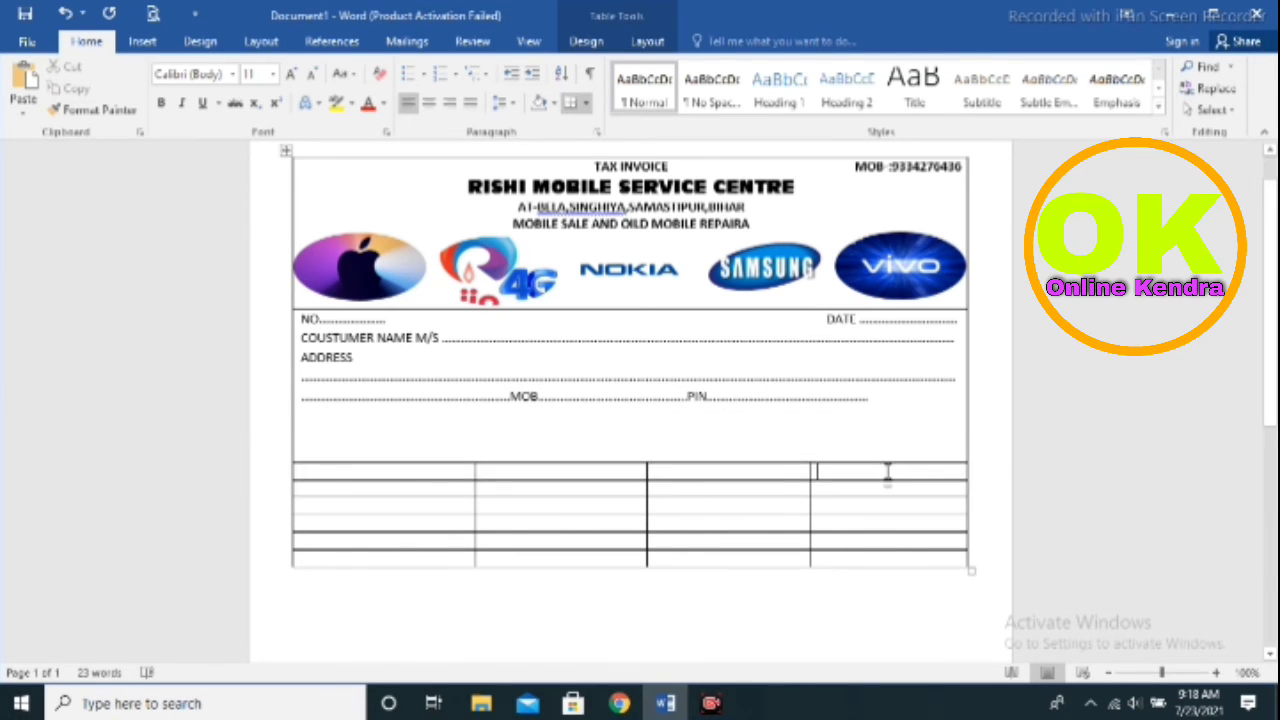
drag(428, 472, 835, 483)
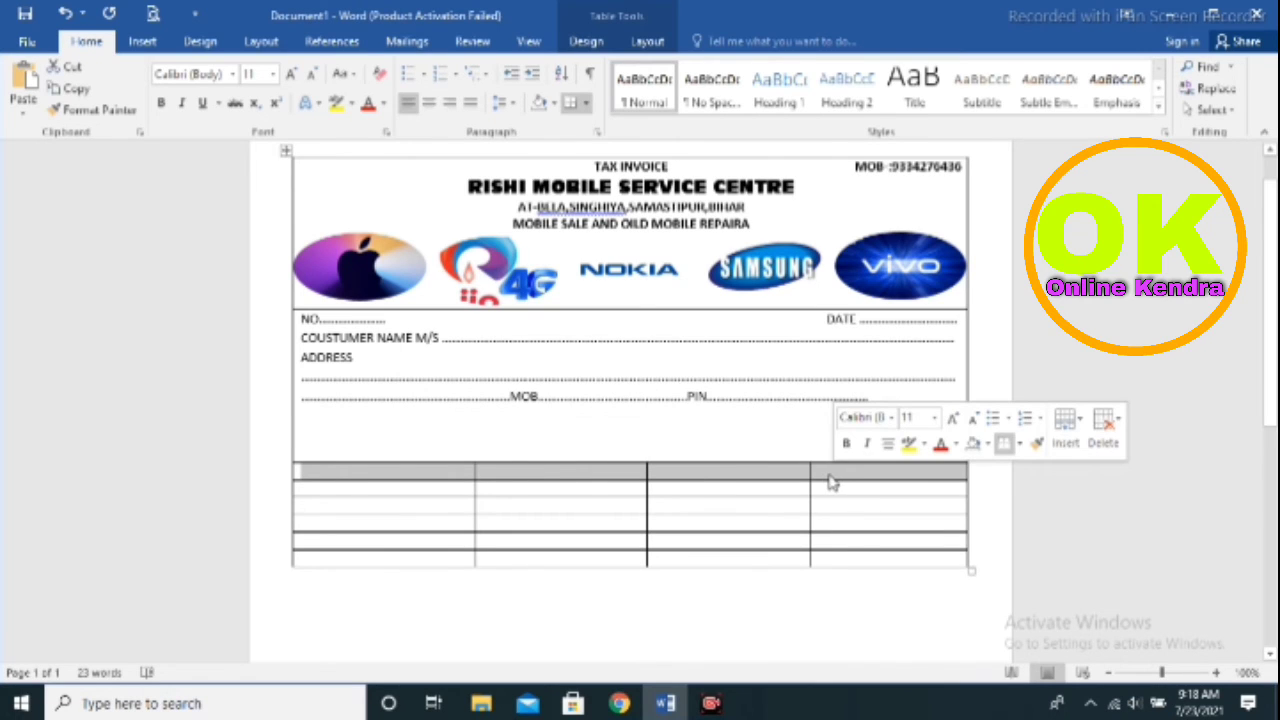
click(432, 105)
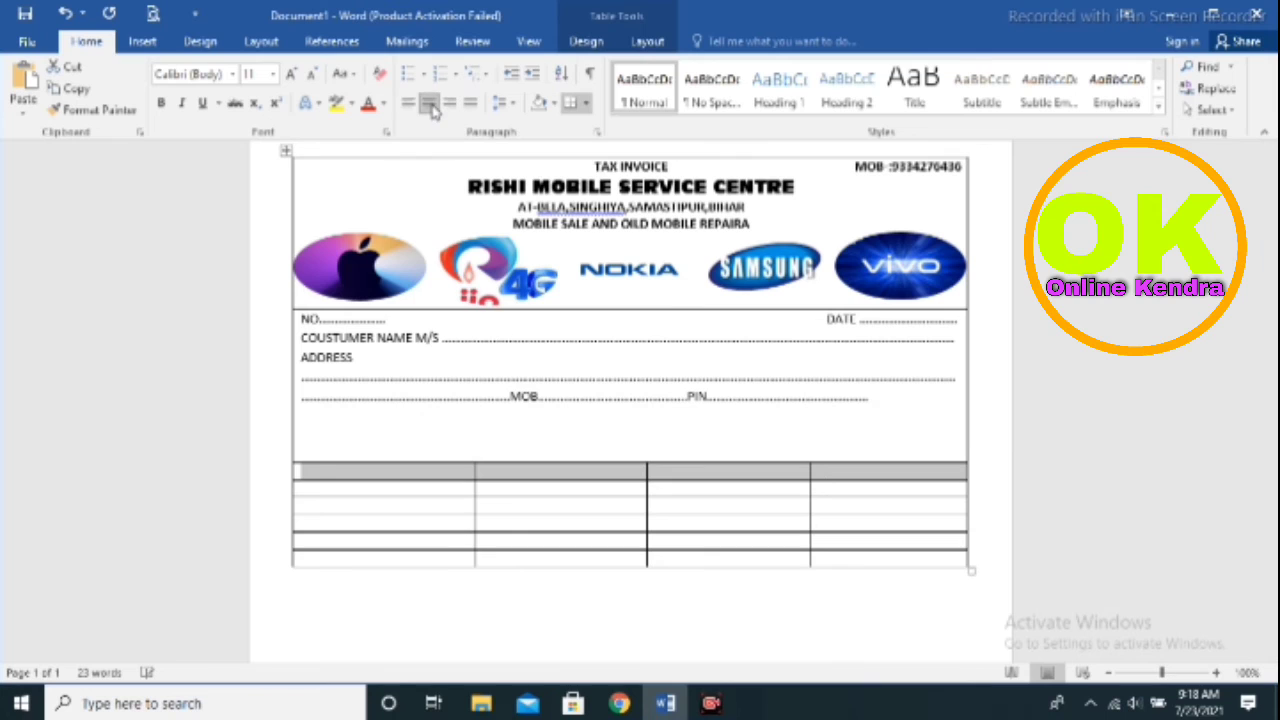
Type the headings QUANTITY, DESCRIPTIONS OF GOODS, RATE and AMOUNT across the top row
click(397, 470)
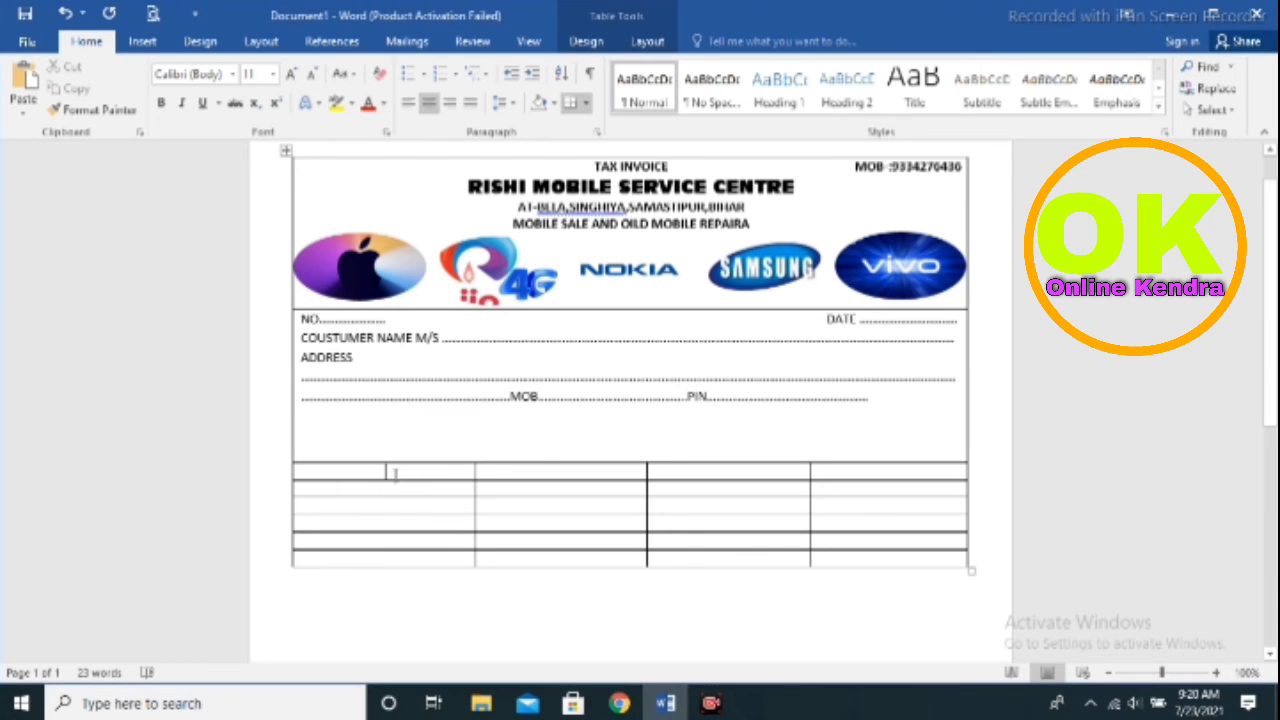
text(Q)
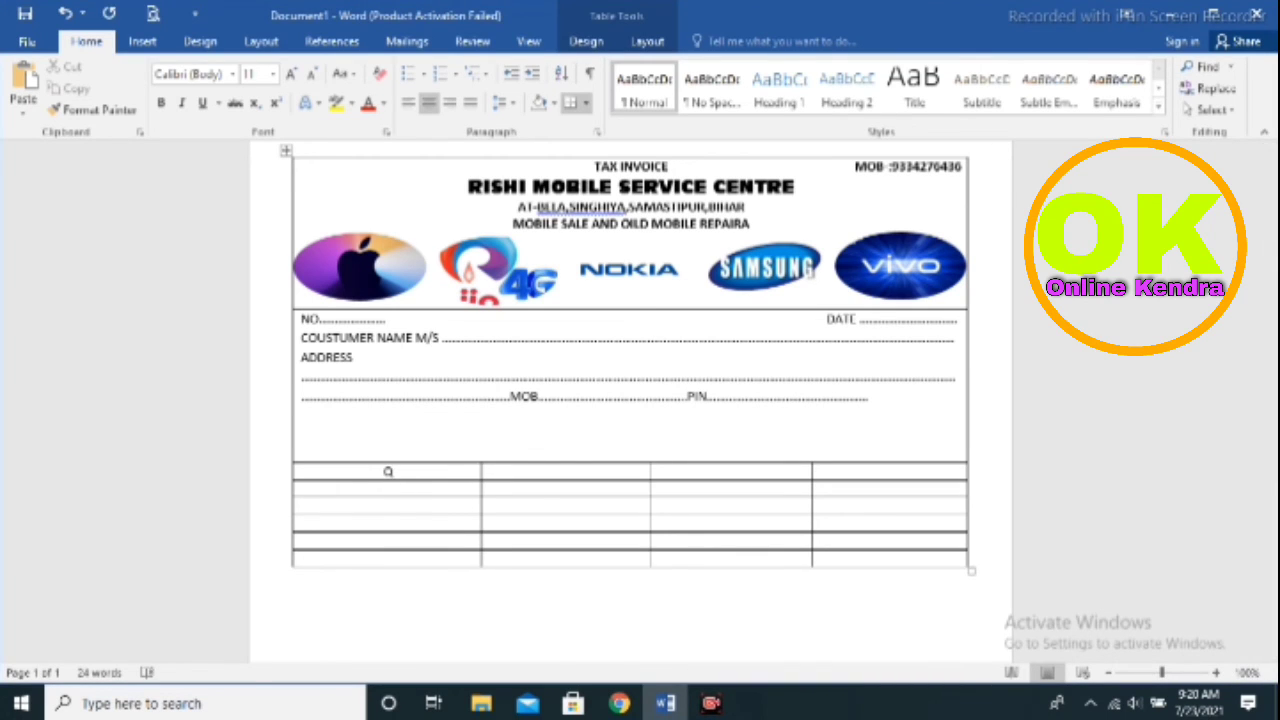
text(U)
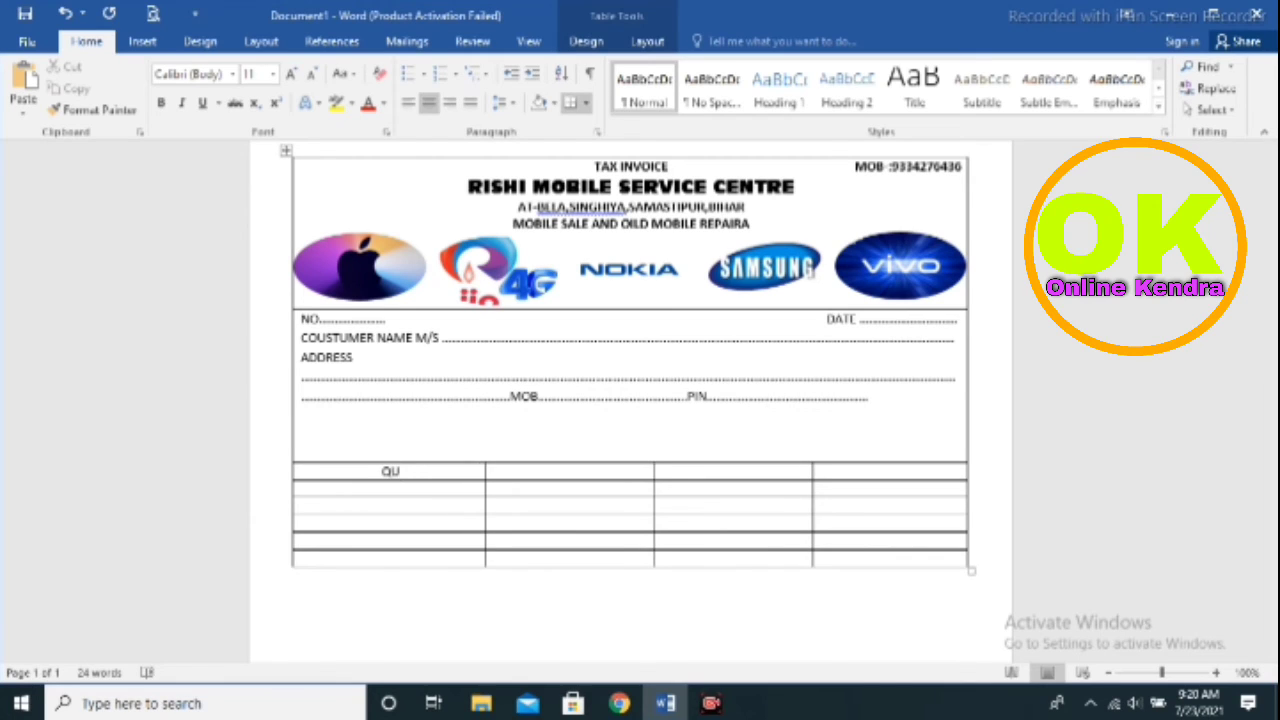
text(ANT)
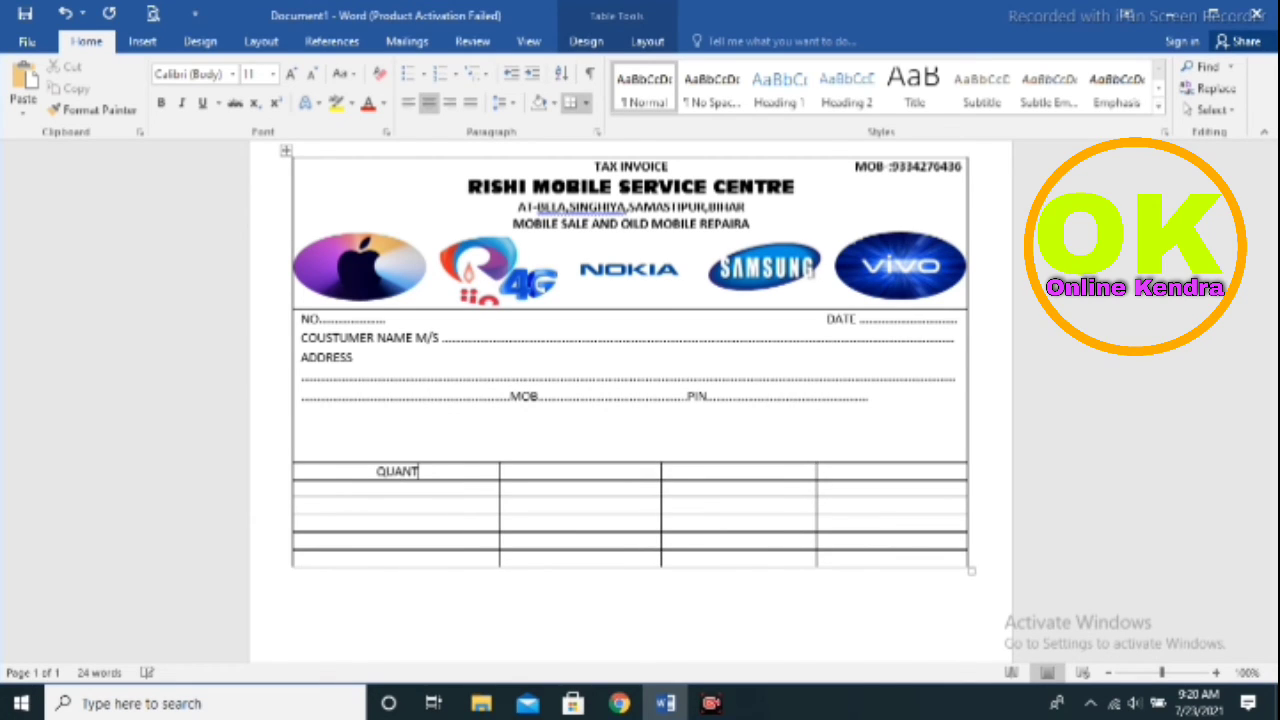
text(ITY)
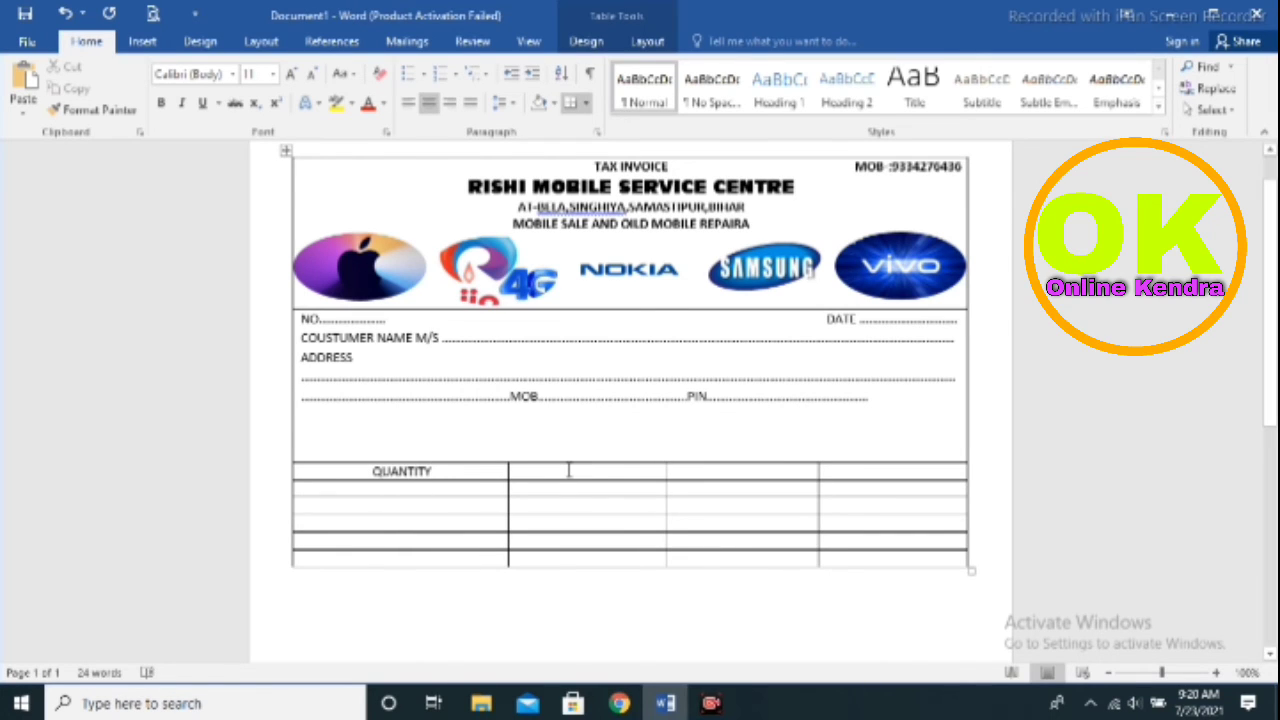
text(DE)
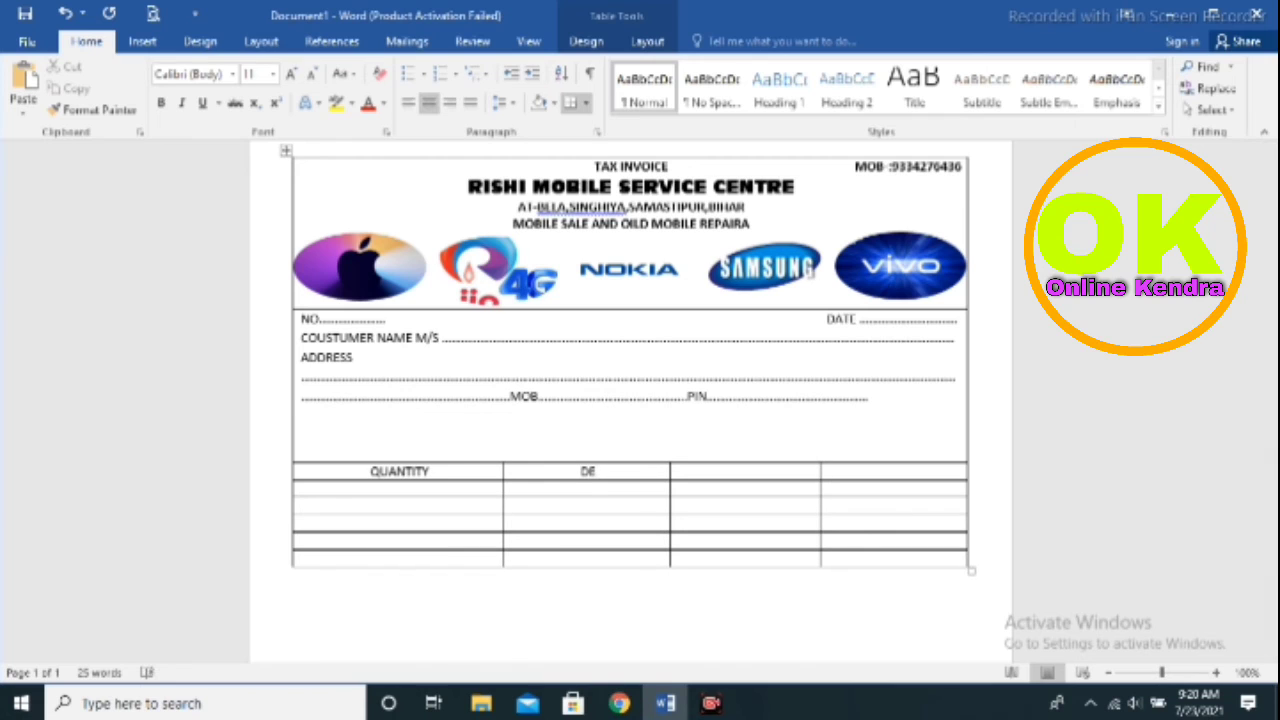
text(SCR)
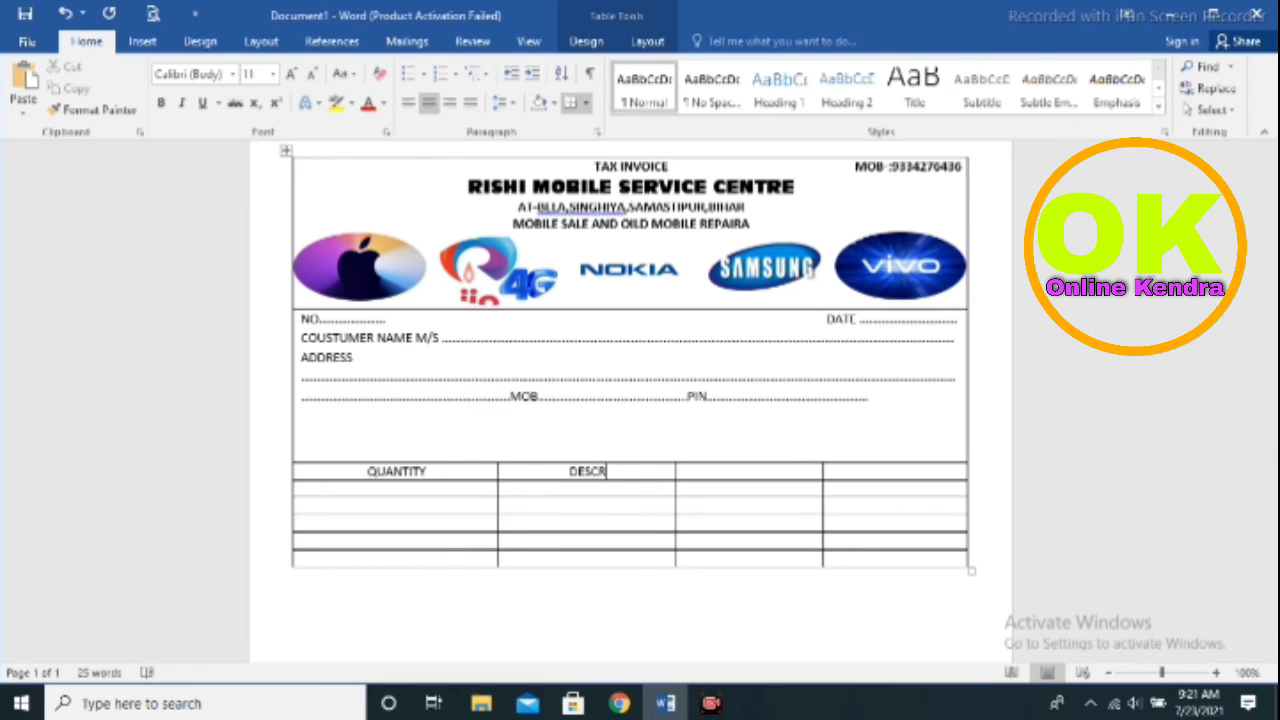
text(IP)
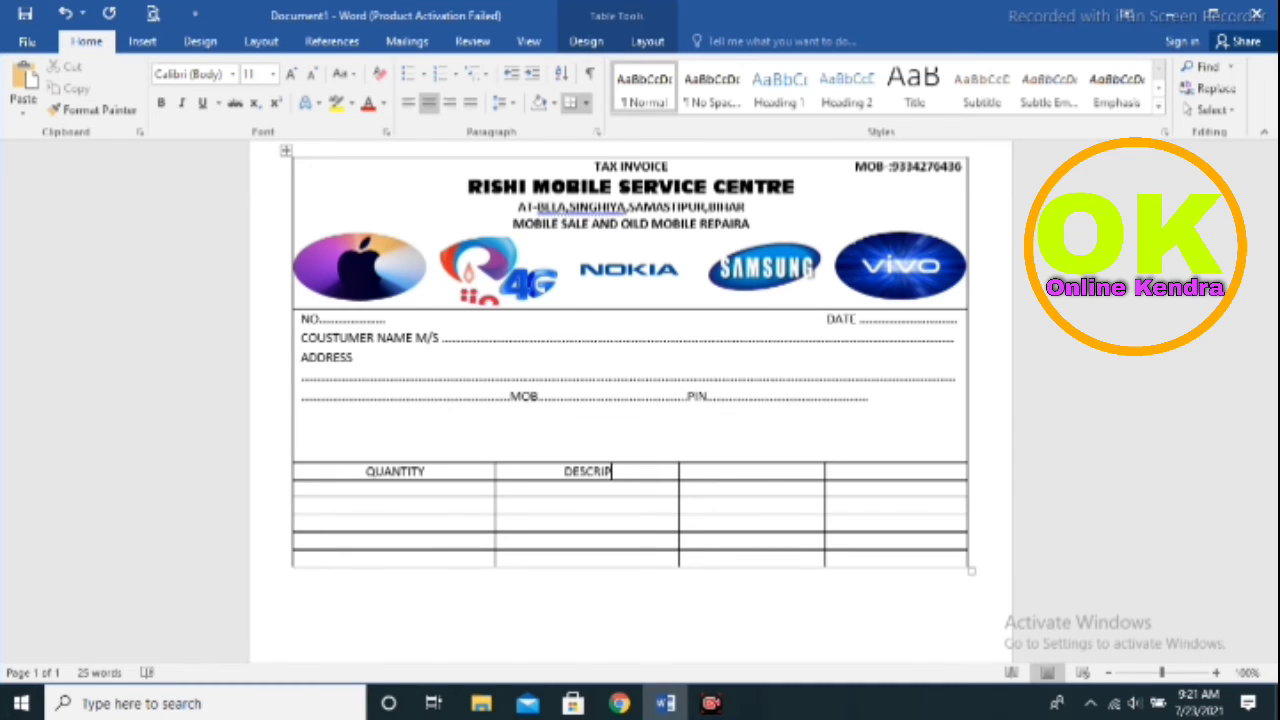
text(T)
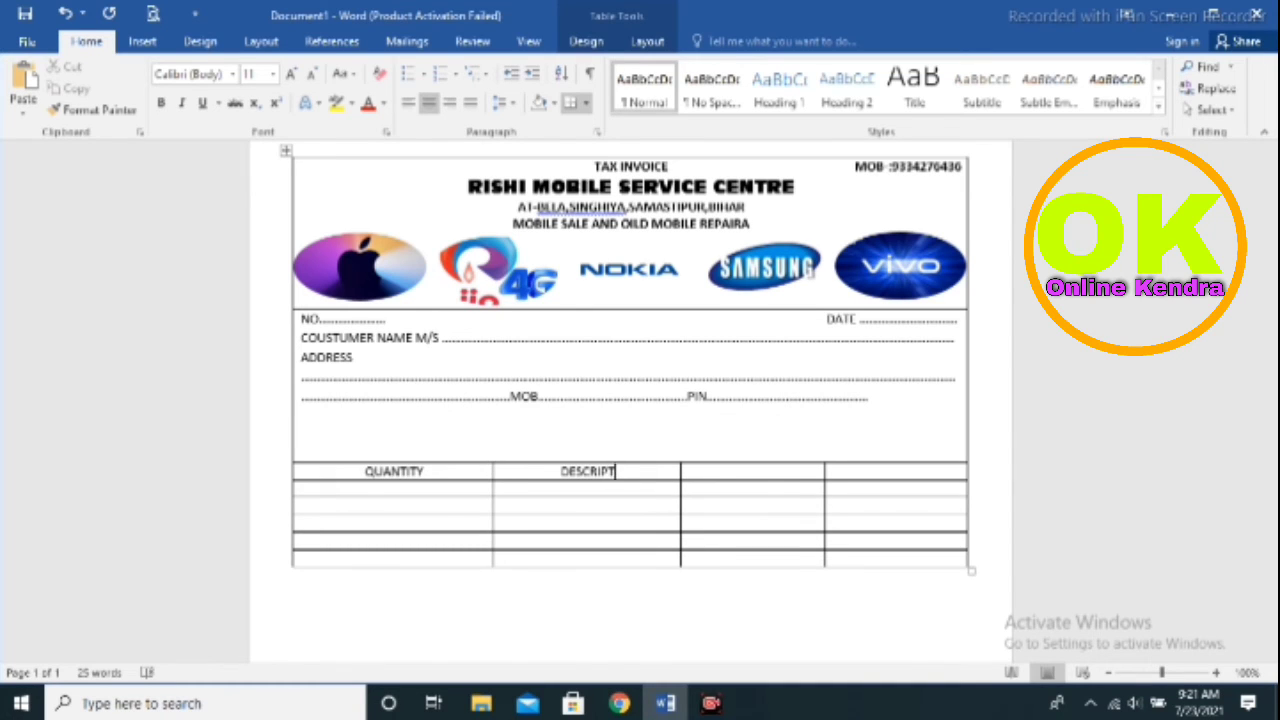
text(IONS)
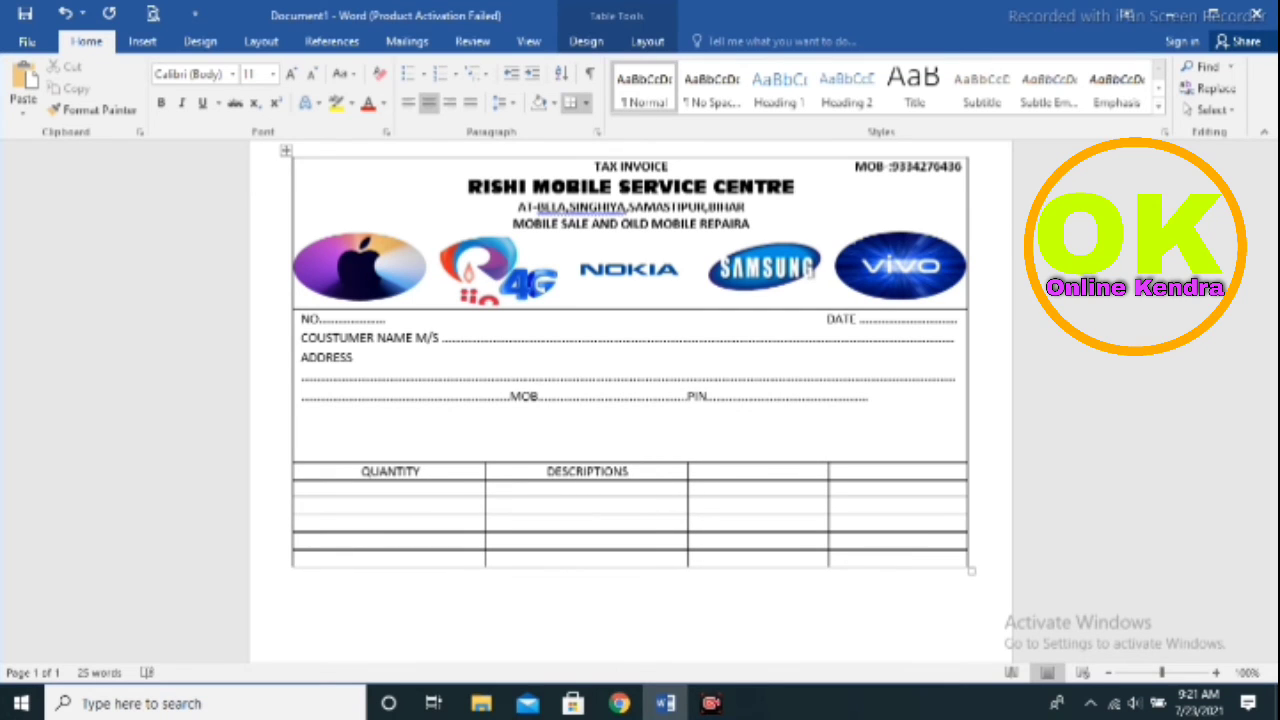
text( OF)
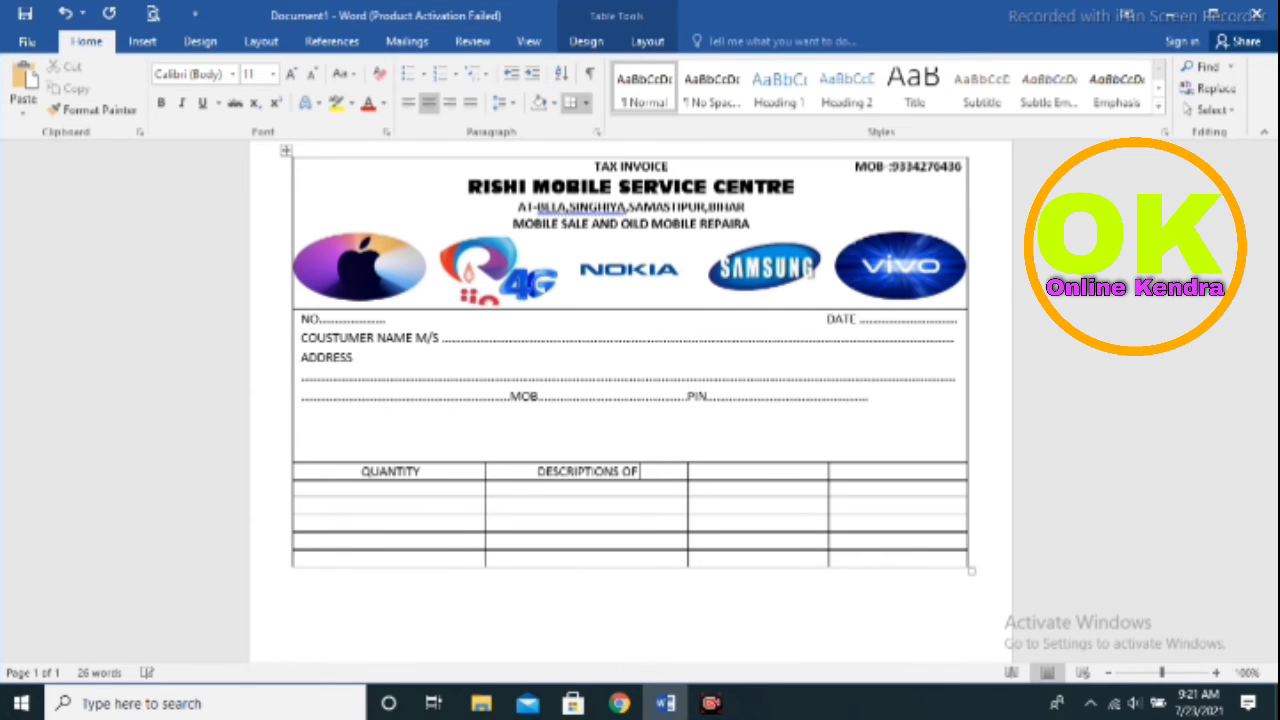
text( GOO)
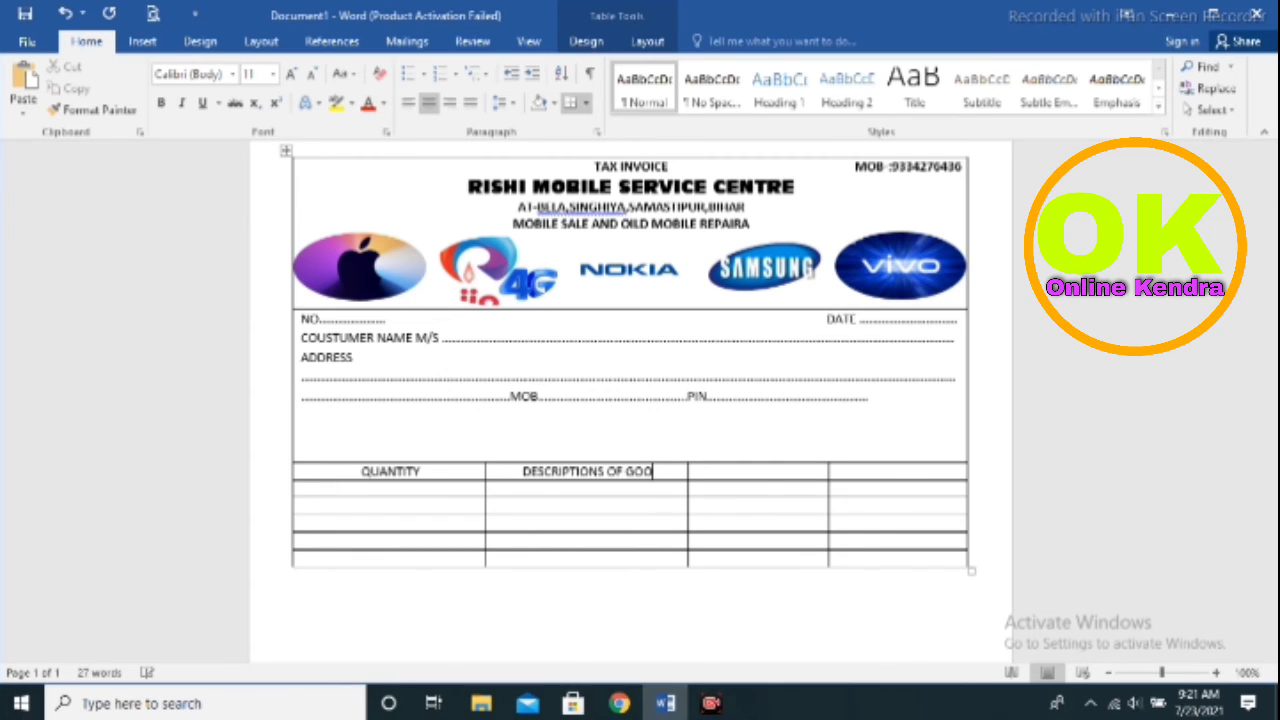
text(DS)
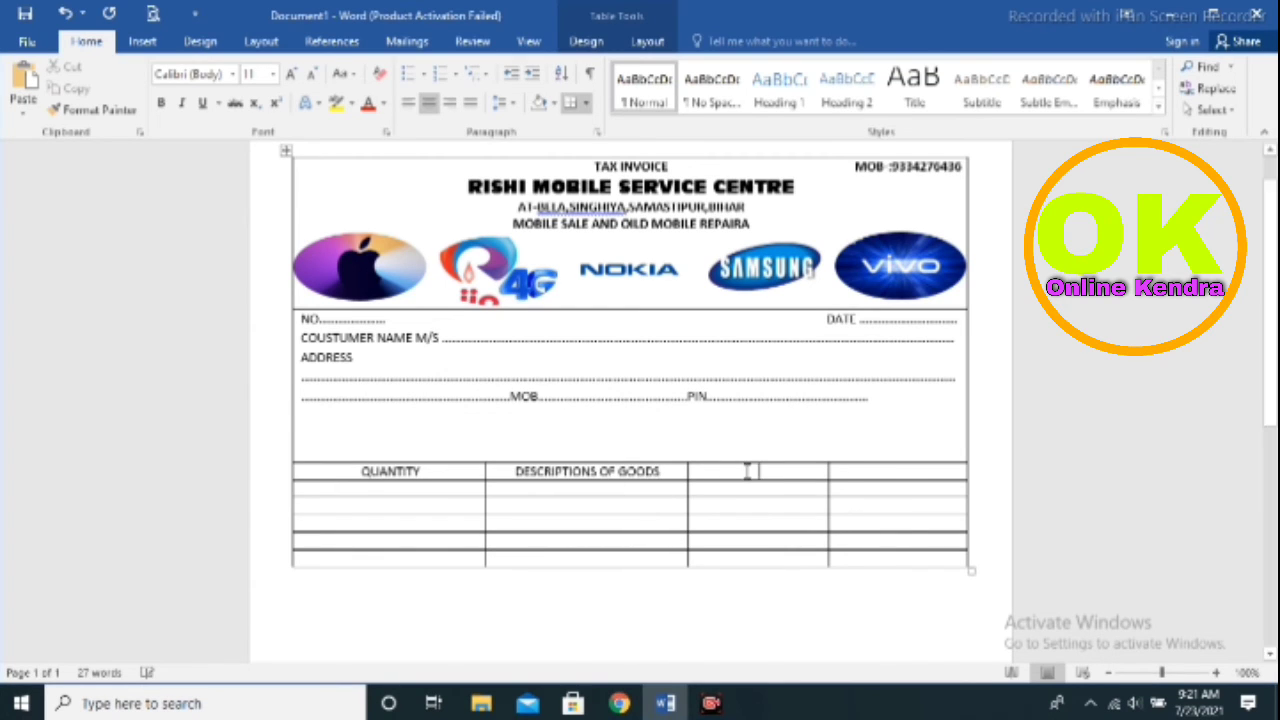
text(RA)
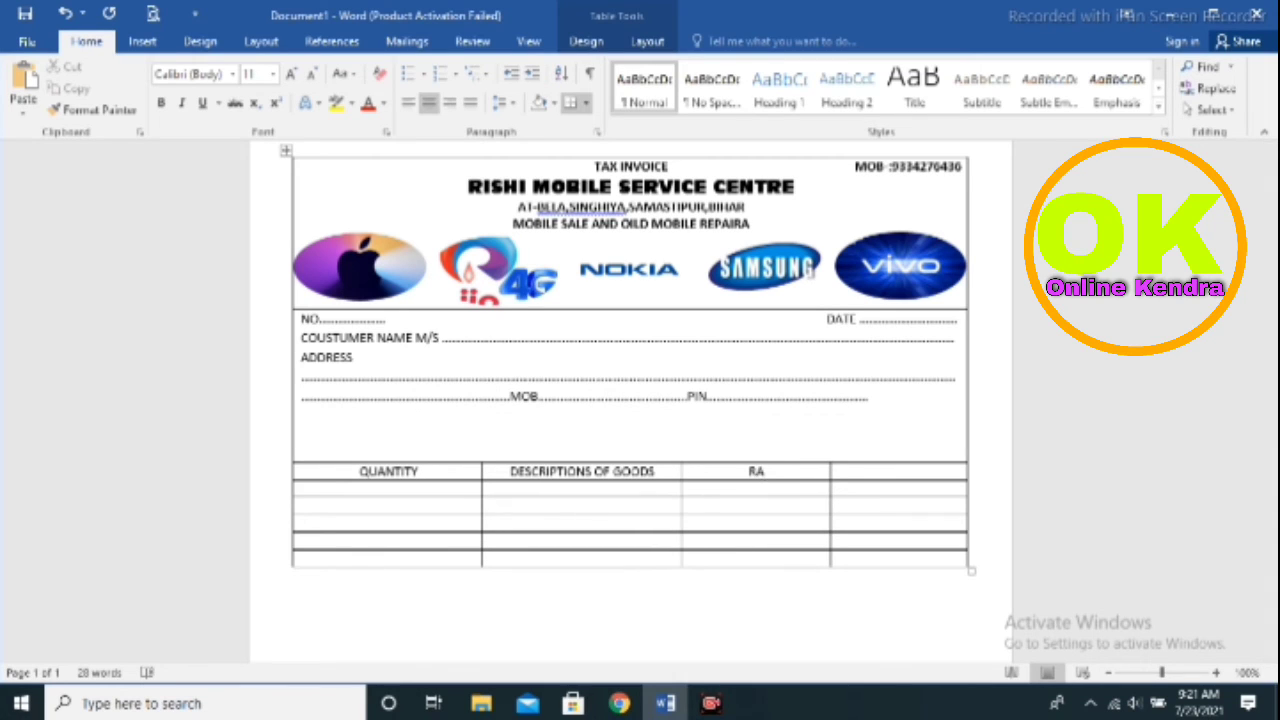
text(TE)
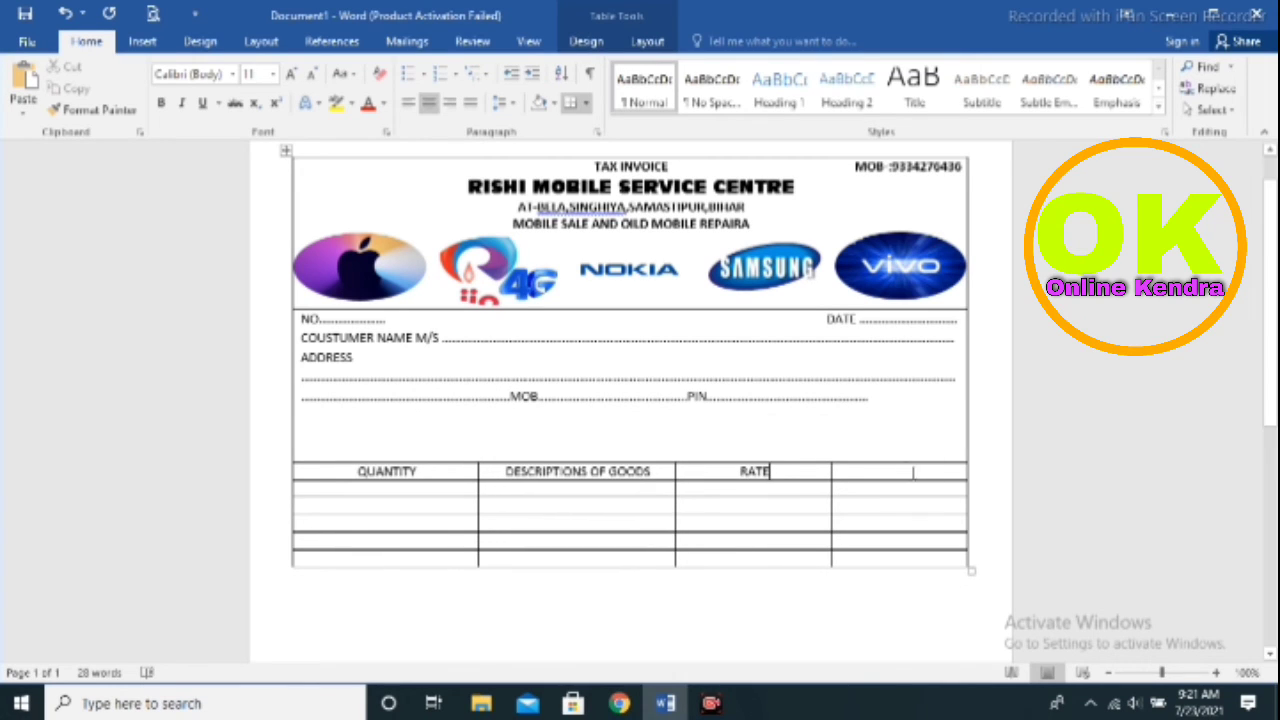
click(911, 471)
text(AM)
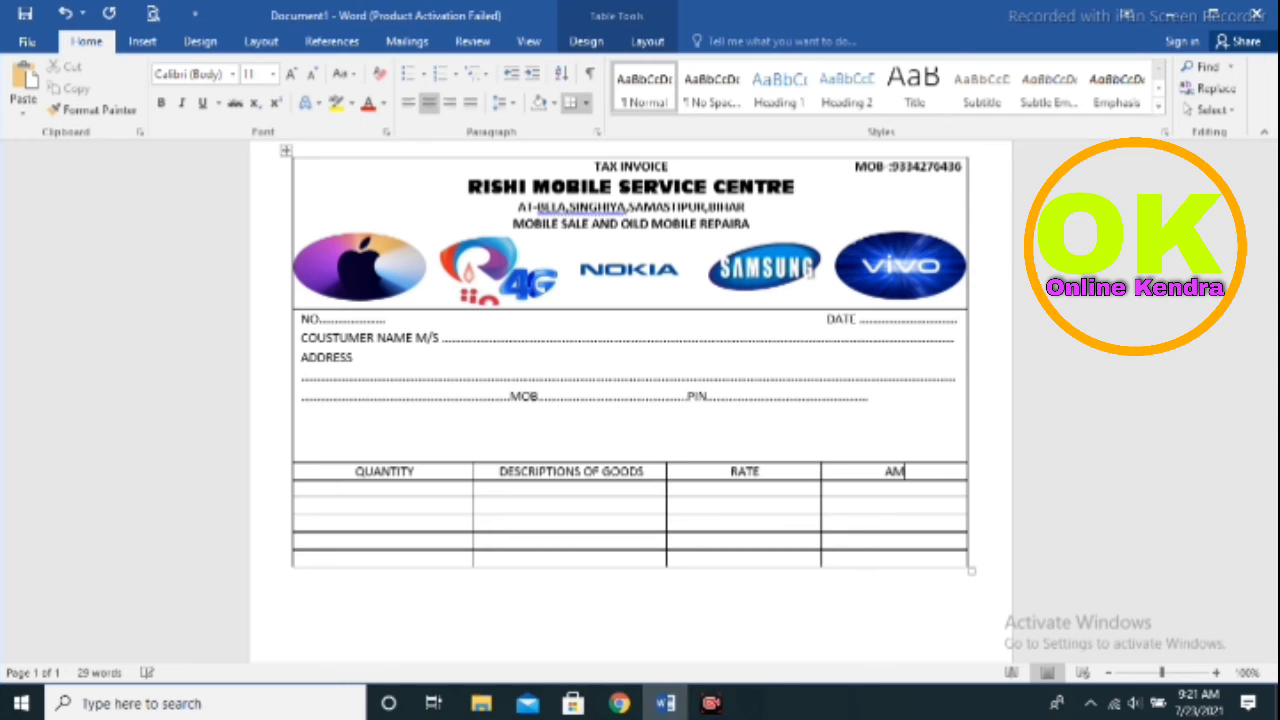
text(O)
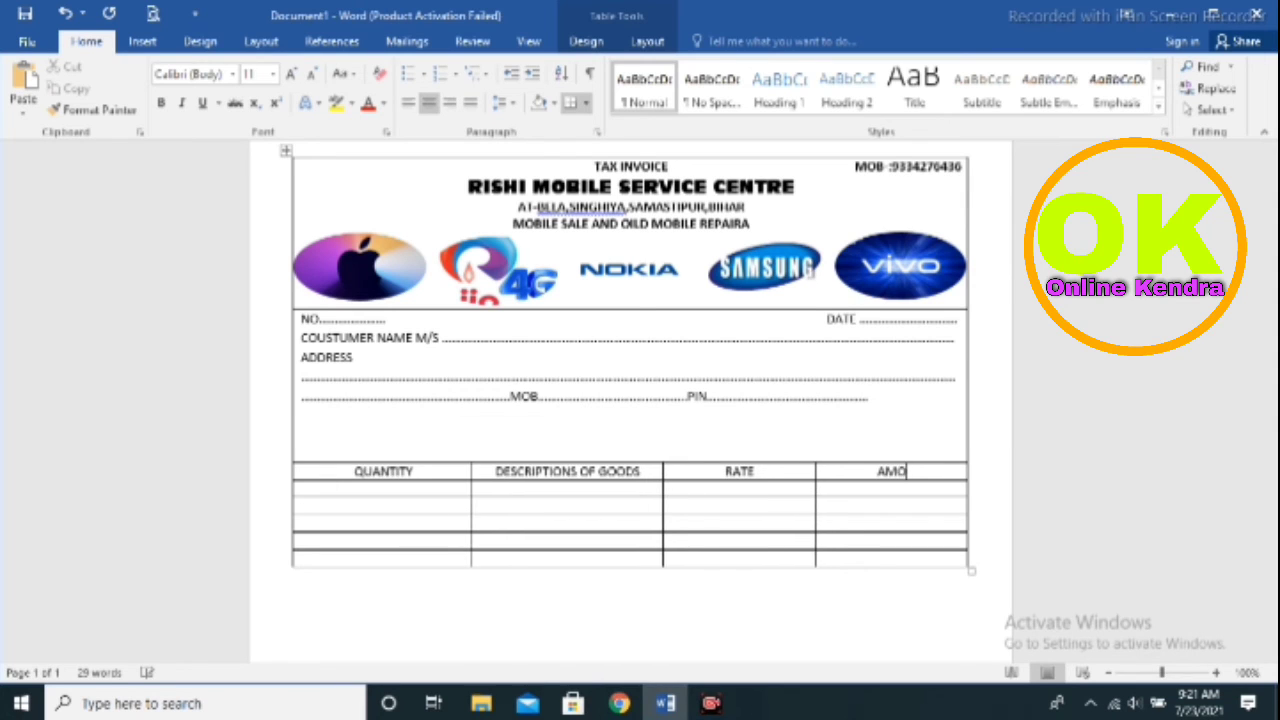
text(UNT)
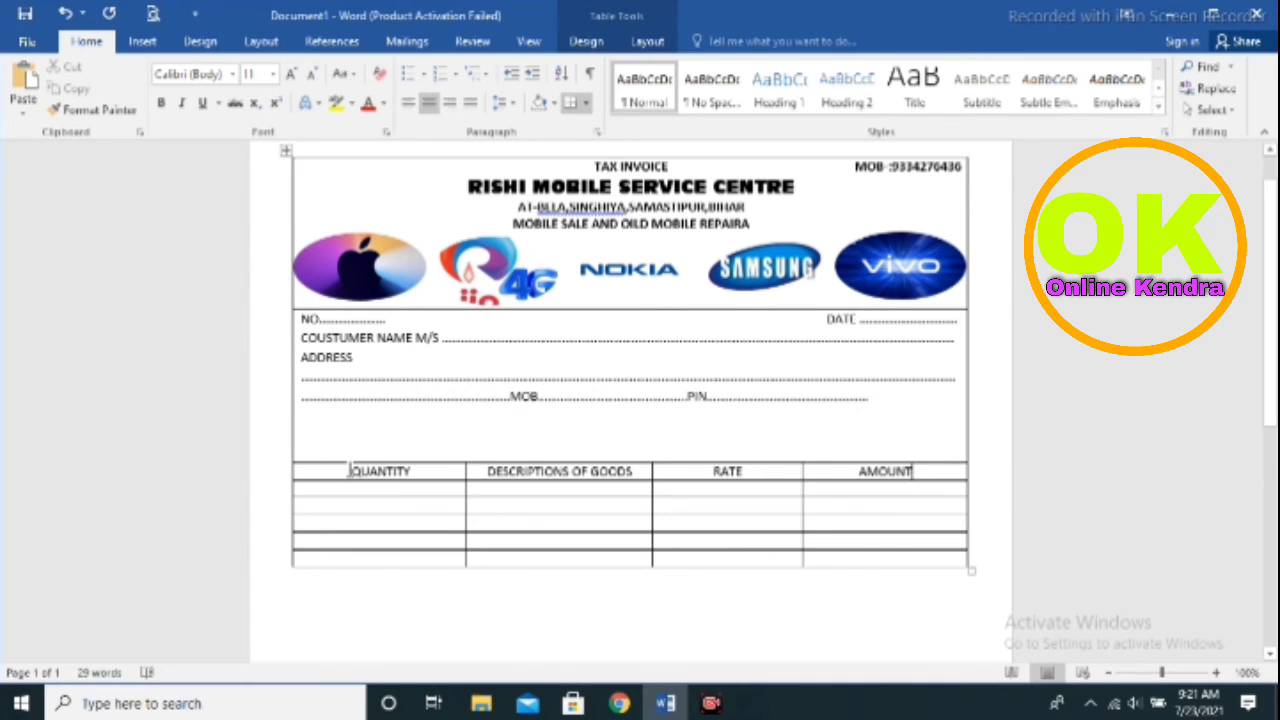
Bold the table's heading row at font size 12 and drag the first item row much taller
drag(349, 470, 878, 480)
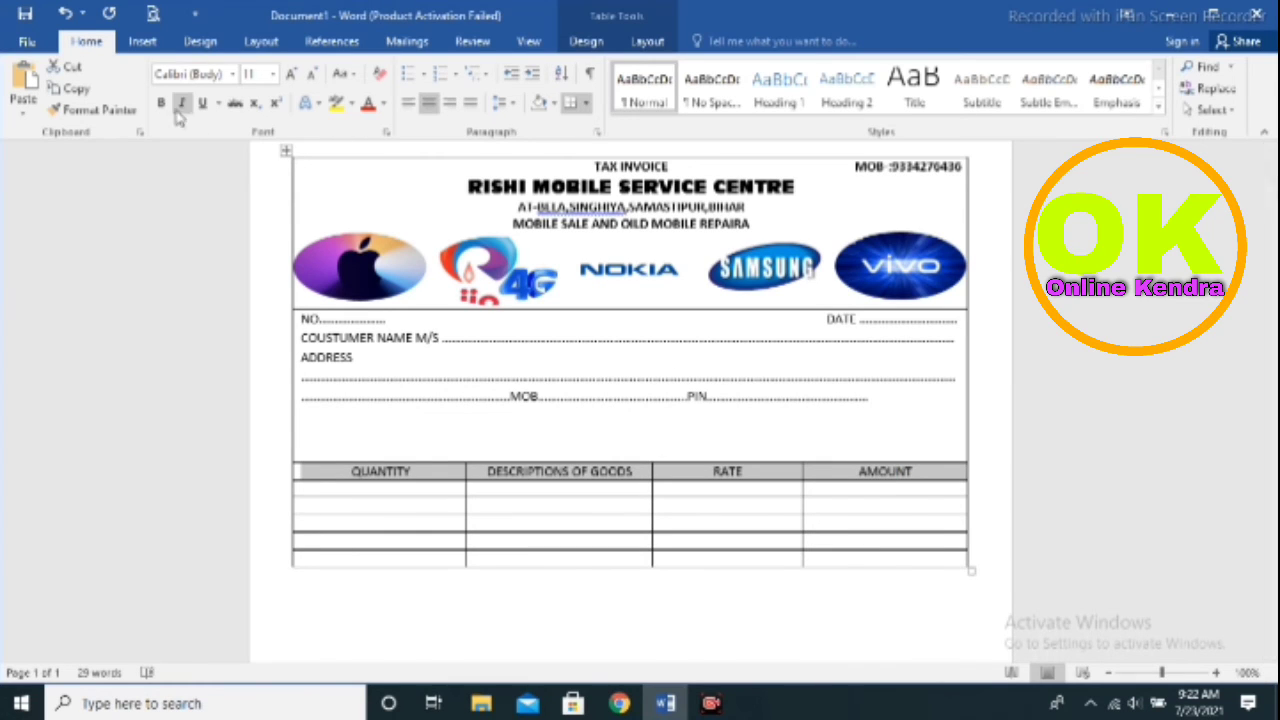
click(162, 104)
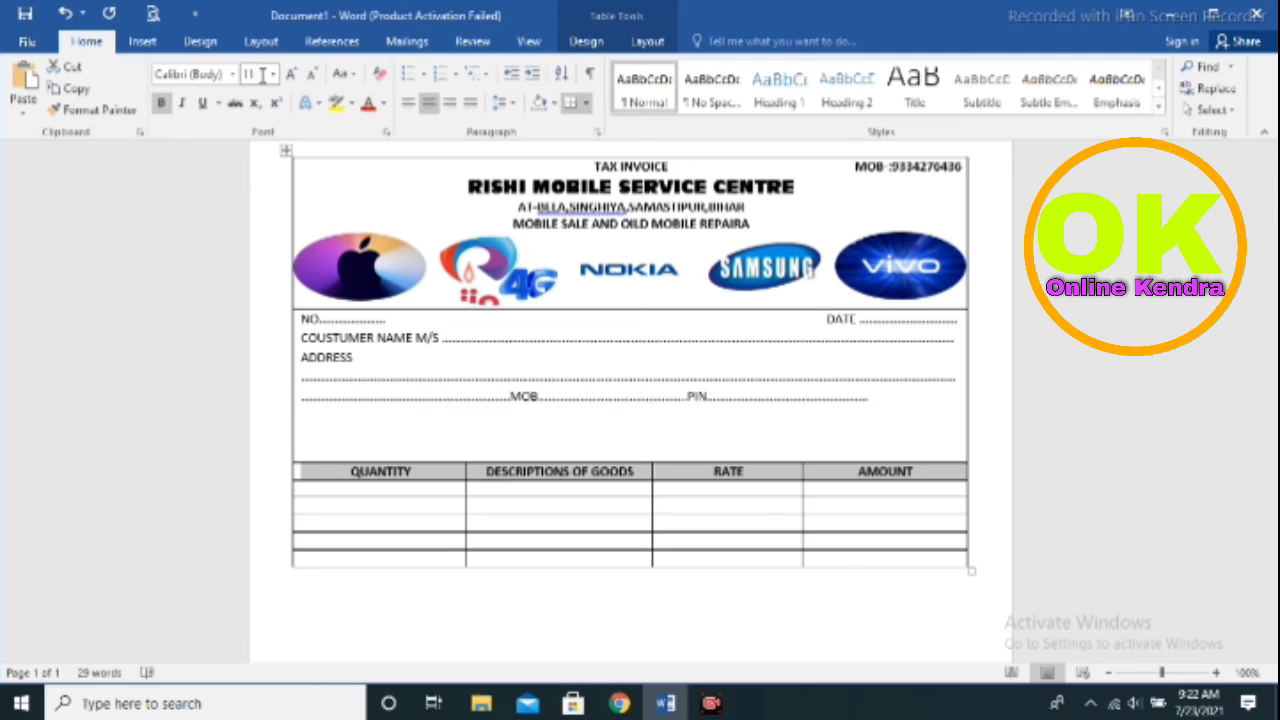
click(293, 79)
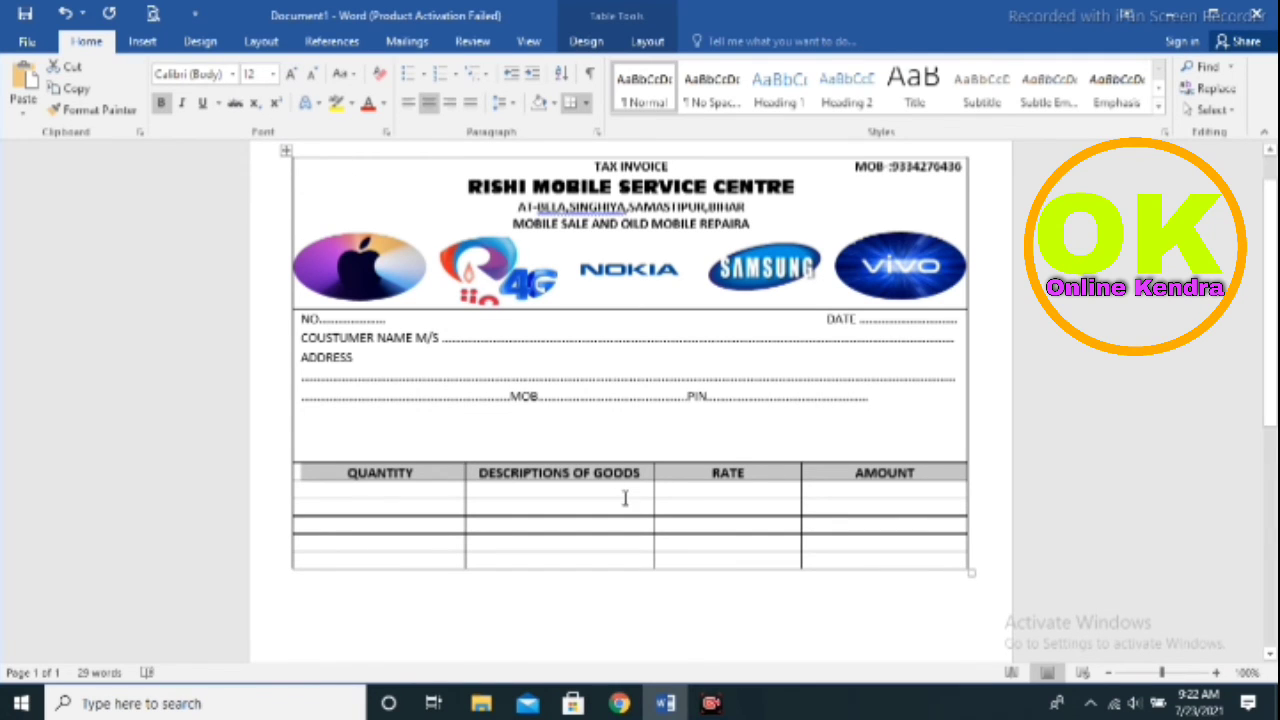
drag(623, 498, 648, 600)
Drag the column borders to widen DESCRIPTIONS OF GOODS and narrow the RATE and AMOUNT columns
scroll(649, 599, up, 3)
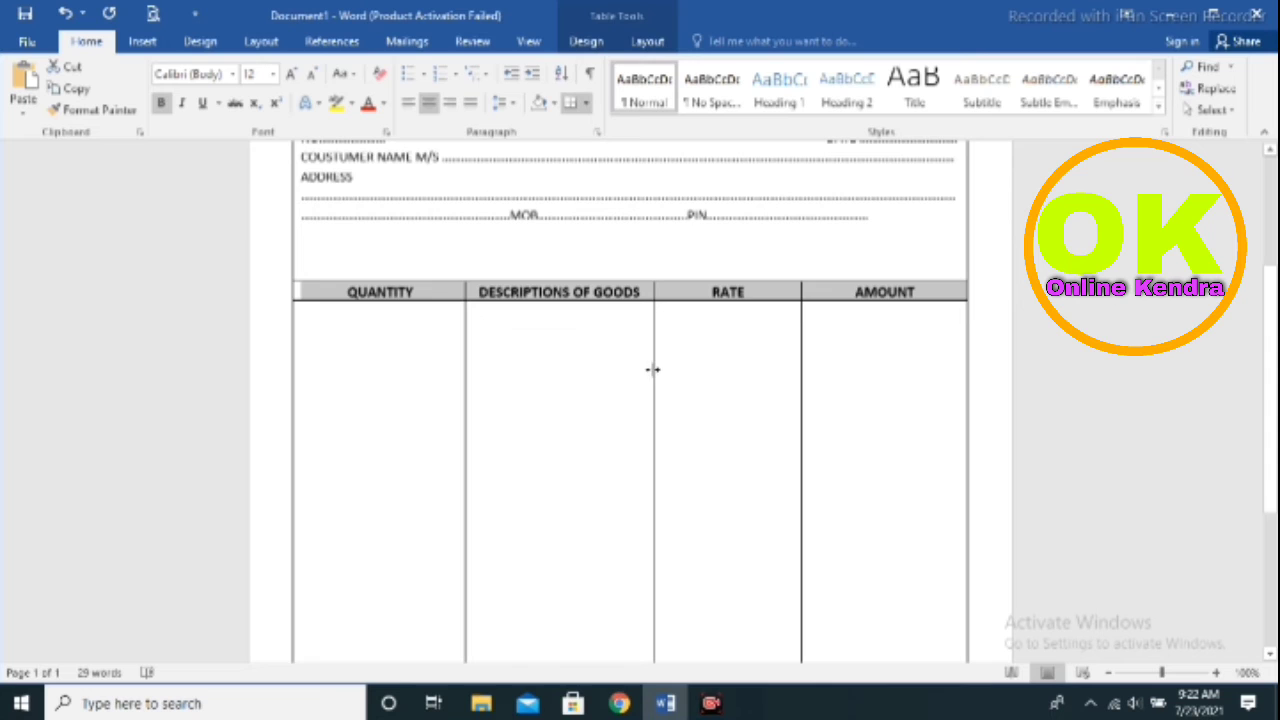
drag(656, 369, 693, 385)
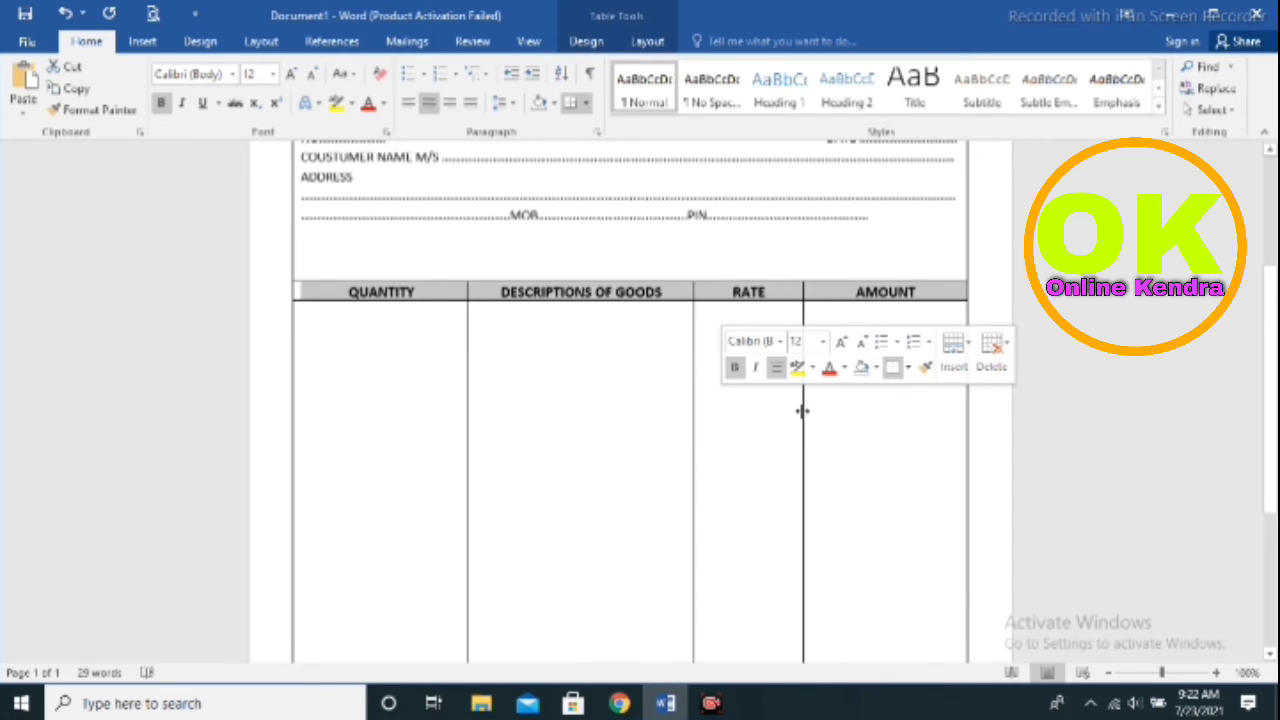
drag(802, 410, 835, 425)
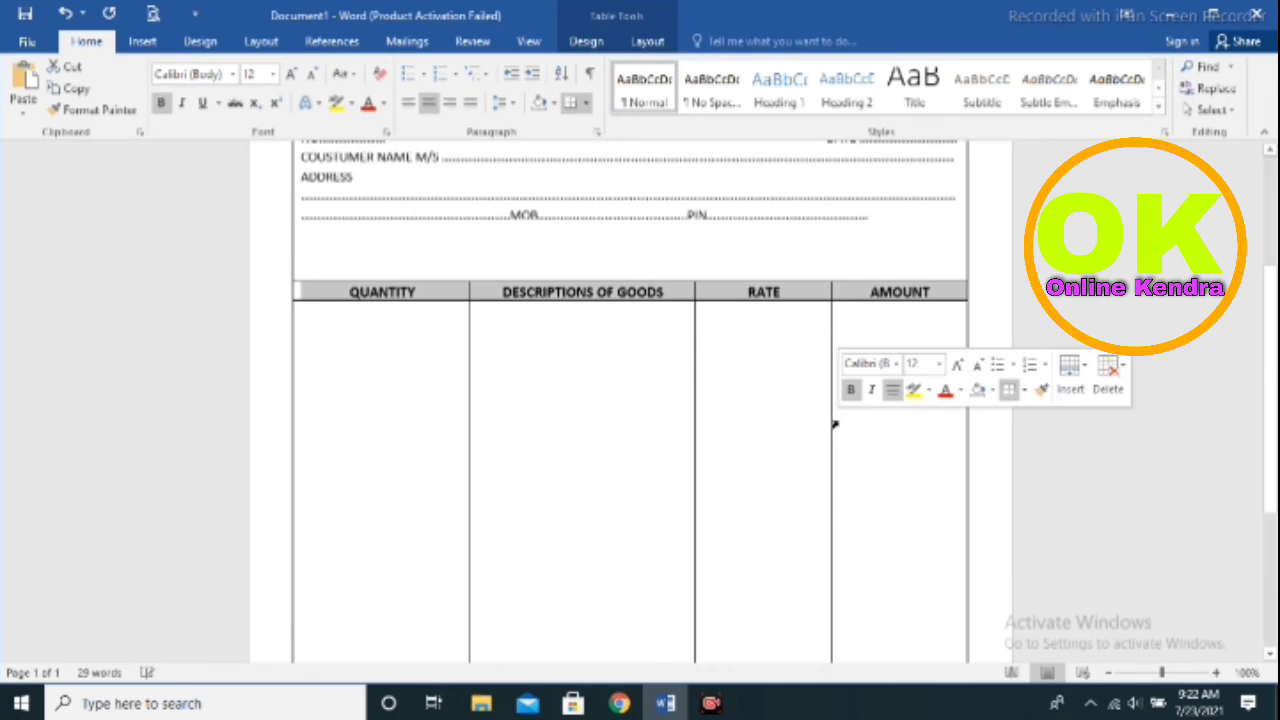
drag(831, 474, 836, 478)
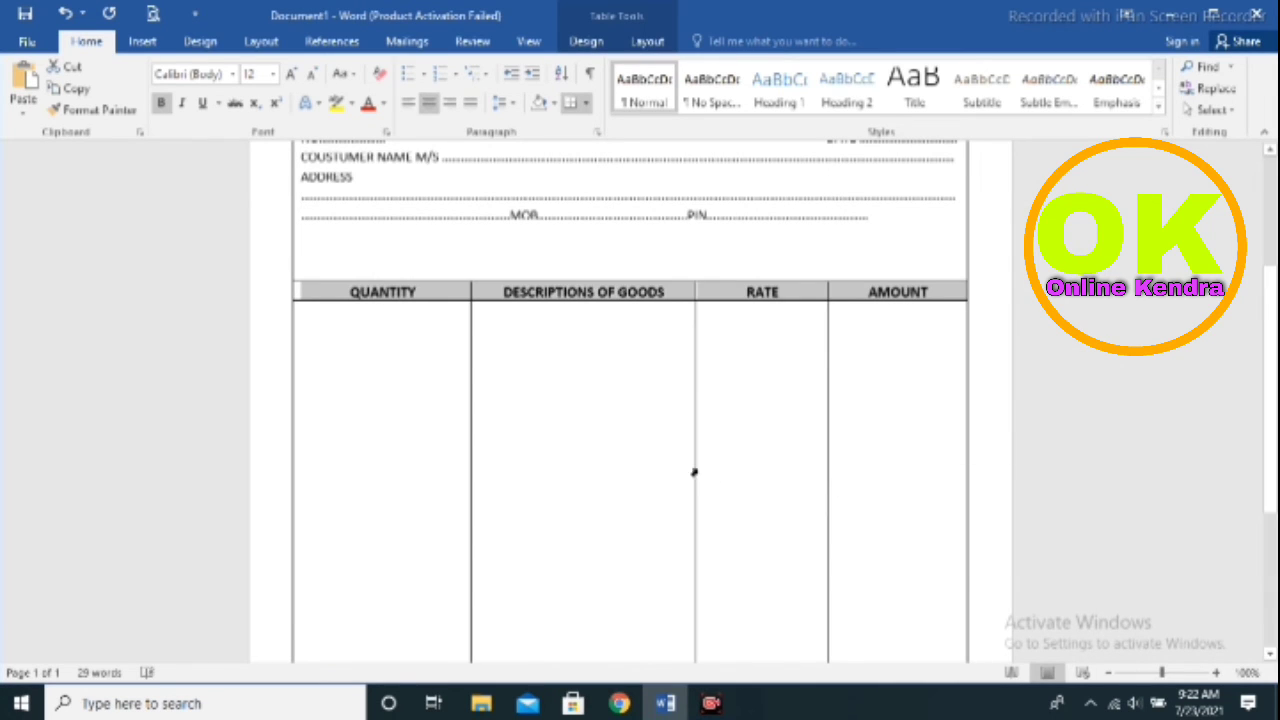
drag(694, 465, 700, 471)
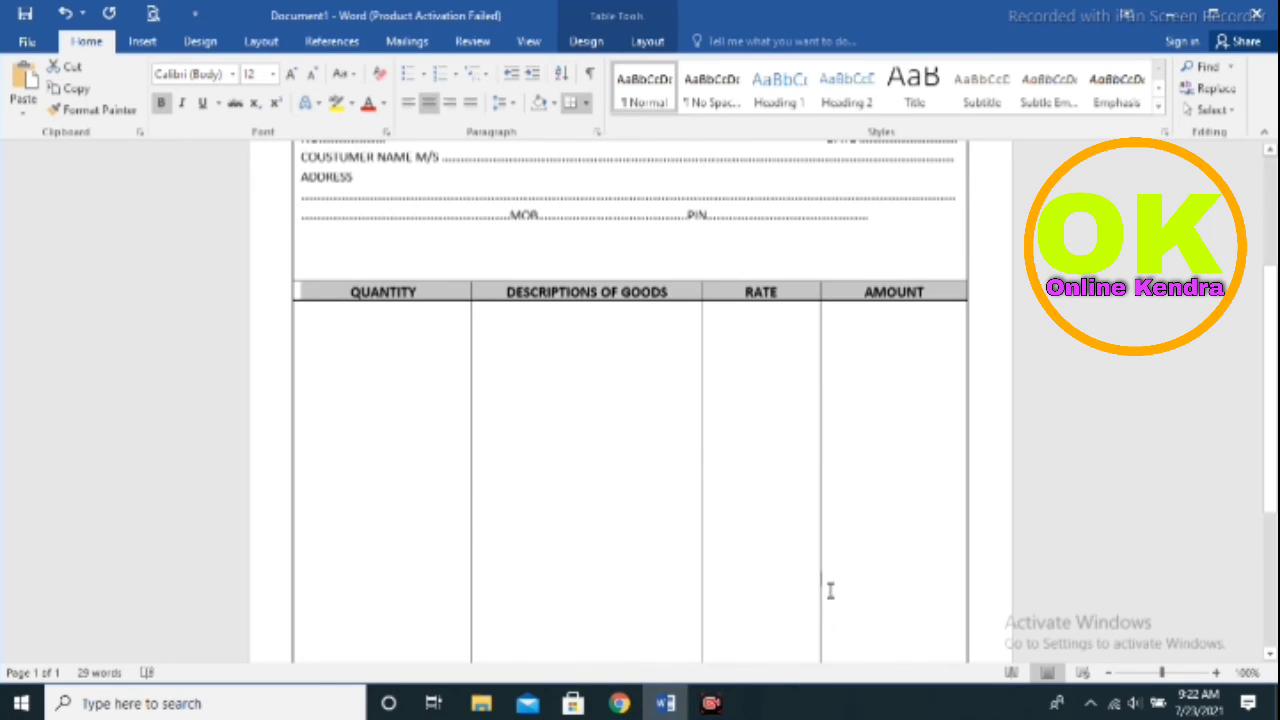
scroll(795, 559, down, 1)
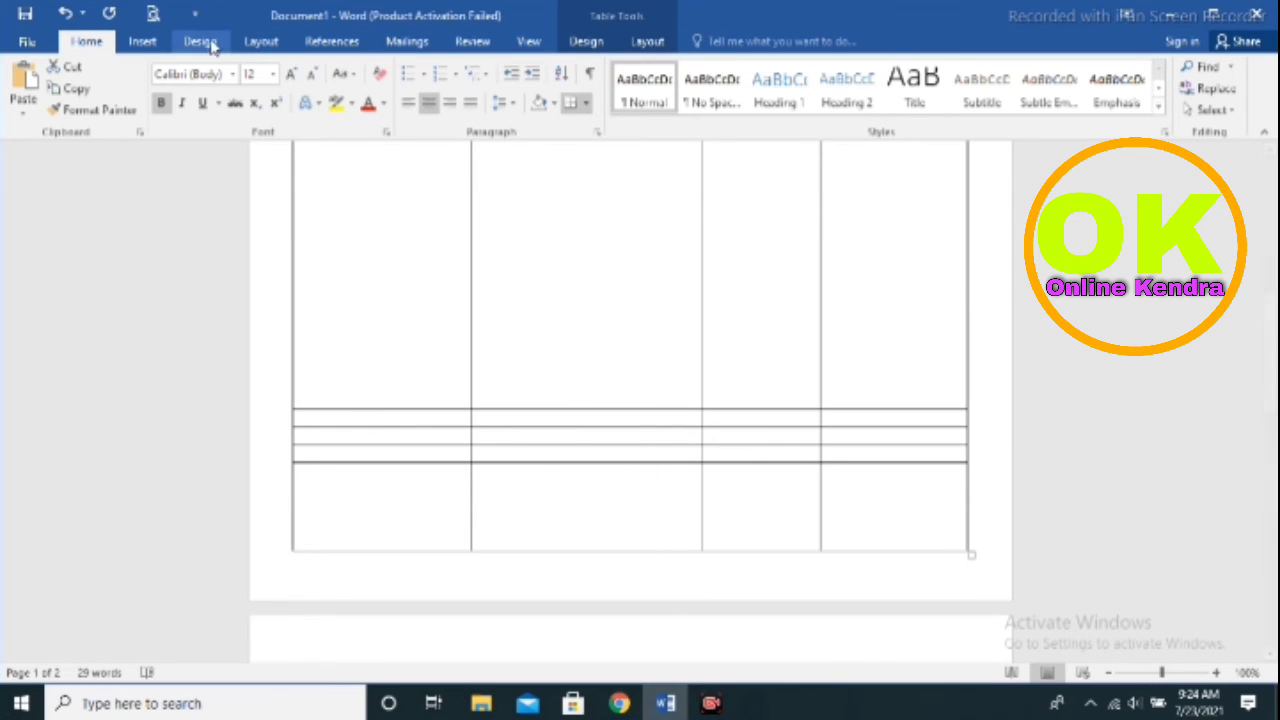
Use the table Eraser to merge the bottom-row cells of the first two columns into one wide cell
click(651, 42)
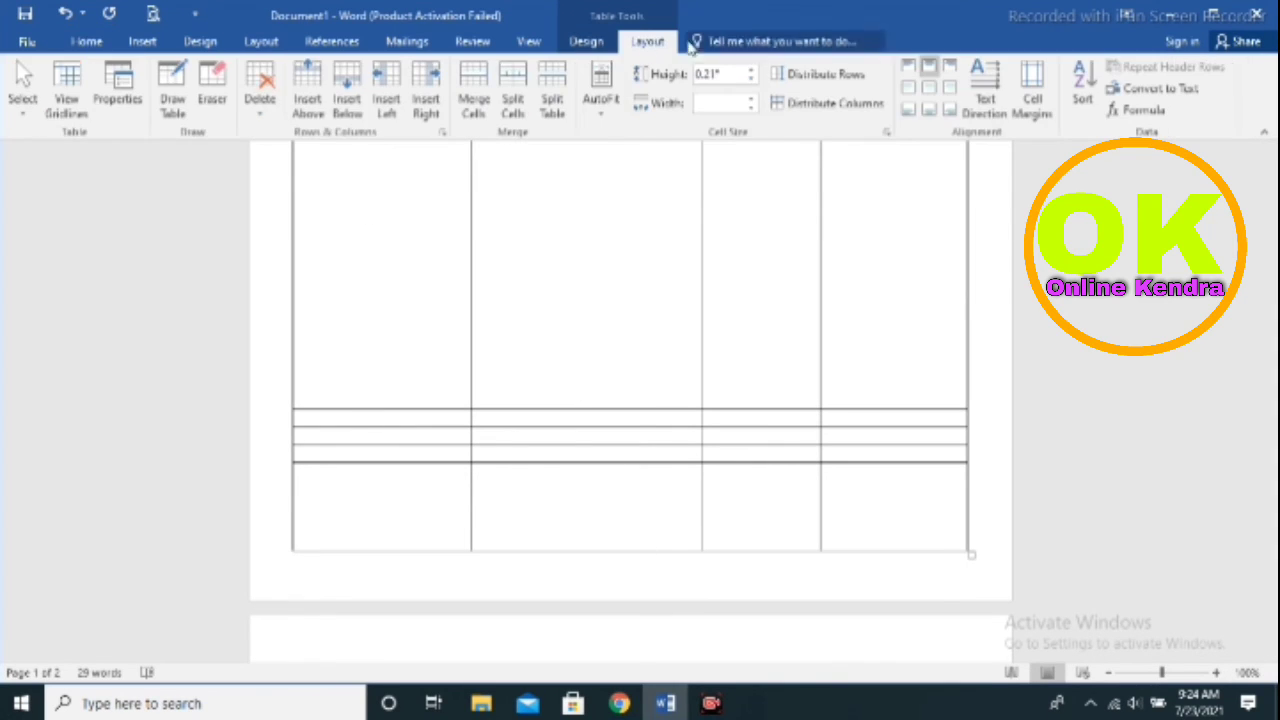
click(218, 92)
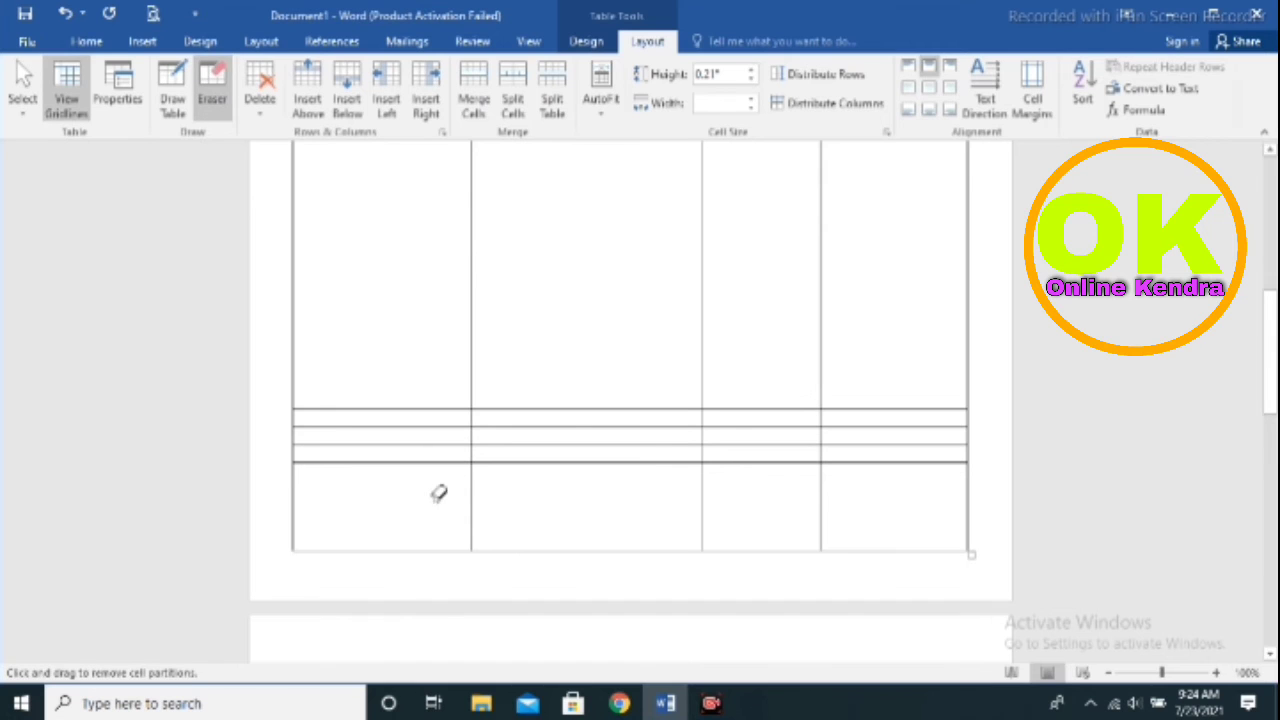
drag(438, 503, 837, 506)
scroll(837, 506, up, 5)
scroll(641, 493, down, 2)
scroll(641, 493, down, 4)
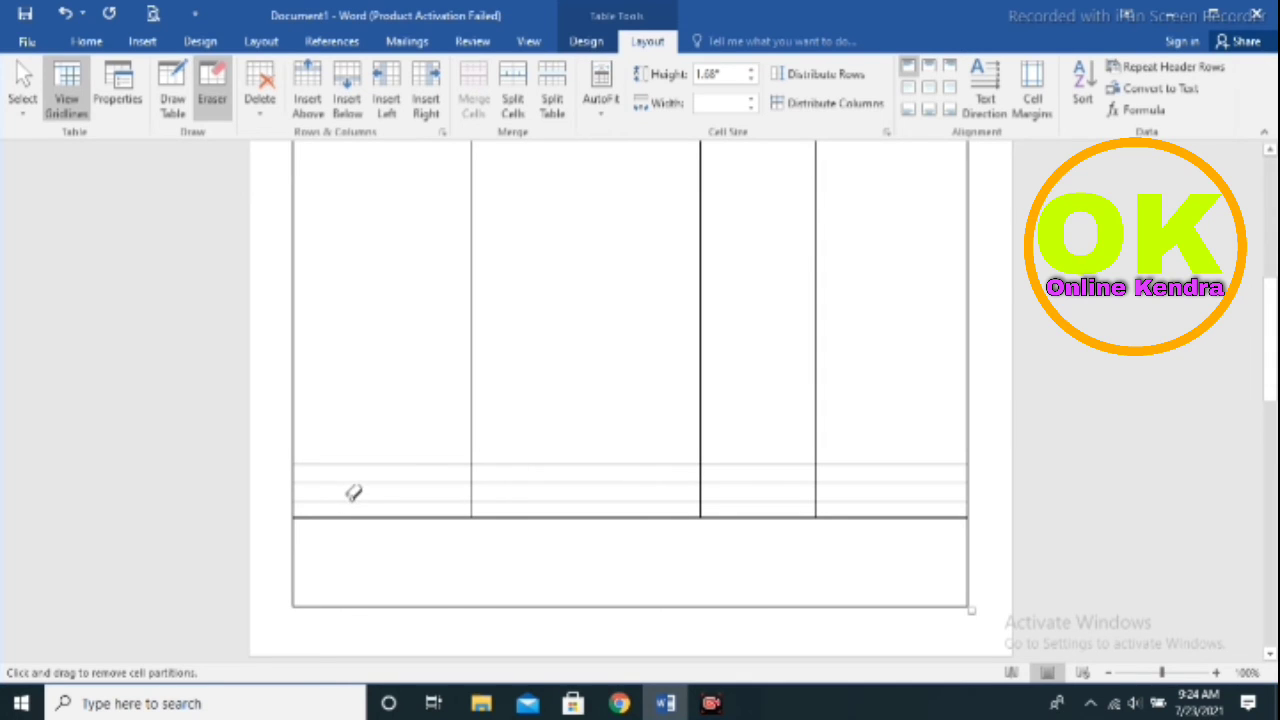
drag(394, 478, 401, 504)
scroll(500, 480, down, 10)
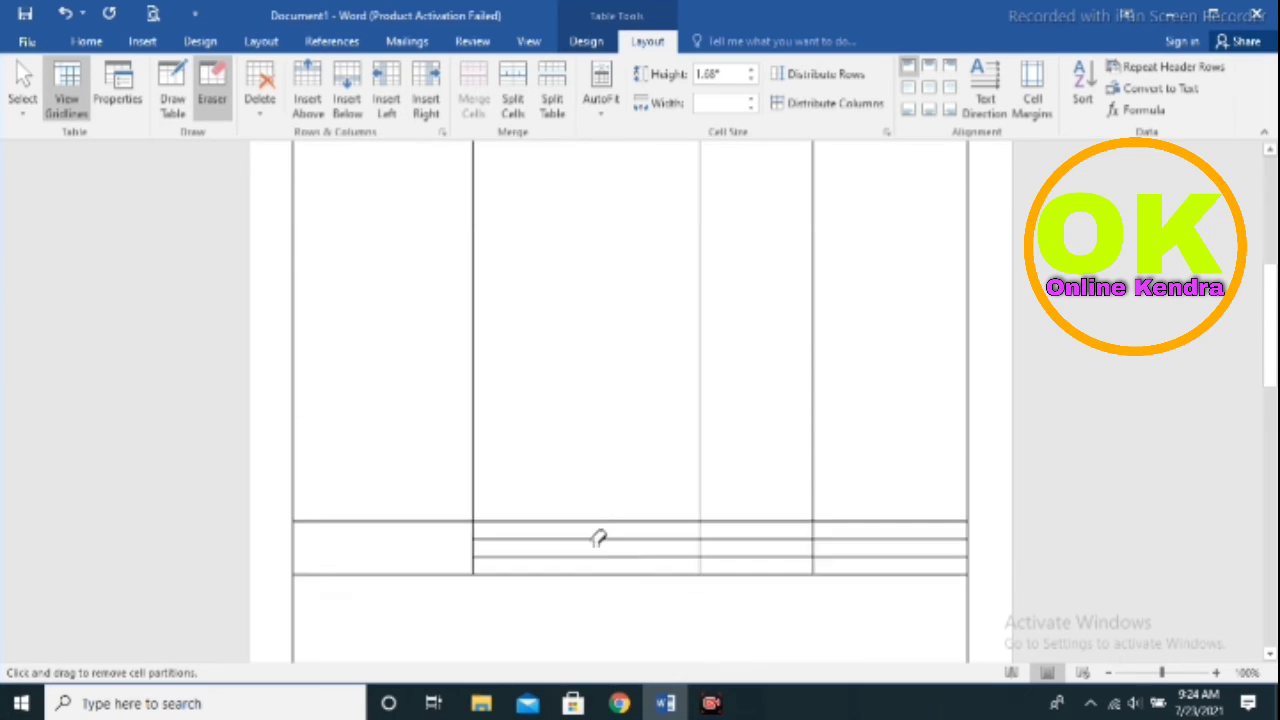
drag(571, 486, 582, 508)
scroll(580, 506, down, 5)
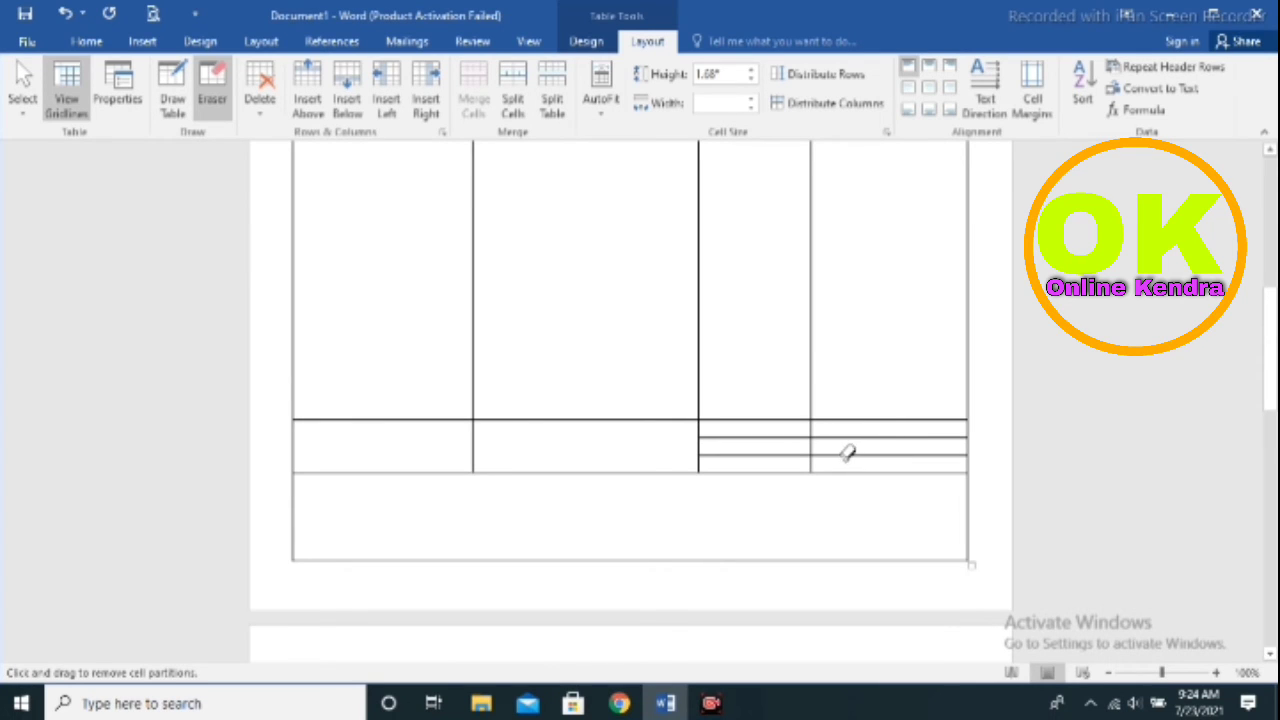
Leave eraser mode and set font size 12 in the small cell under RATE
click(142, 43)
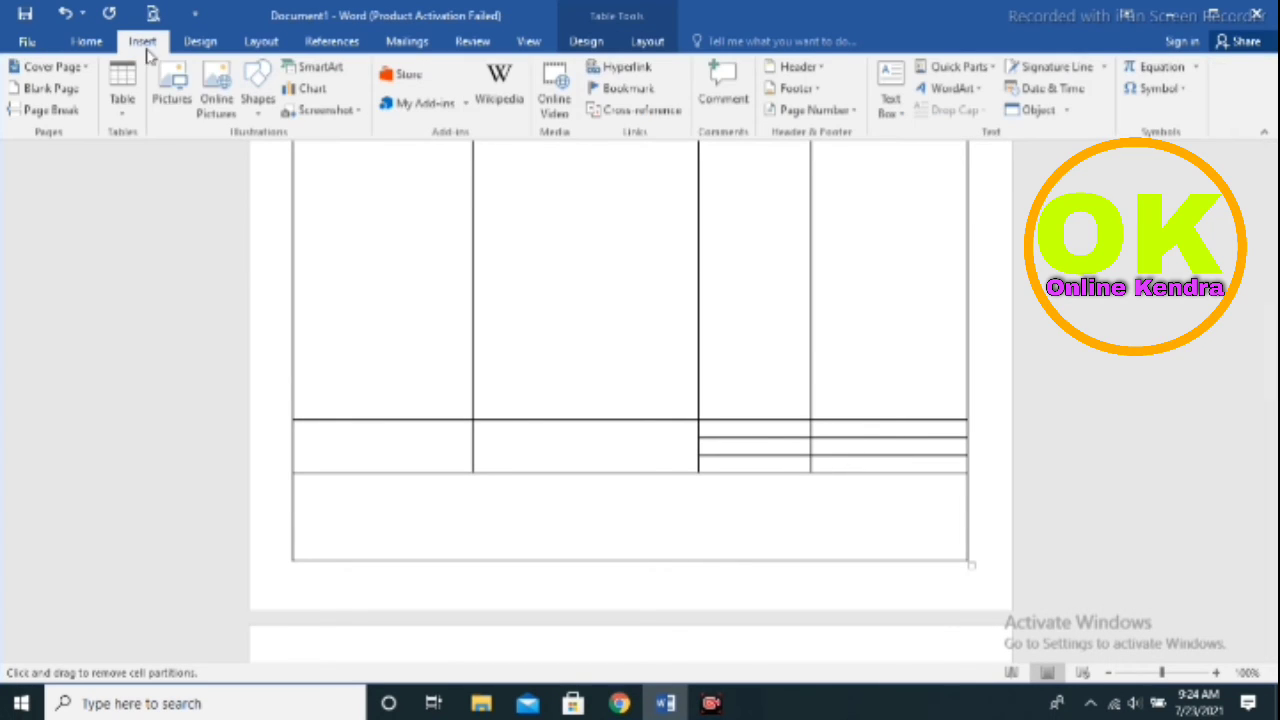
click(87, 42)
click(291, 76)
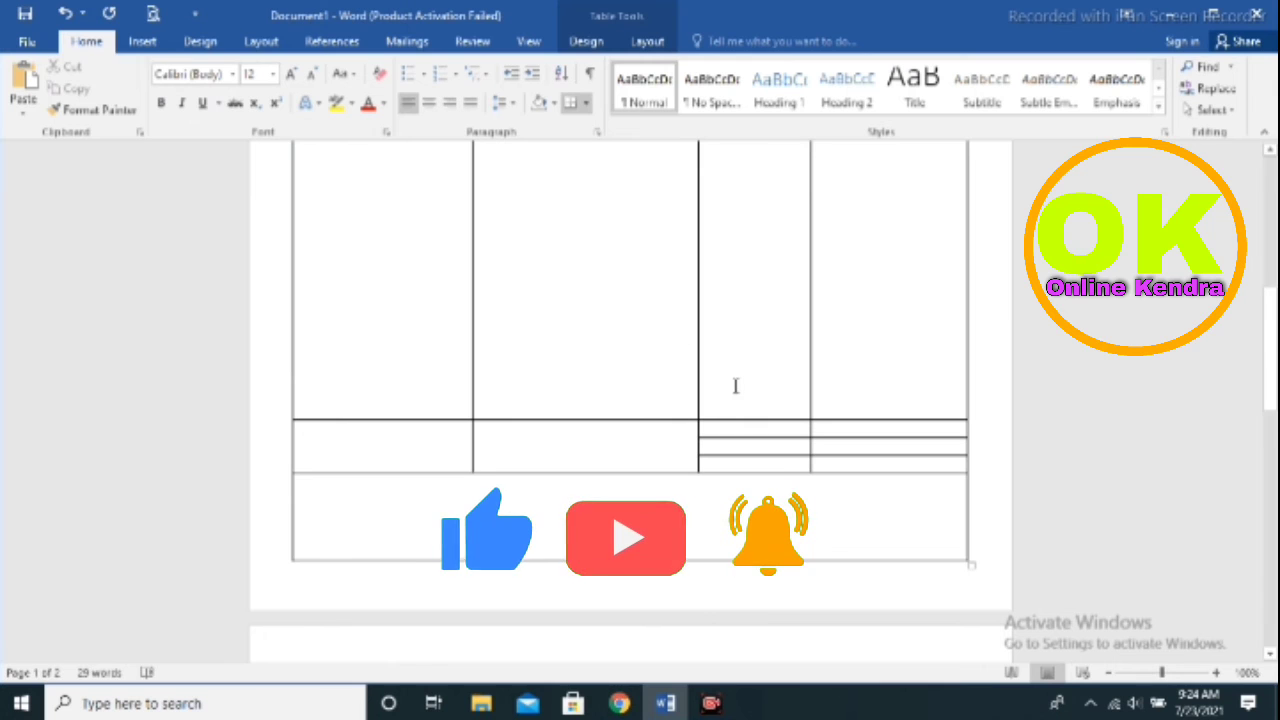
click(765, 438)
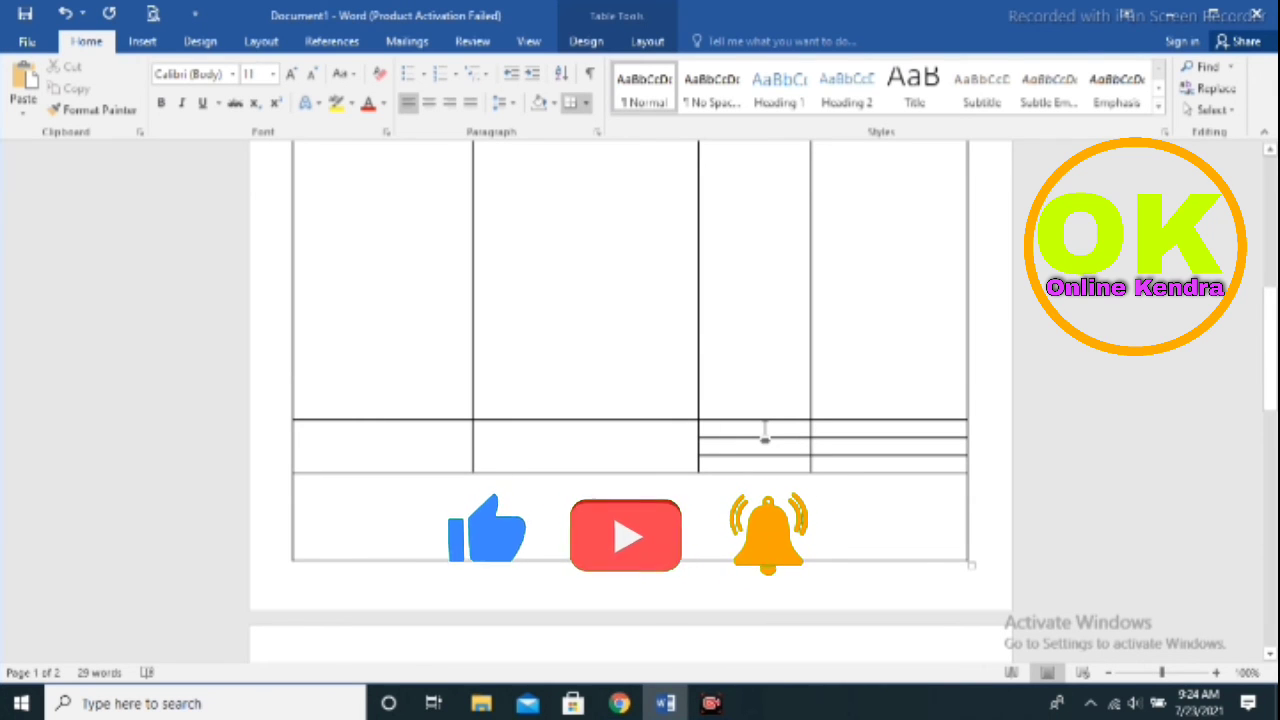
scroll(765, 438, up, 10)
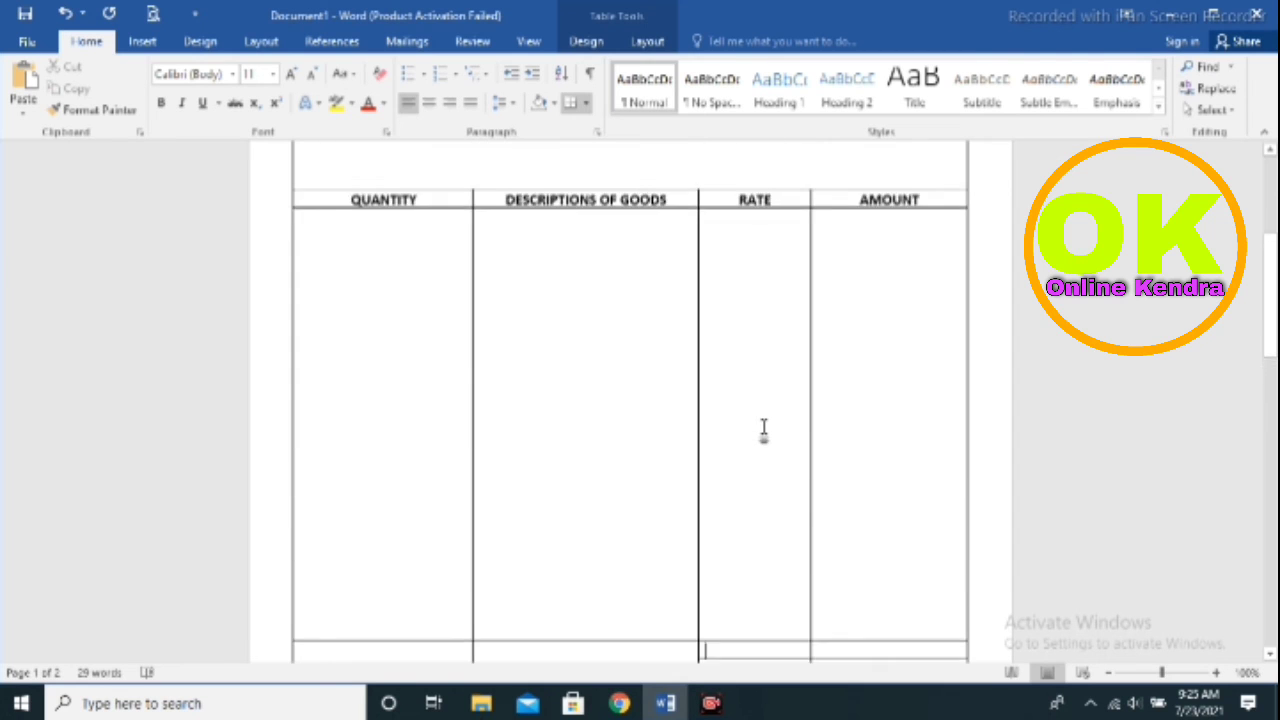
scroll(699, 455, down, 3)
scroll(697, 451, up, 4)
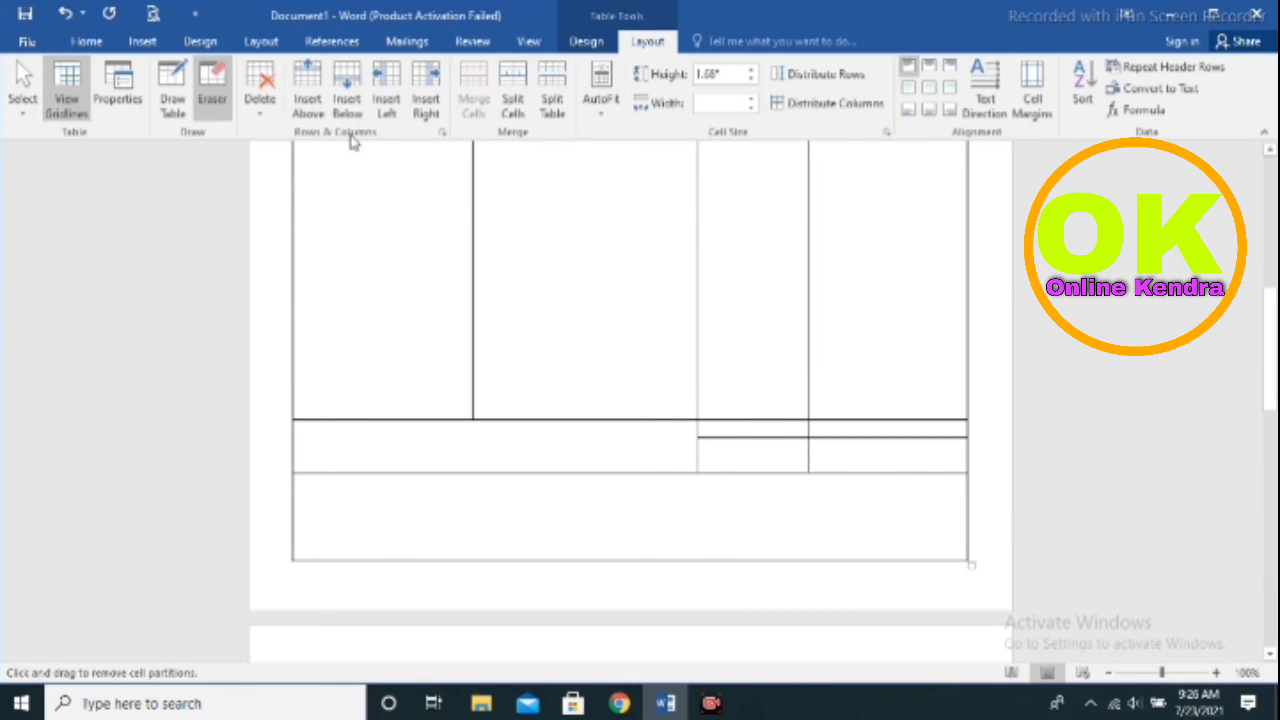
Type a centred TAX label under RATE and TOTAL AMOUNT in the cell below it
click(137, 41)
click(84, 42)
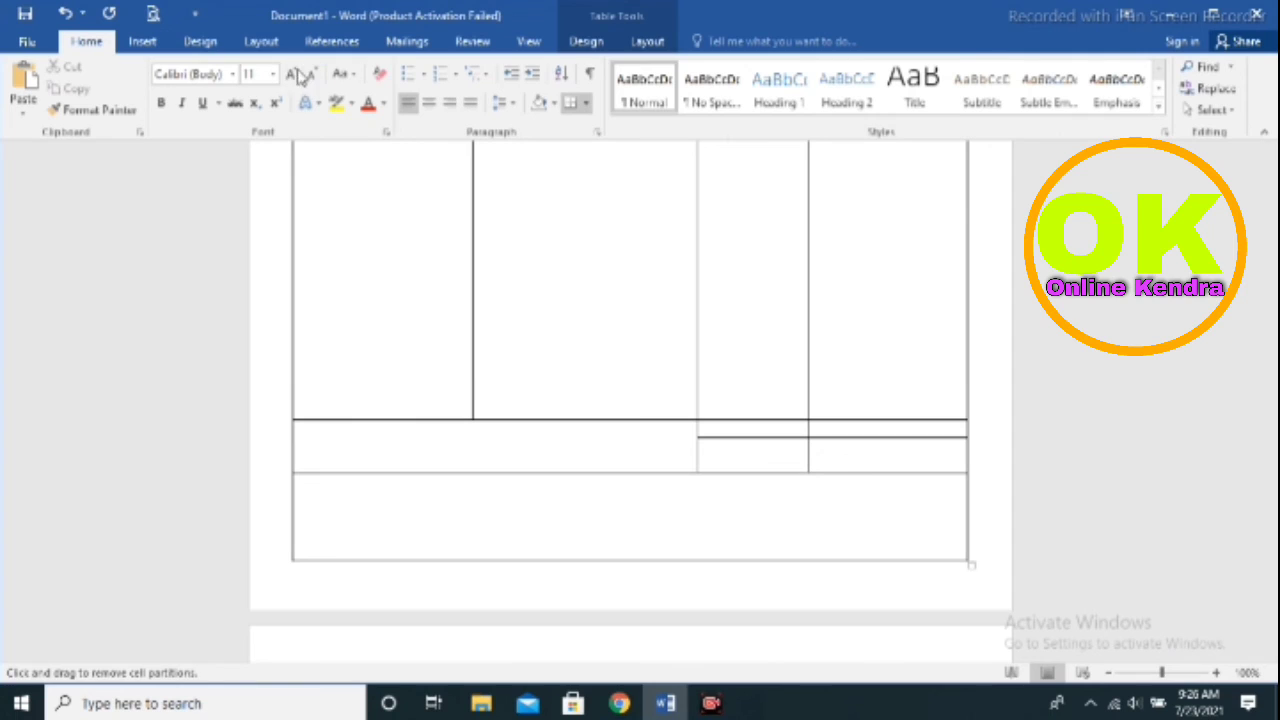
click(729, 431)
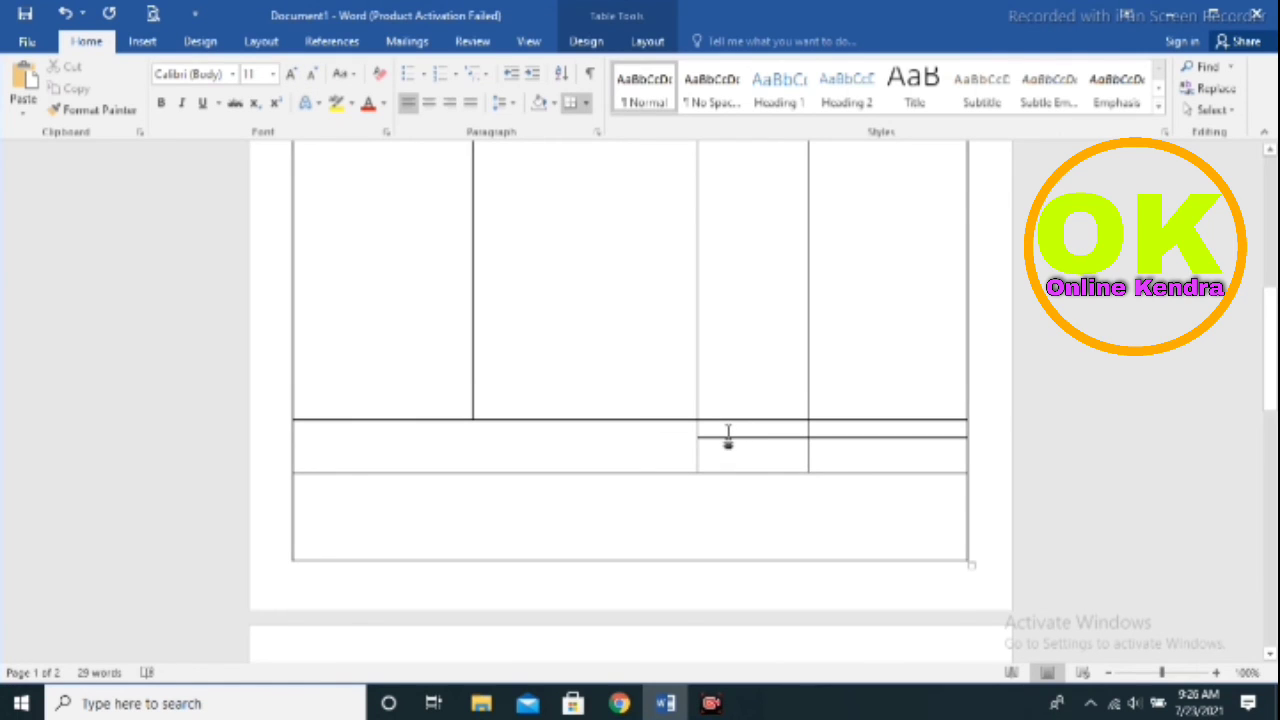
text(TA)
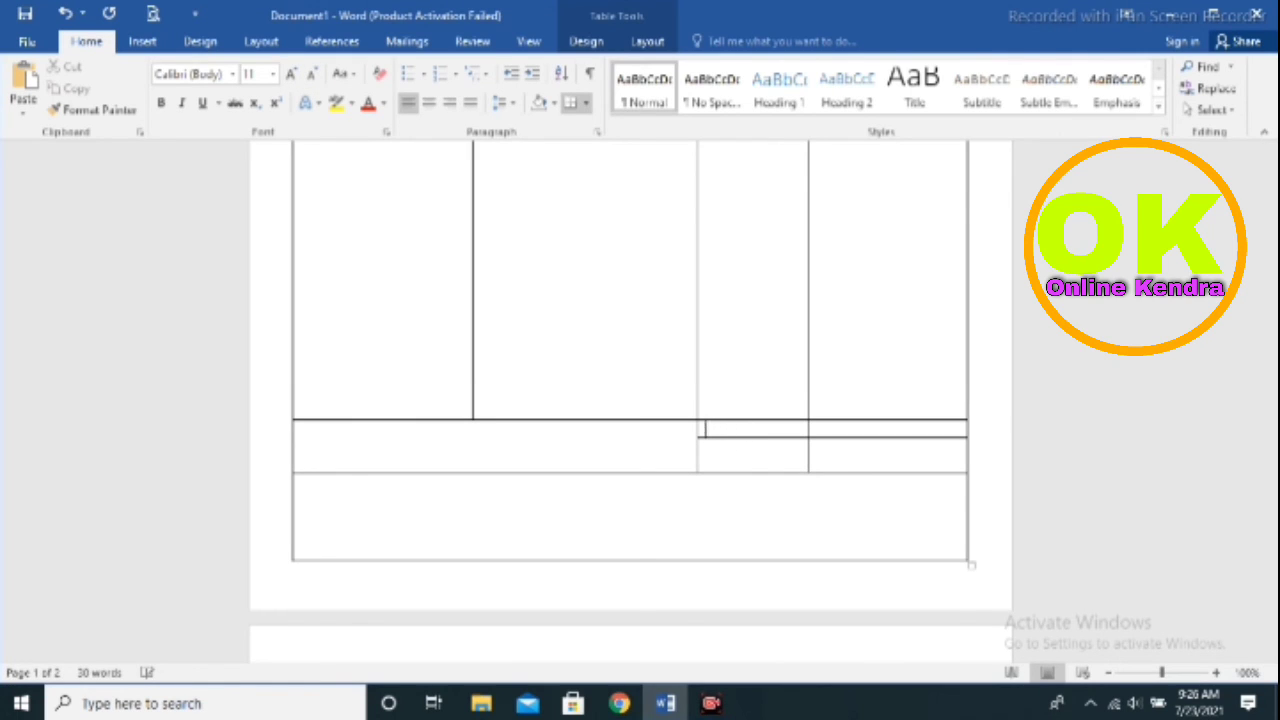
key(ctrl+e)
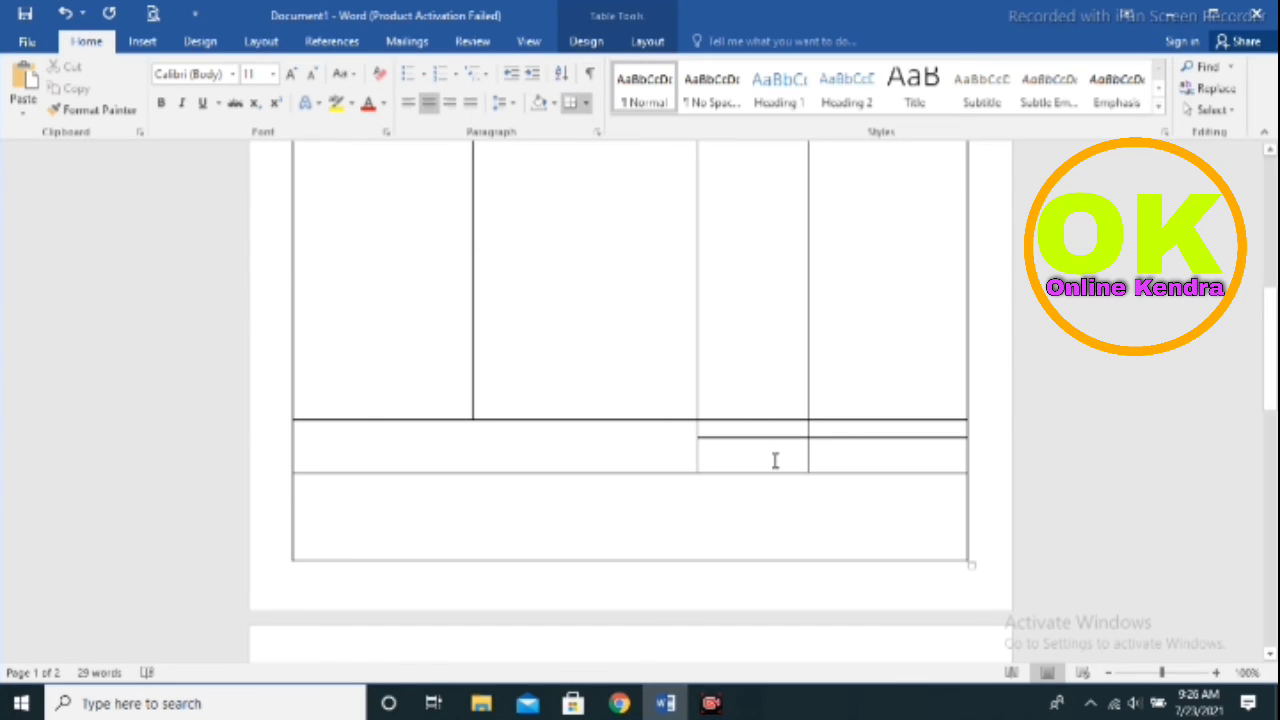
text(TAX)
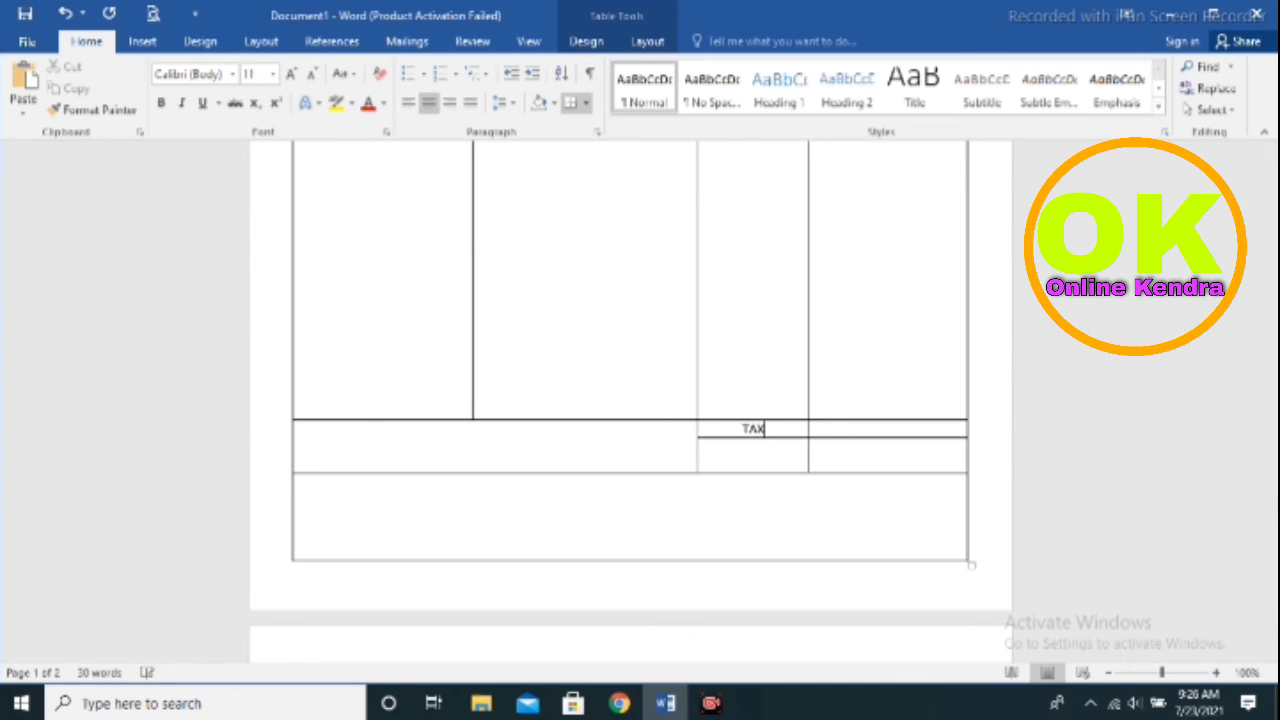
click(739, 456)
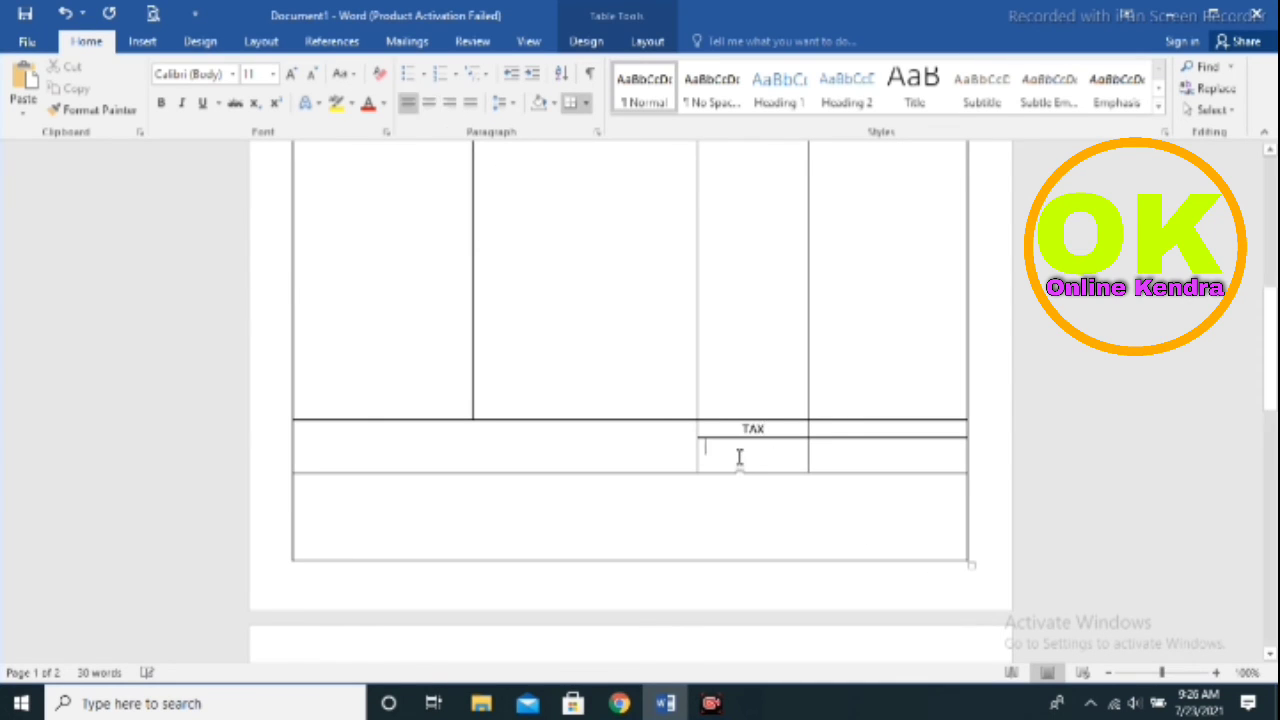
text(TO)
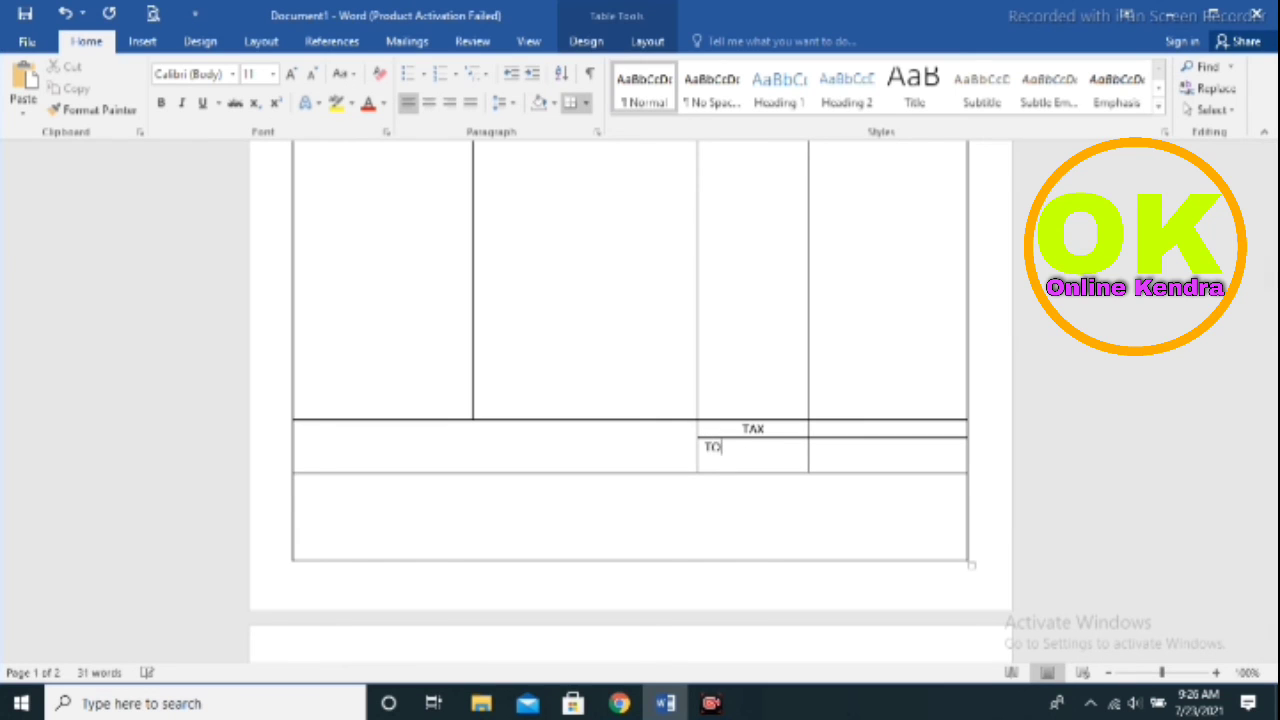
text(TAL)
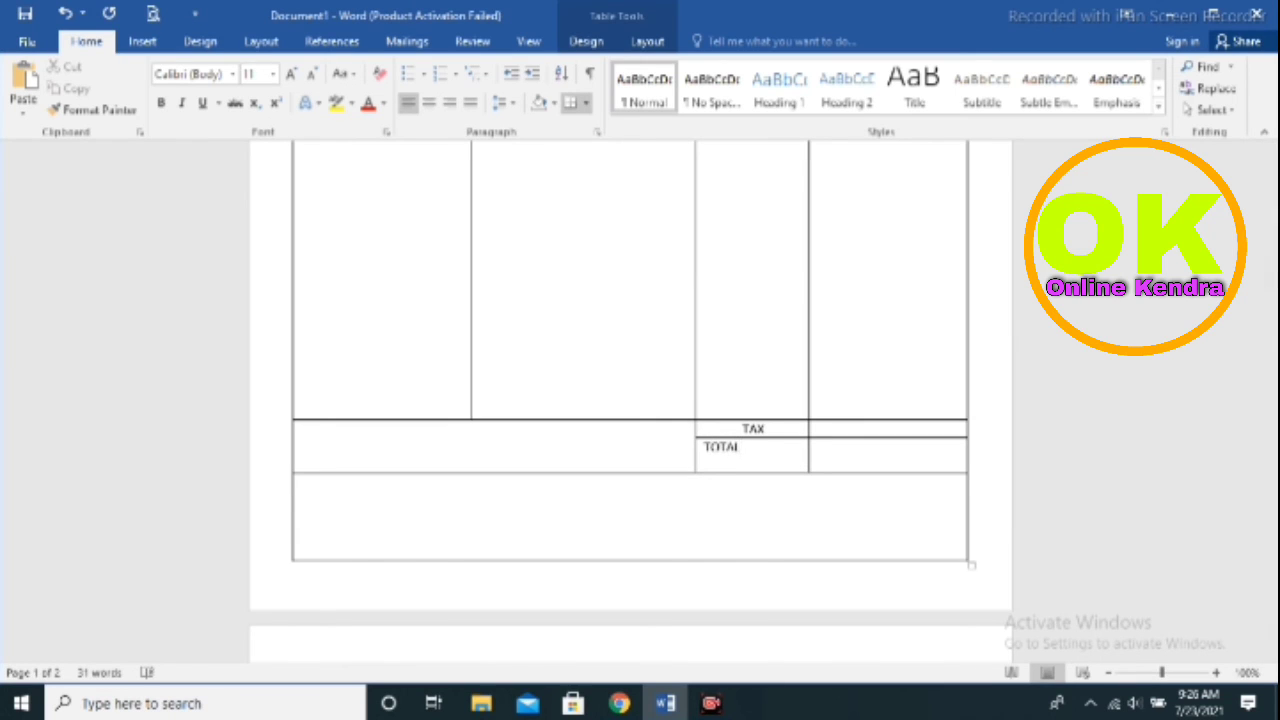
text( AMOUN)
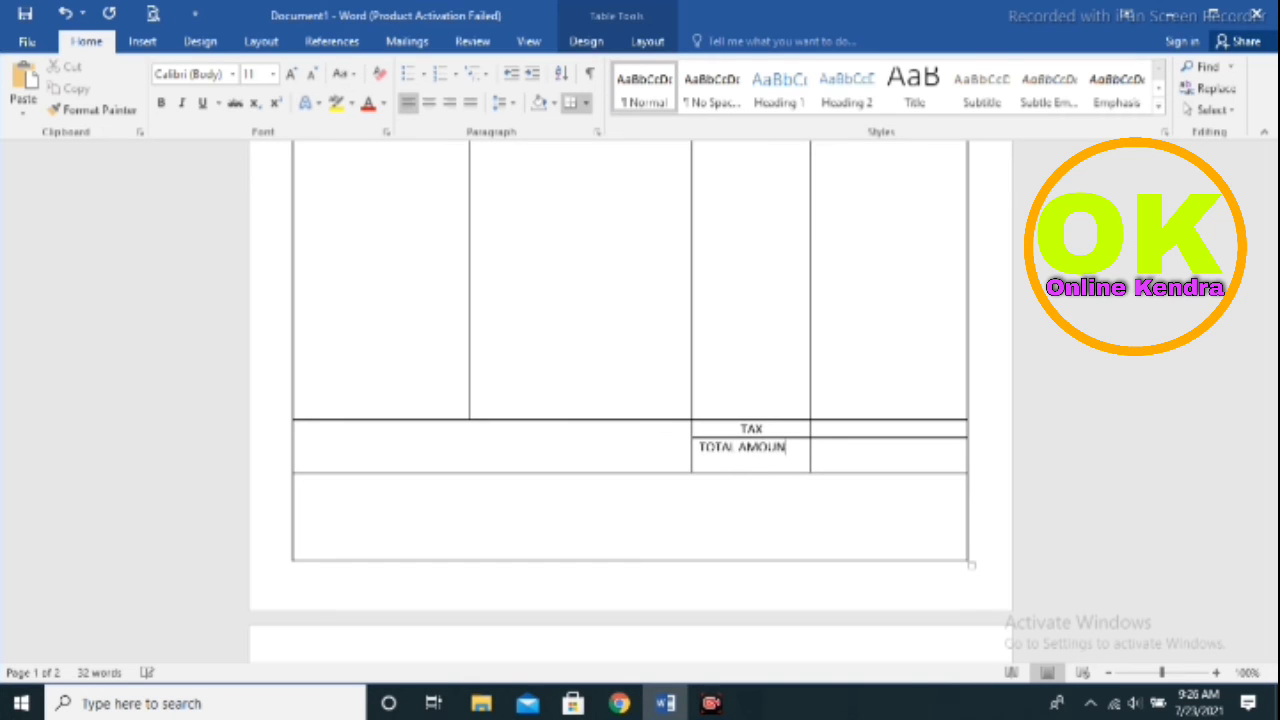
text(T)
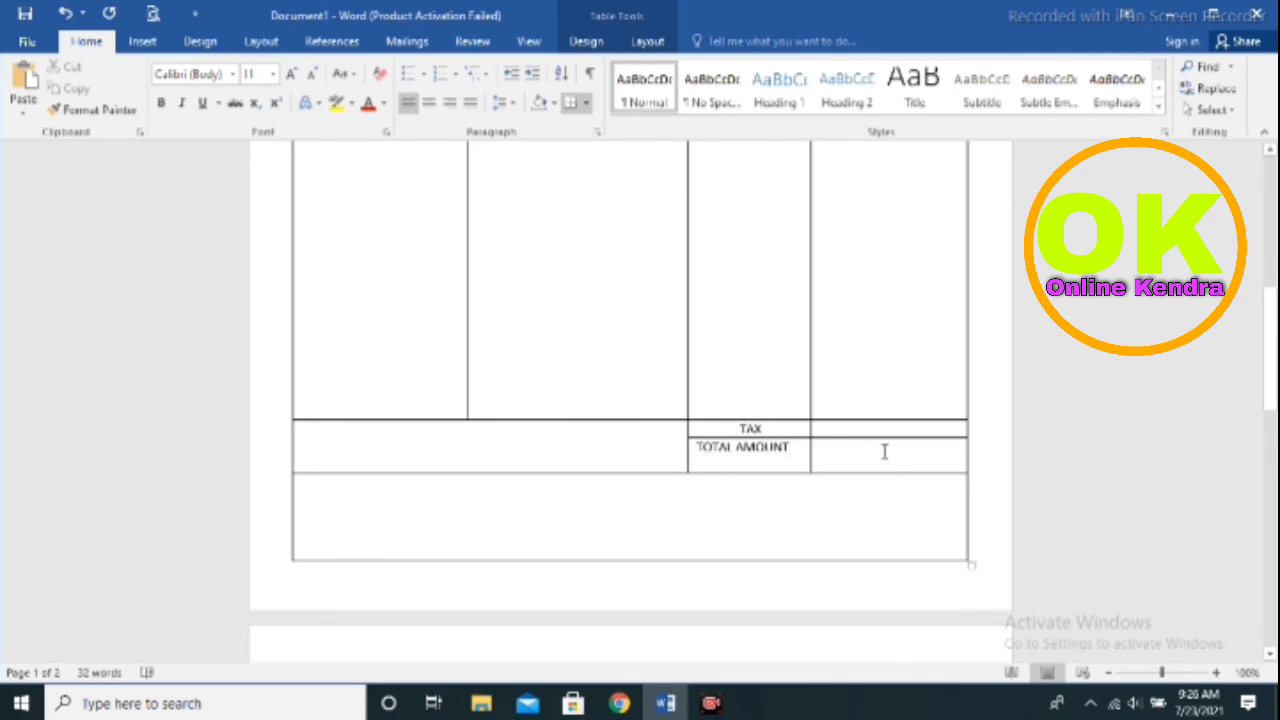
Add a dotted fill-in blank beside TOTAL AMOUNT and shift it further right in its cell
click(876, 428)
click(861, 469)
text(...............)
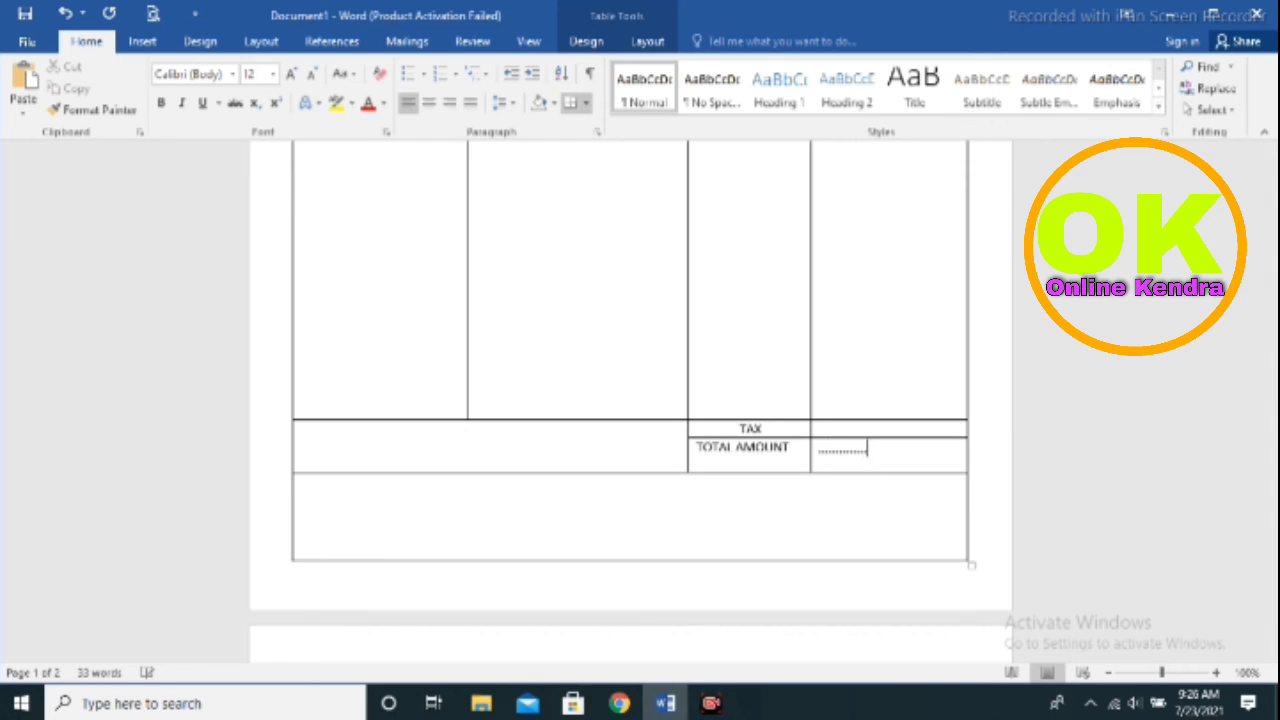
text(.....)
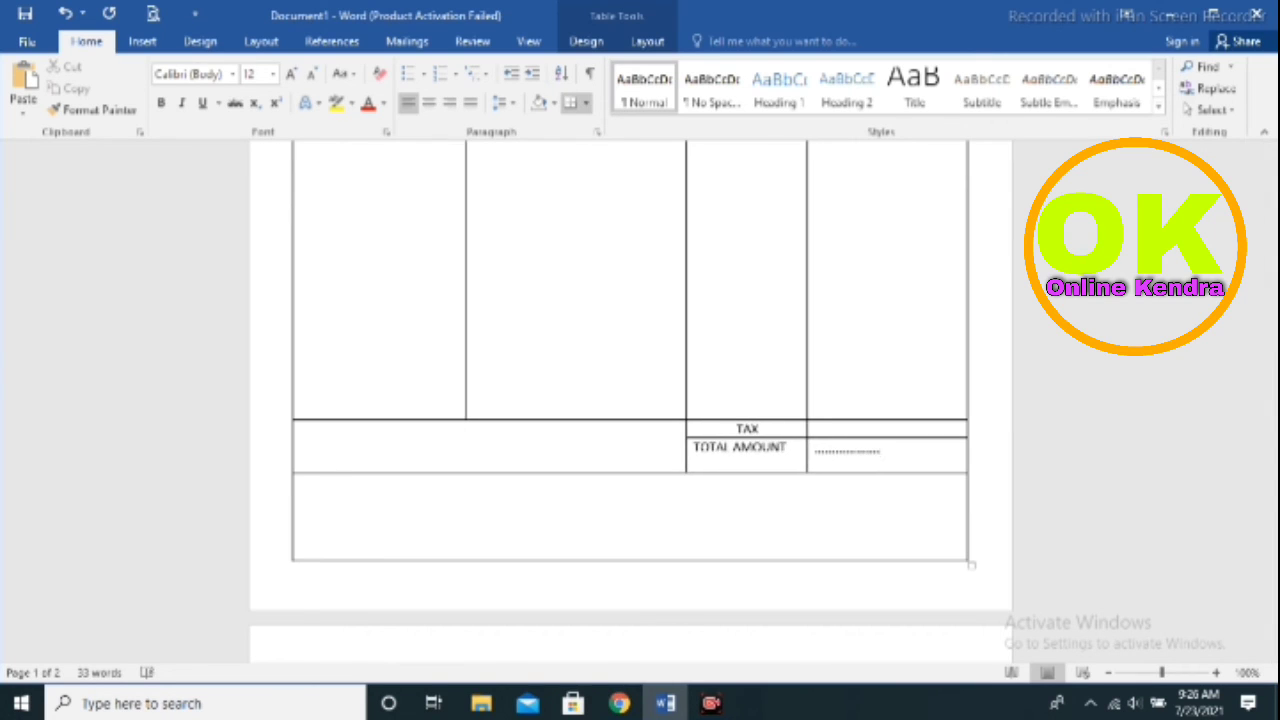
double_click(811, 451)
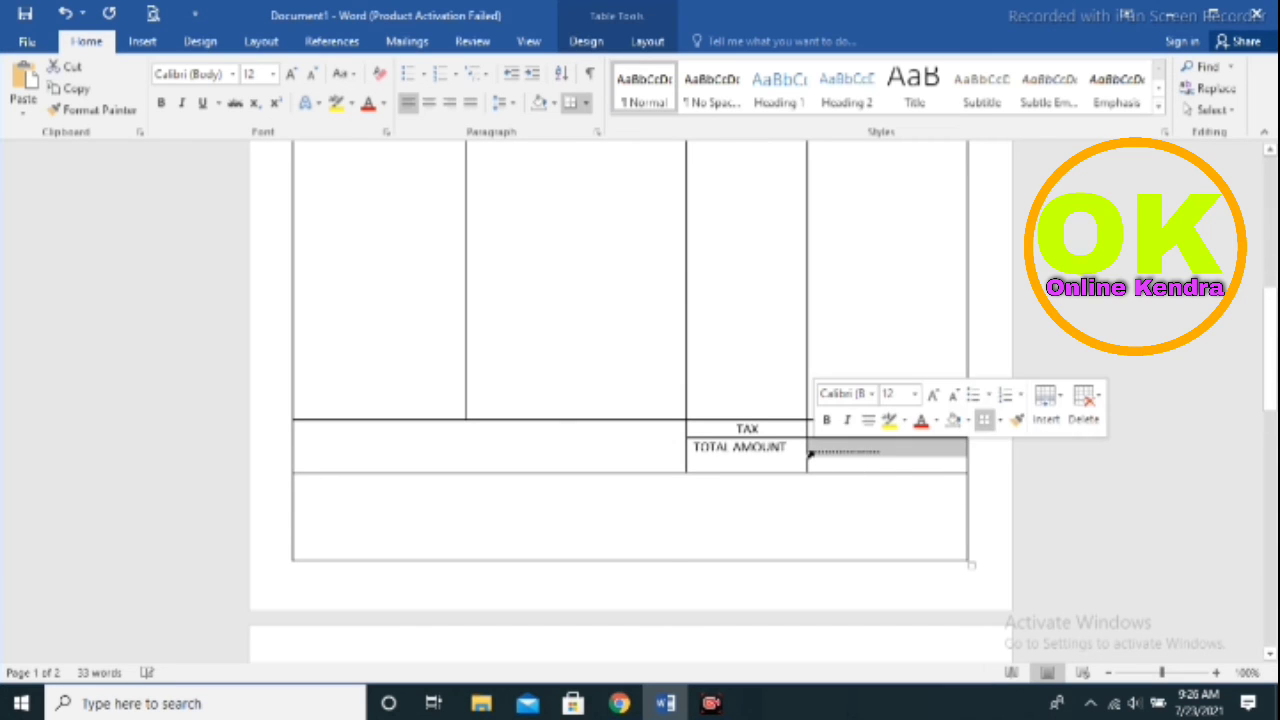
click(890, 458)
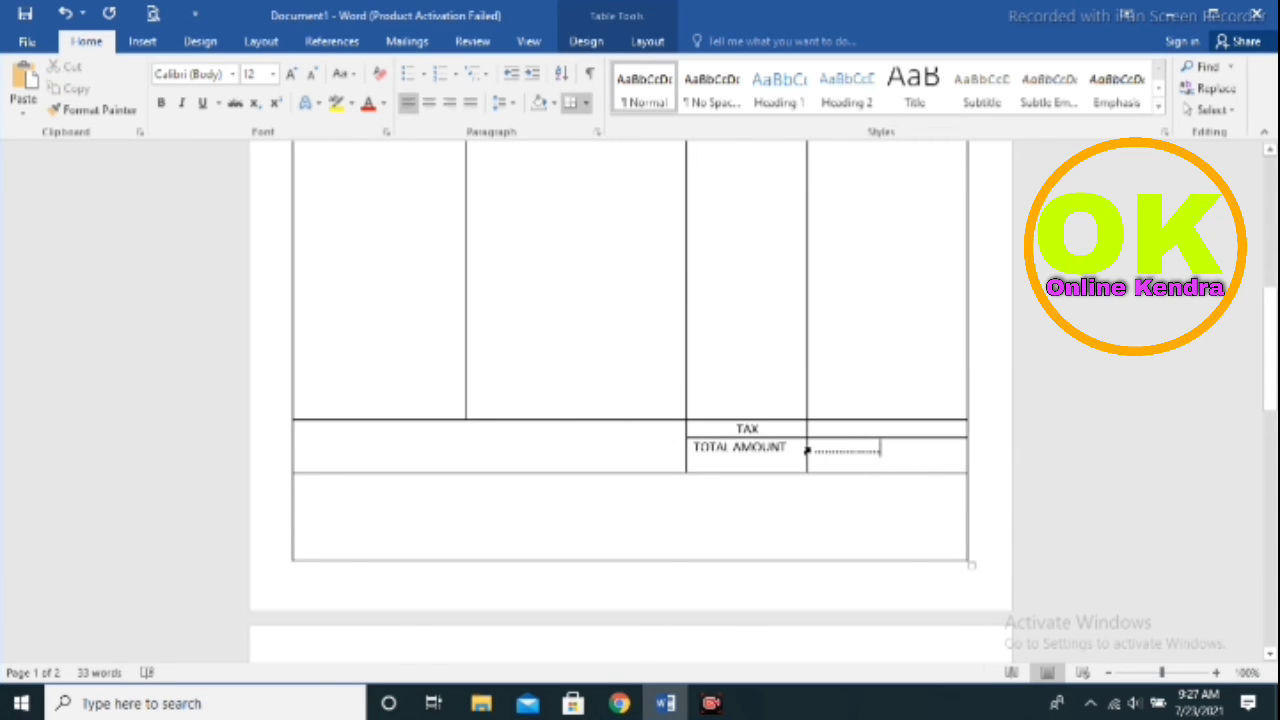
click(816, 452)
click(324, 443)
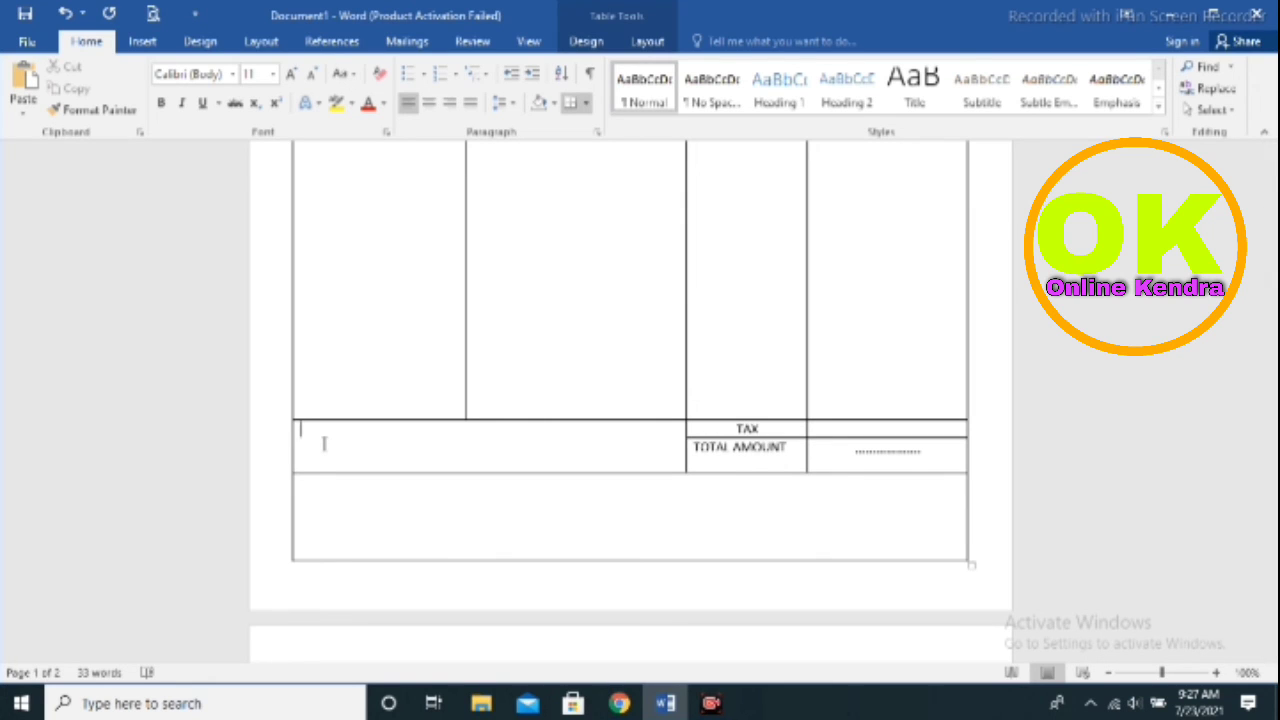
Type AMOUNT IN in the wide cell and a NOTE label in the bottom cell at font size 16
text(AMOUNT IN ................................................................)
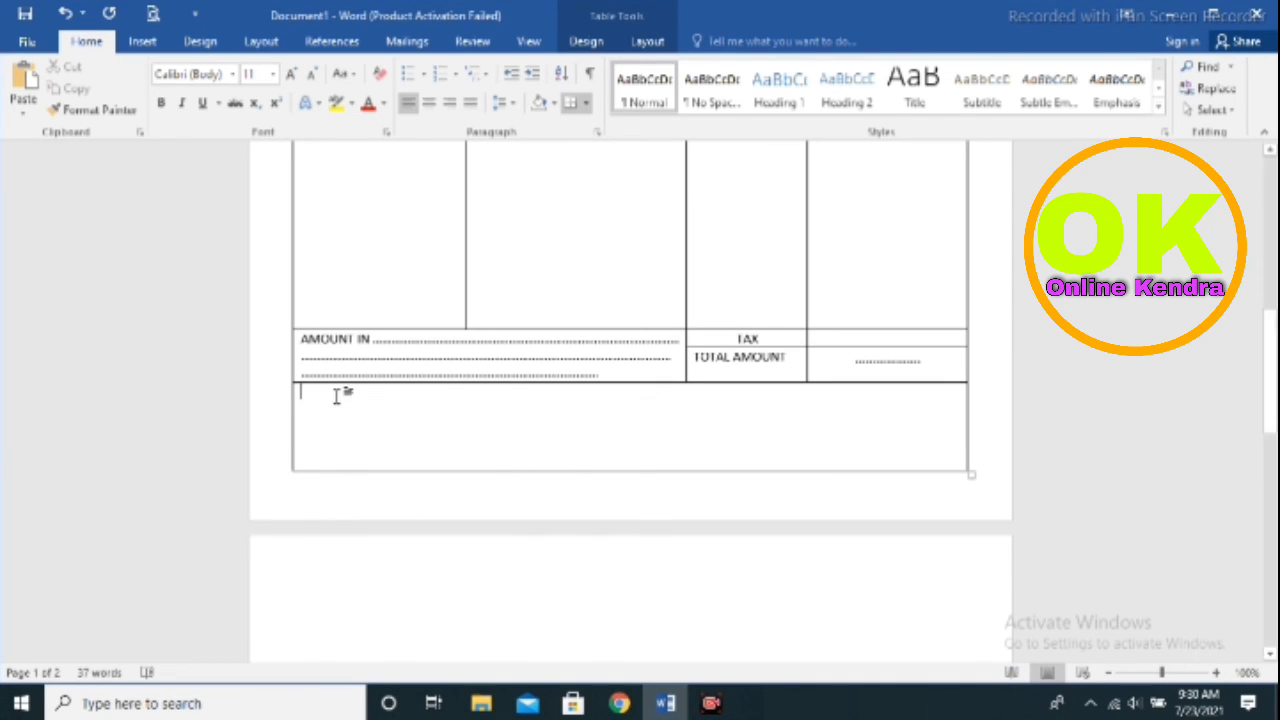
text(NOTE)
click(274, 78)
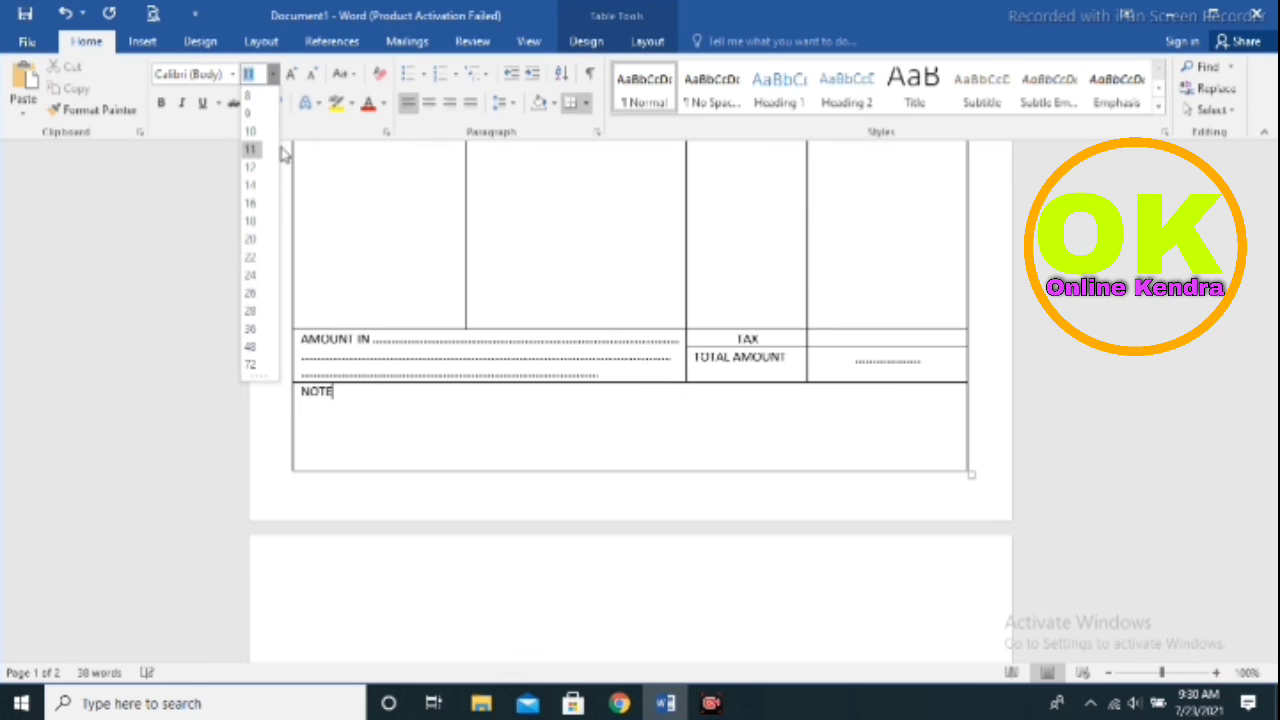
click(251, 203)
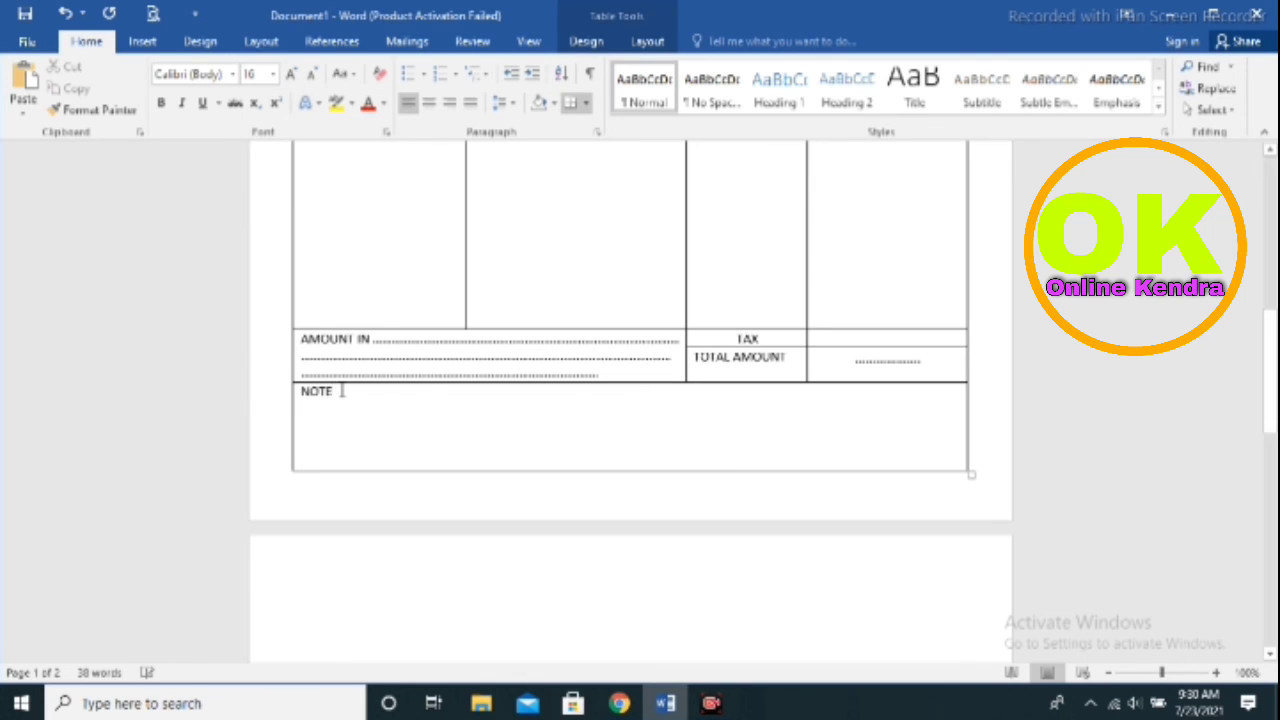
Retype the label as 'NOTE:' and start a 'Costumer sin' signature line with dotted blanks below
key(BackSpace)
key(BackSpace)
key(BackSpace)
key(BackSpace)
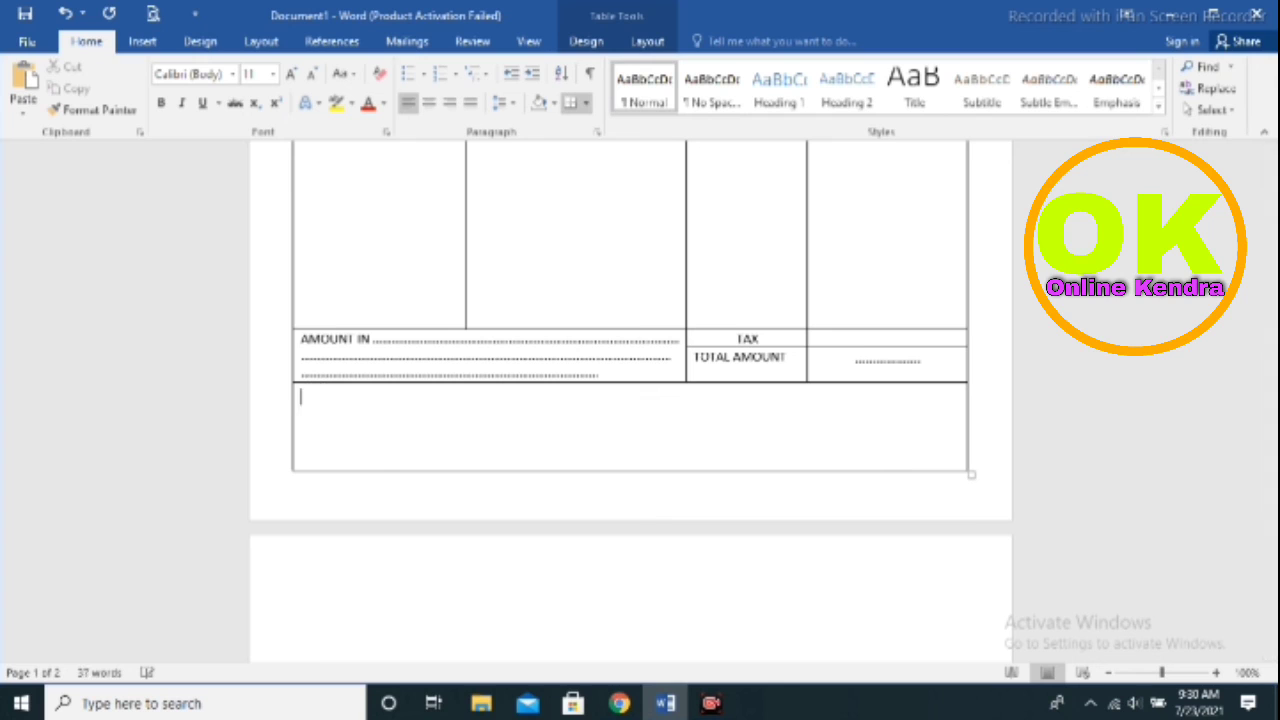
text(NOTE:)
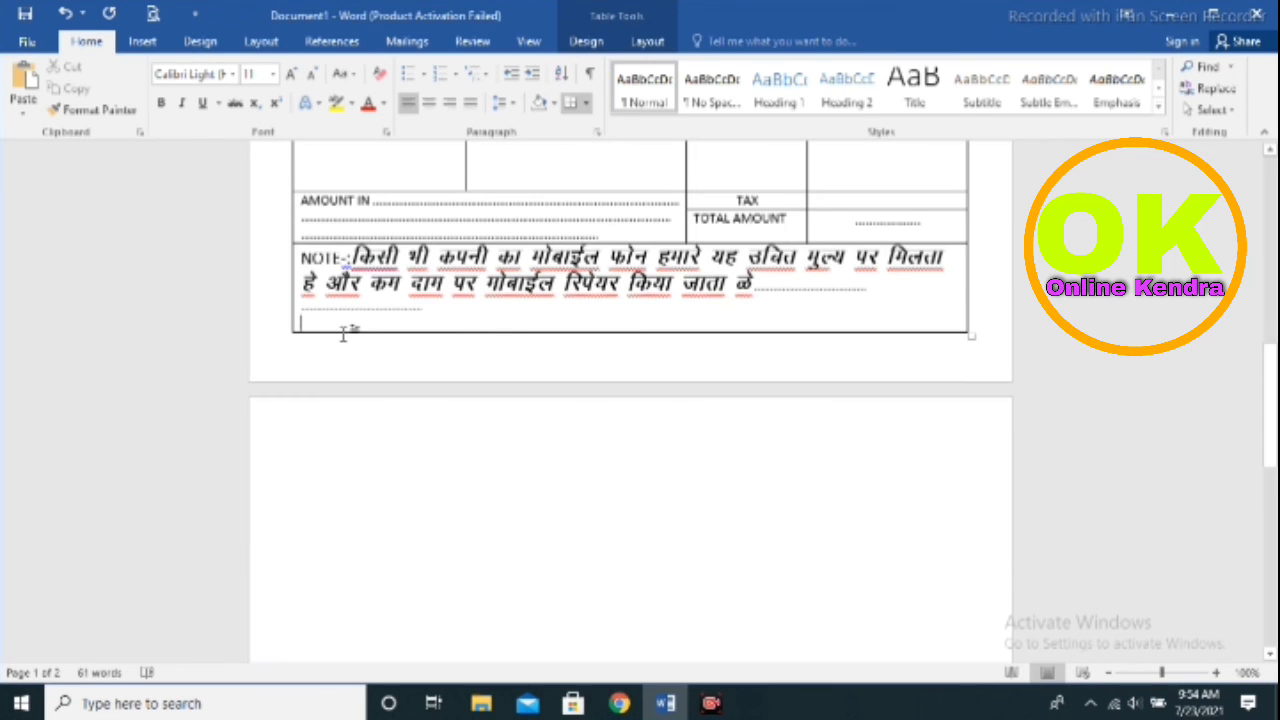
scroll(343, 334, up, 1)
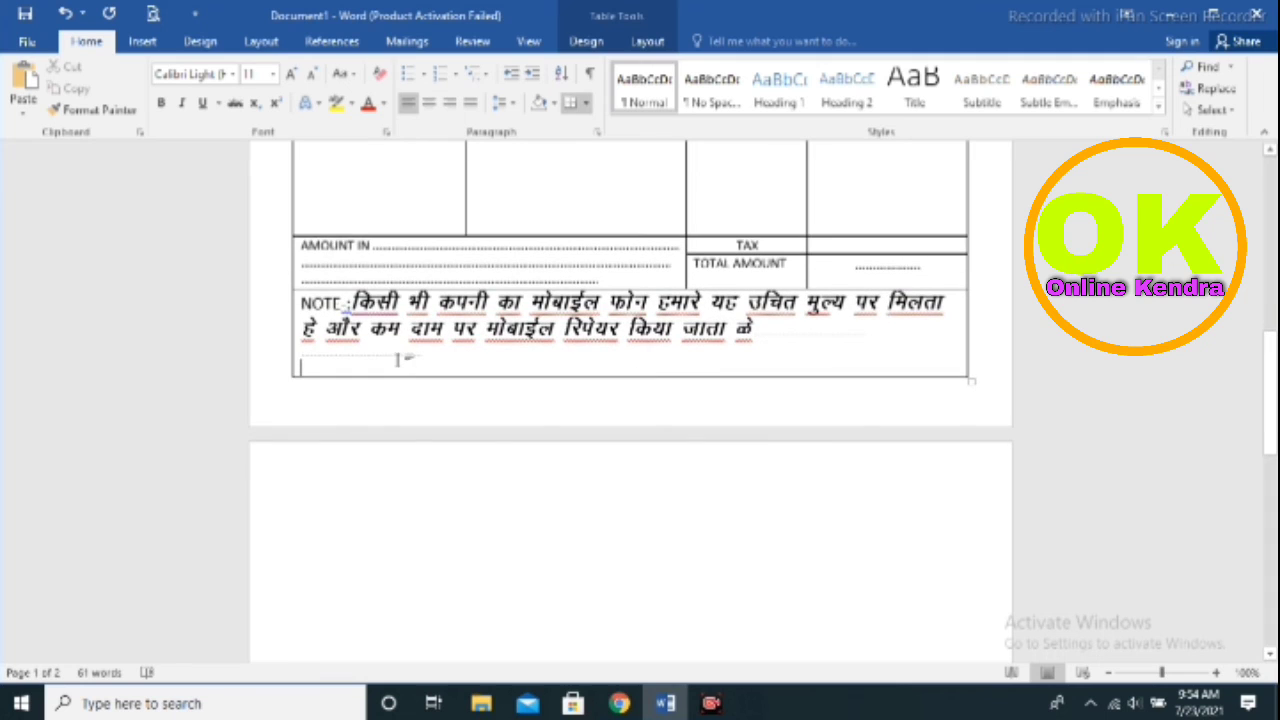
click(388, 366)
text(d)
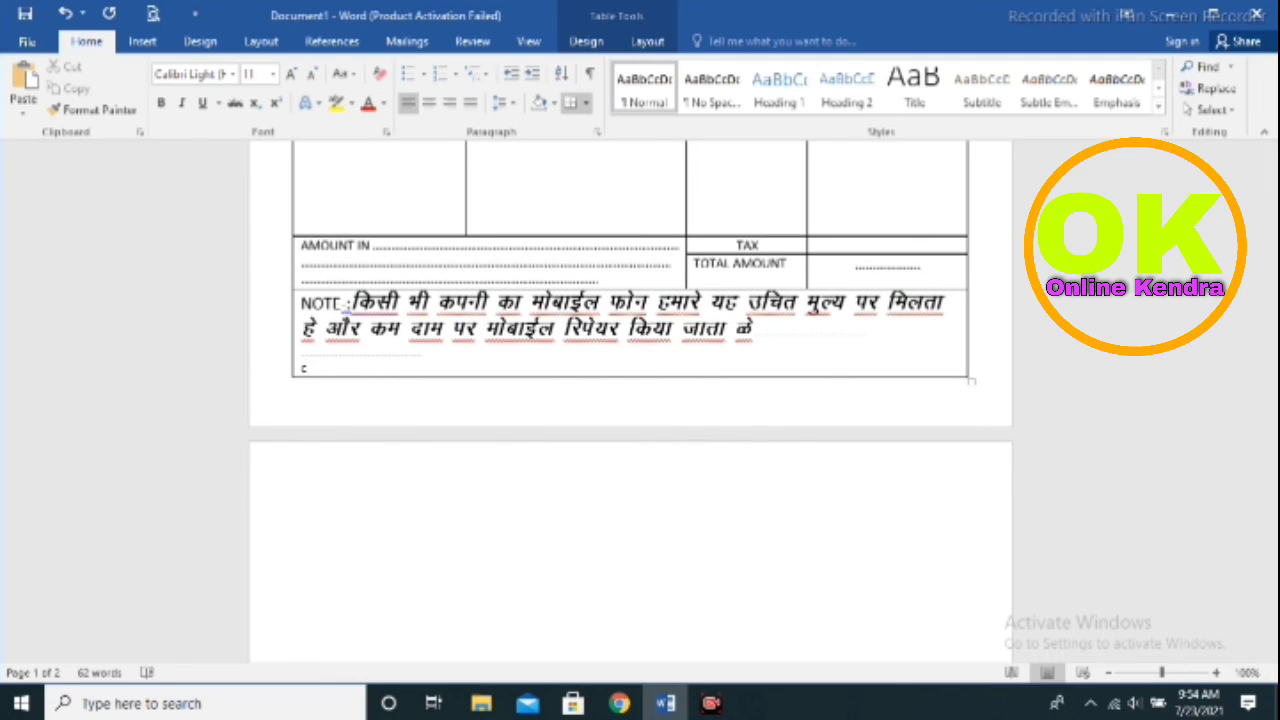
text(o)
text(stumor sin)
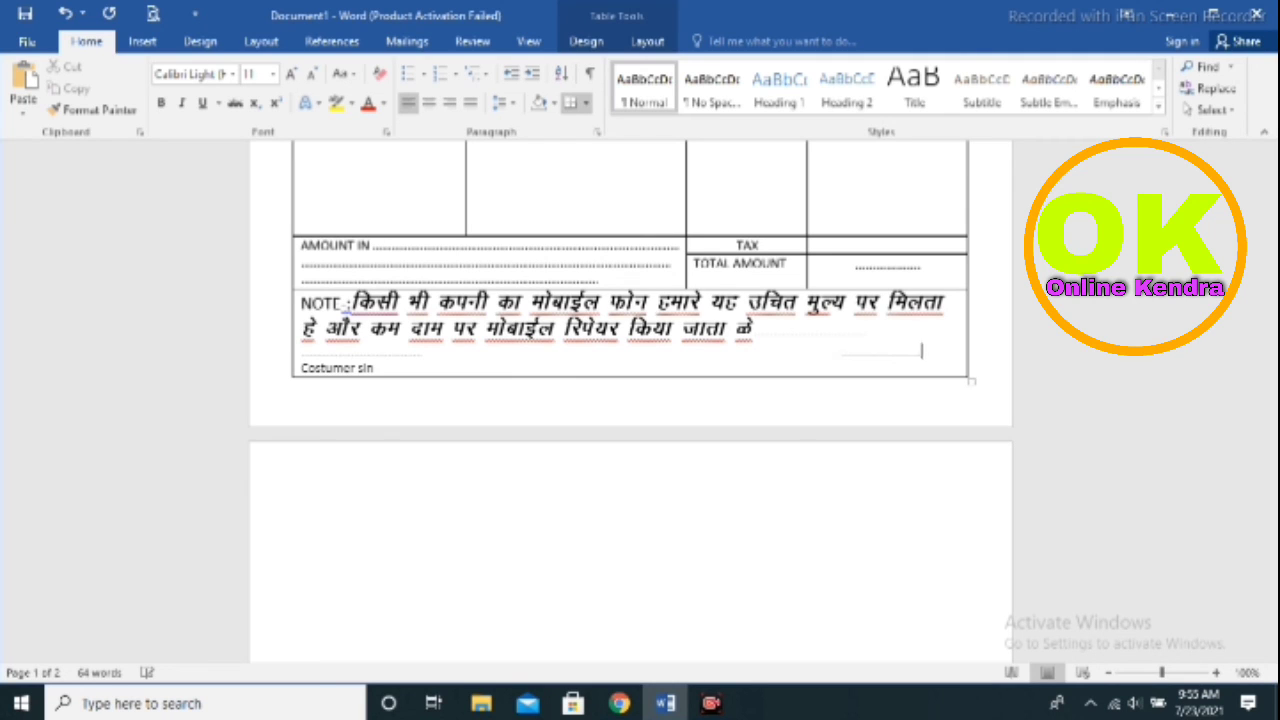
text(.)
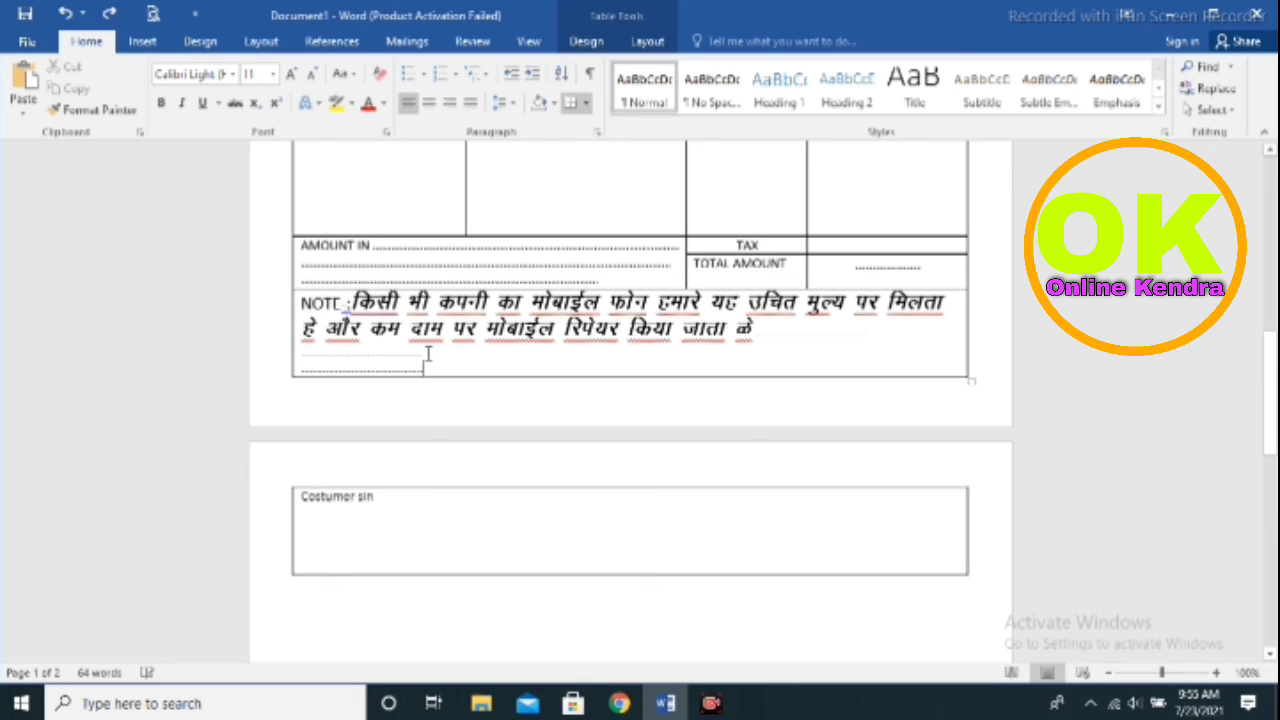
Delete the extra dot so the signature line fits back on page 1
key(BackSpace)
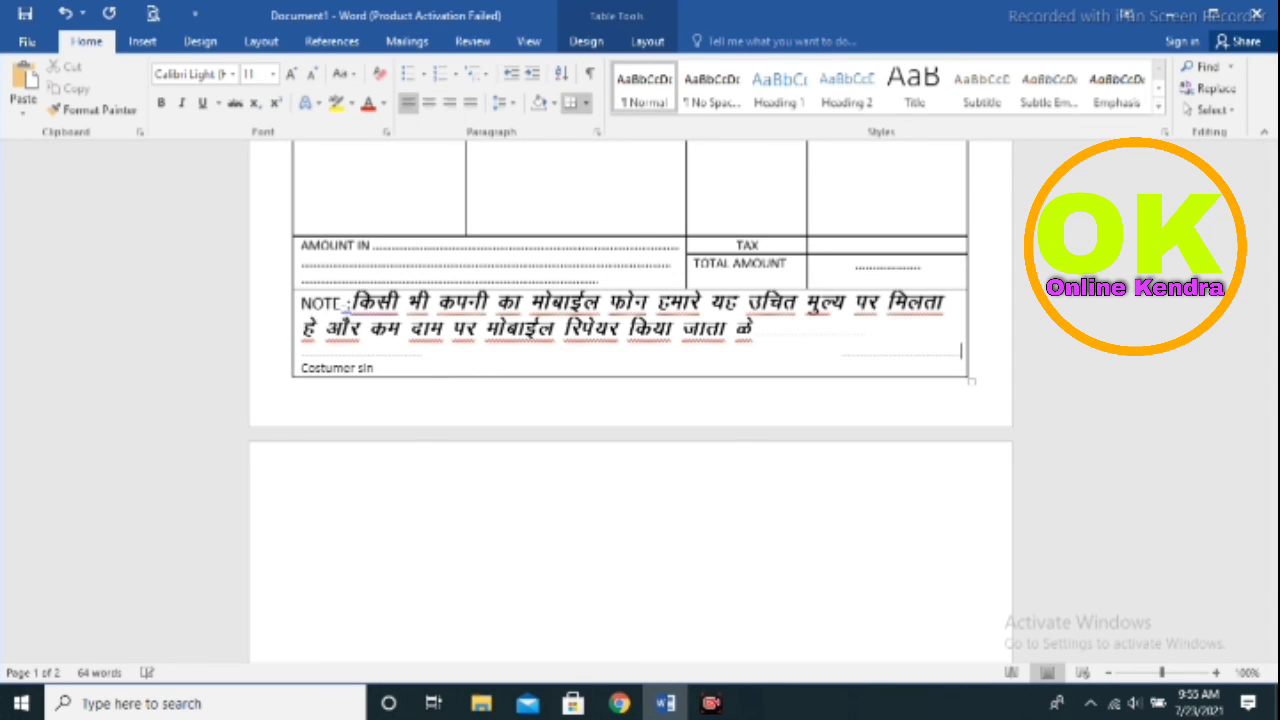
scroll(420, 351, up, 10)
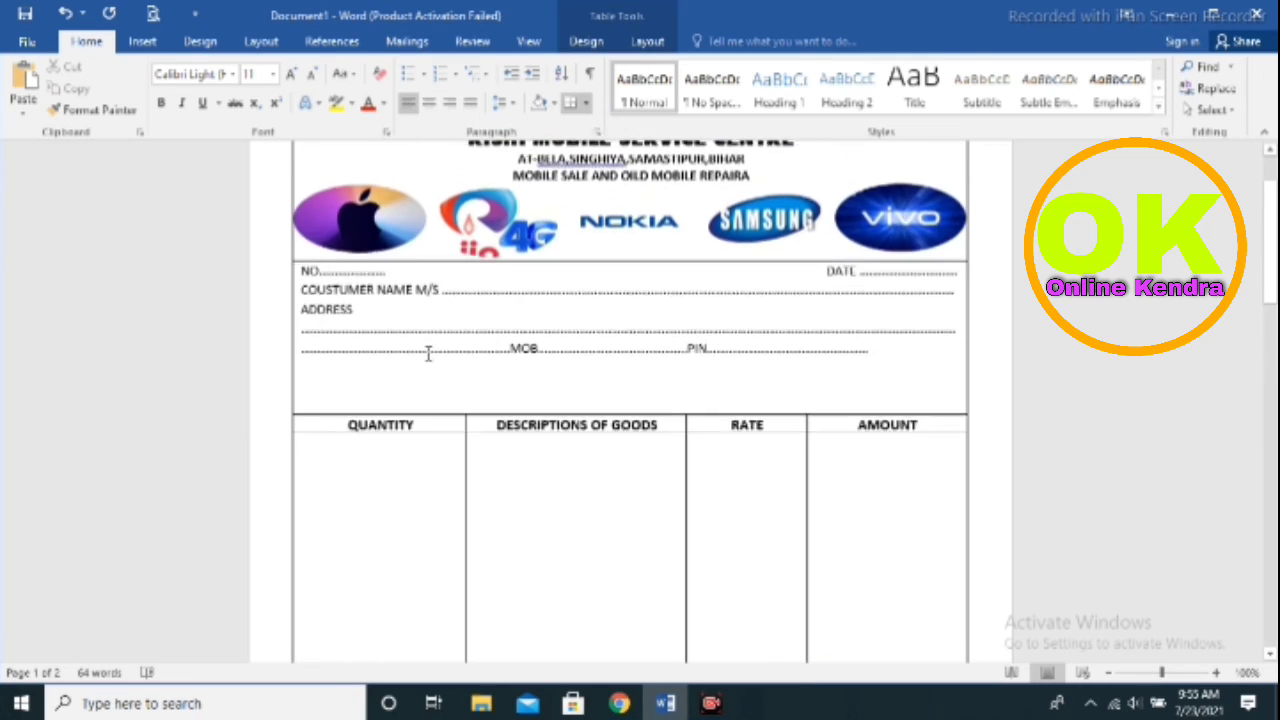
scroll(428, 353, down, 10)
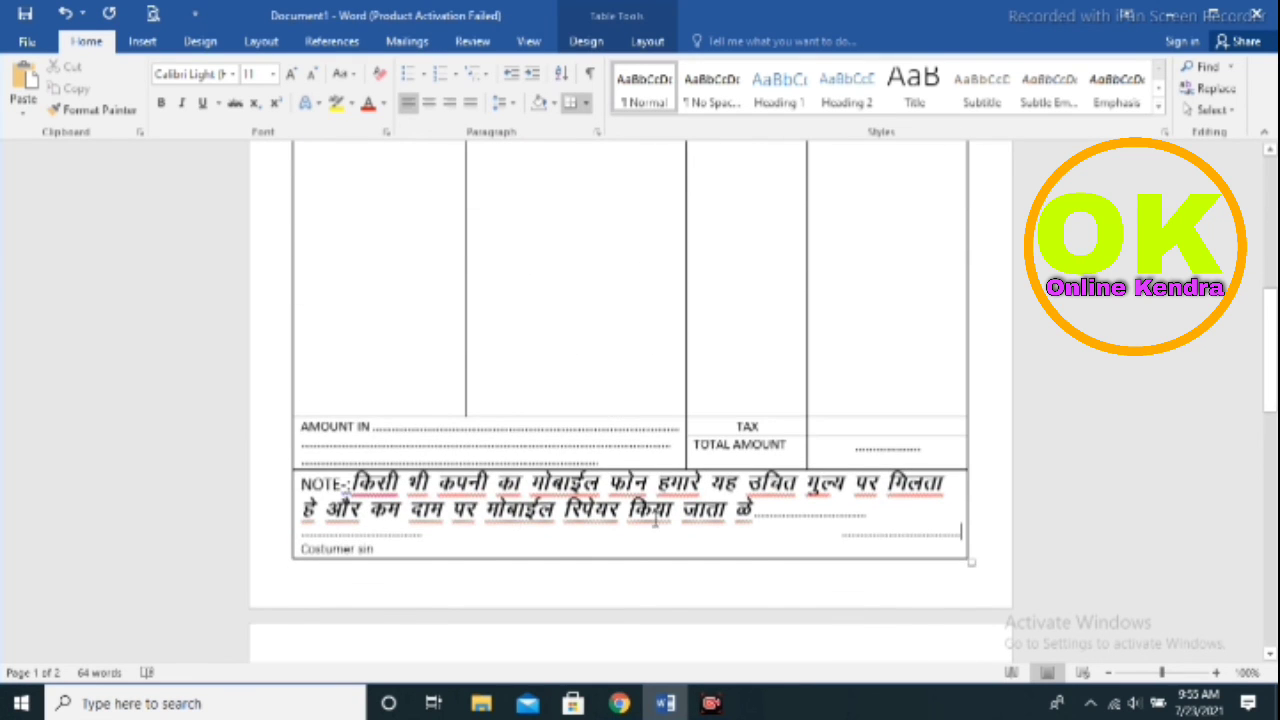
scroll(884, 492, up, 3)
scroll(884, 492, up, 5)
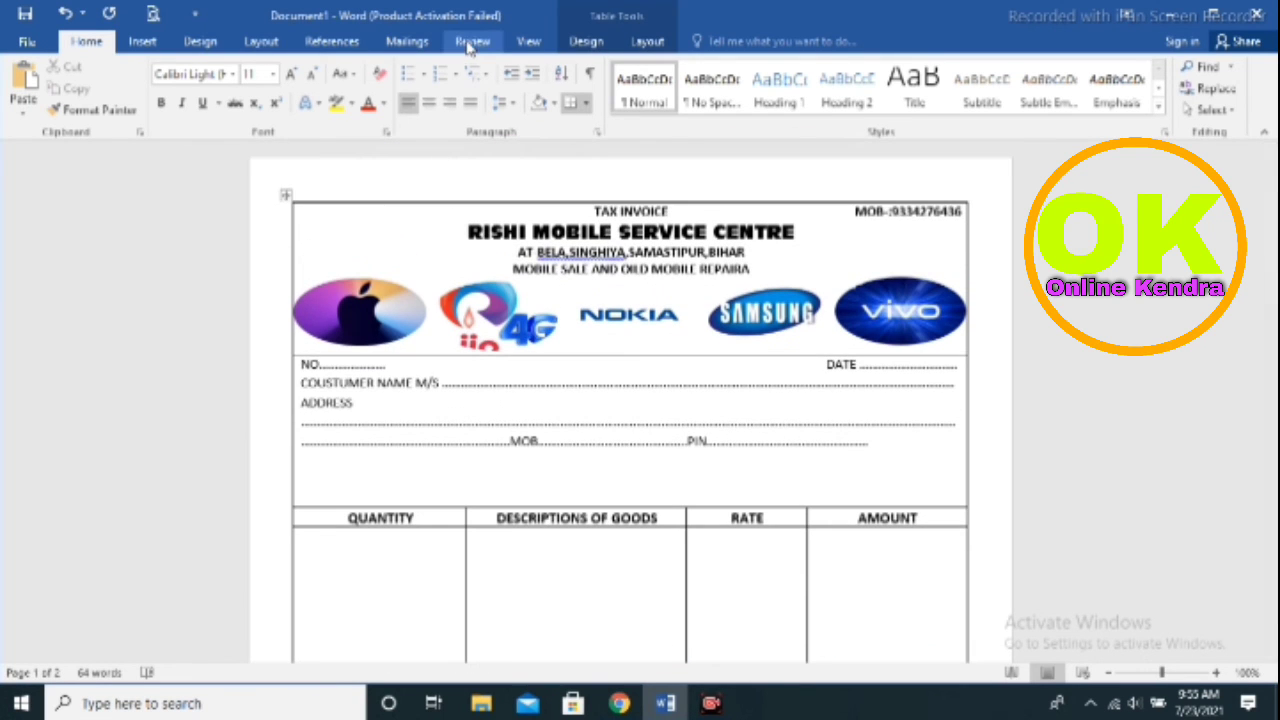
Run Spelling & Grammar, ignoring every flagged address and Hindi word until the check completes
click(470, 42)
click(33, 100)
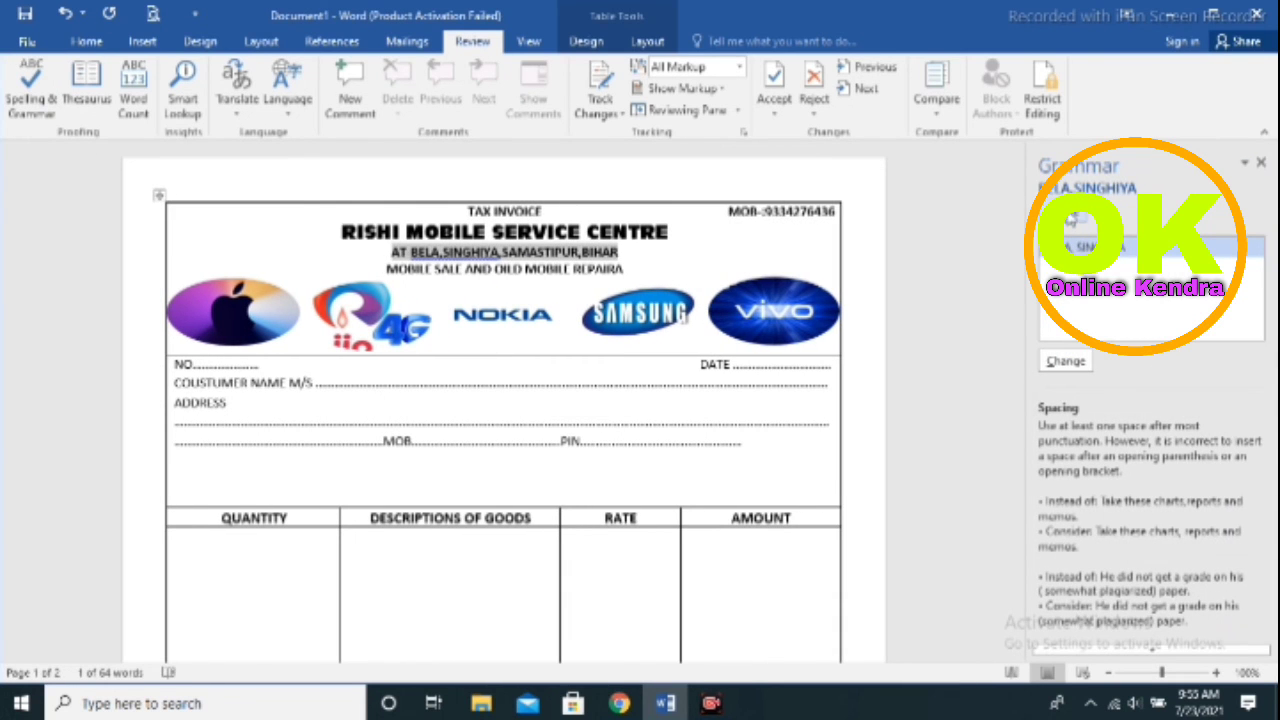
click(1070, 215)
click(1070, 217)
click(1070, 217)
click(1071, 217)
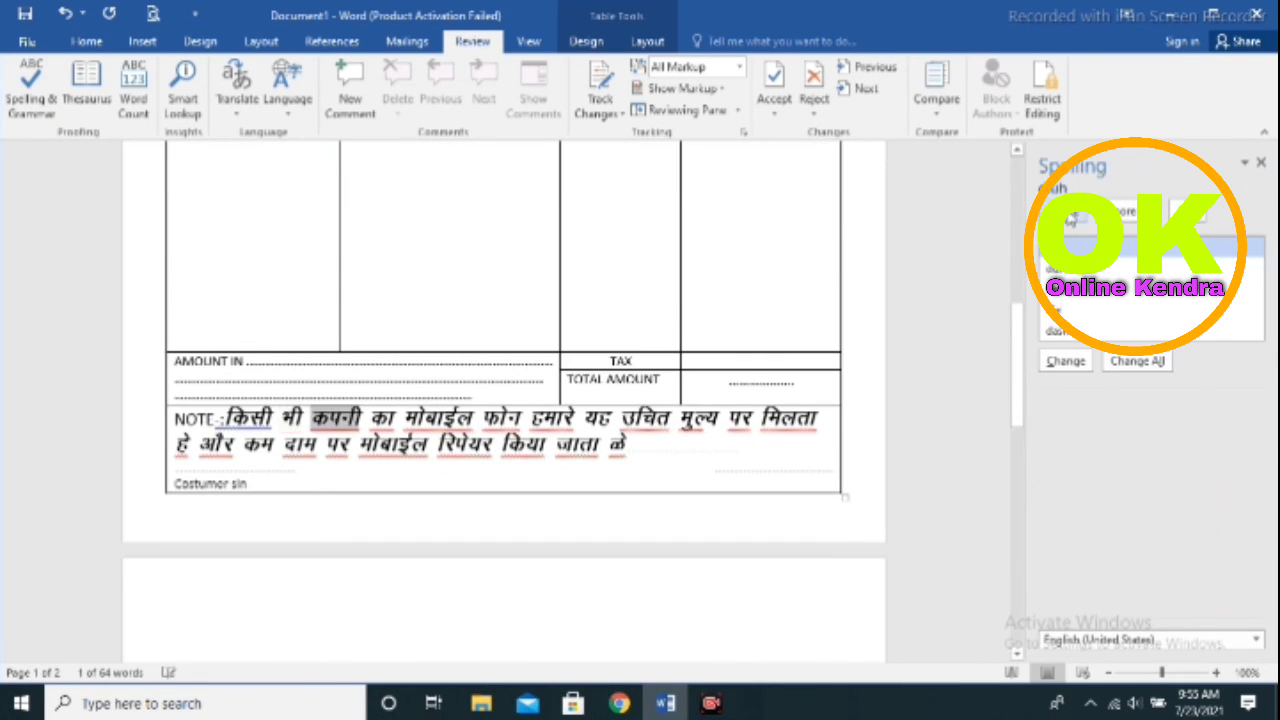
click(1072, 217)
click(1070, 217)
click(1070, 217)
click(1071, 217)
click(1071, 217)
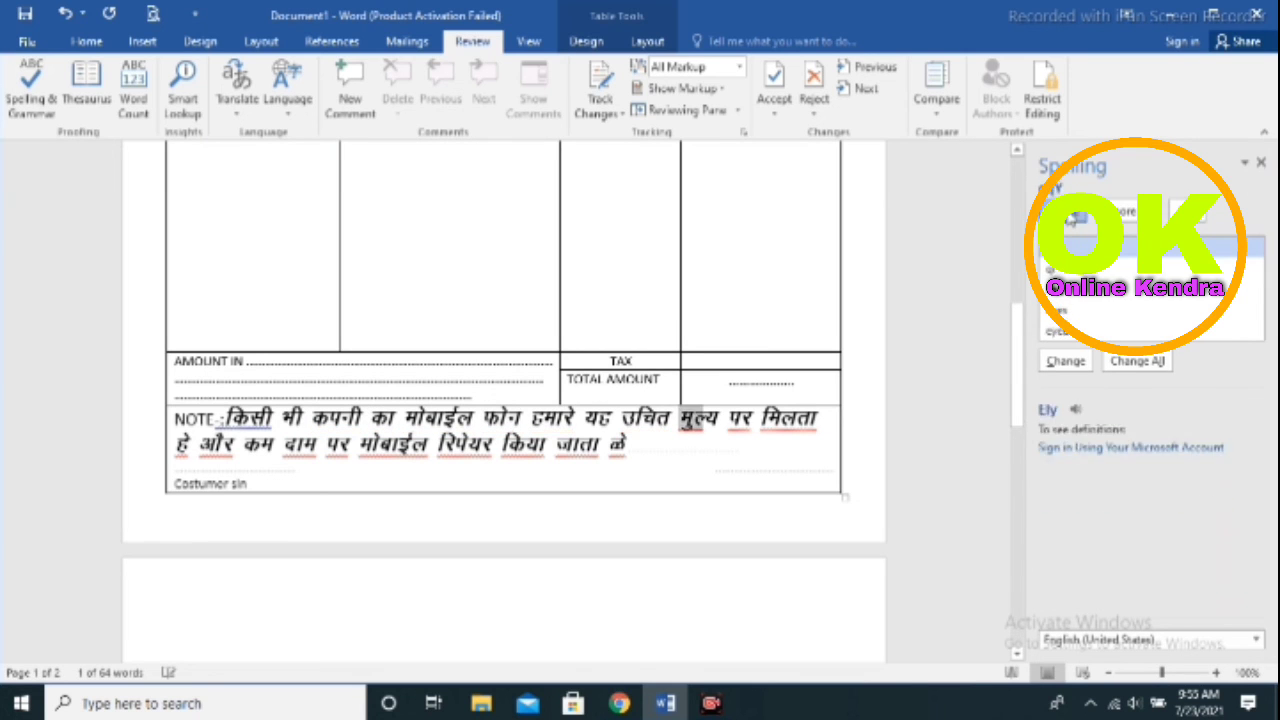
click(1072, 217)
click(1071, 217)
click(1071, 217)
click(1071, 217)
click(1071, 217)
click(1071, 217)
click(1071, 217)
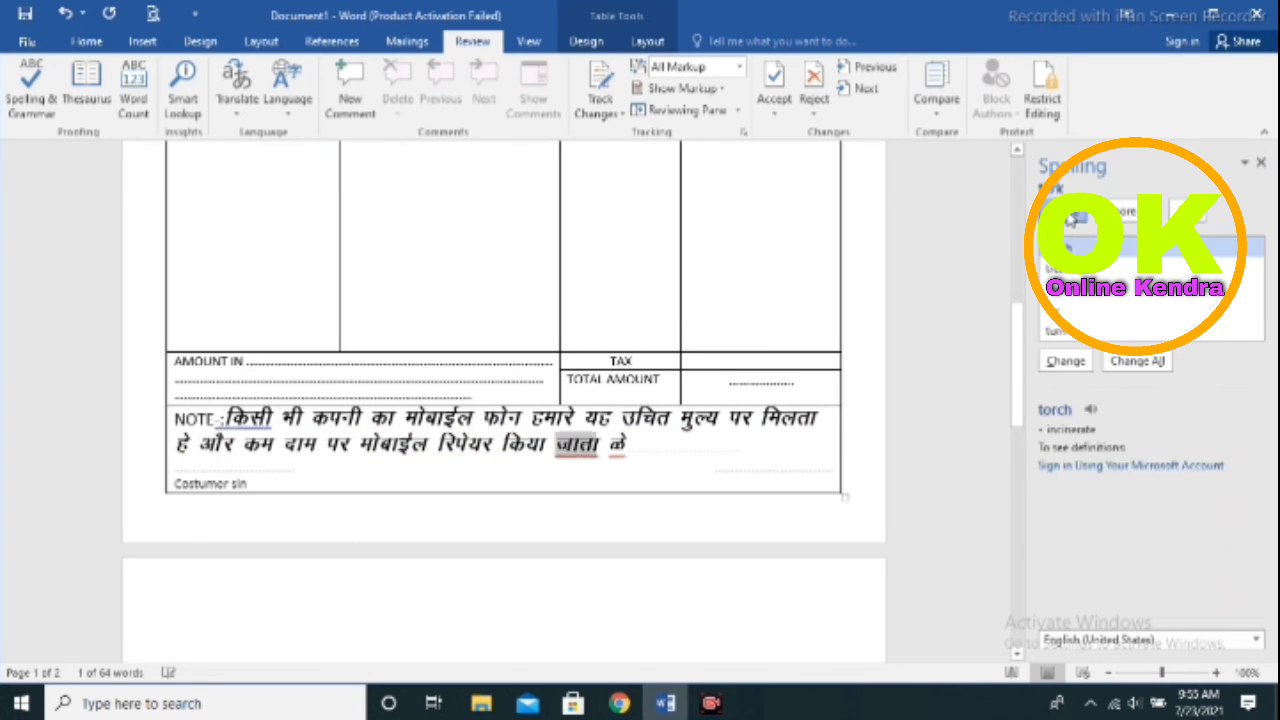
click(1071, 217)
click(1071, 217)
click(1071, 217)
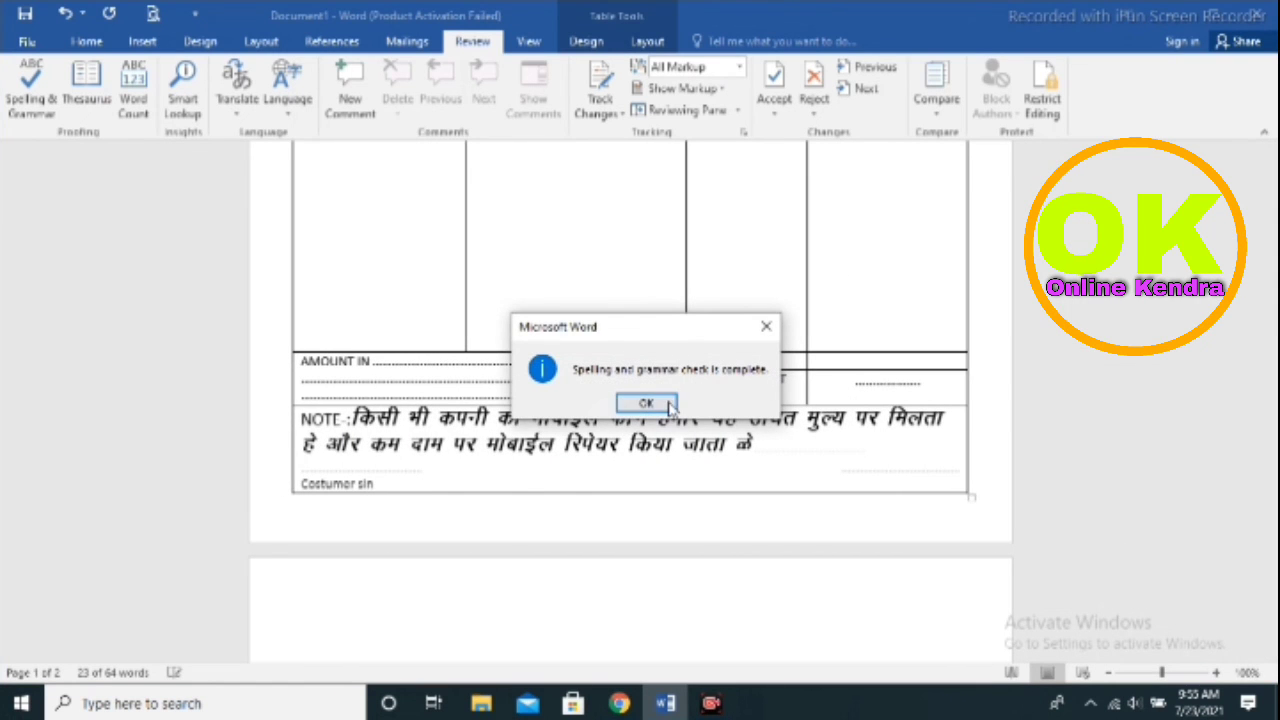
click(664, 400)
scroll(664, 398, up, 12)
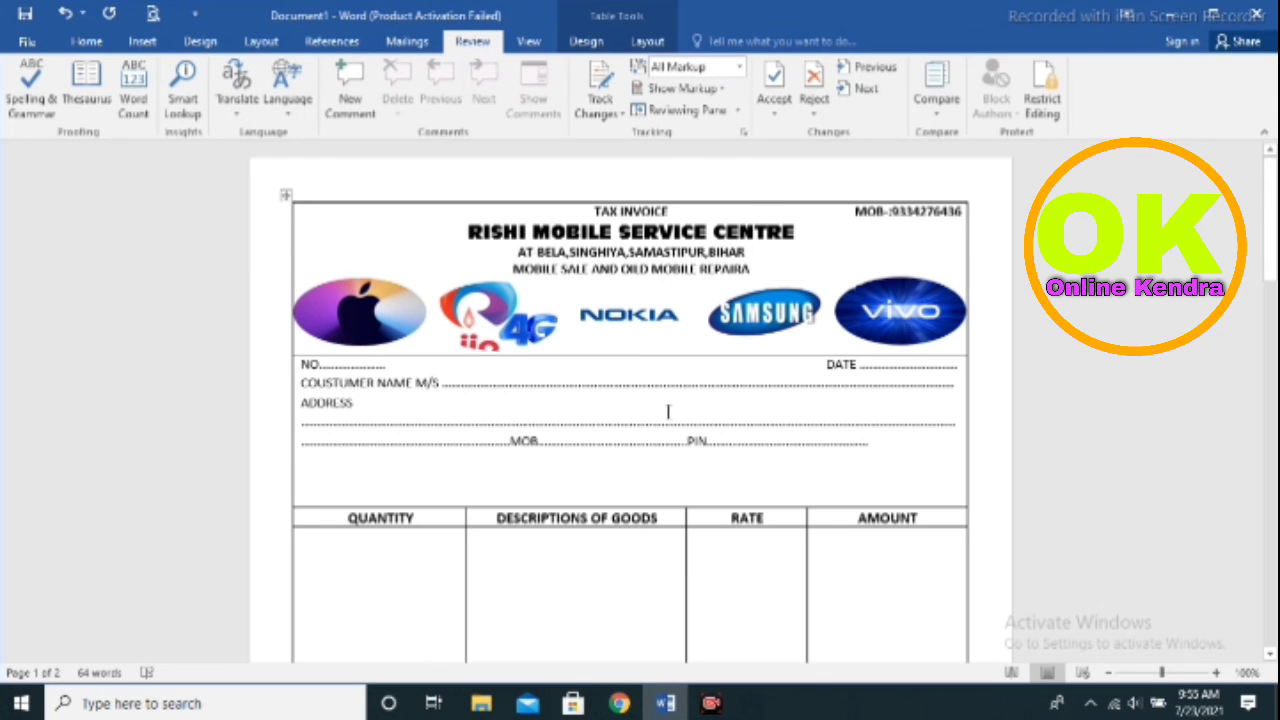
Review the finished invoice and settle on the Design tab's page background options
scroll(664, 430, down, 8)
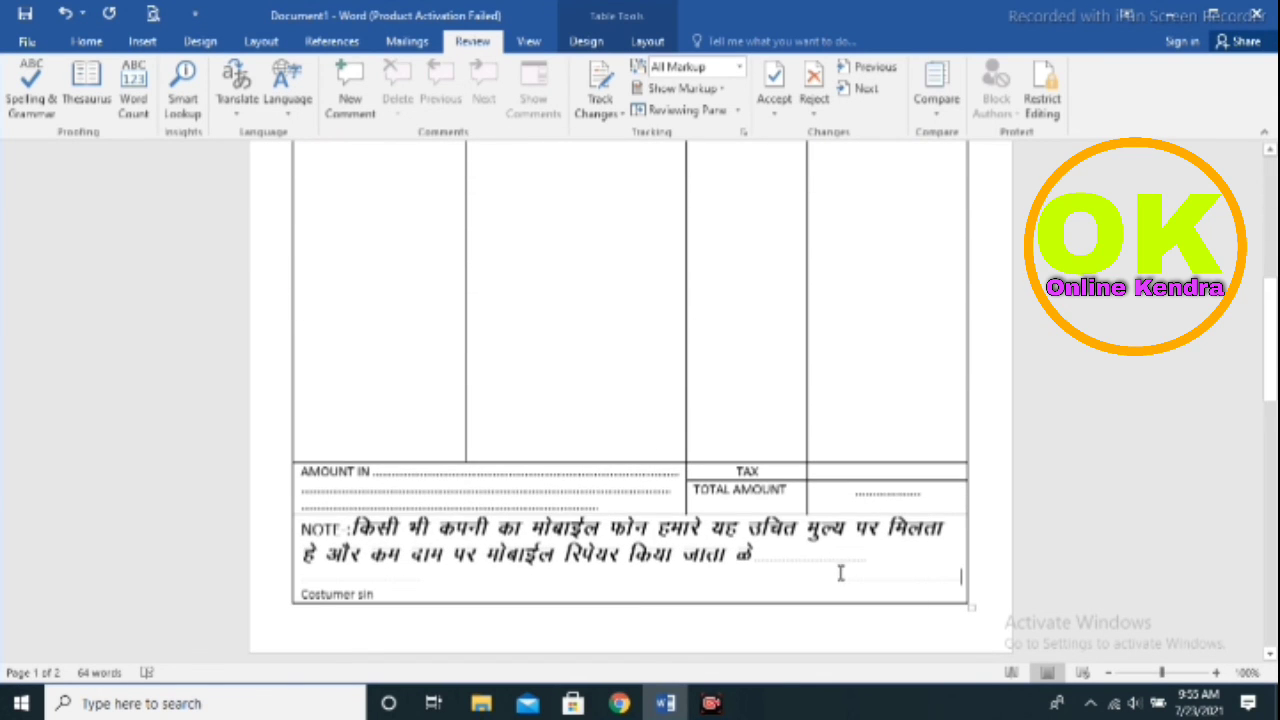
scroll(829, 568, up, 4)
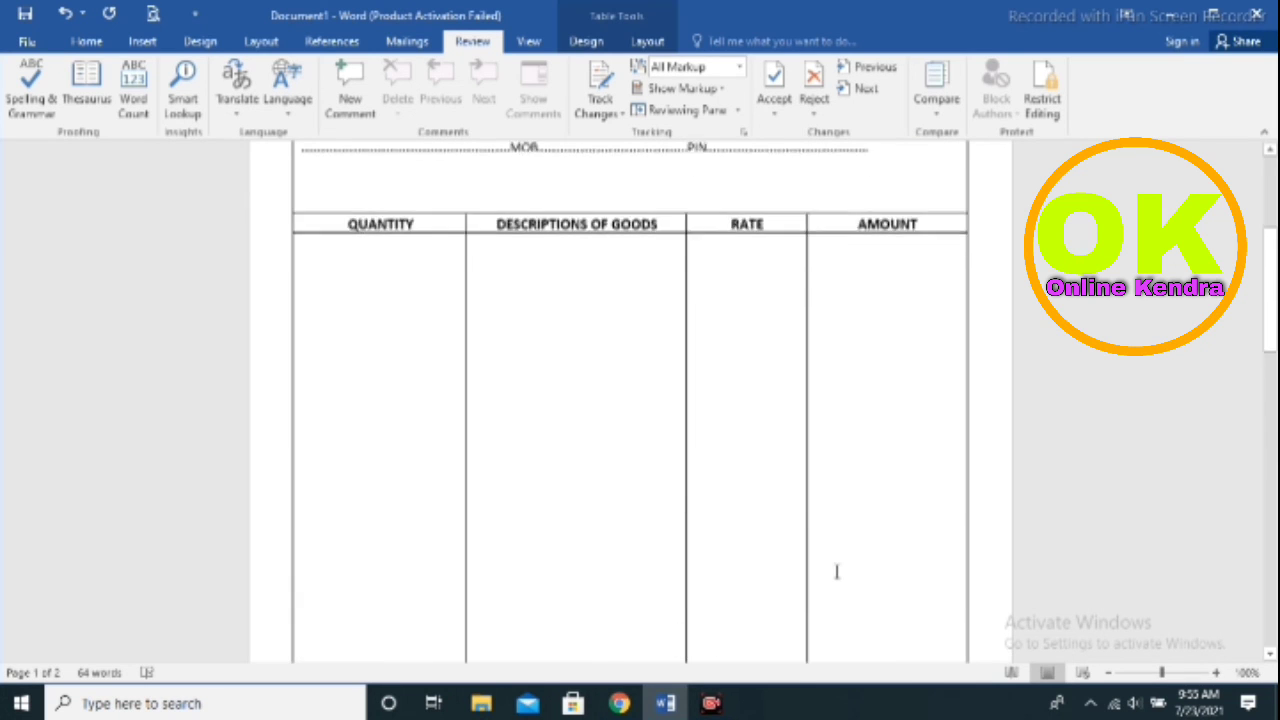
scroll(466, 606, down, 5)
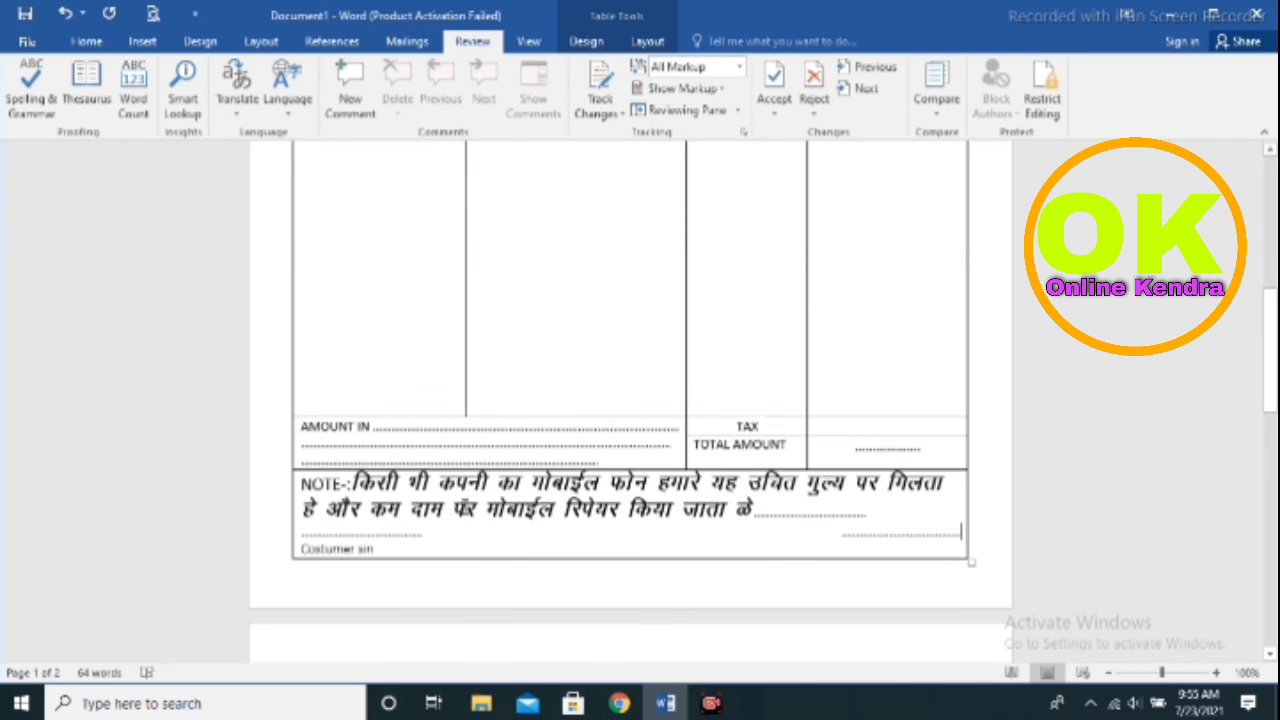
scroll(605, 512, up, 10)
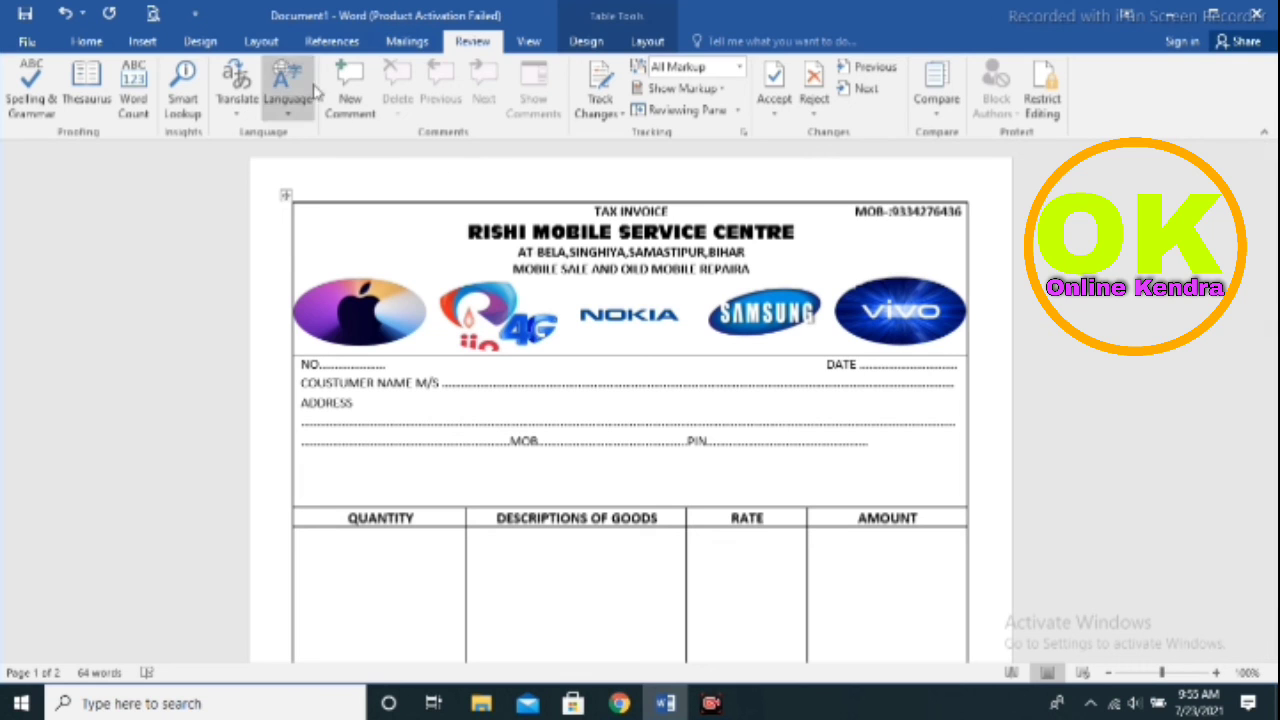
click(192, 44)
click(150, 44)
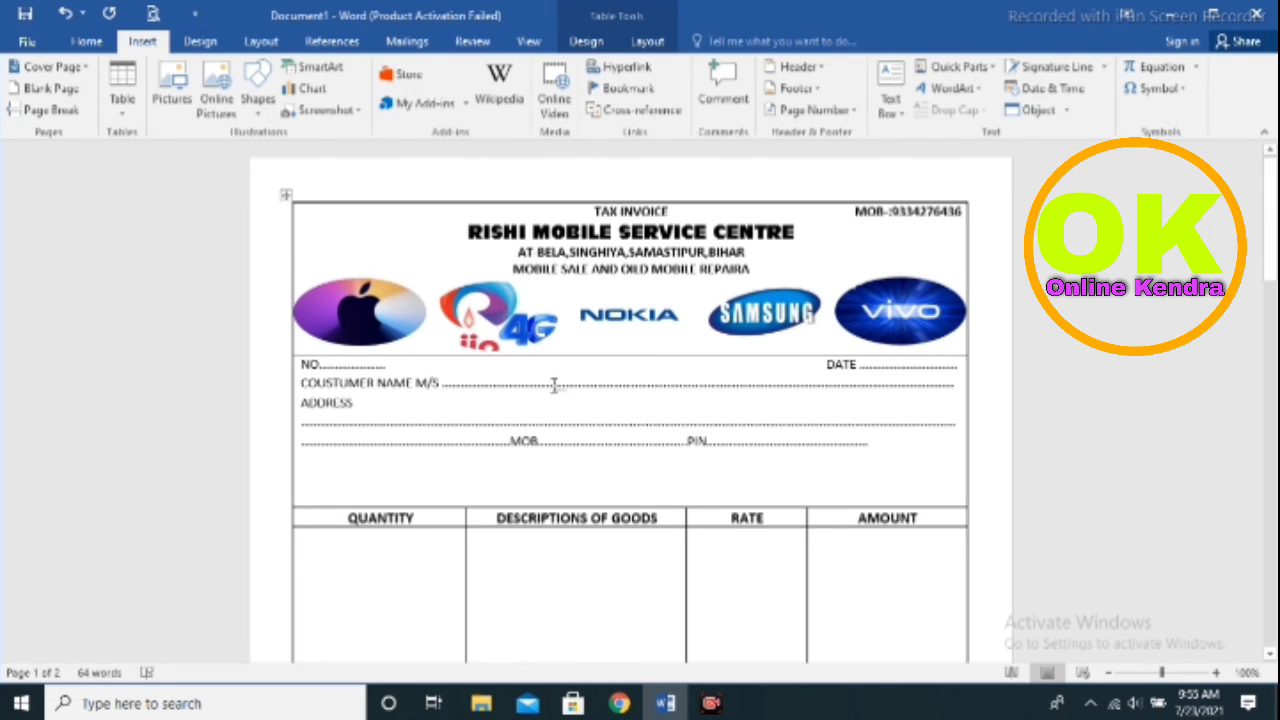
click(200, 42)
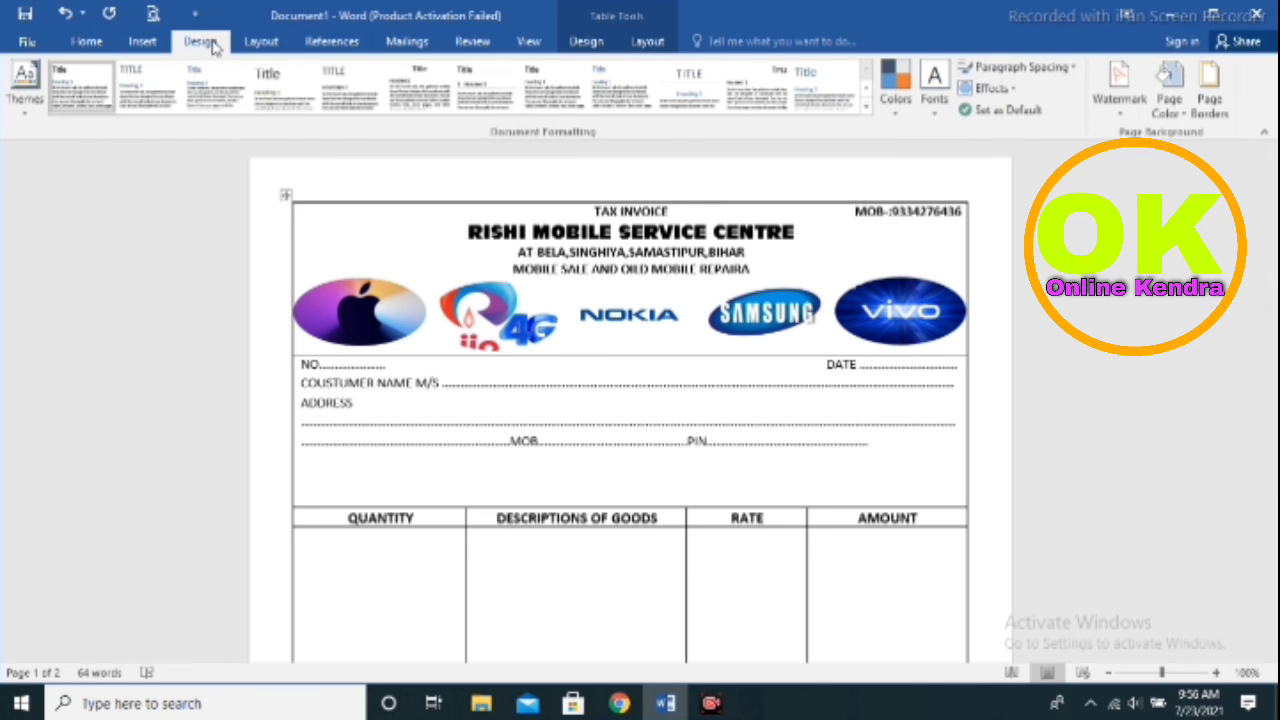
click(143, 42)
click(261, 42)
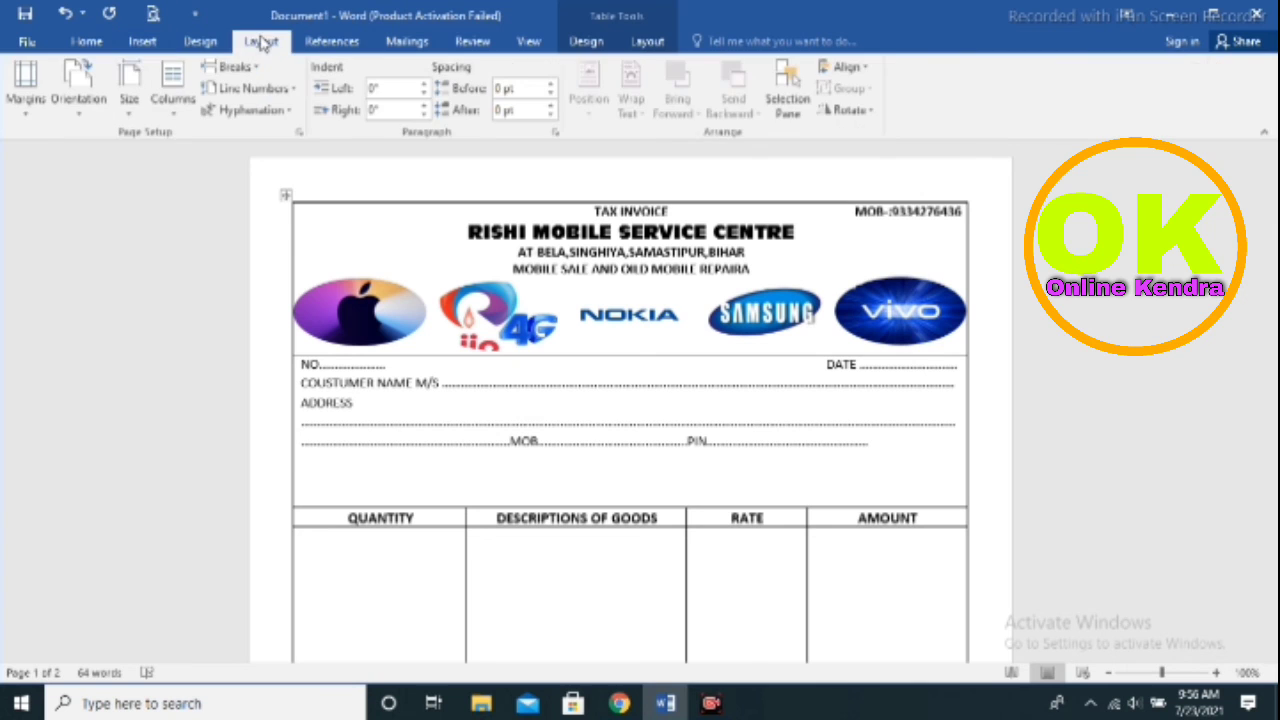
click(199, 42)
scroll(480, 334, down, 10)
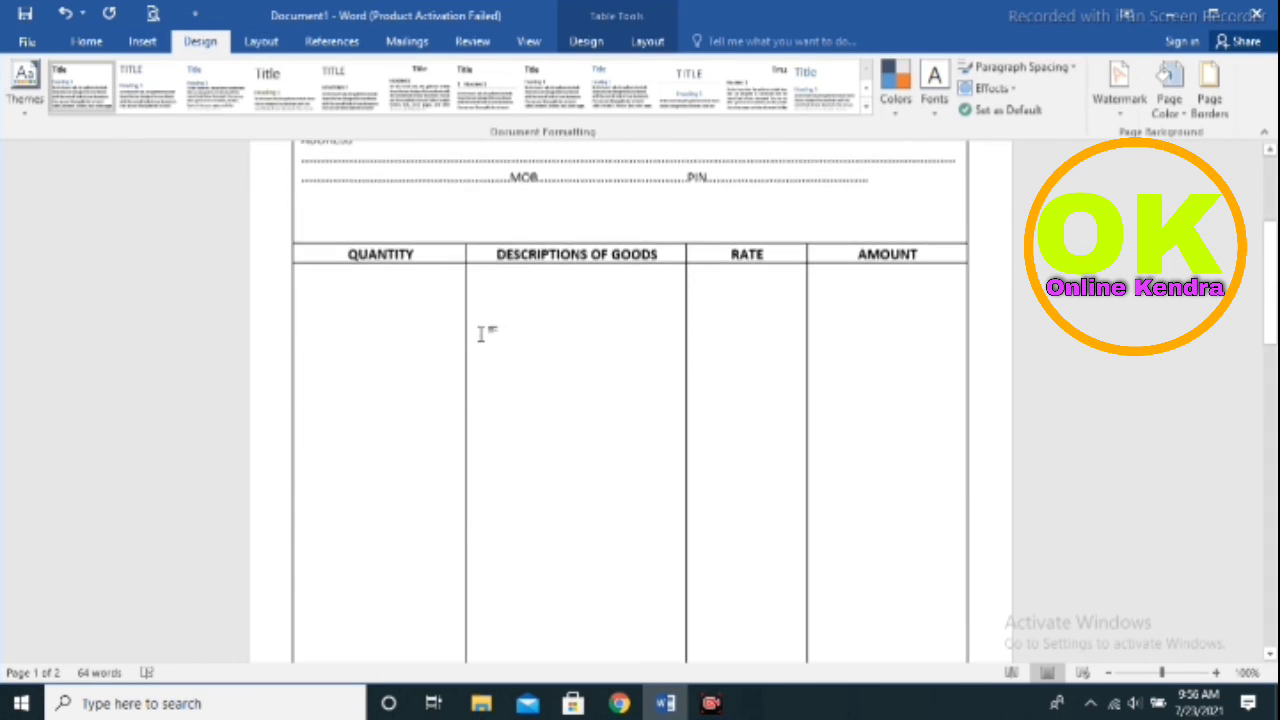
scroll(484, 357, up, 10)
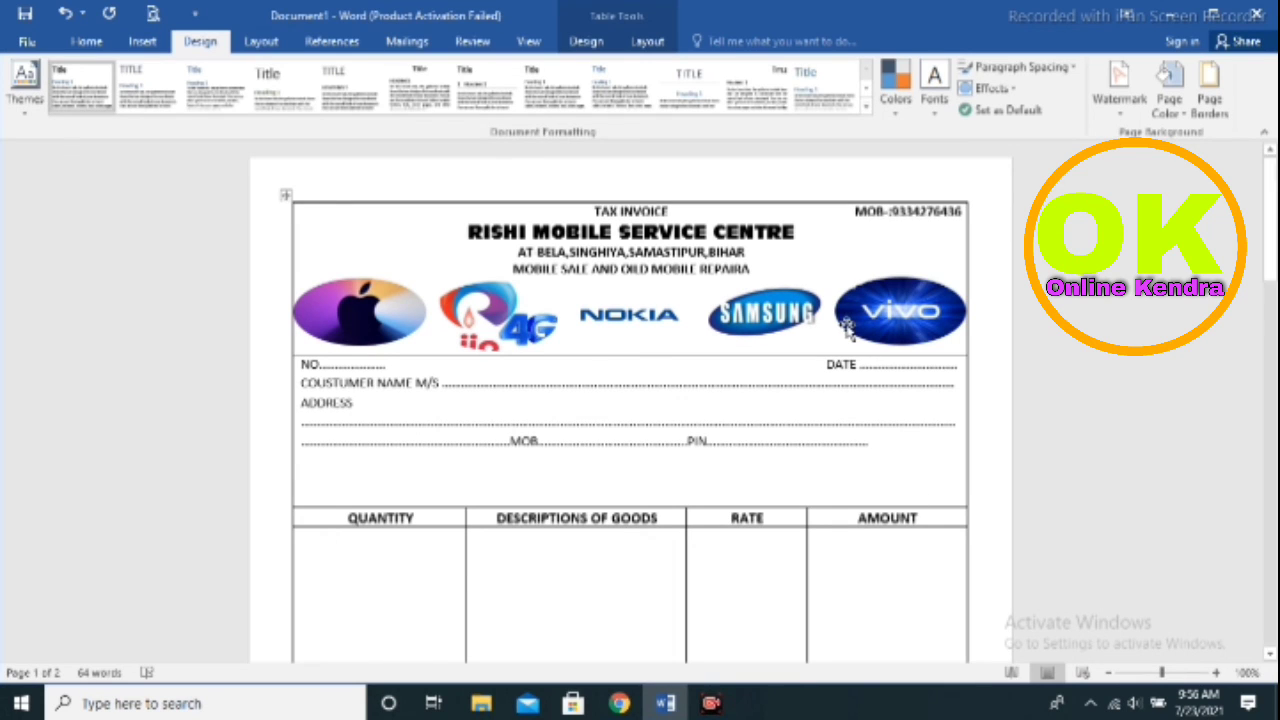
scroll(846, 328, down, 10)
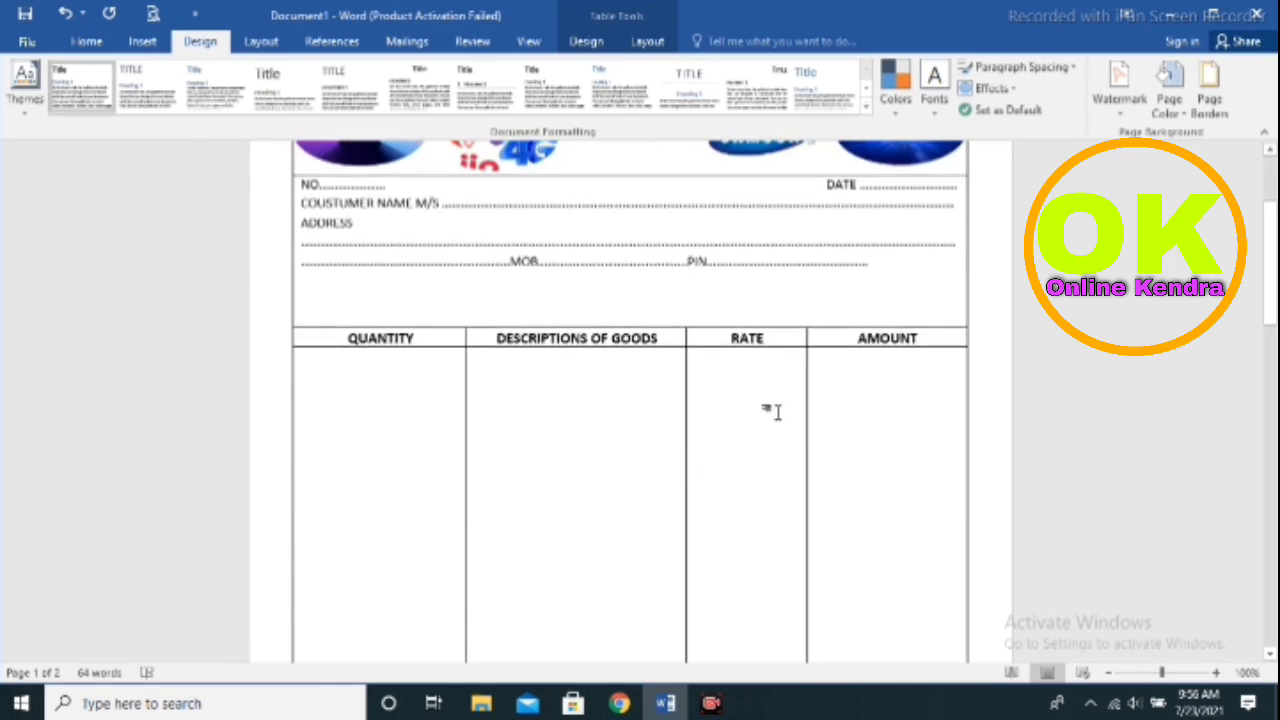
scroll(769, 418, up, 10)
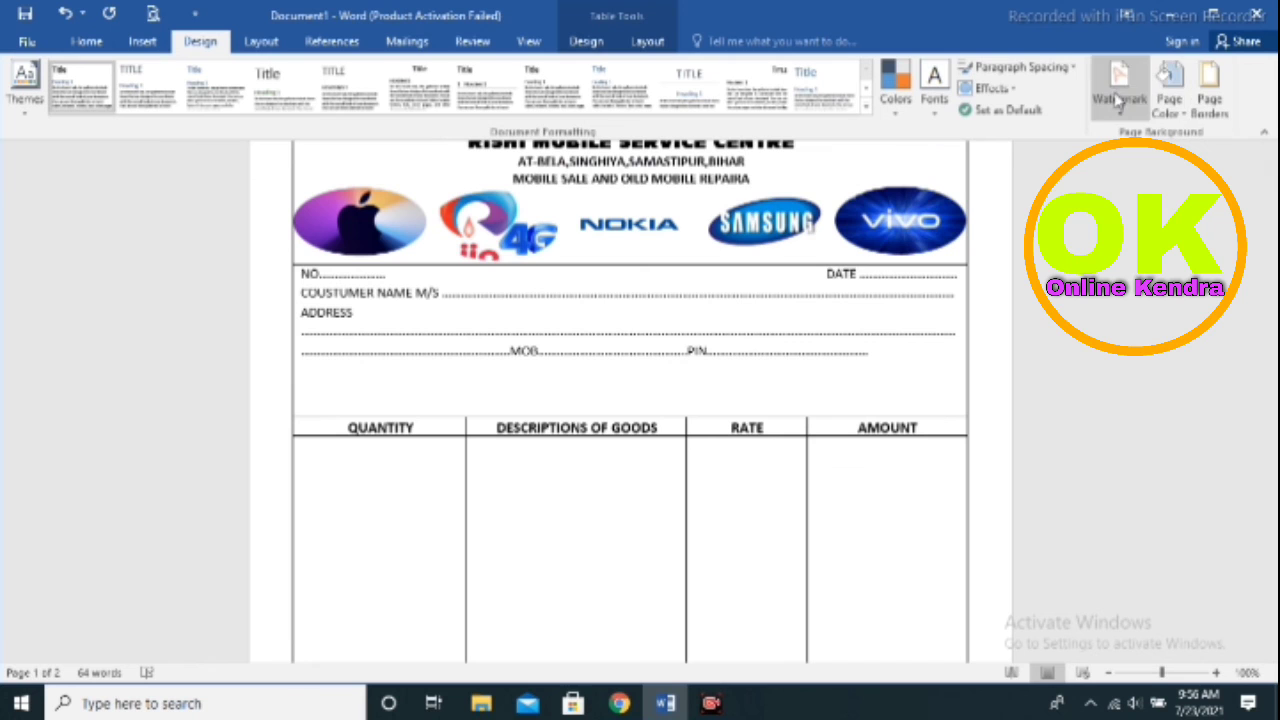
Check Page Borders without changes, apply a yellow page colour, then reopen Page Color
click(1210, 90)
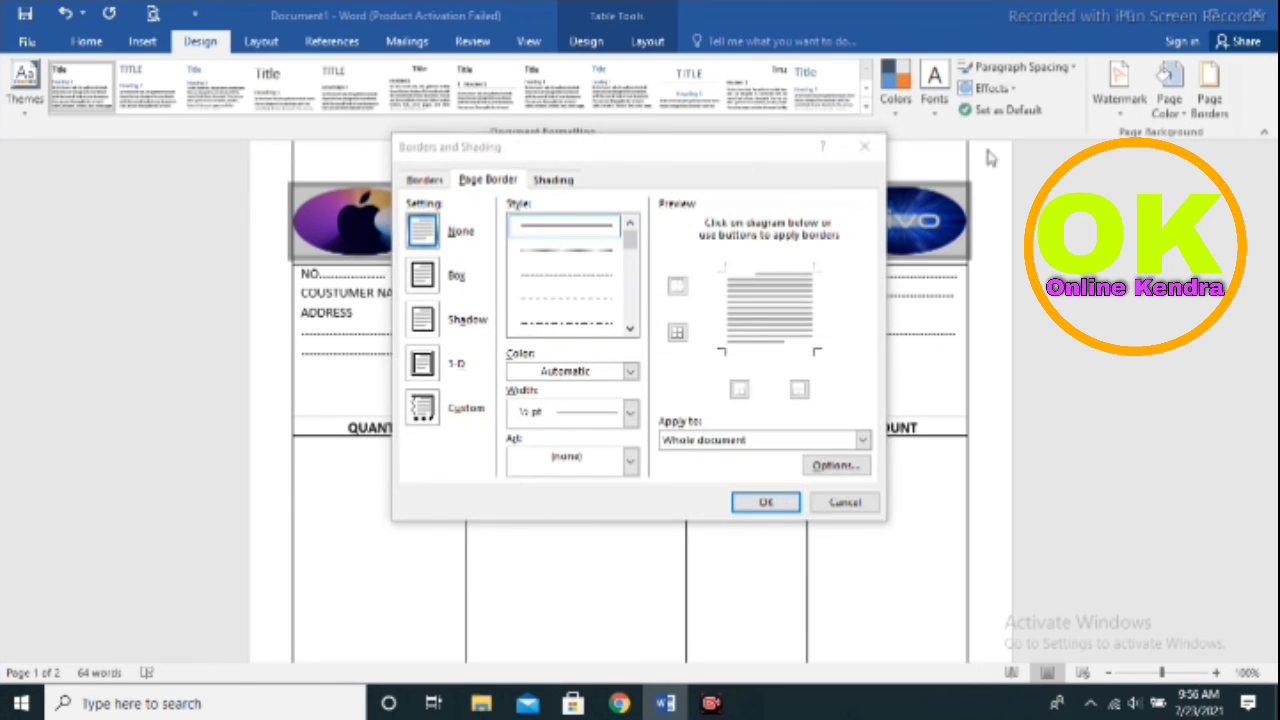
click(864, 146)
click(1168, 100)
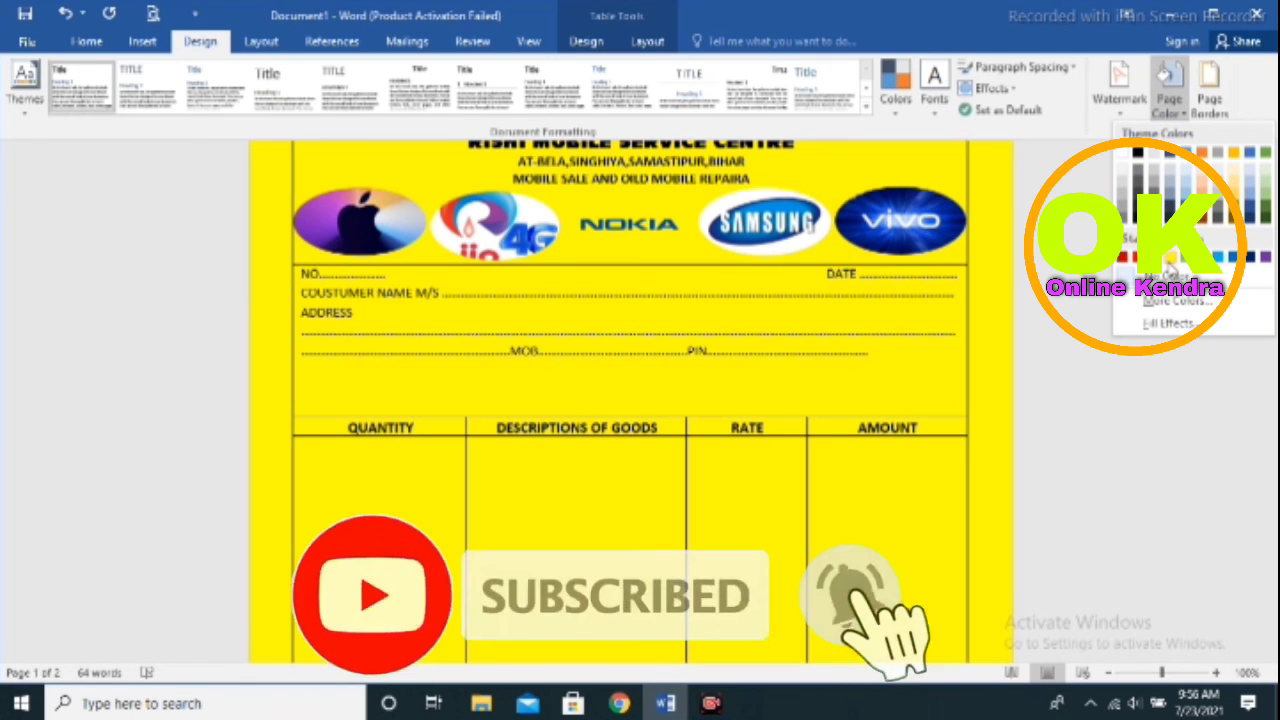
click(1168, 258)
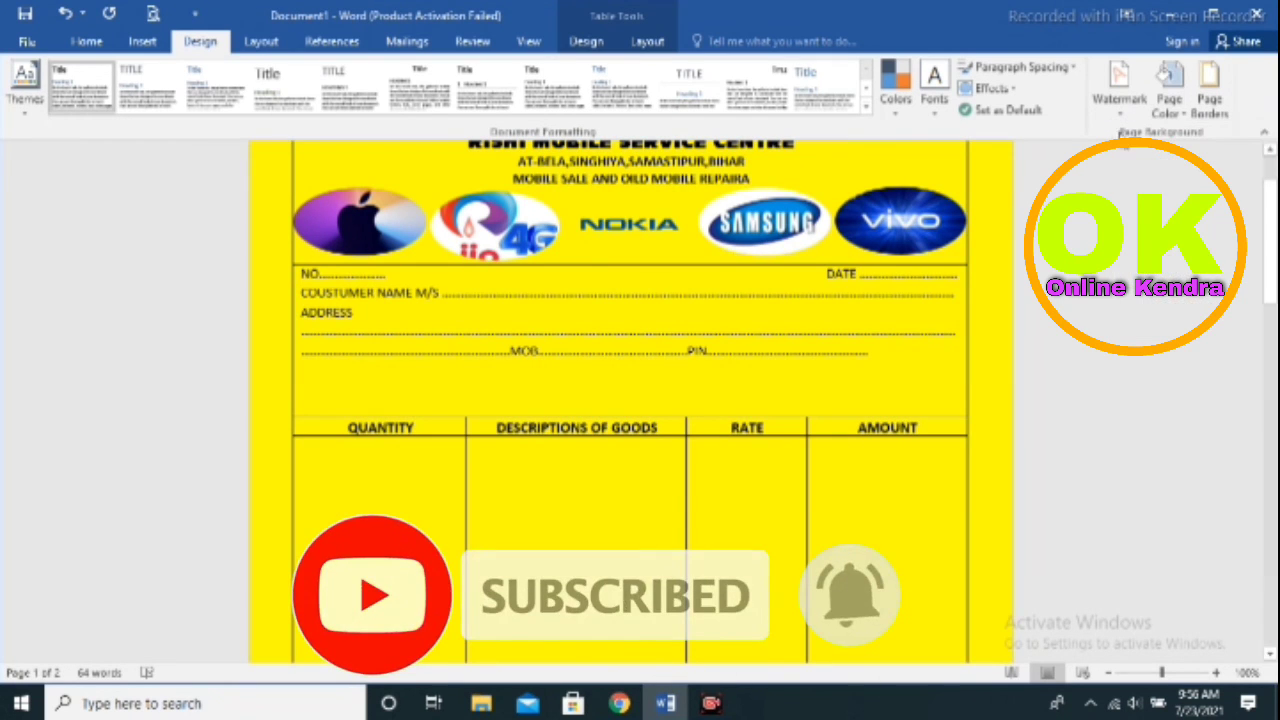
click(1169, 108)
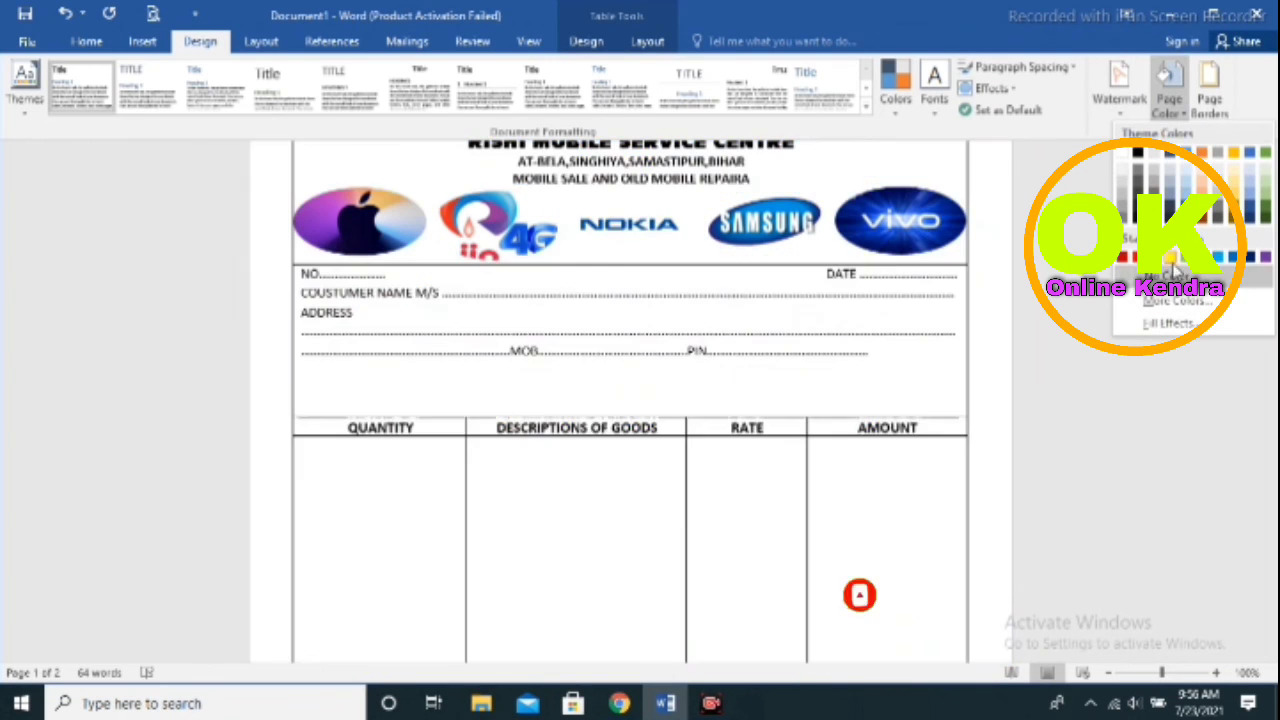